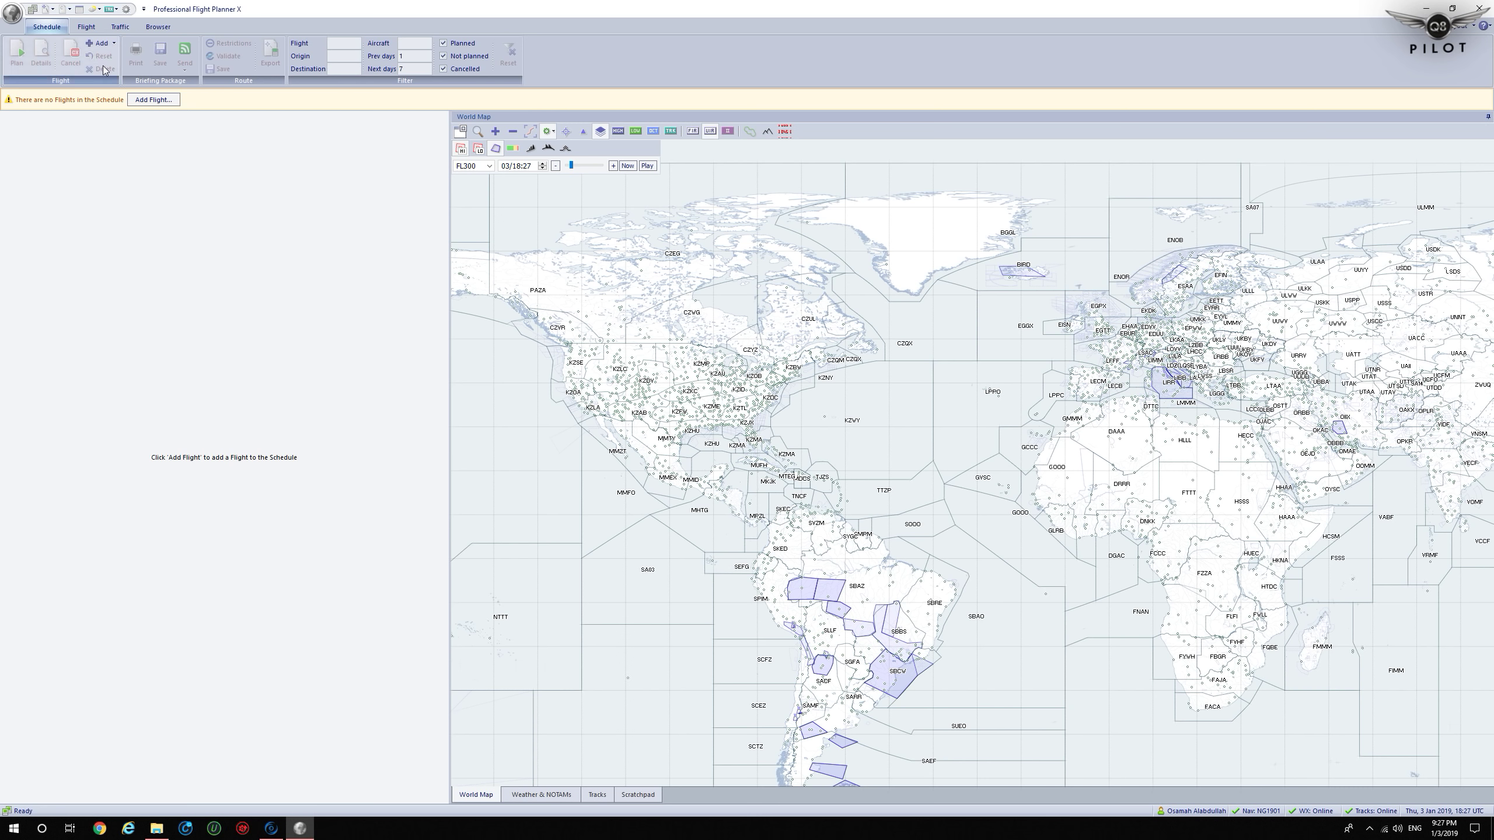
- Review the program's customization, general and weather settings in the configuration, and close it
click(12, 13)
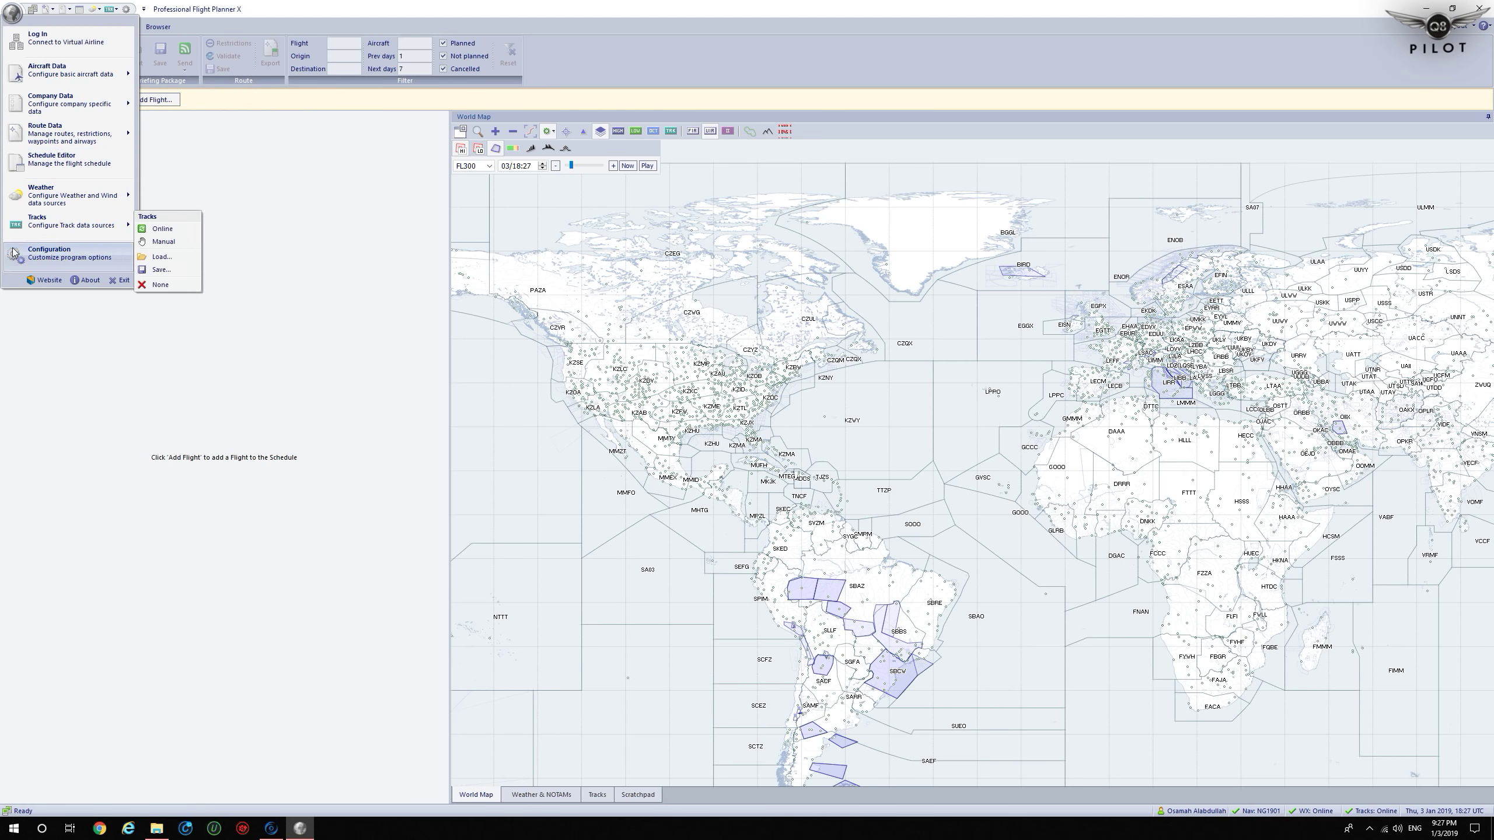
click(38, 259)
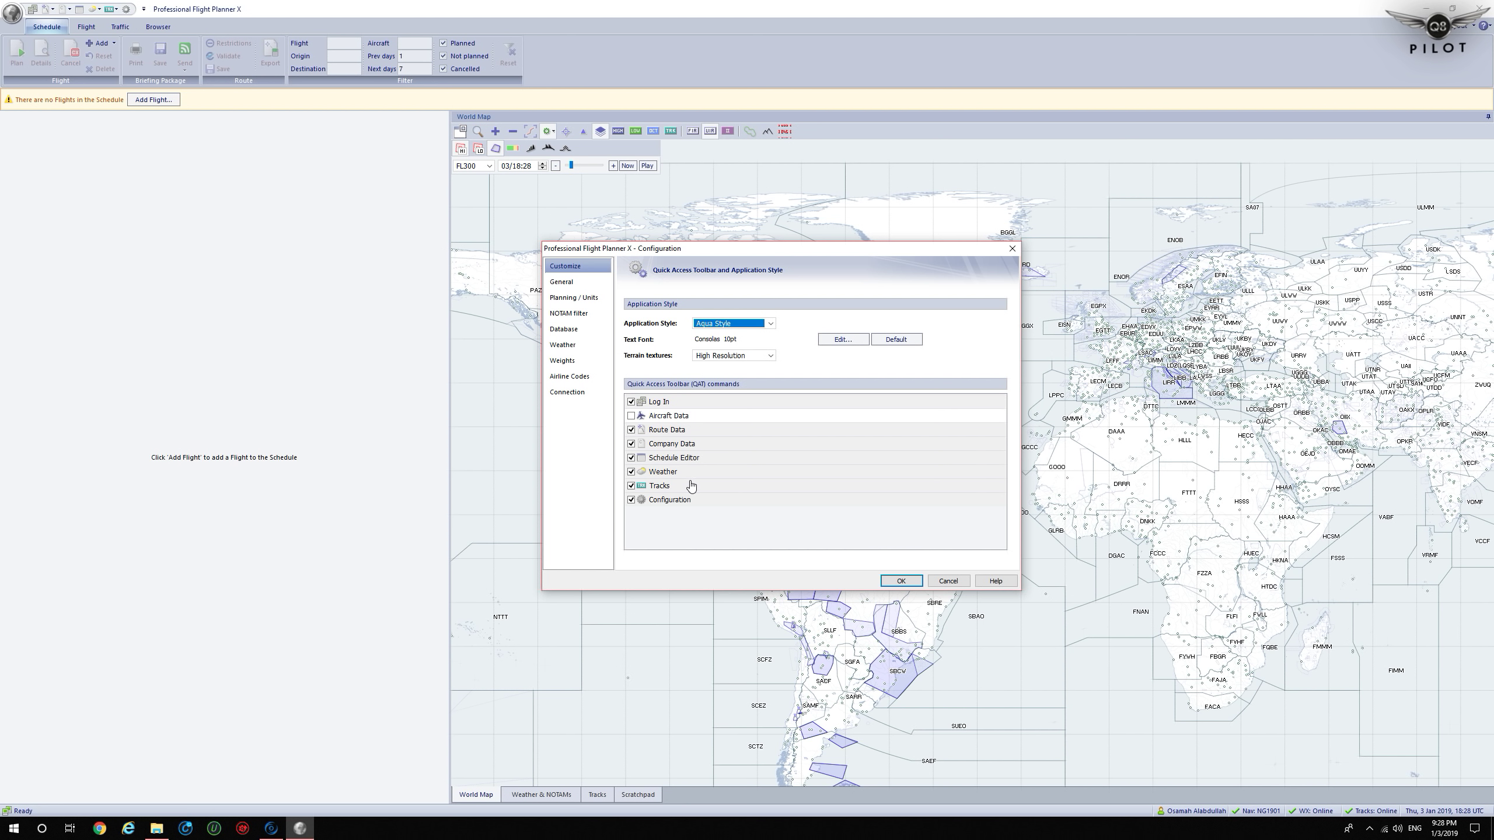
click(571, 288)
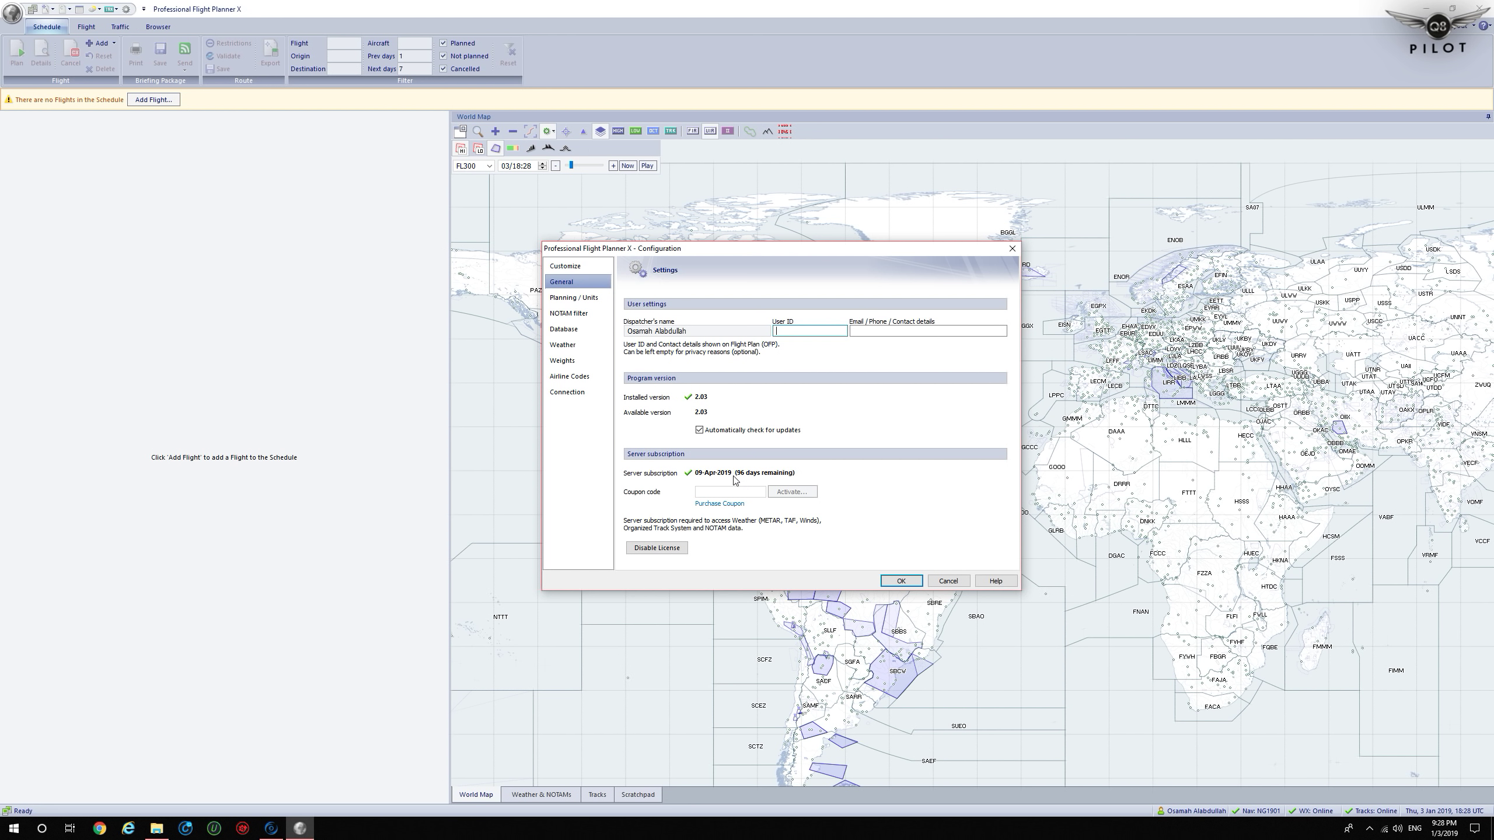
click(587, 347)
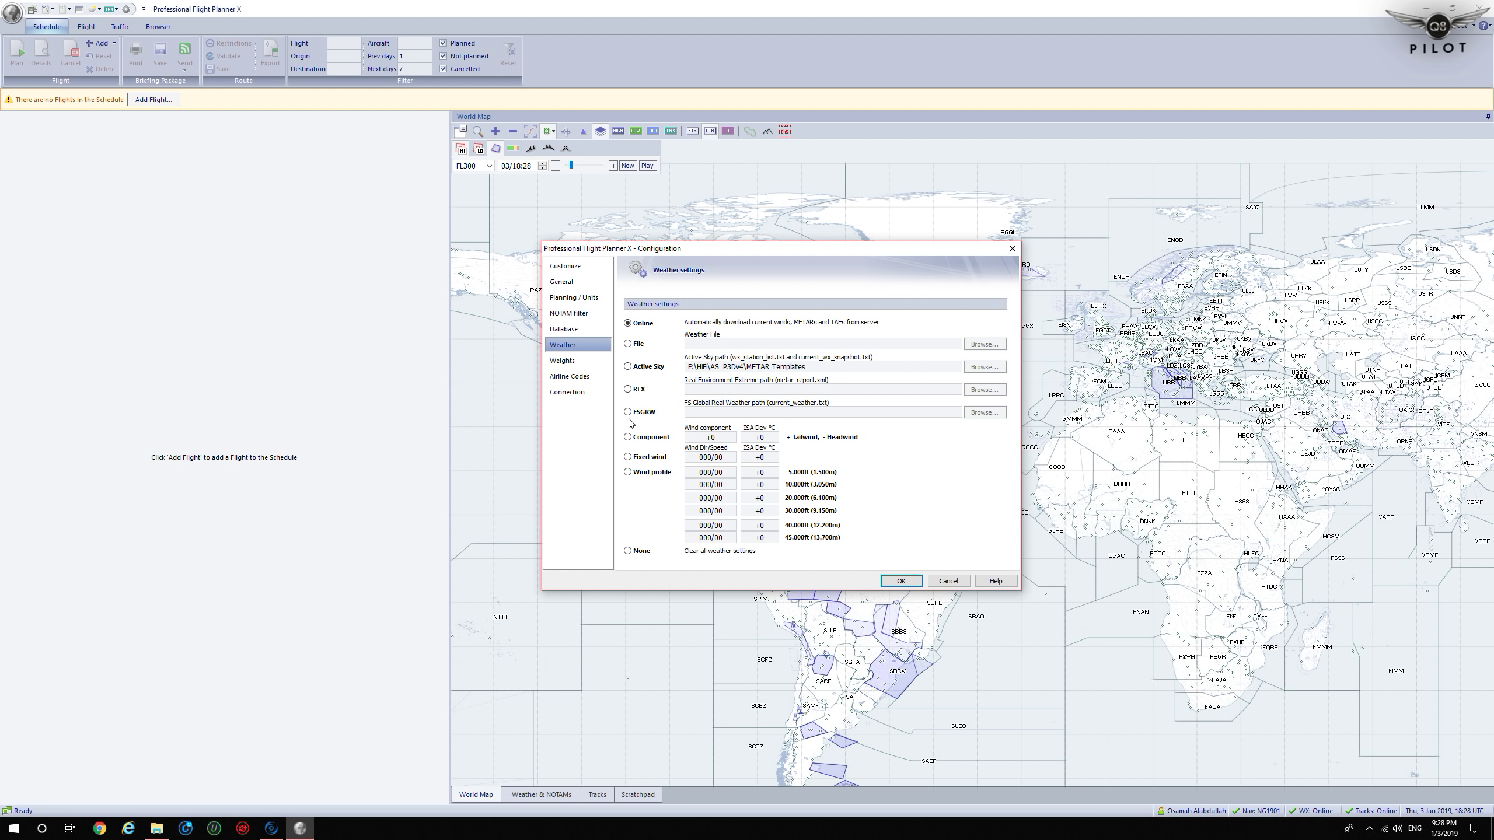
click(900, 582)
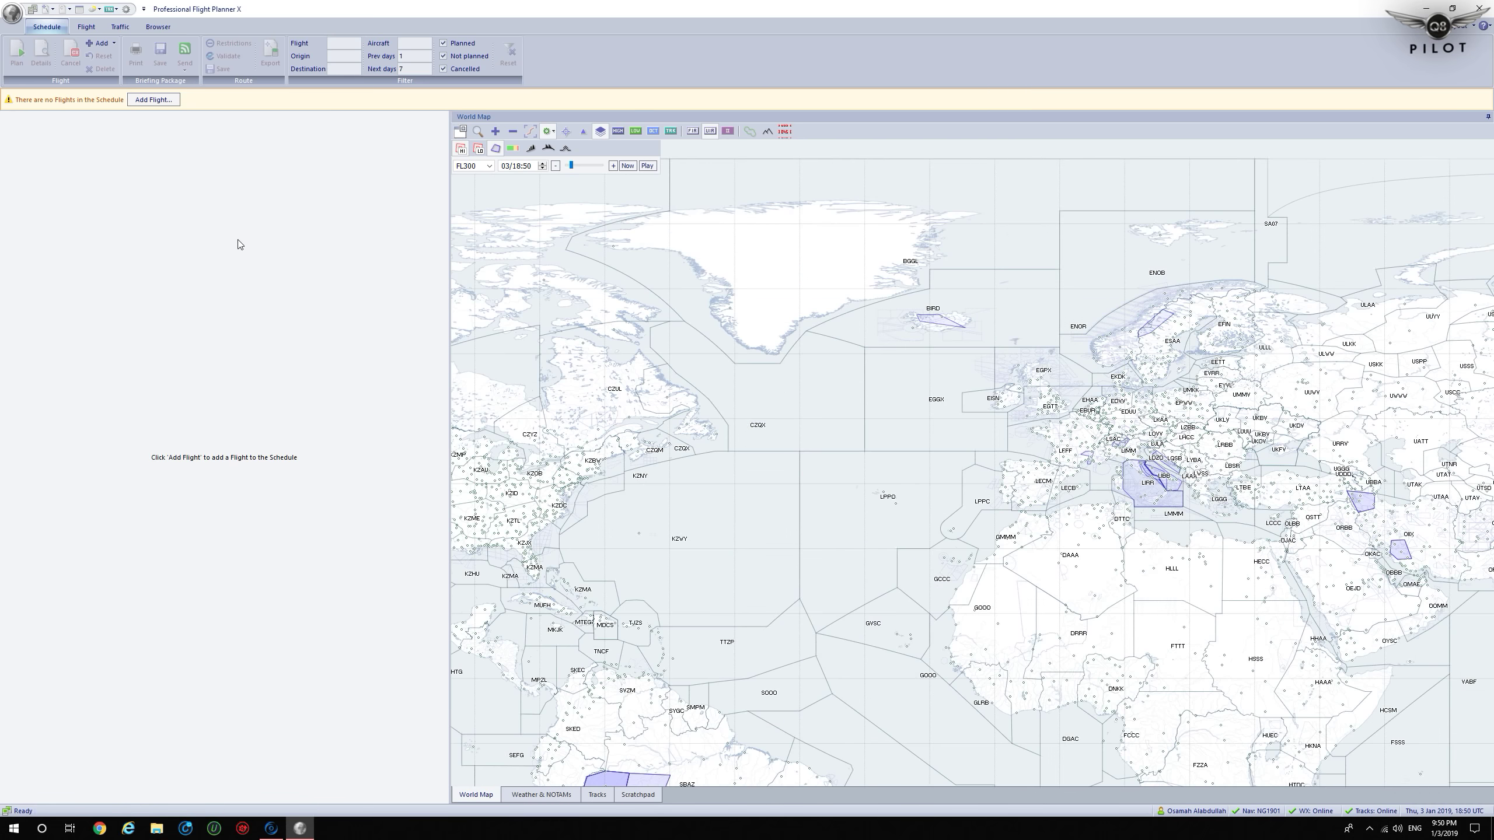
- Add a flight with number KU 117 and callsign KAC 117, from OKBK to KJFK
click(150, 101)
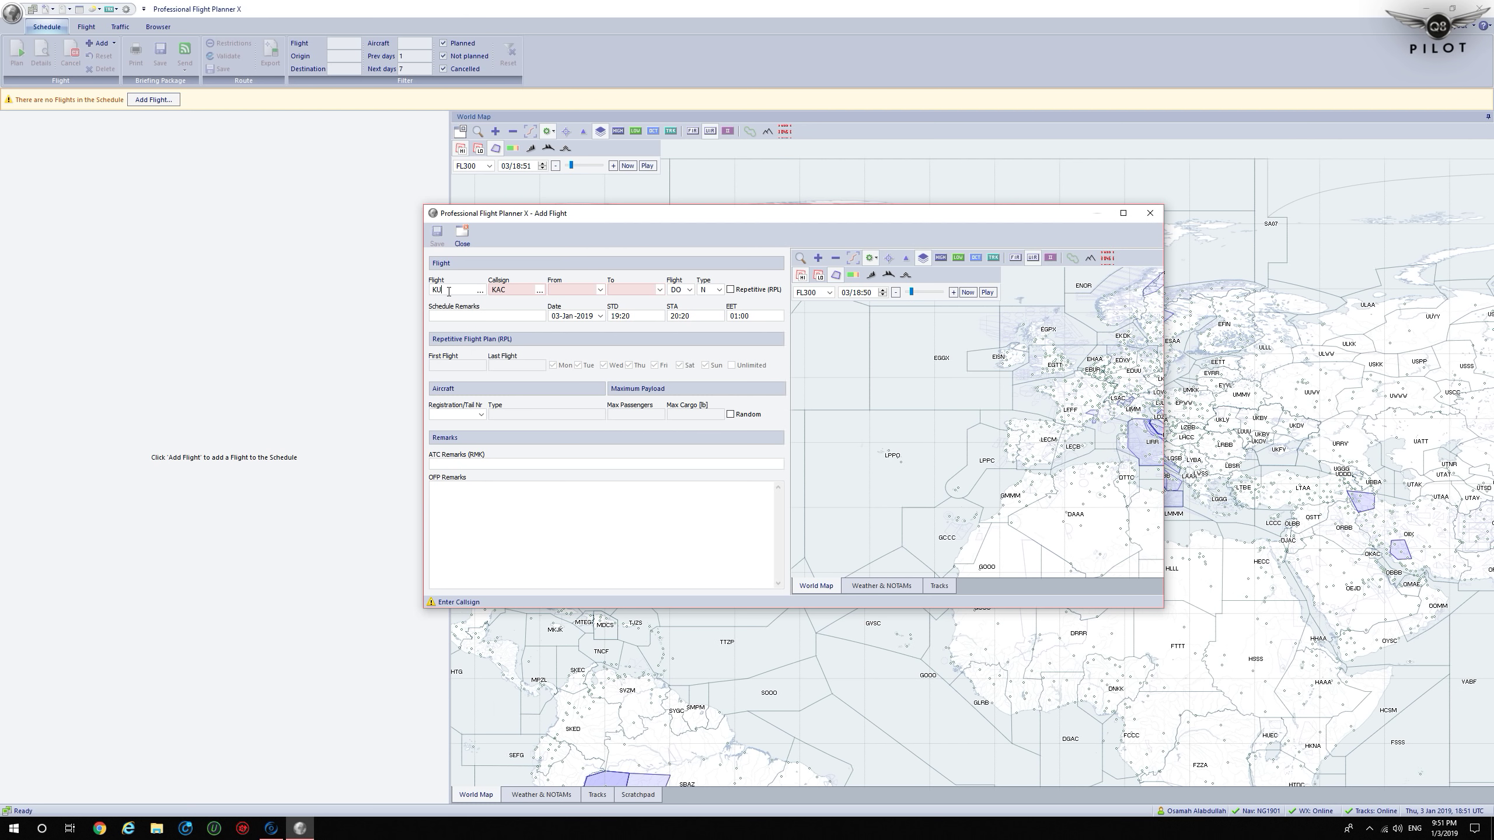
text(117)
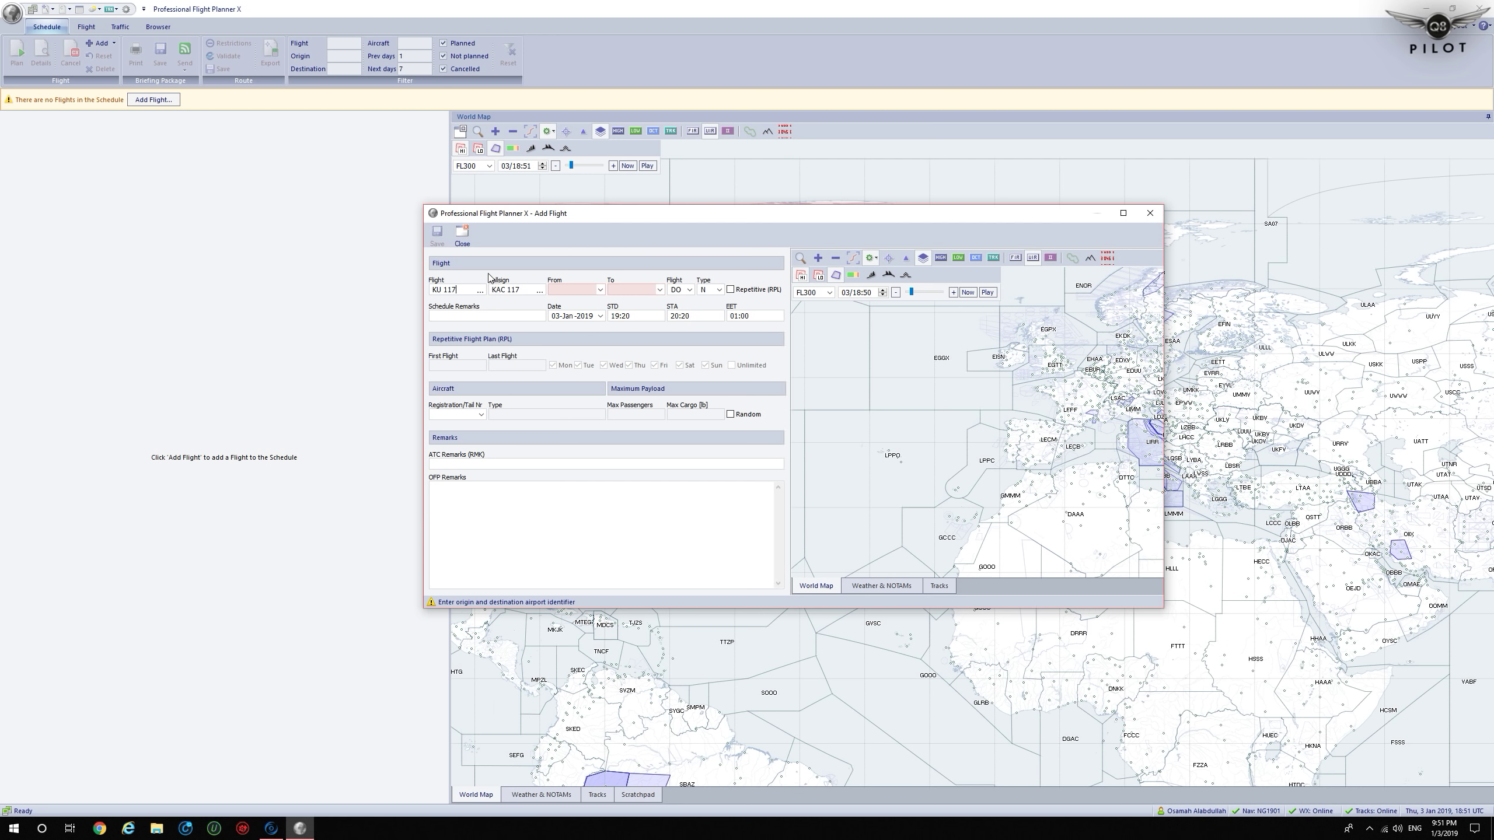
click(539, 290)
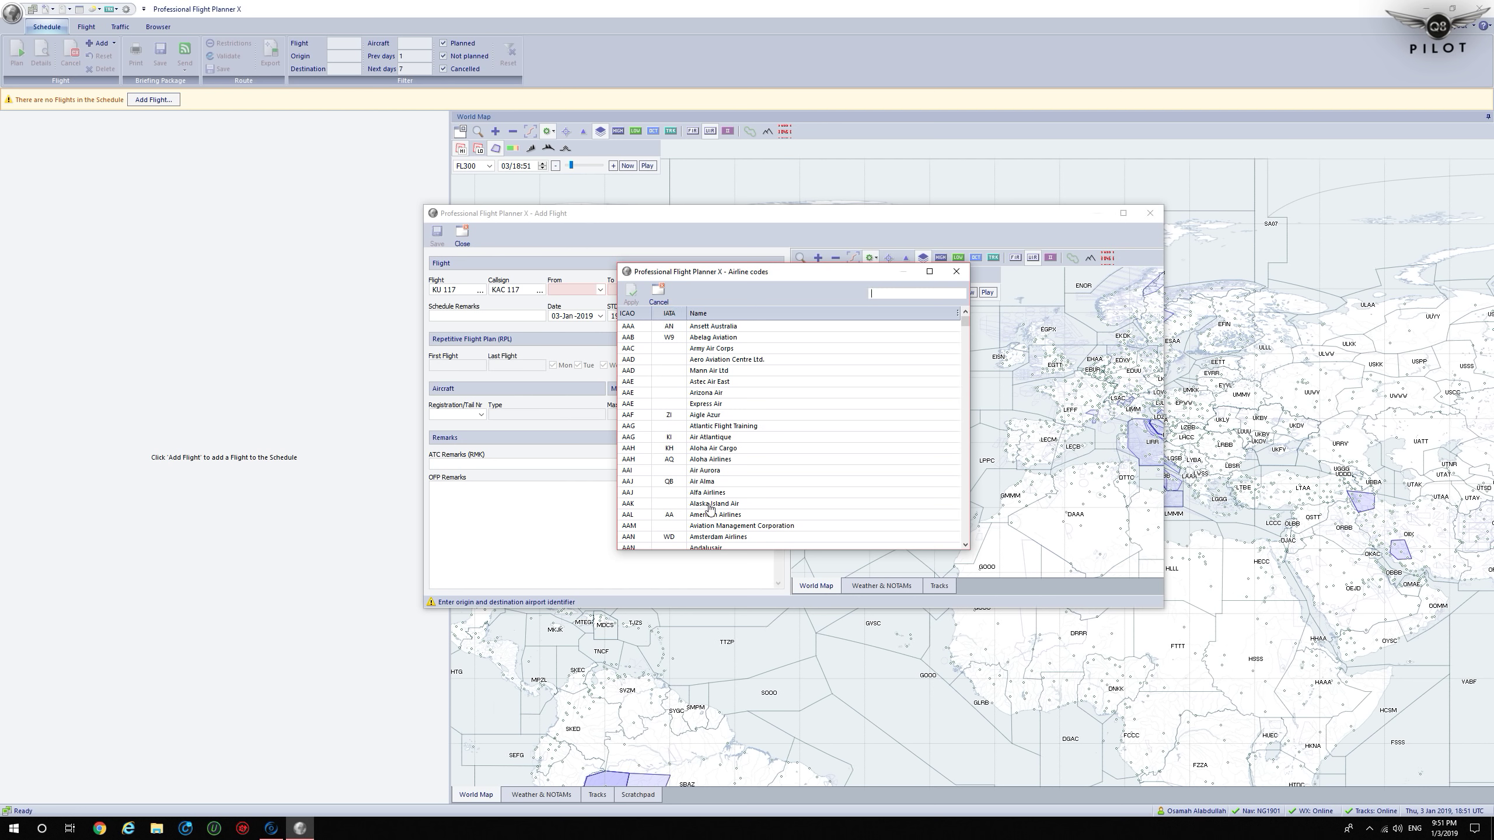
click(956, 272)
click(576, 290)
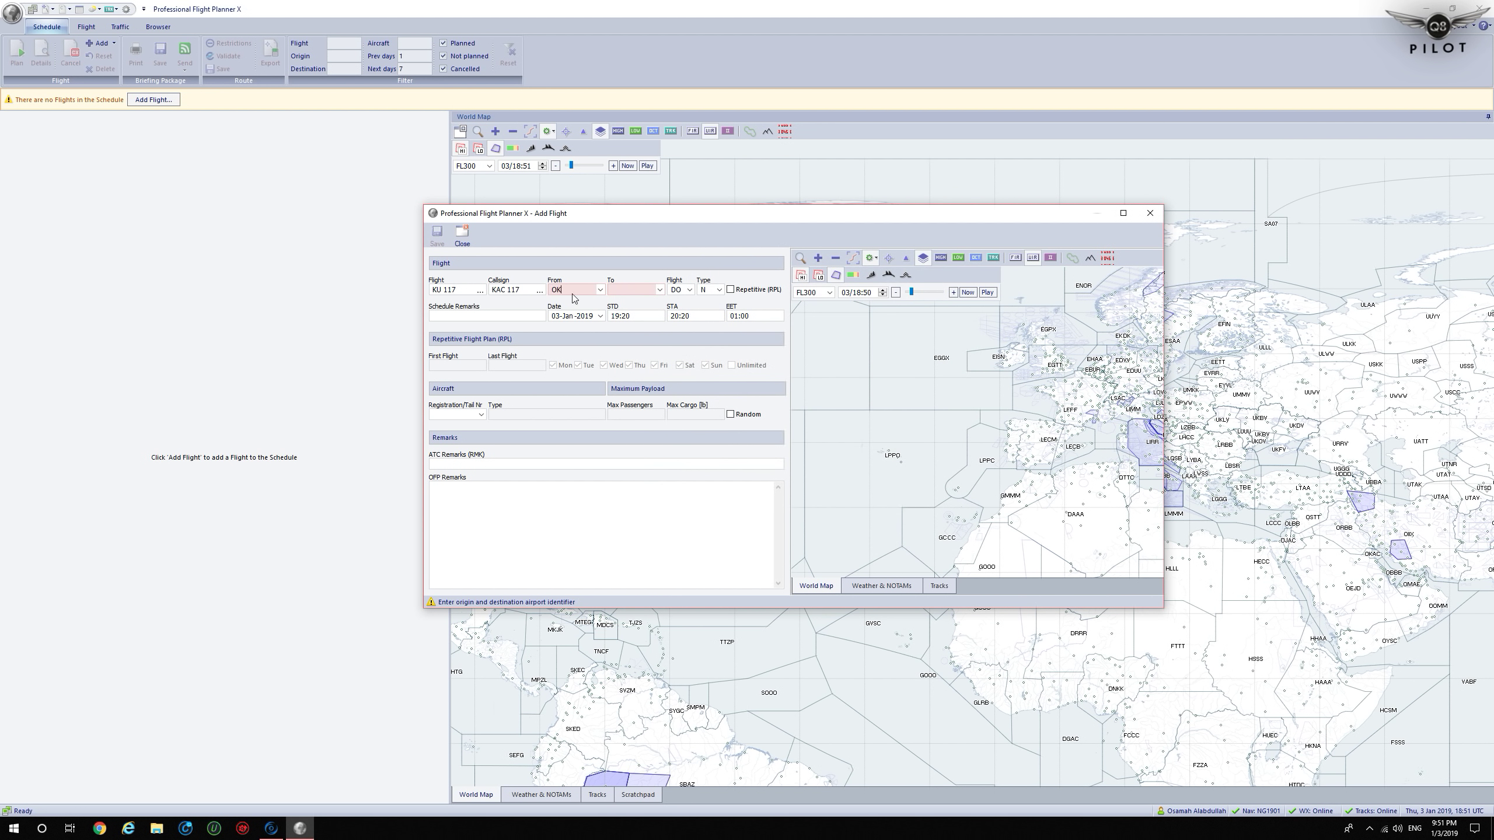
key(Tab)
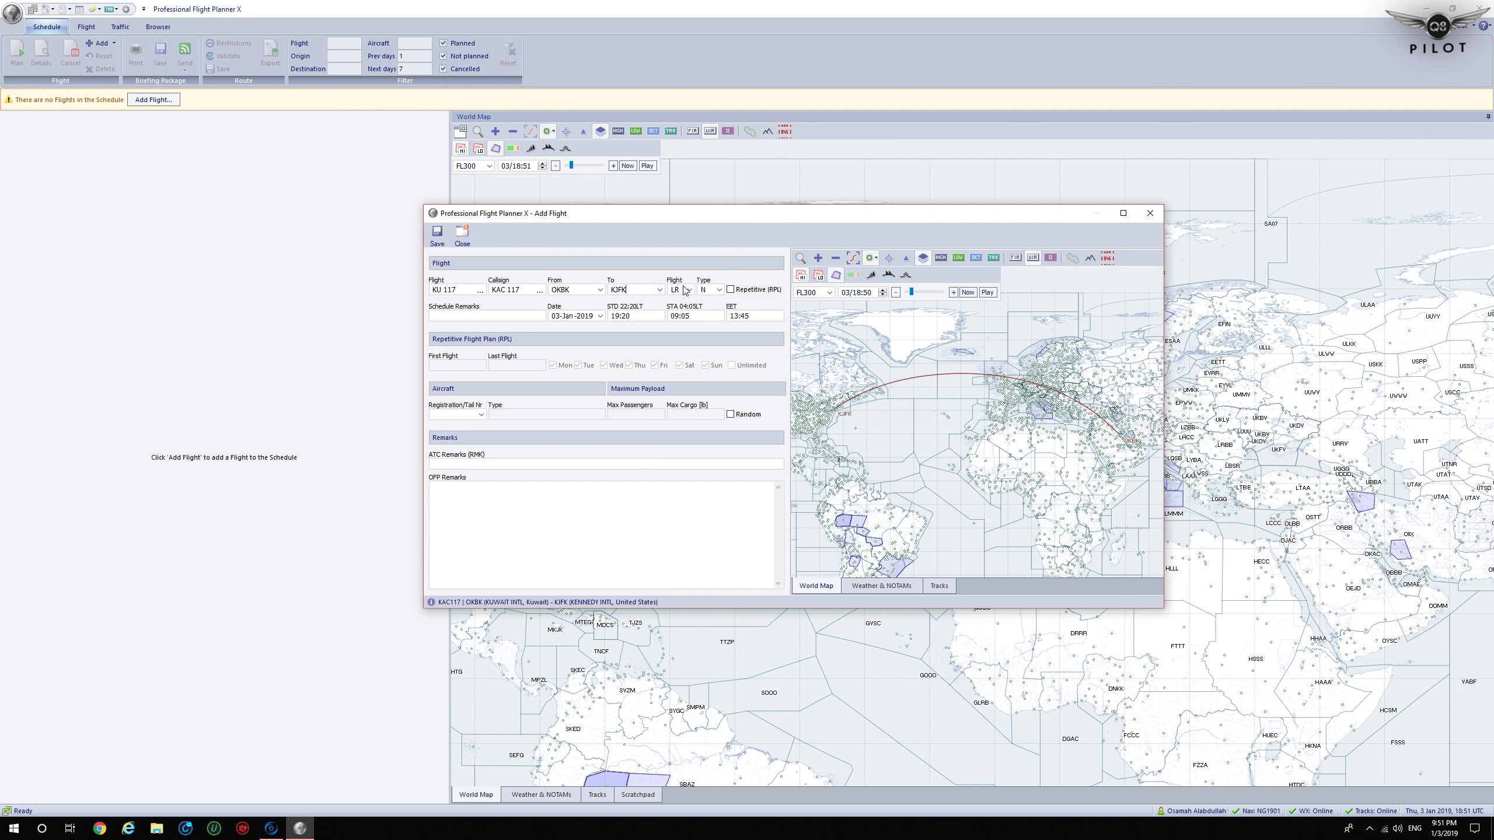
- Set the flight type to S (Scheduled Air Service) and save the flight without assigning an aircraft
click(712, 290)
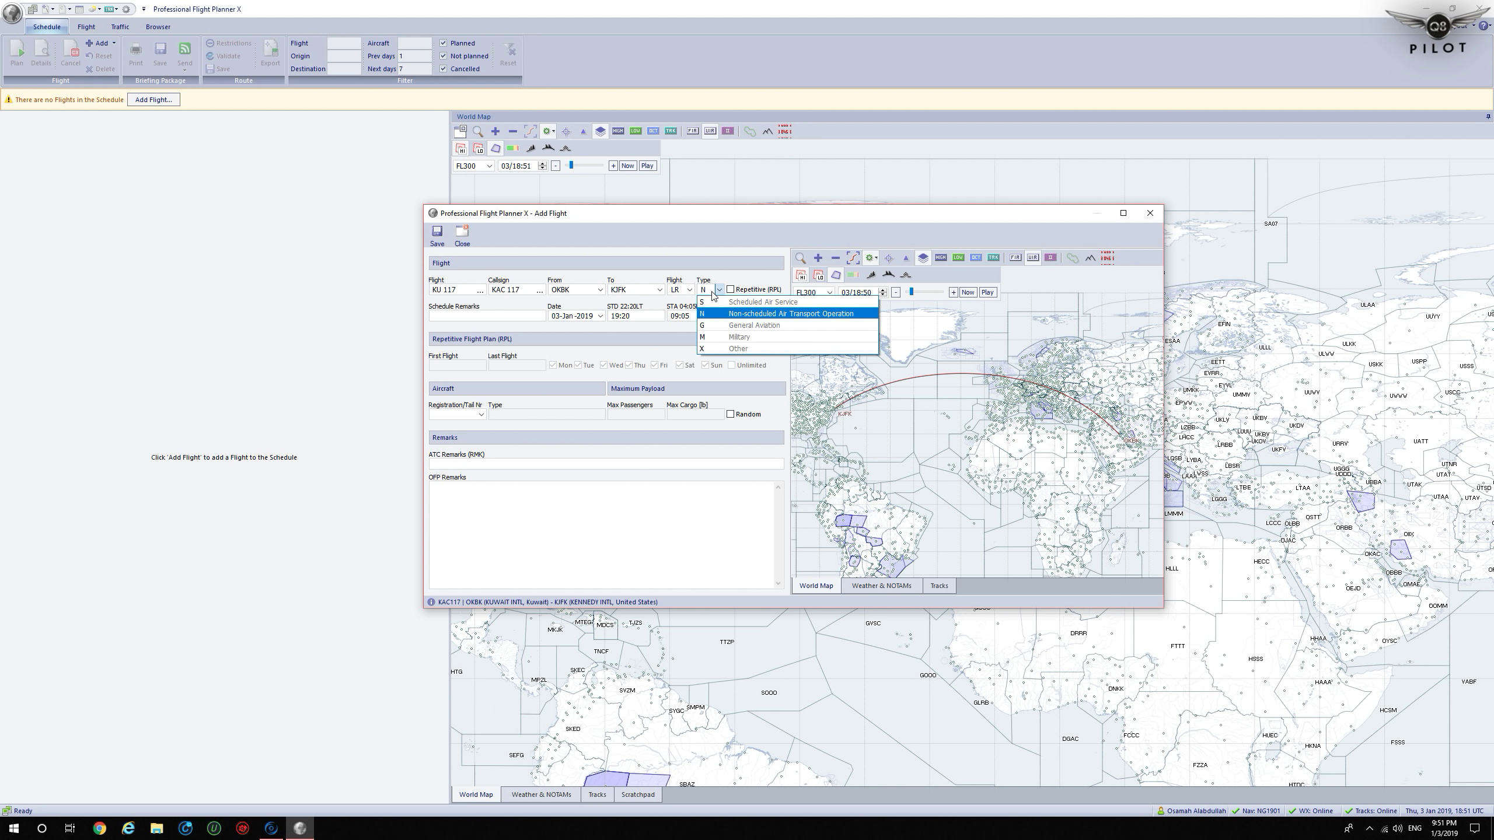
click(715, 302)
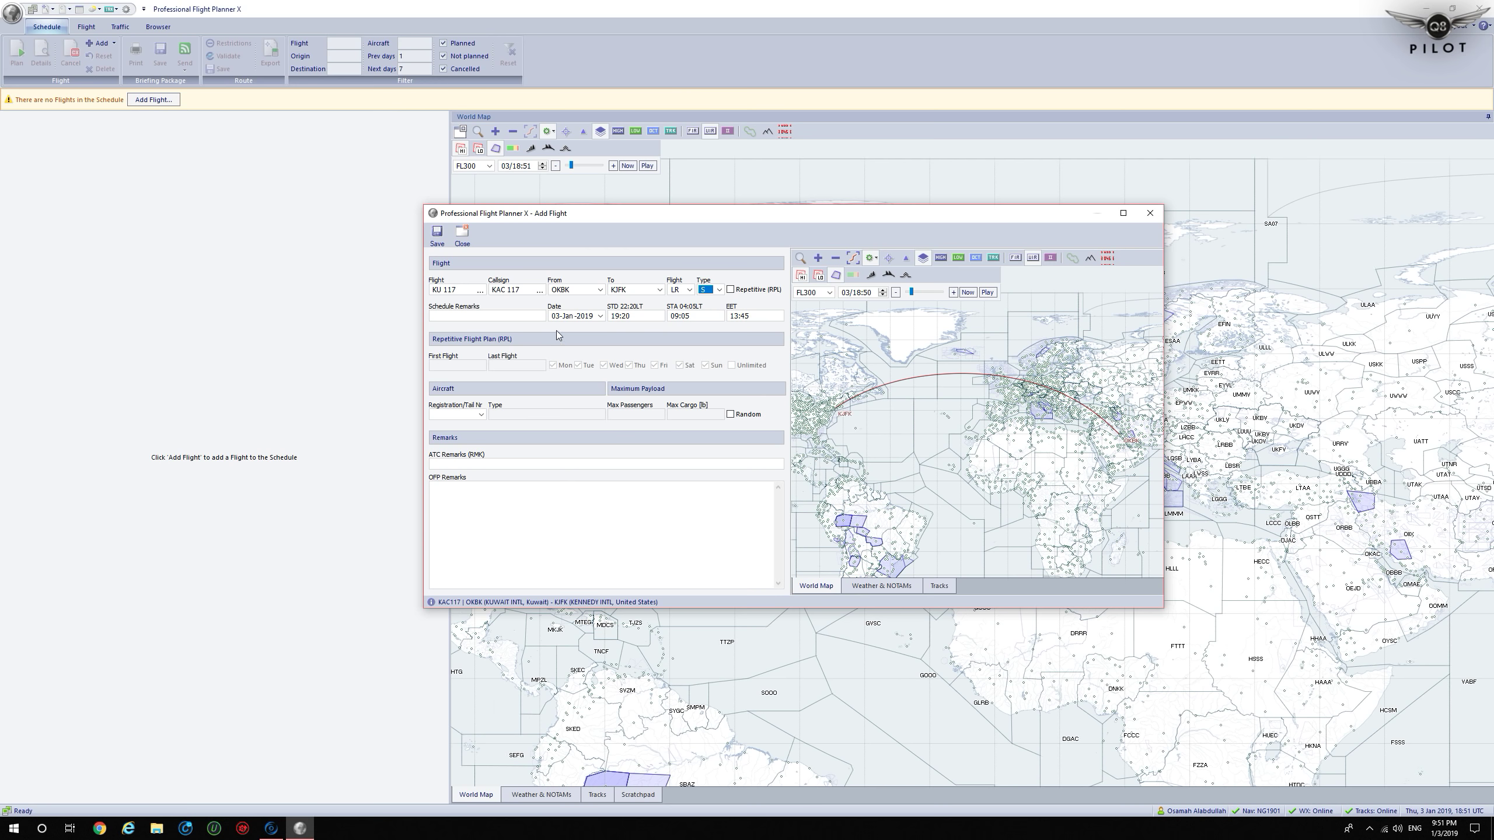
click(646, 318)
click(761, 313)
click(480, 415)
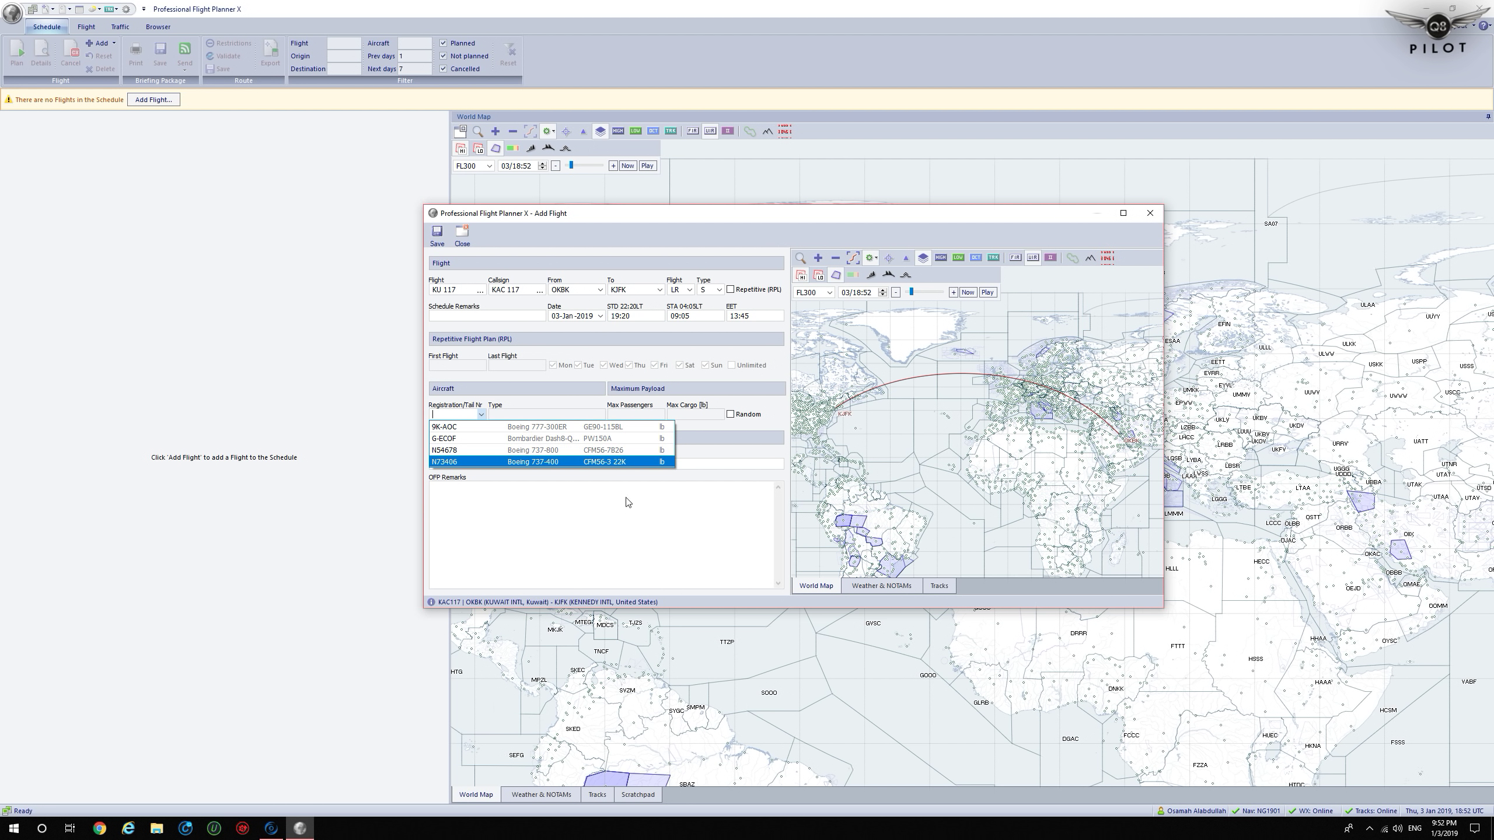
click(749, 424)
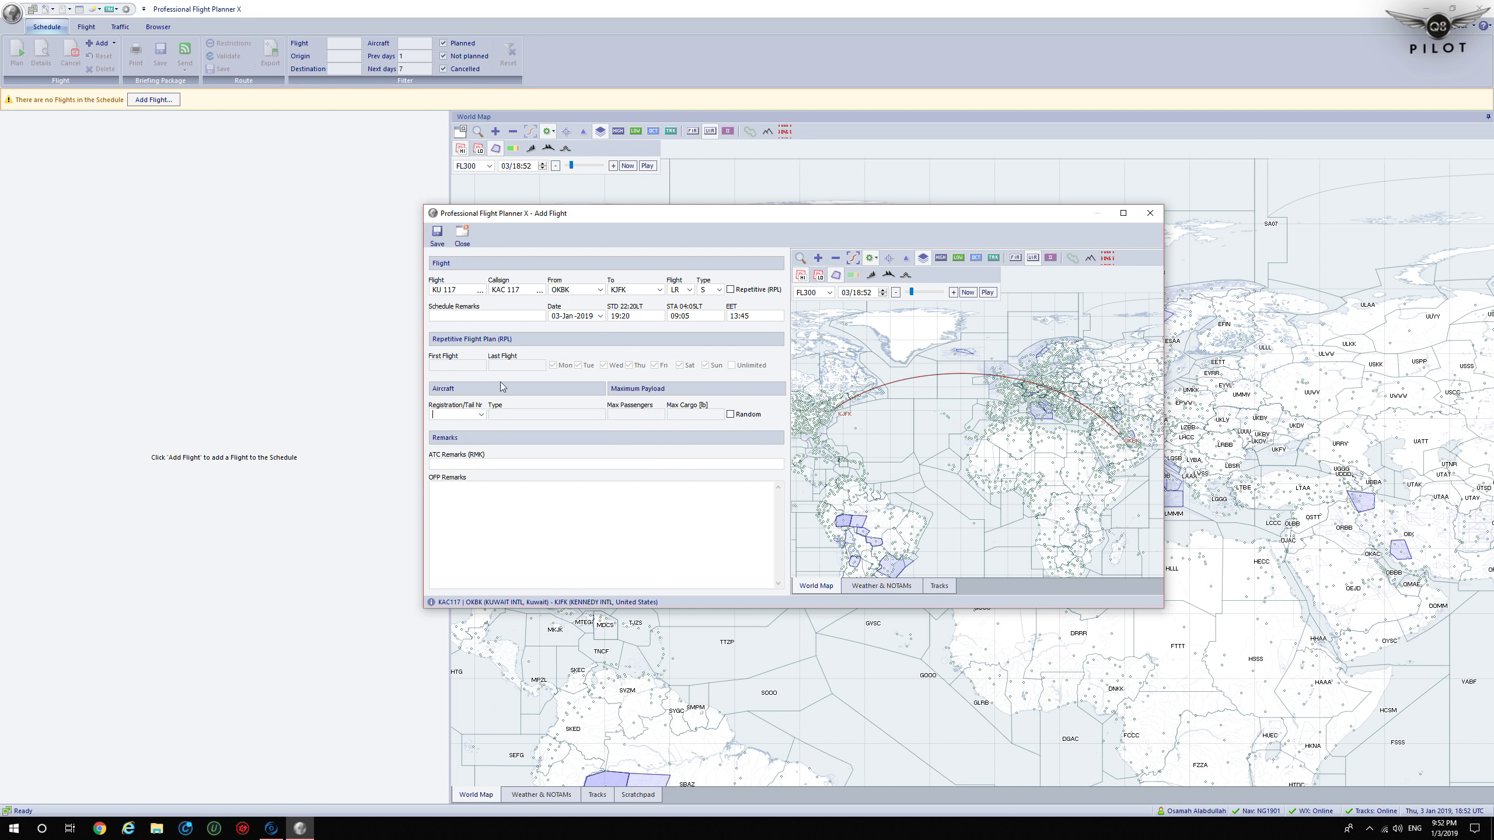
click(437, 236)
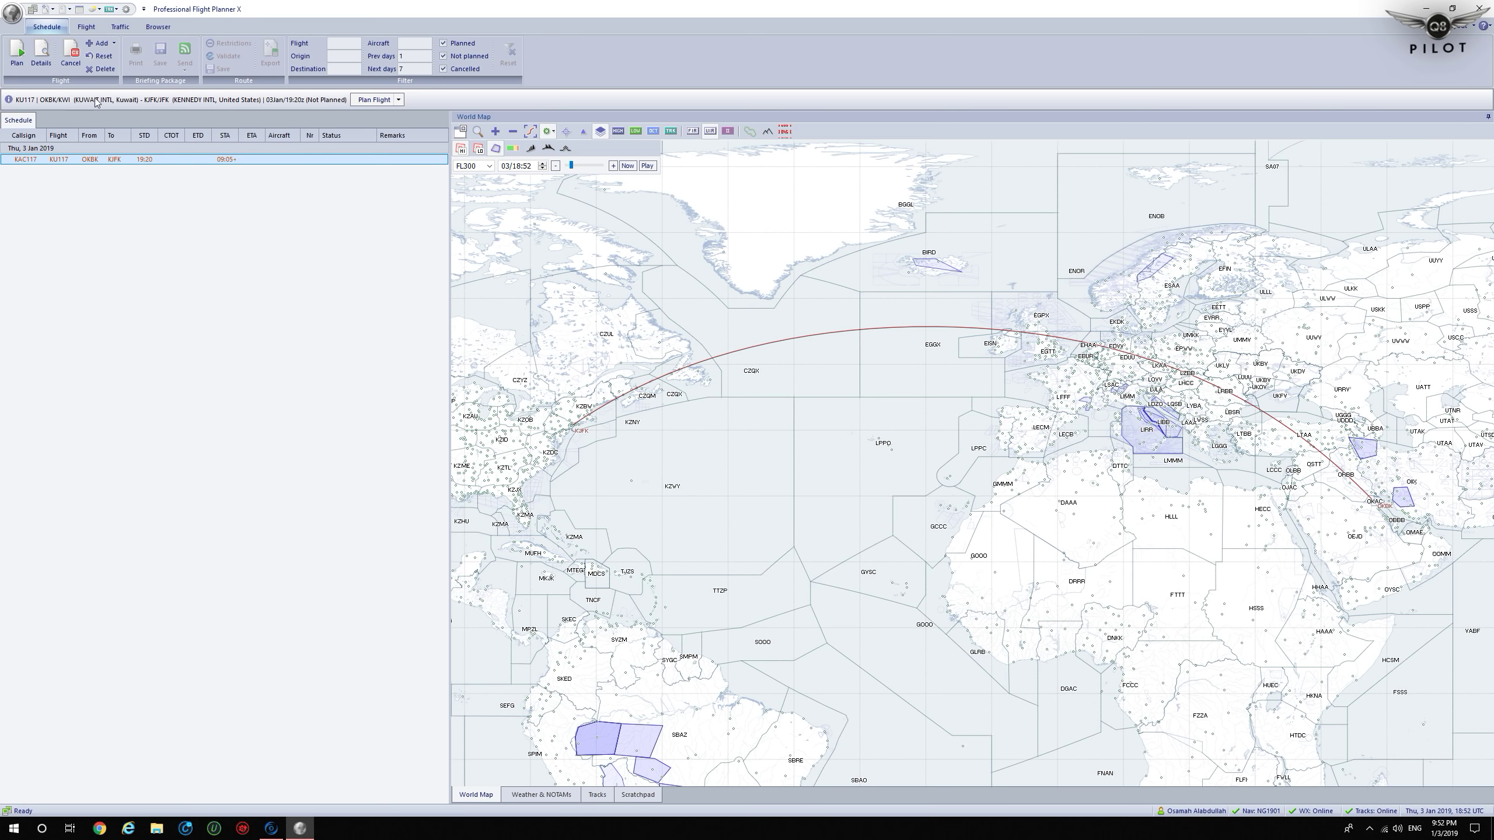
- Start planning the KU 117 flight and create a new blank aircraft in the aircraft database
click(367, 100)
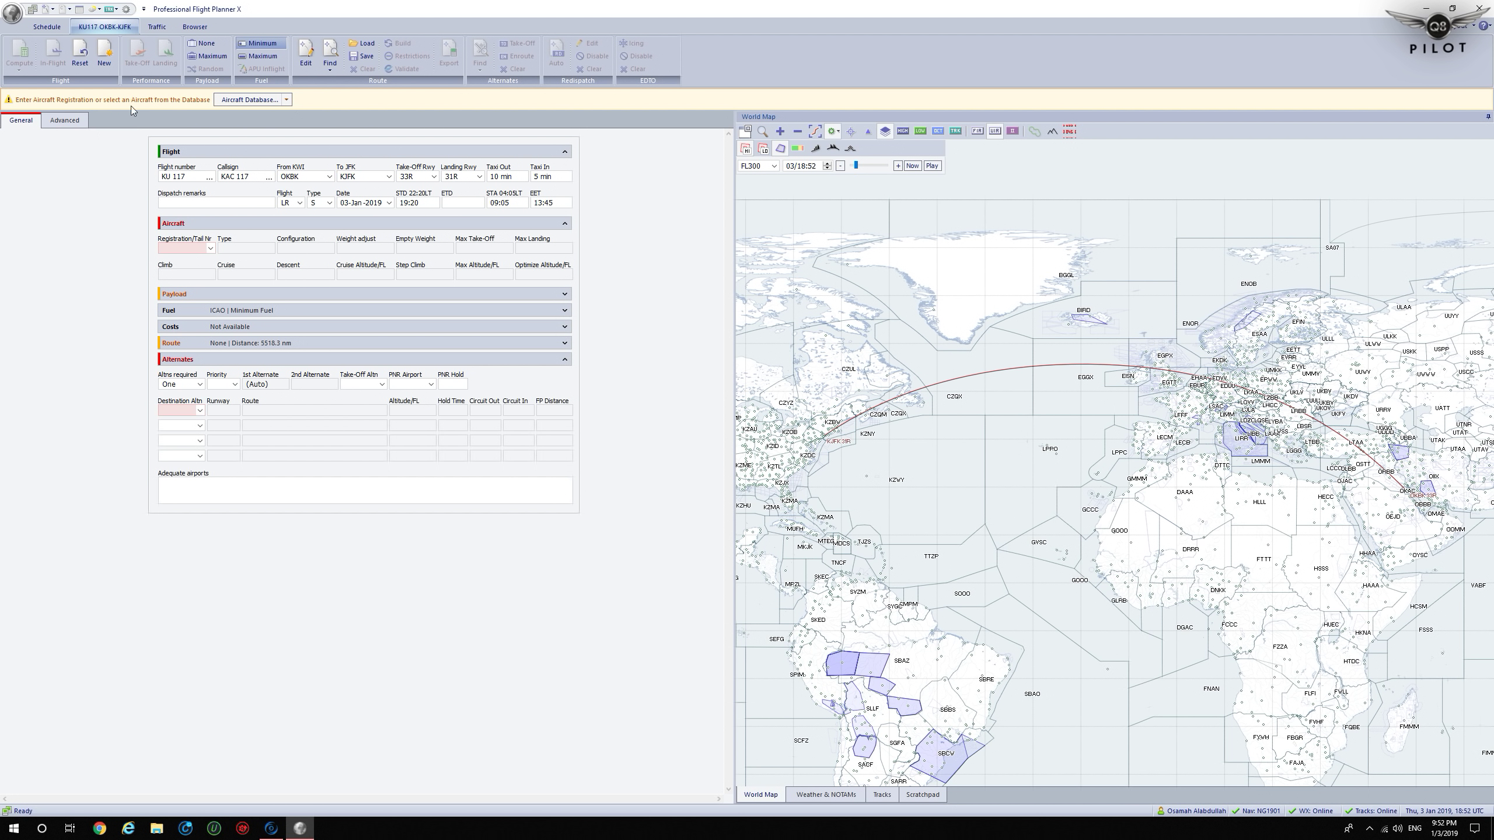
click(255, 100)
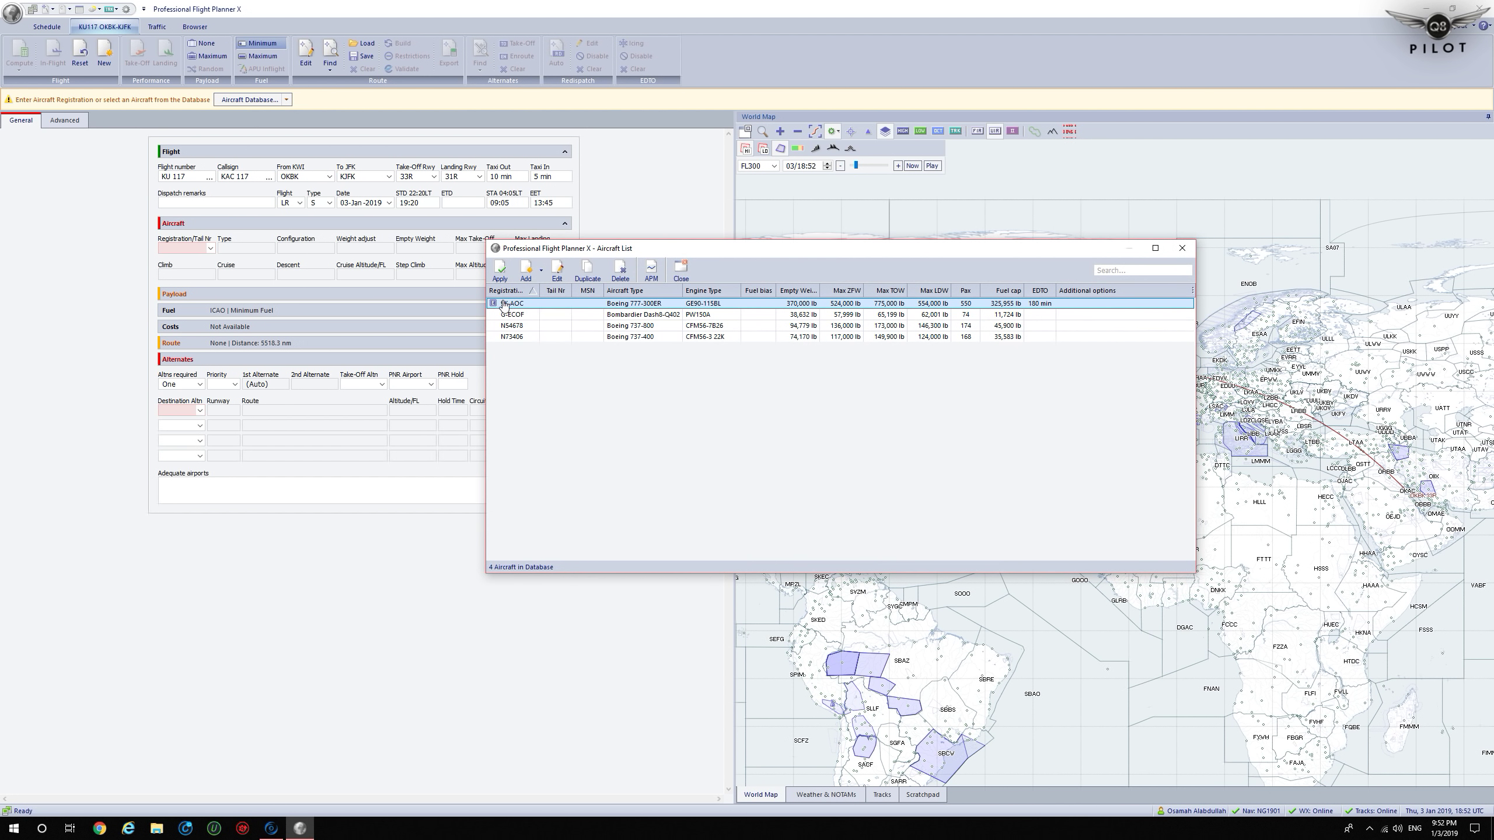
click(526, 271)
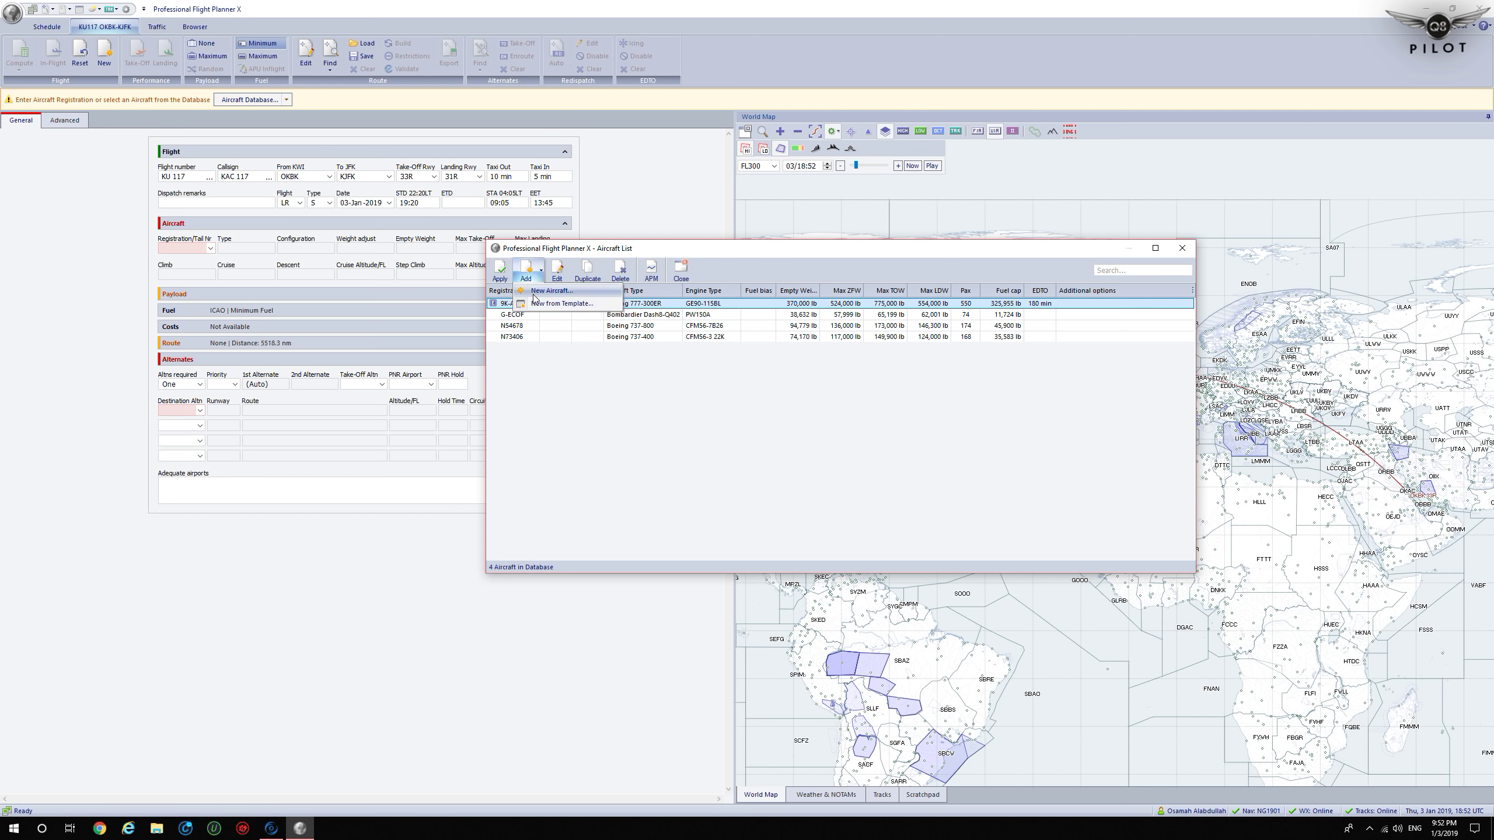
click(534, 292)
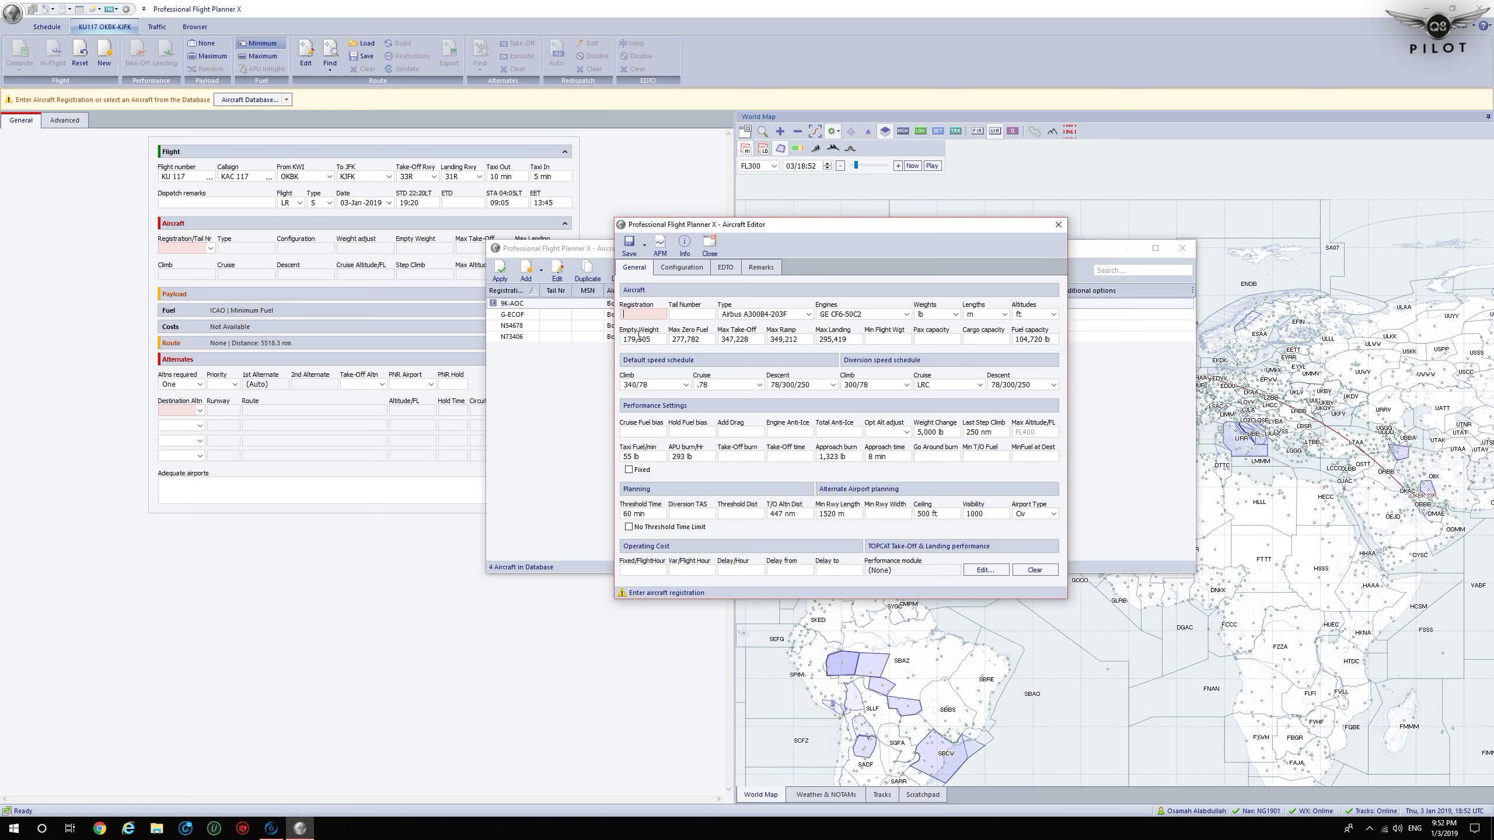
- Enter 9K-ADE as both the registration and the tail number of the new aircraft
text(9K-ADE)
drag(664, 313, 599, 305)
key(ctrl+c)
click(700, 314)
key(ctrl+v)
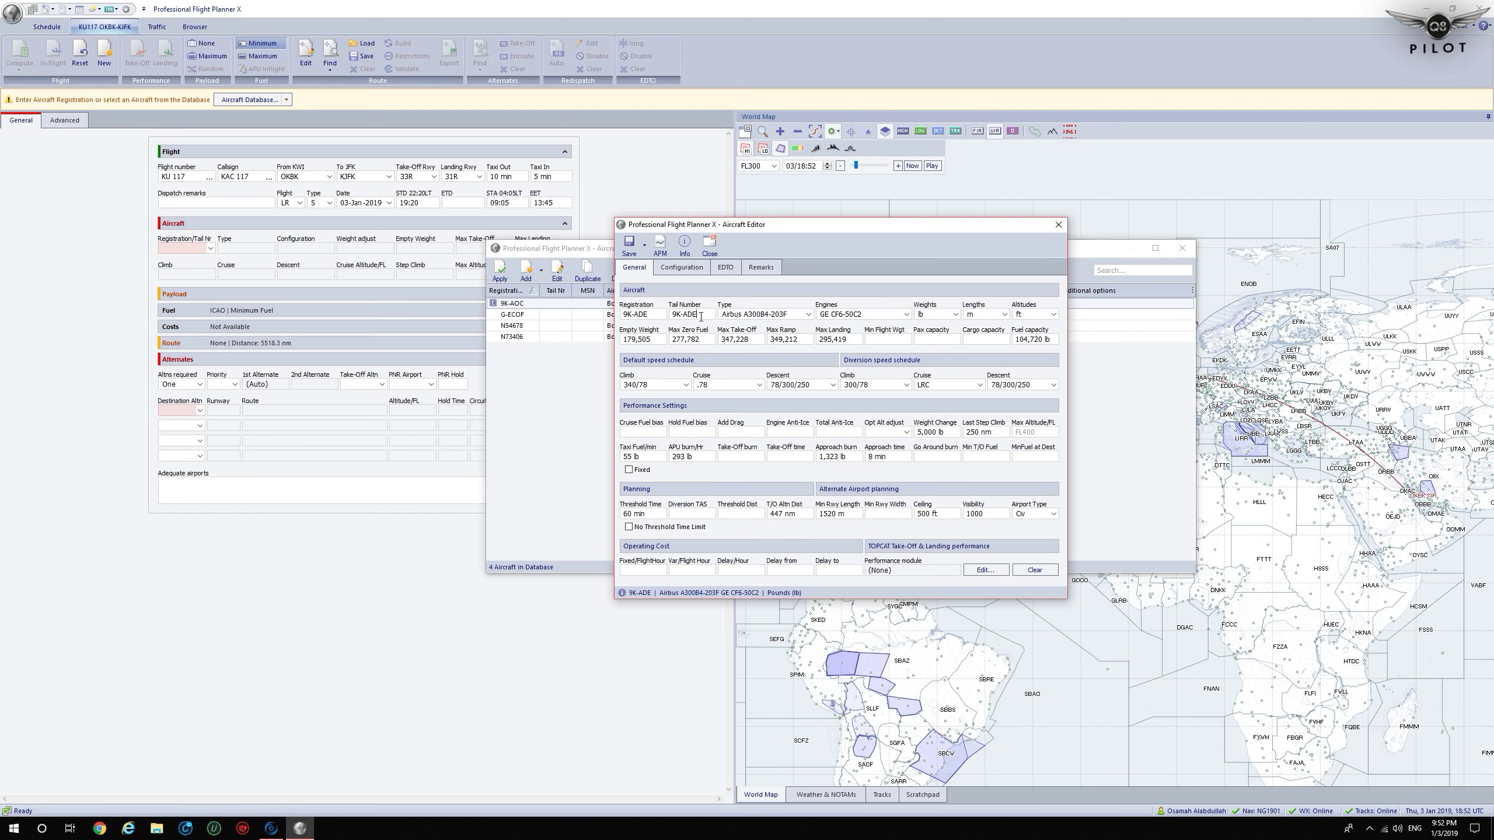
click(763, 315)
drag(811, 362, 809, 421)
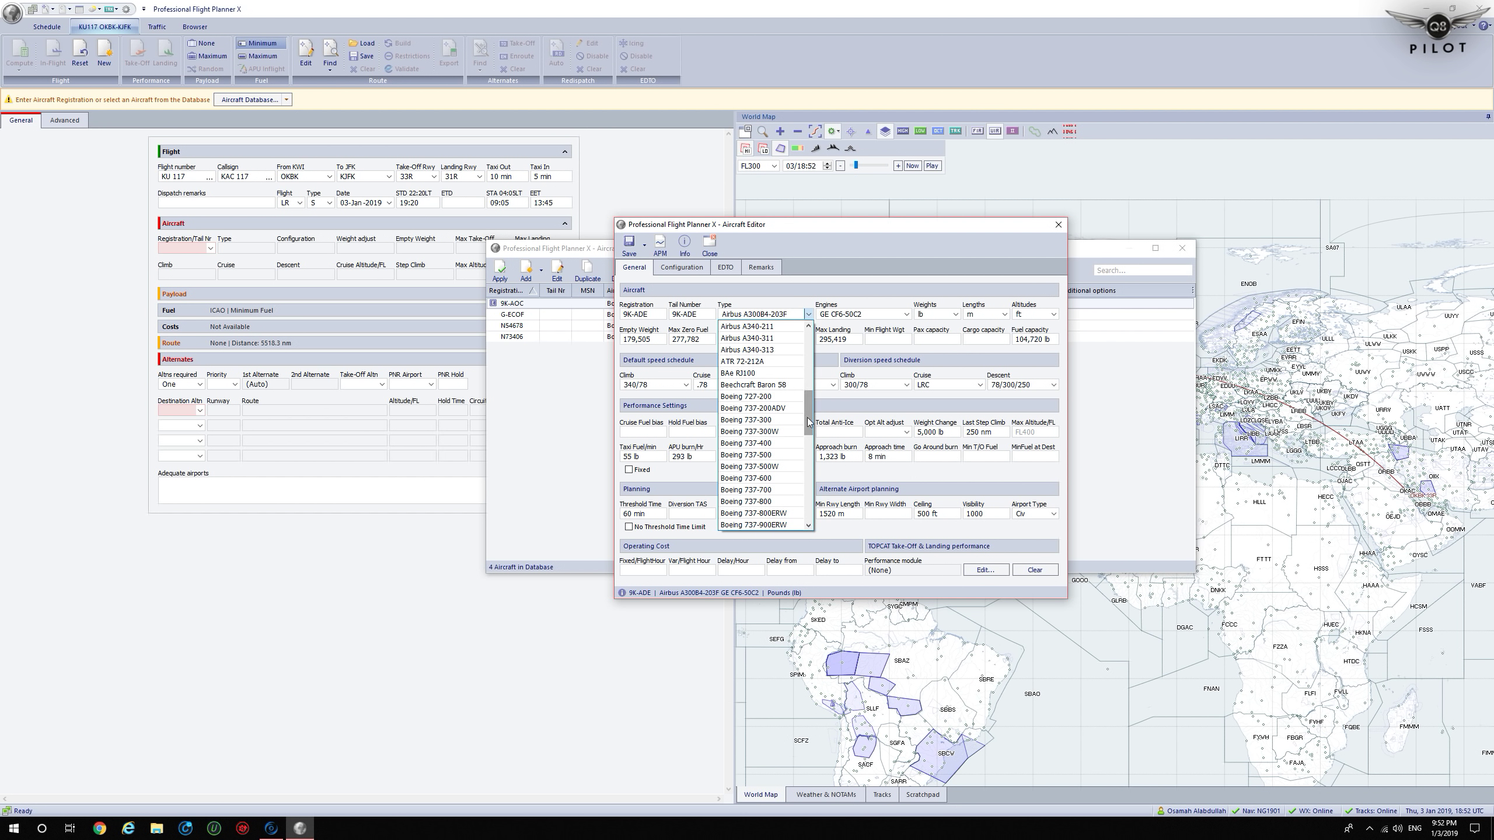
click(763, 445)
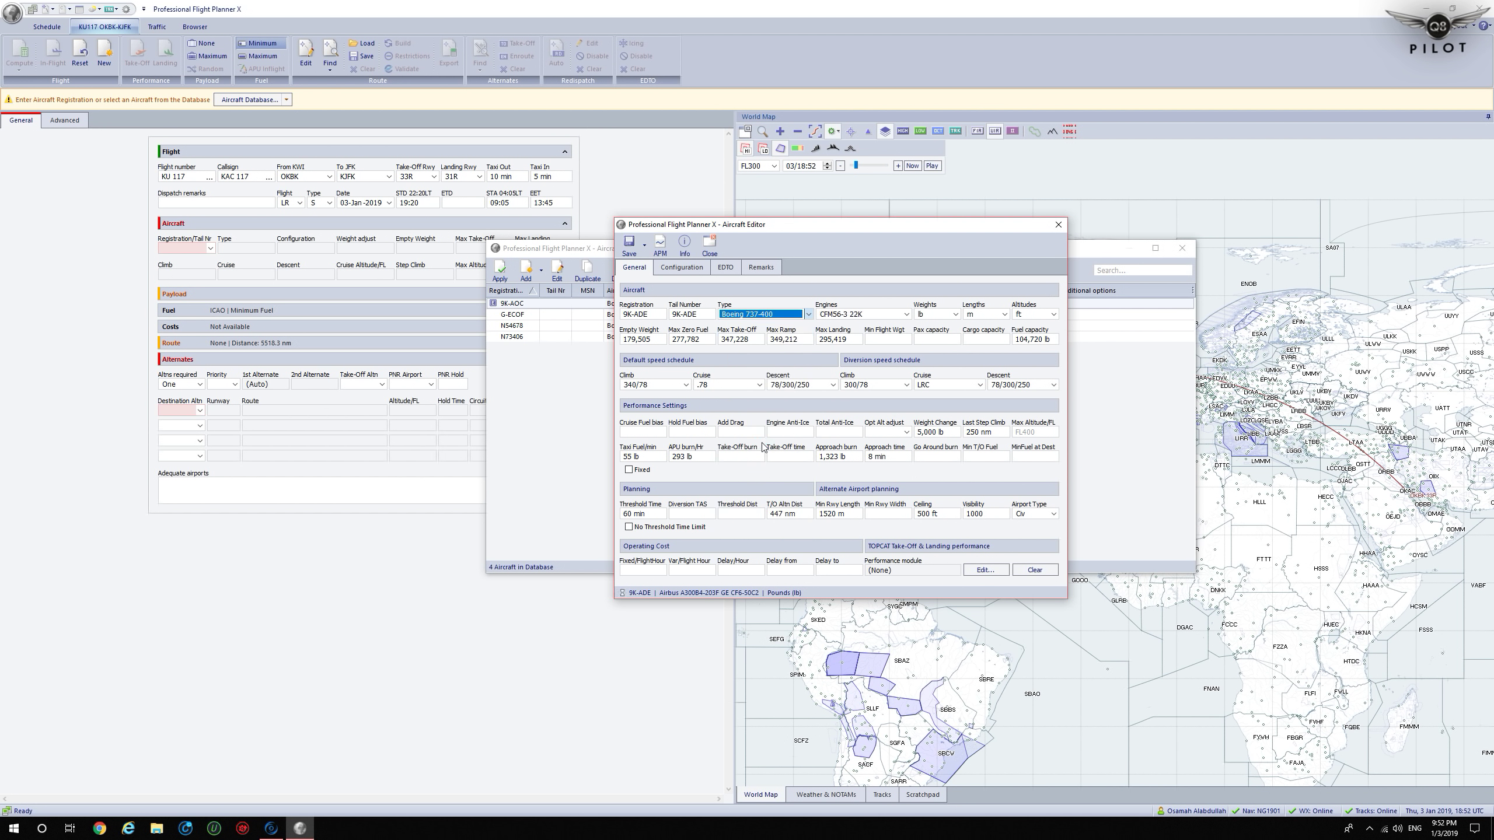
click(807, 315)
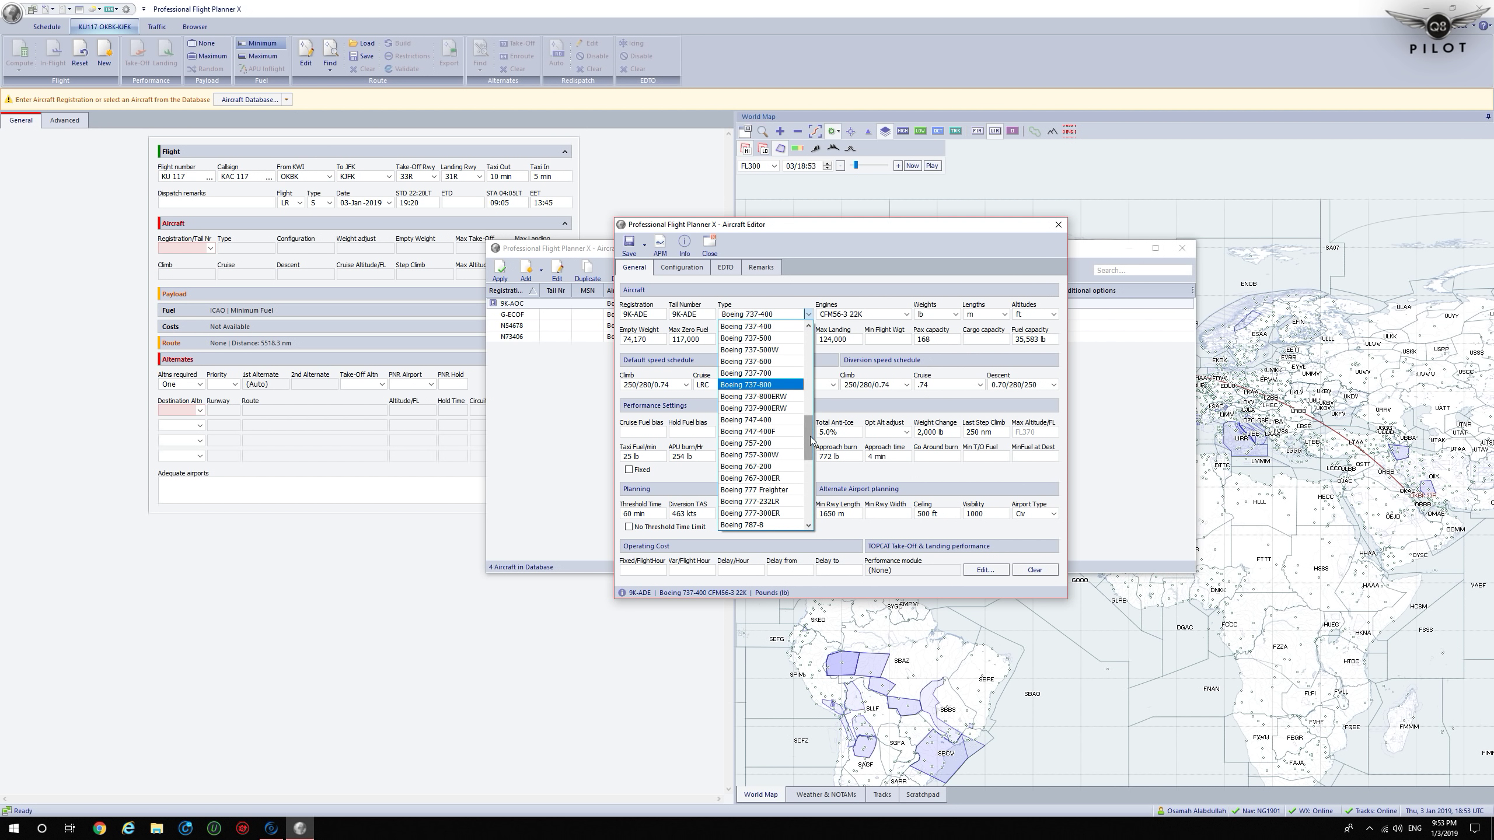
drag(811, 441, 810, 446)
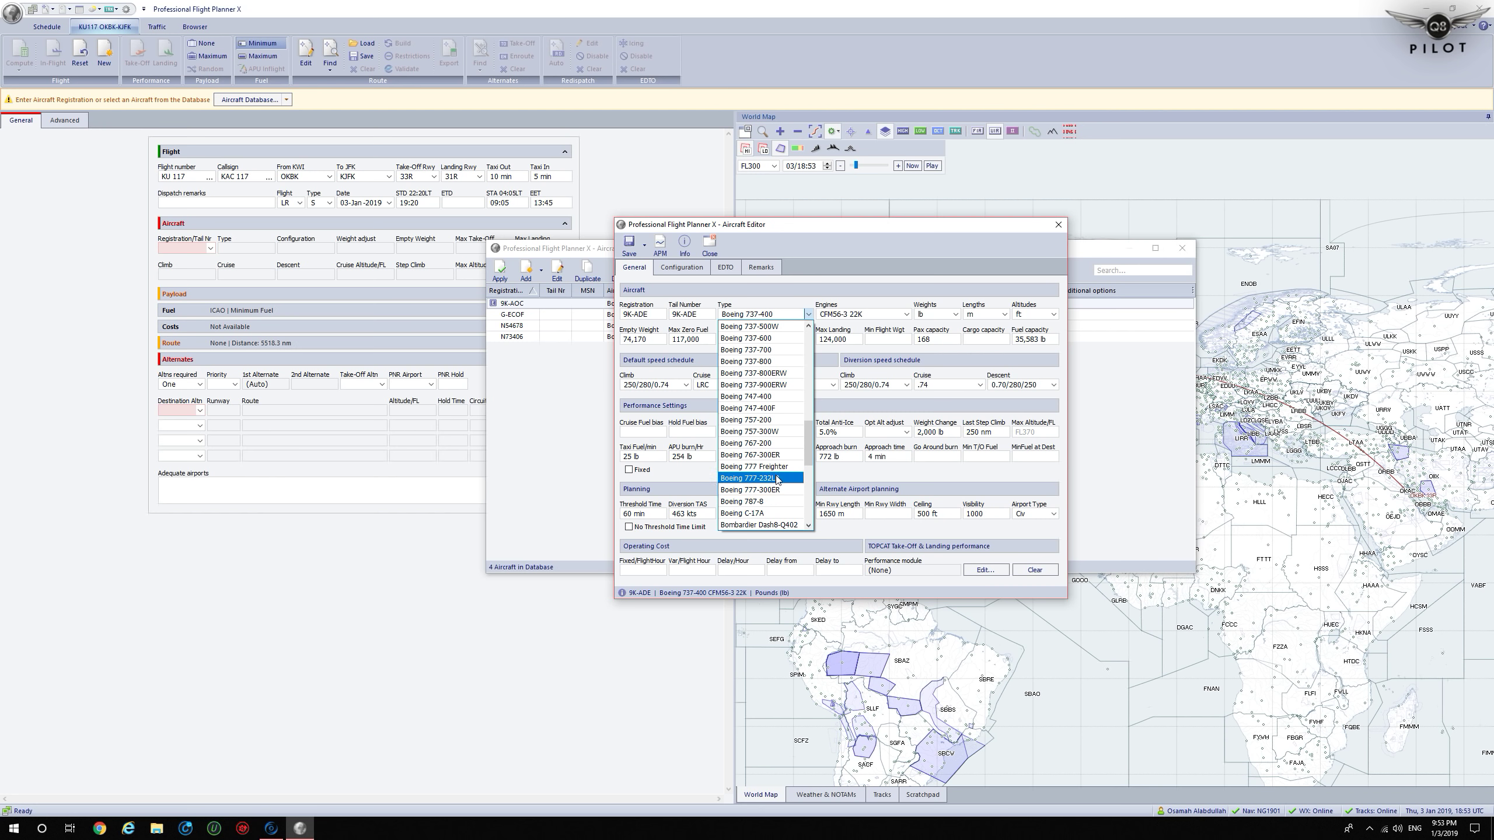
click(826, 235)
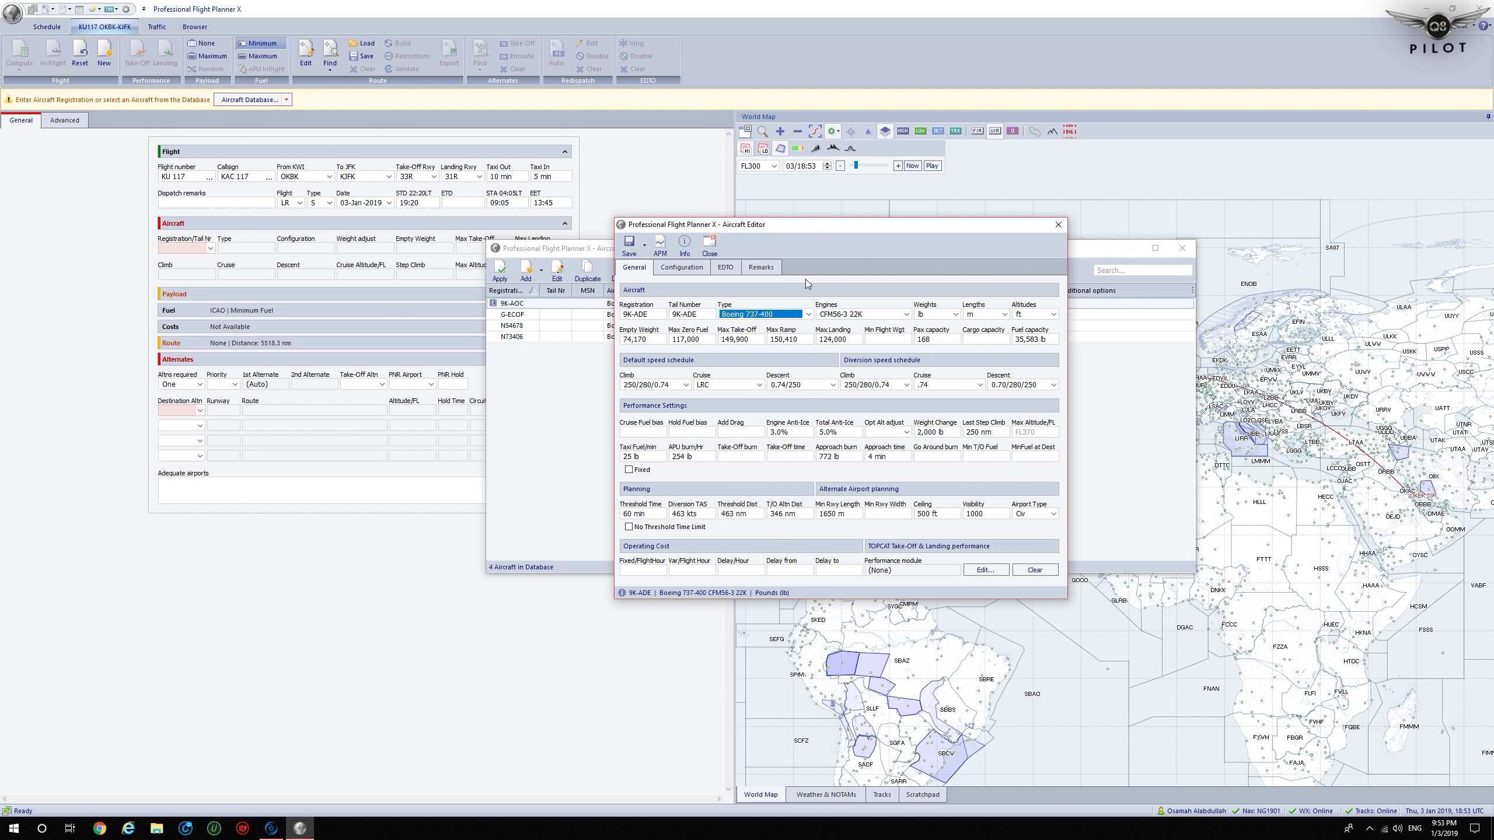
- Set the aircraft type to Boeing 747-400 and its engines to PW4056-P3
click(774, 319)
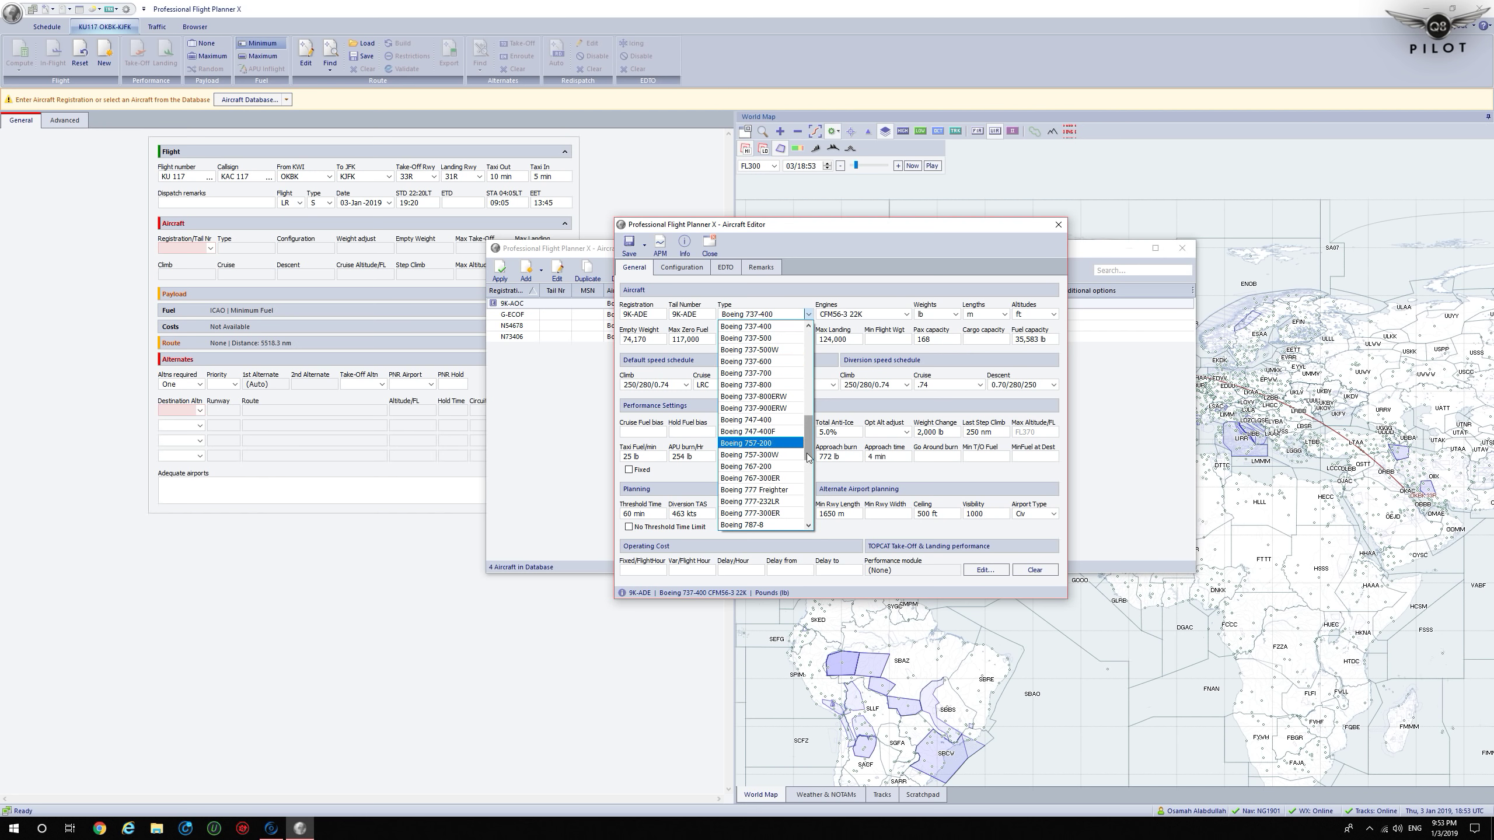
drag(806, 456, 807, 461)
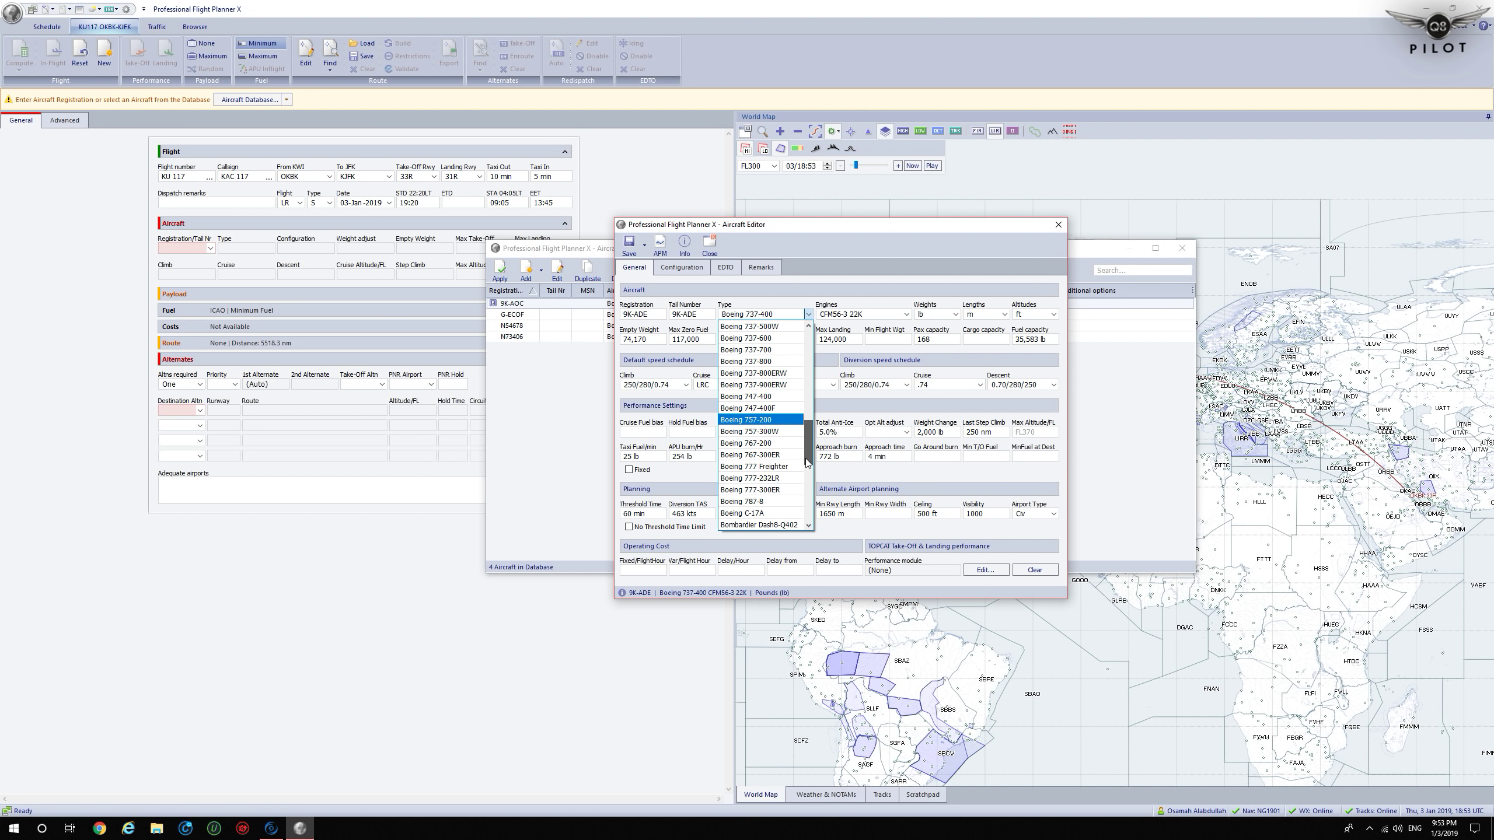
scroll(760, 456, up, 2)
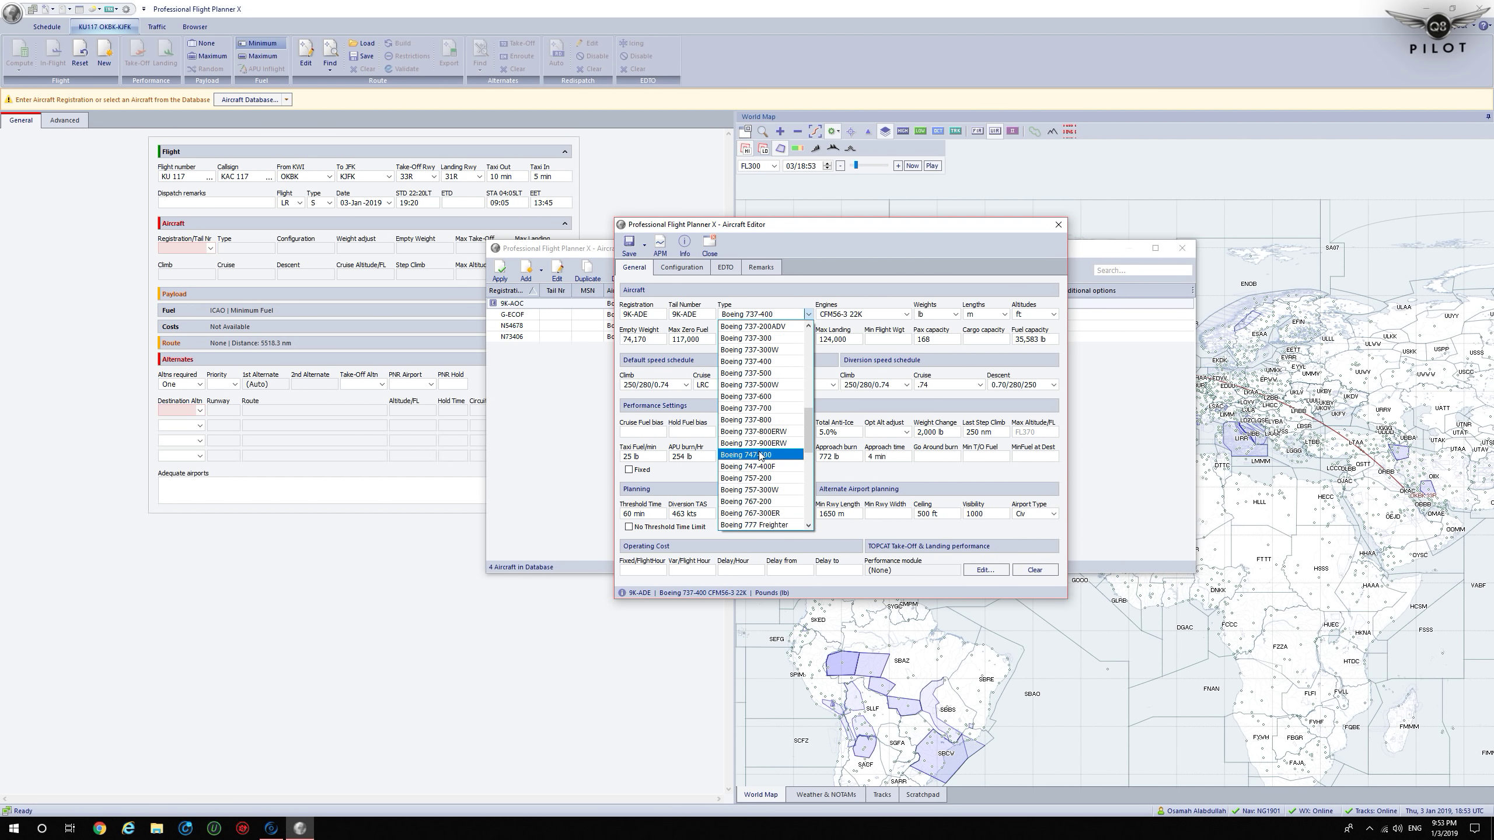
click(760, 456)
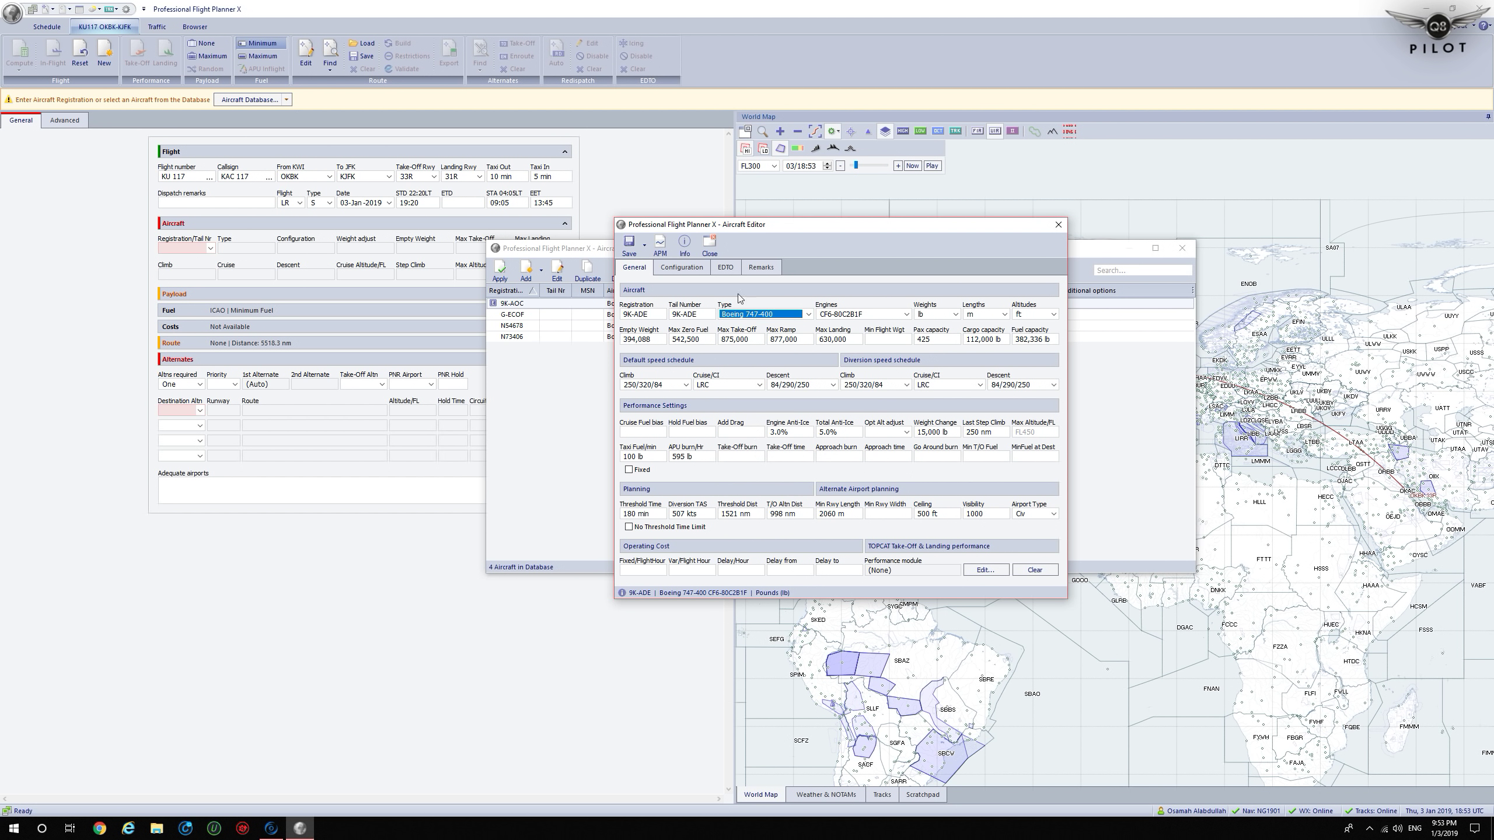
click(860, 317)
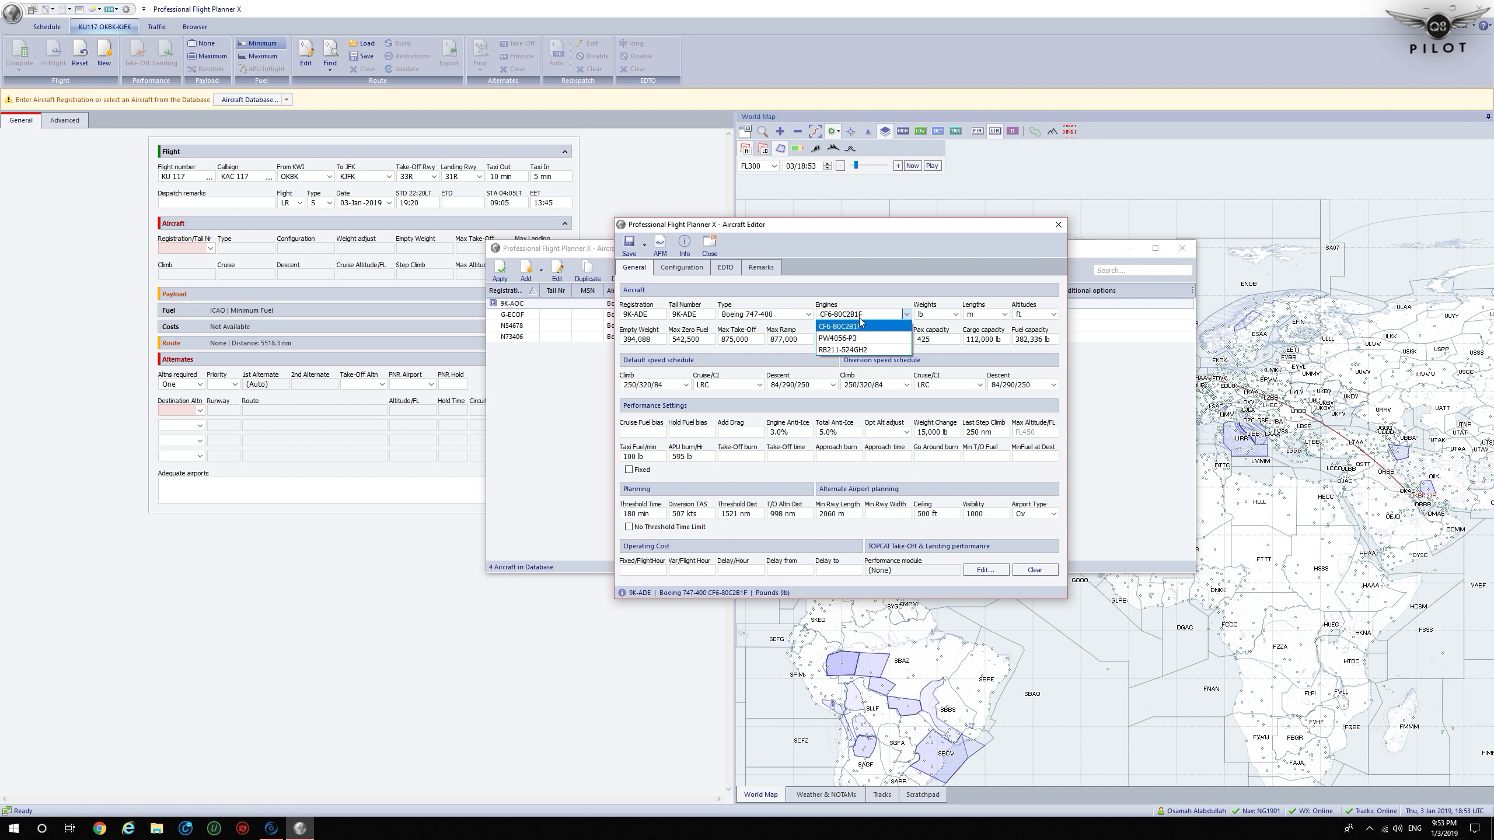
click(850, 338)
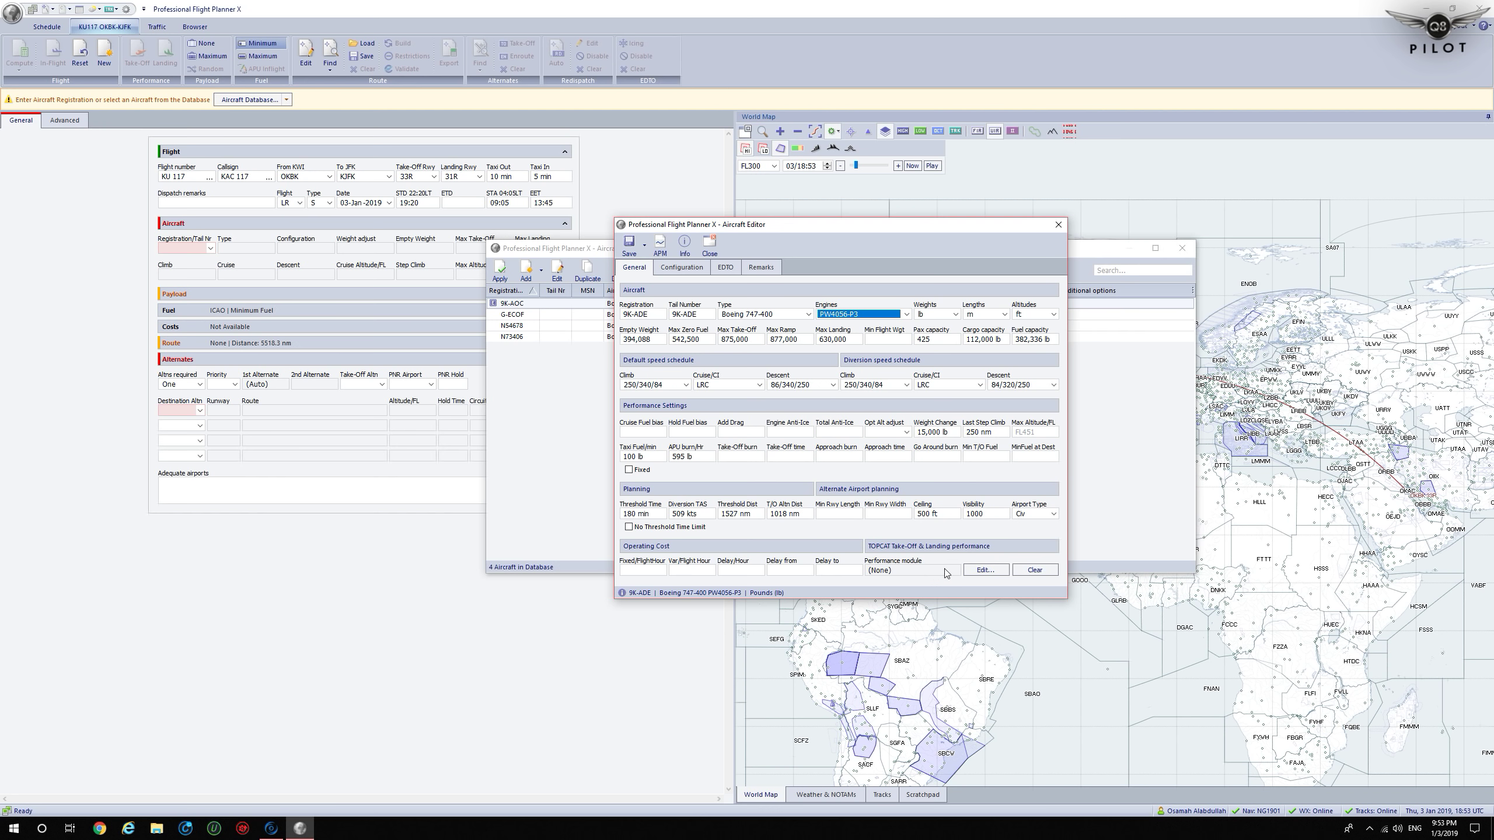
- Add a new EDTO scenario with default settings to the aircraft and save the aircraft to the database
click(674, 271)
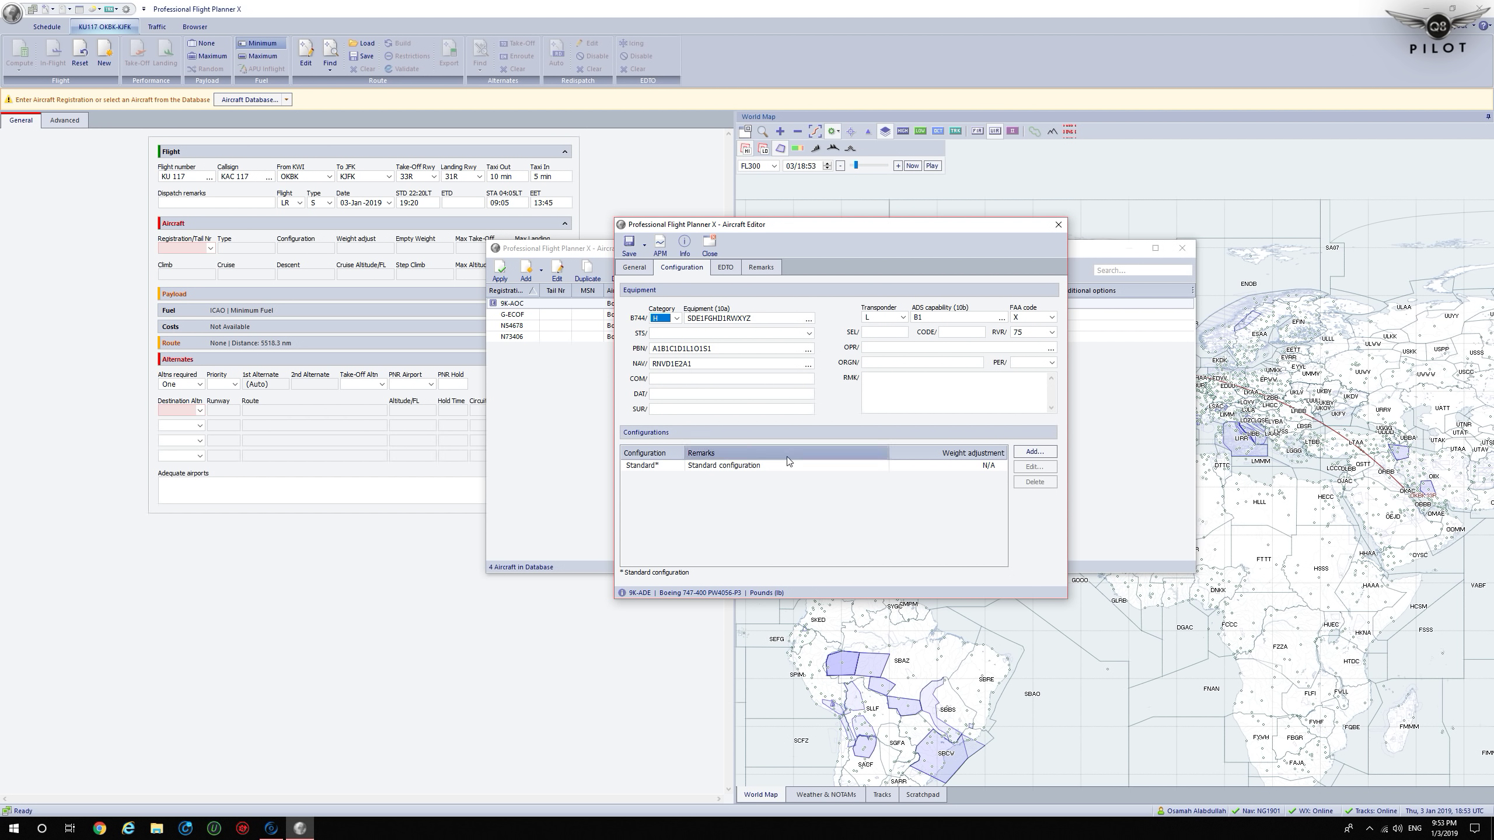
click(725, 268)
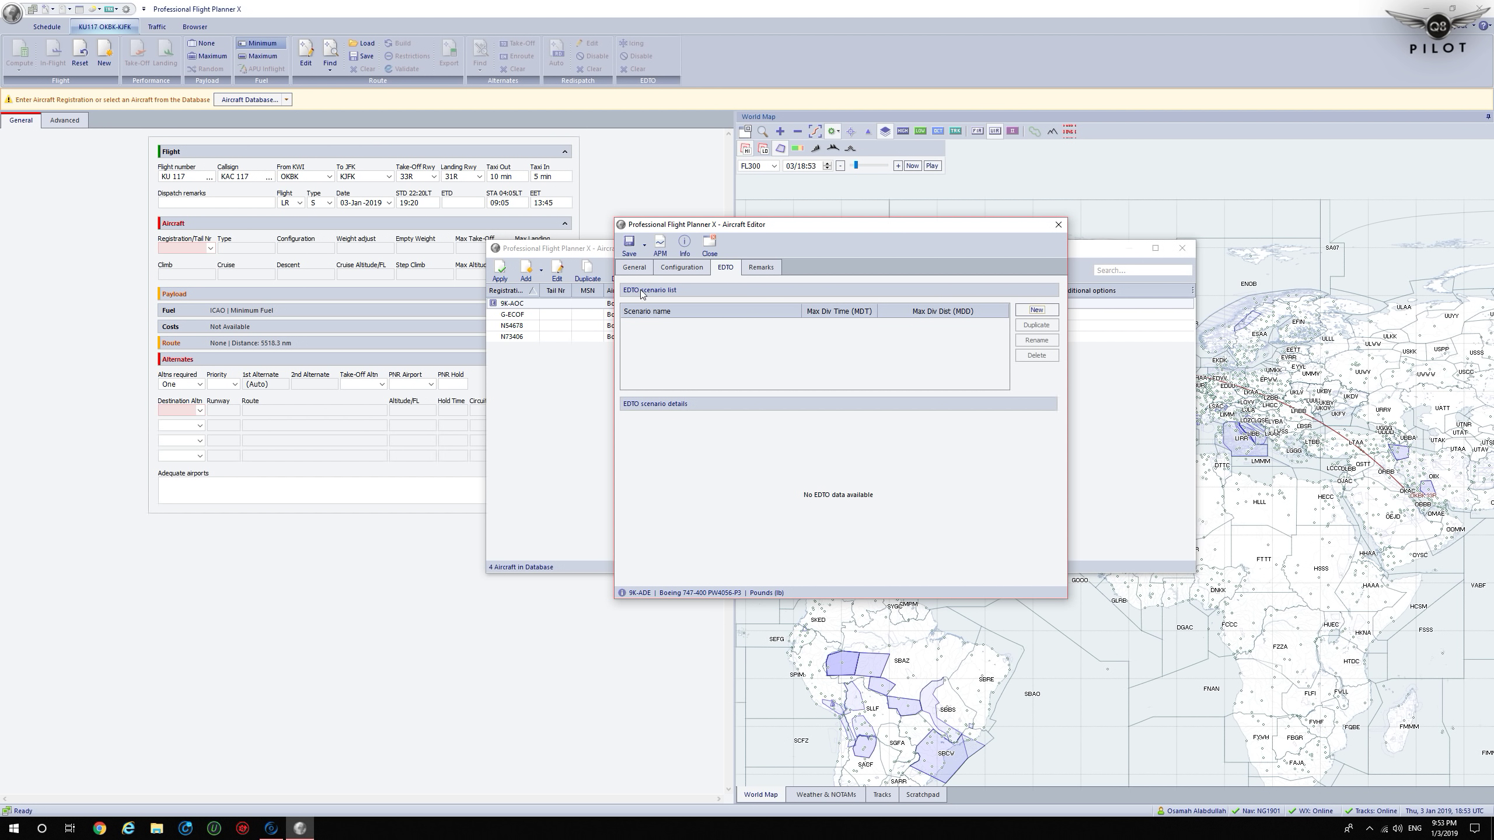
click(1037, 309)
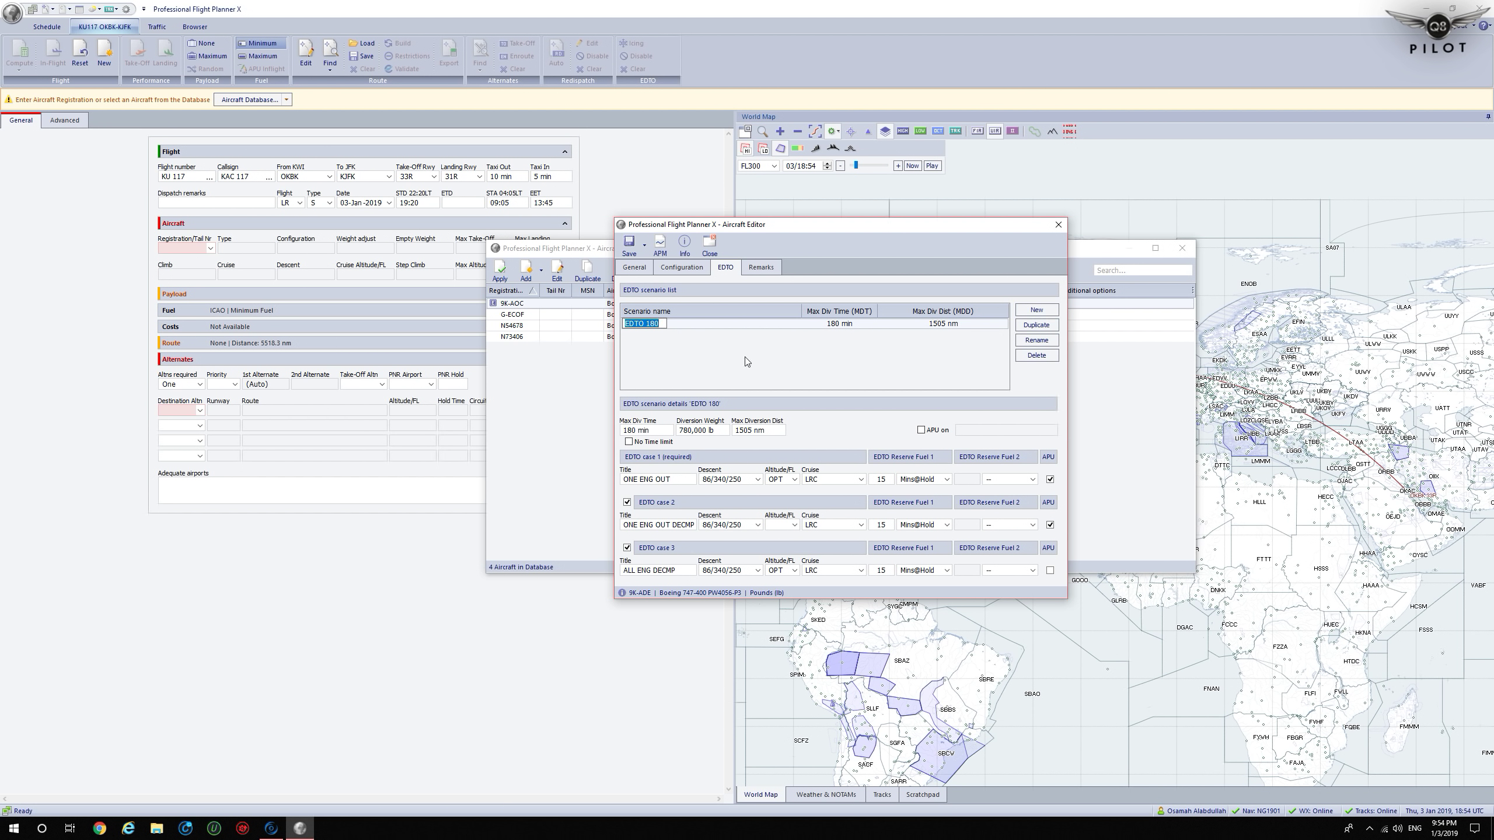
click(627, 245)
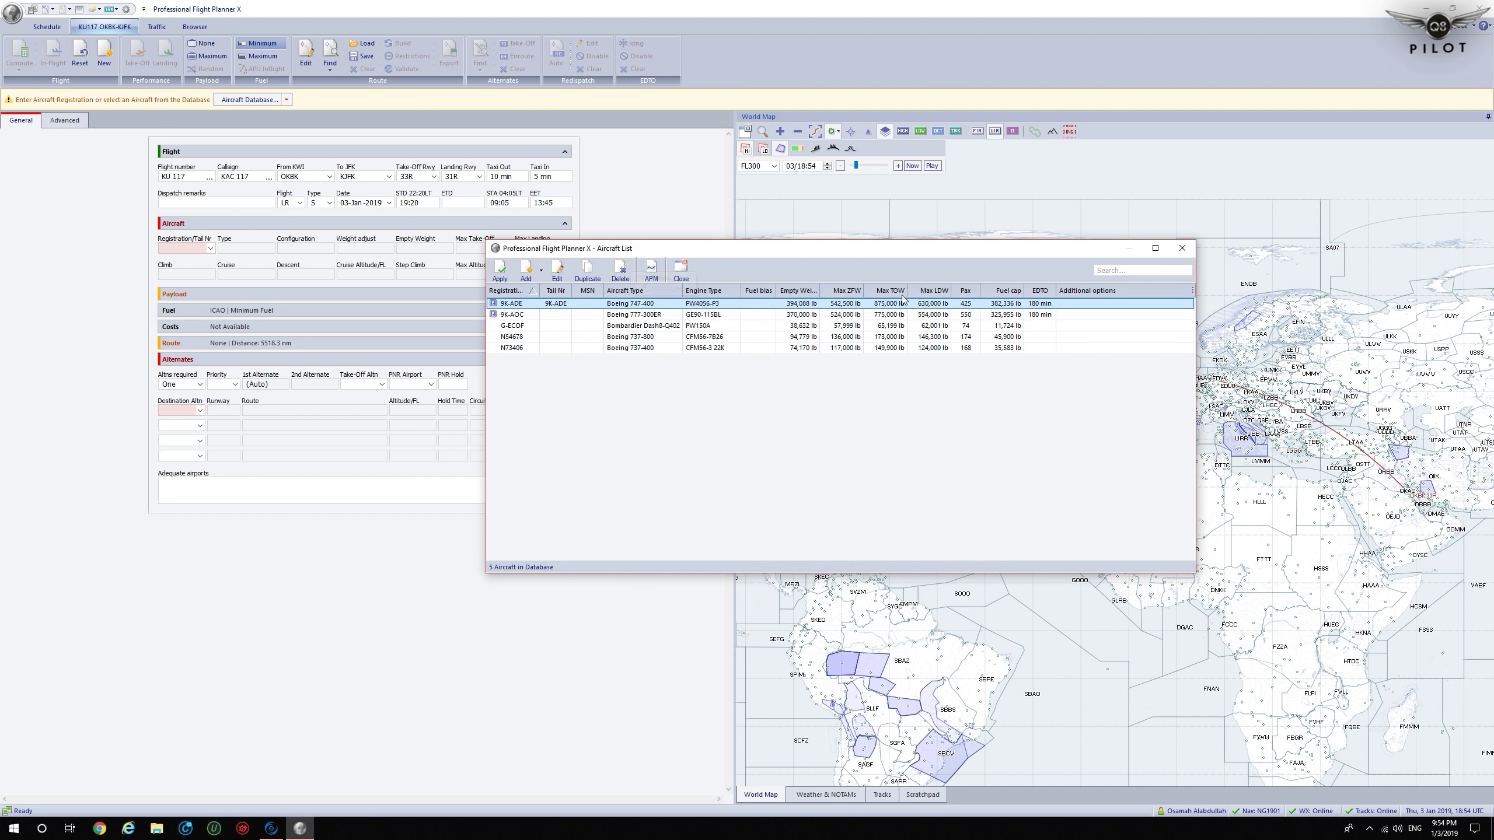
- Assign aircraft 9K-ADE from the database to flight KU 117 and generate a random payload for it
click(1182, 248)
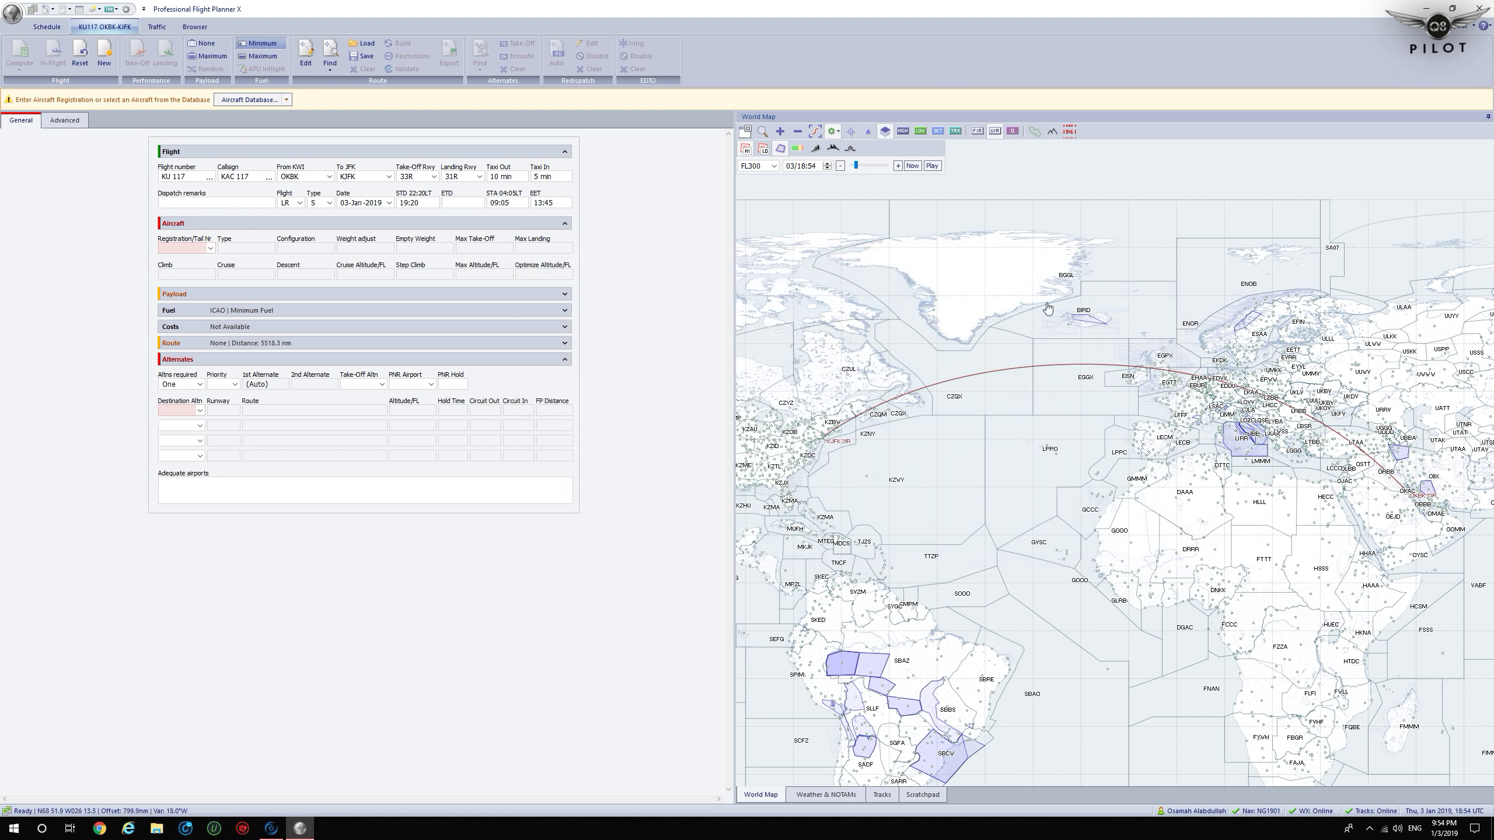
click(210, 248)
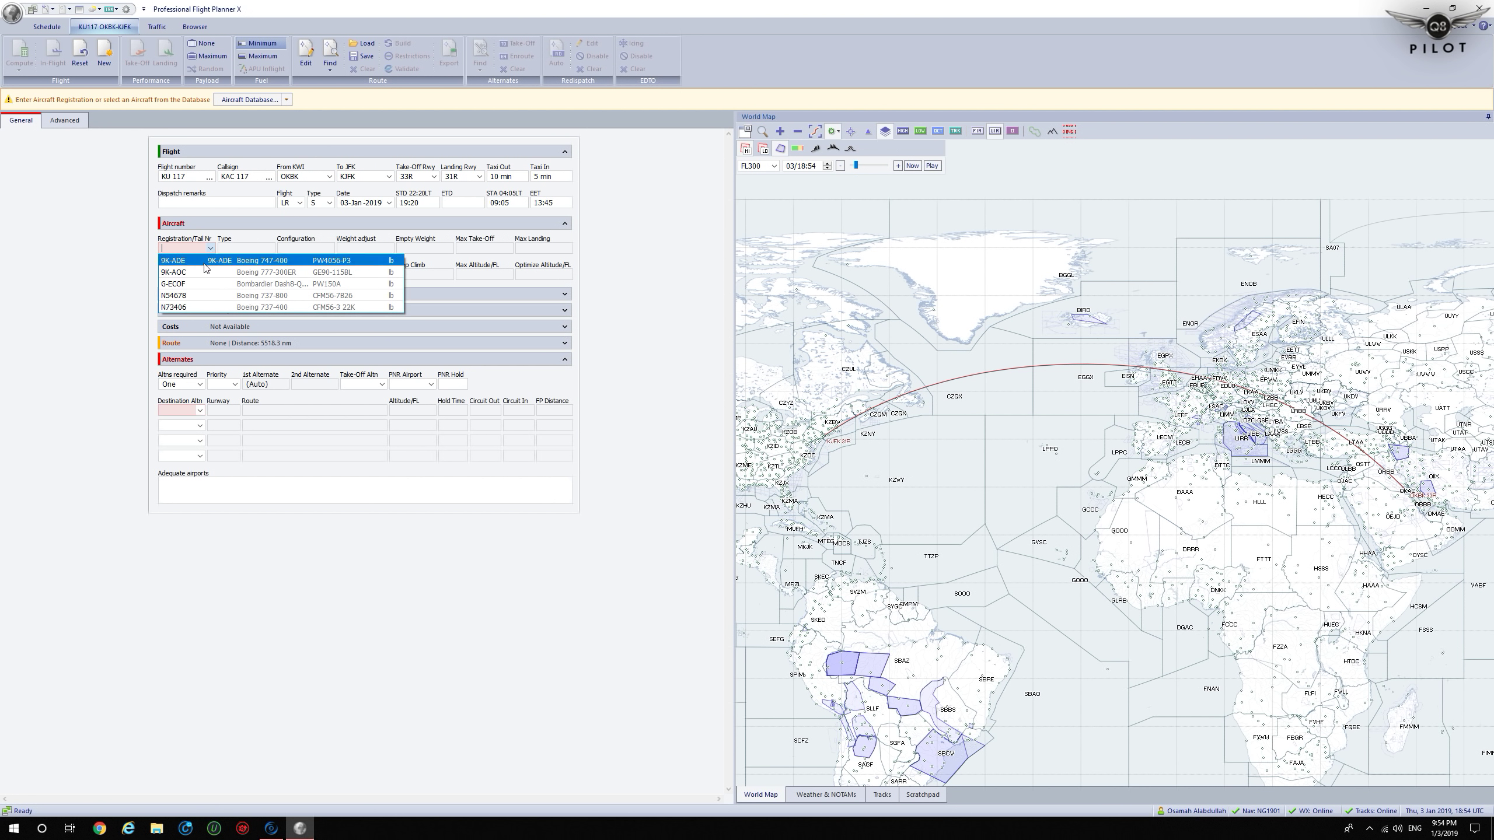
click(205, 263)
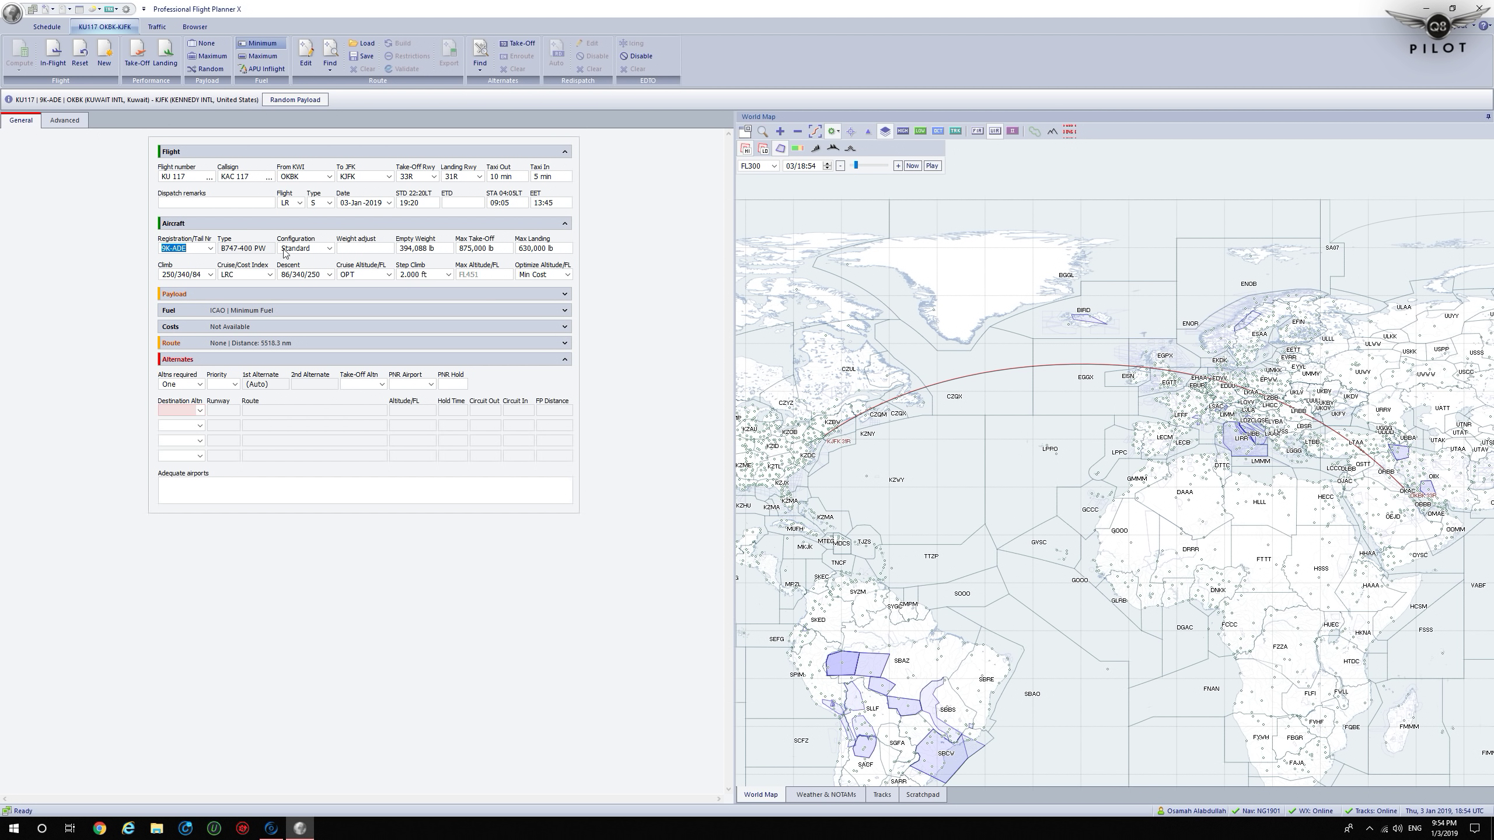
click(174, 296)
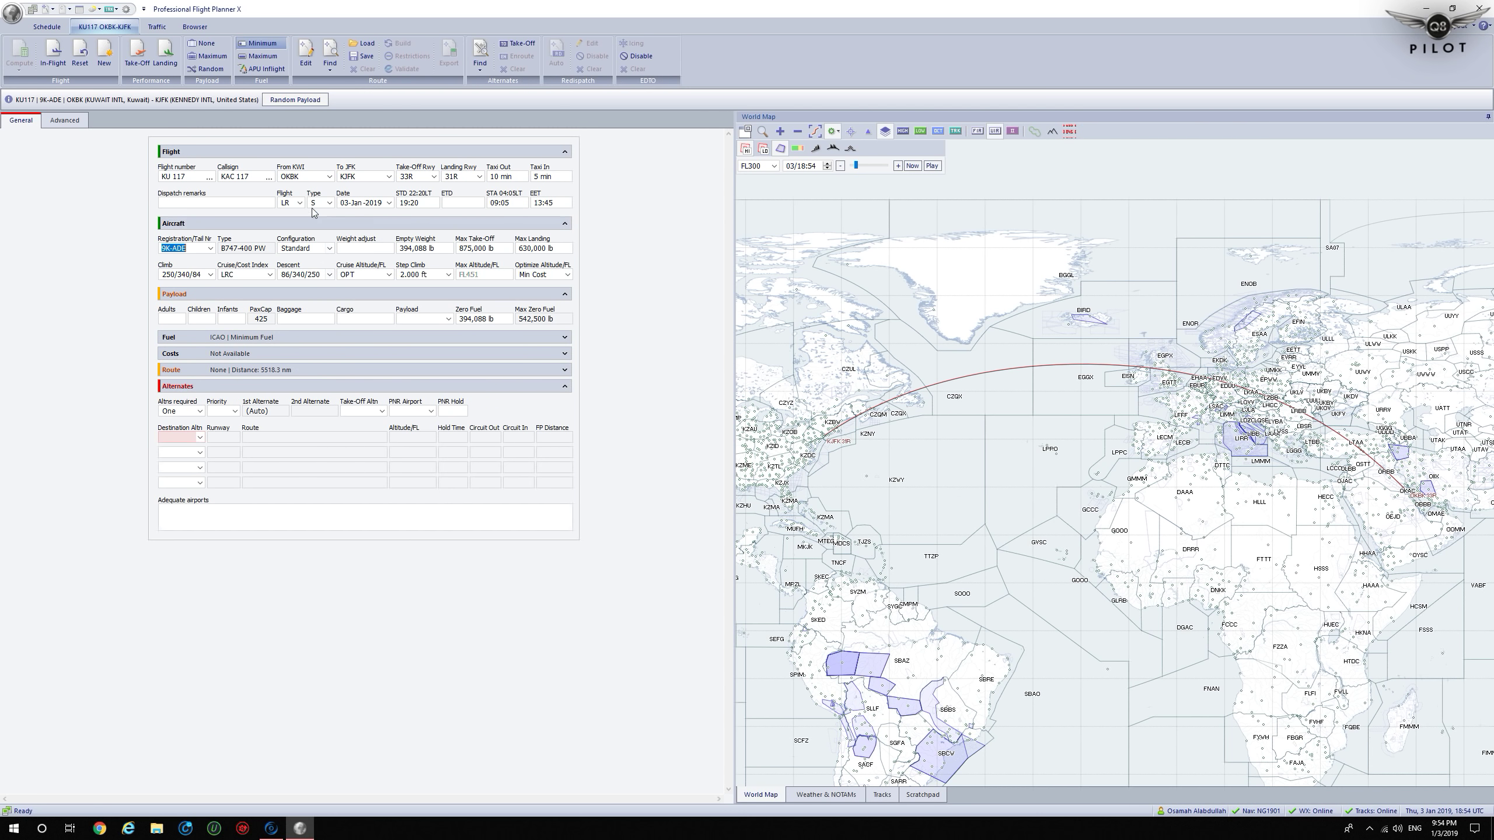
click(288, 103)
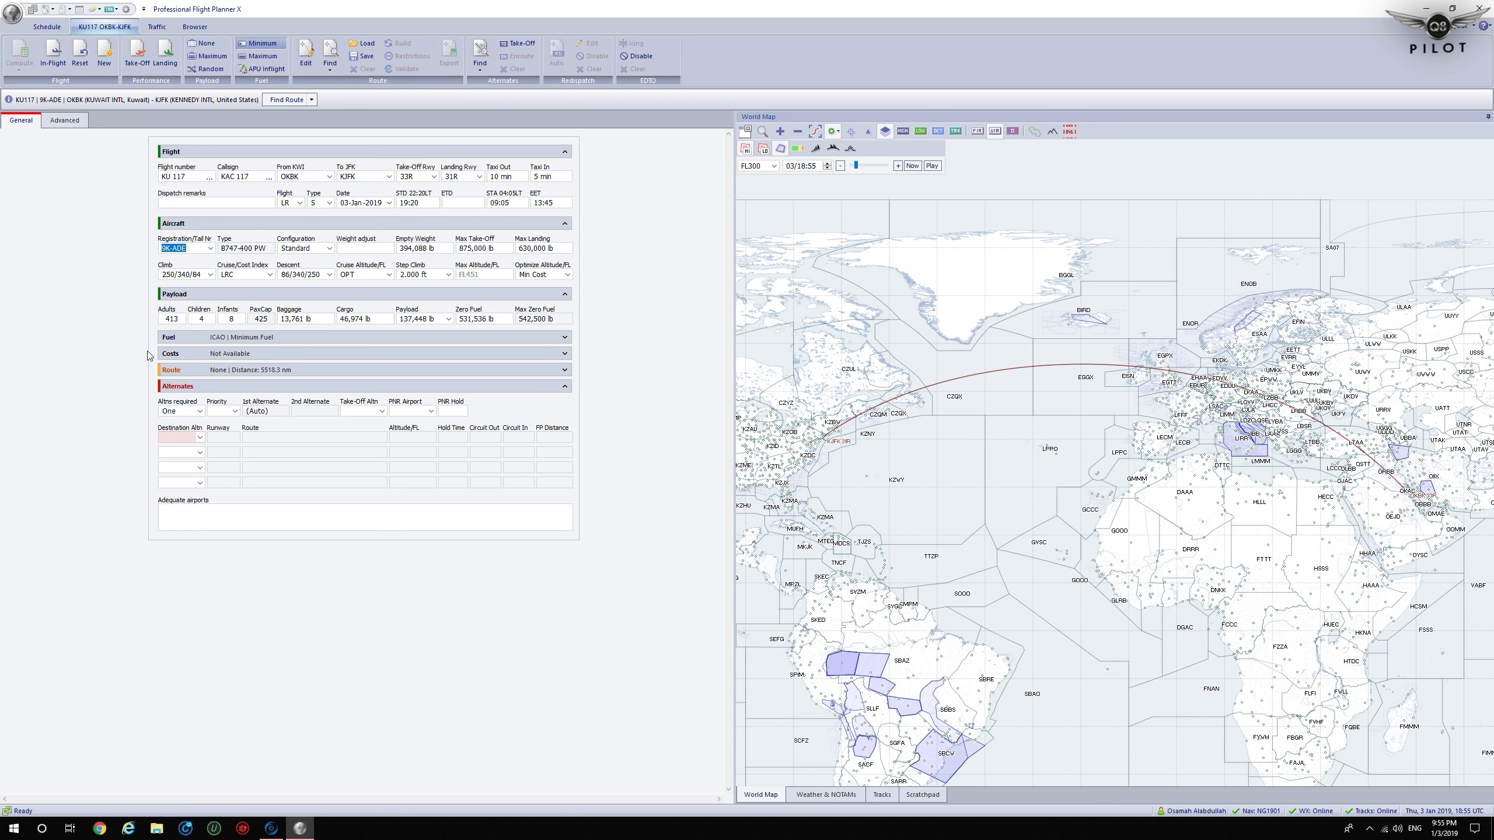
- Find an upper-airspace route from OKBK to KJFK and generate the flight's alternate airports
click(241, 341)
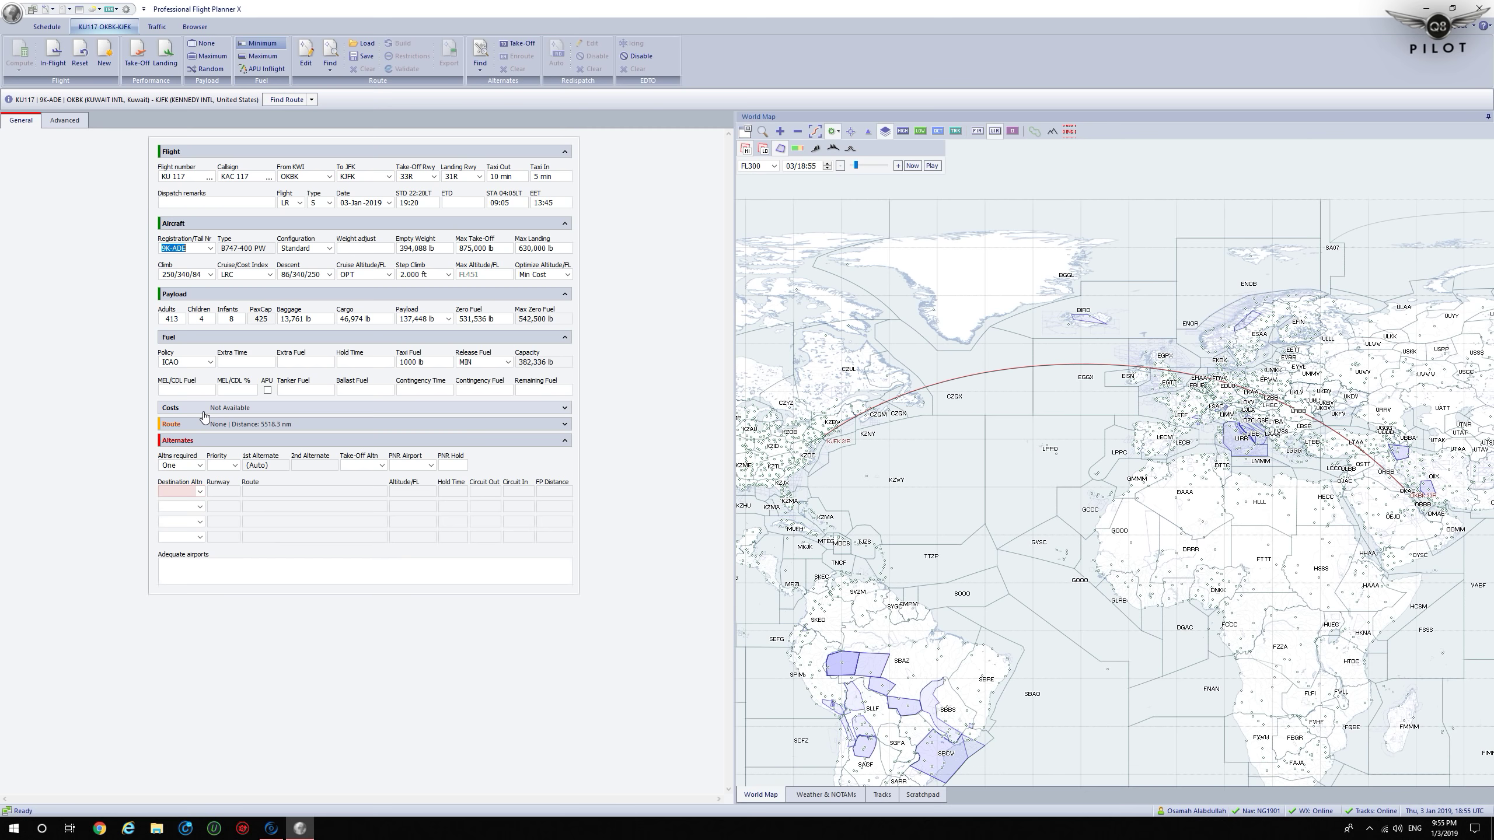
click(246, 414)
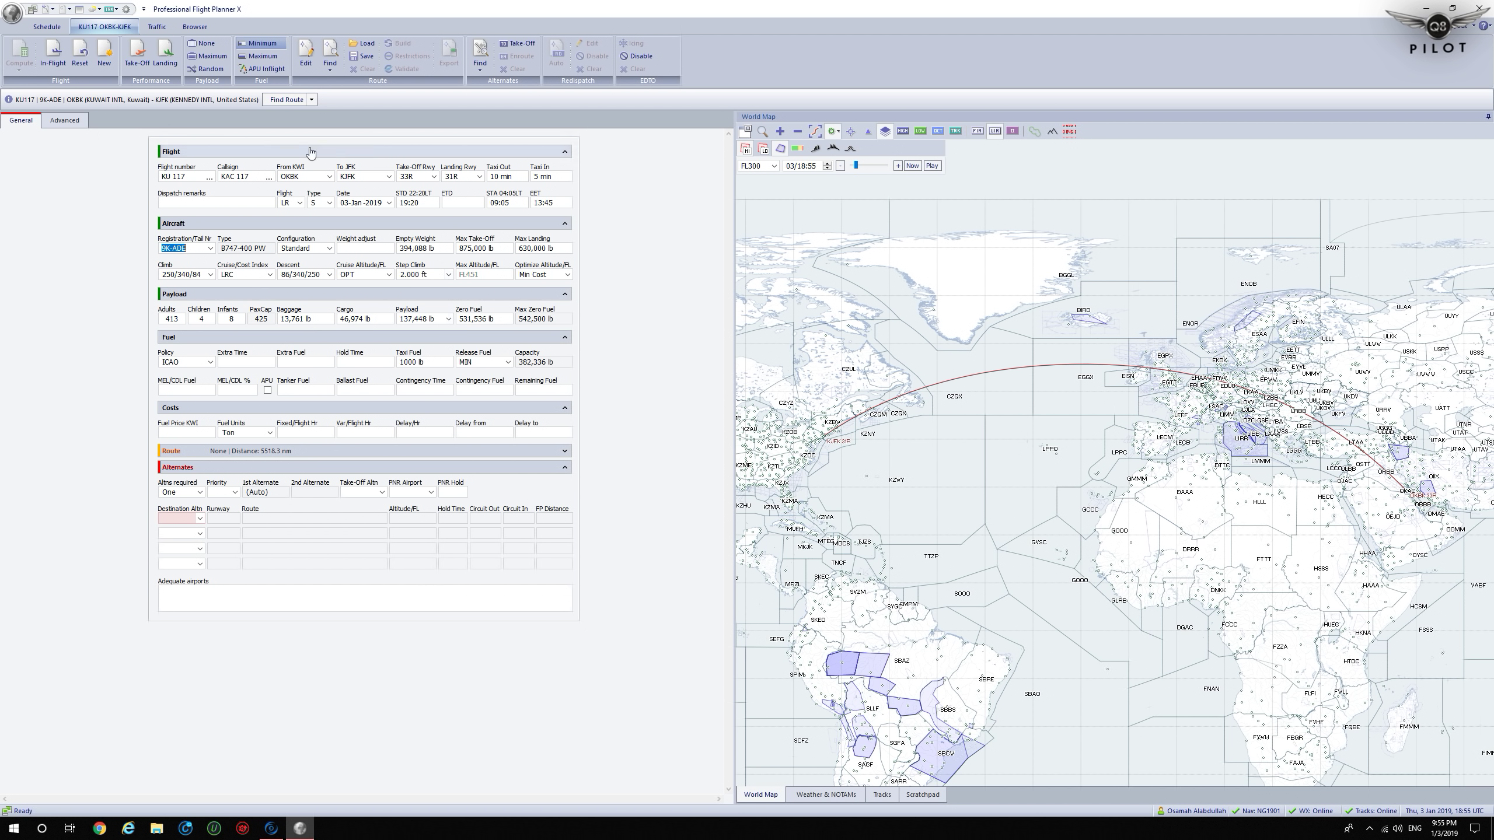
click(223, 454)
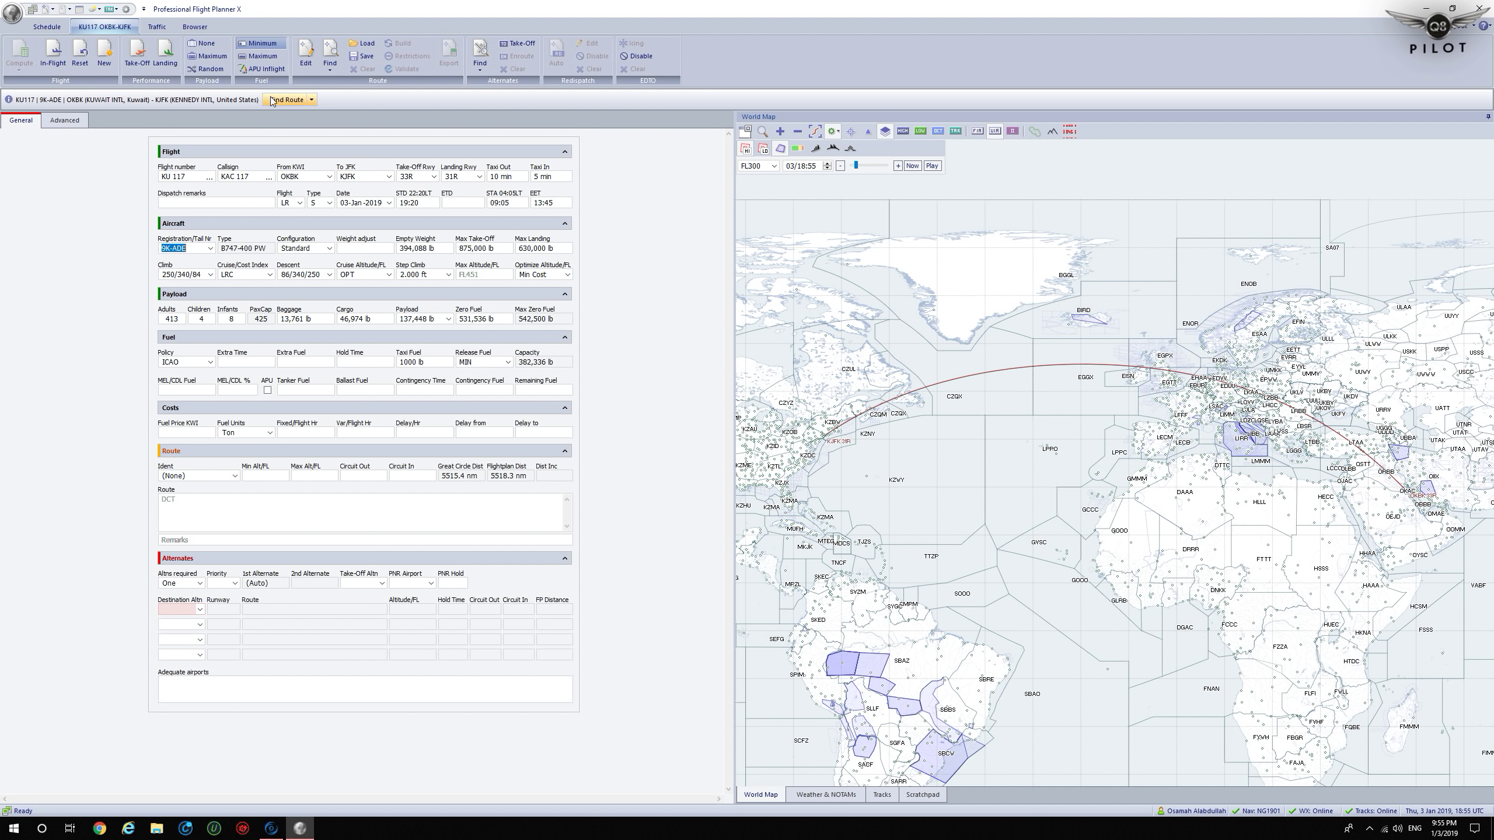
click(312, 100)
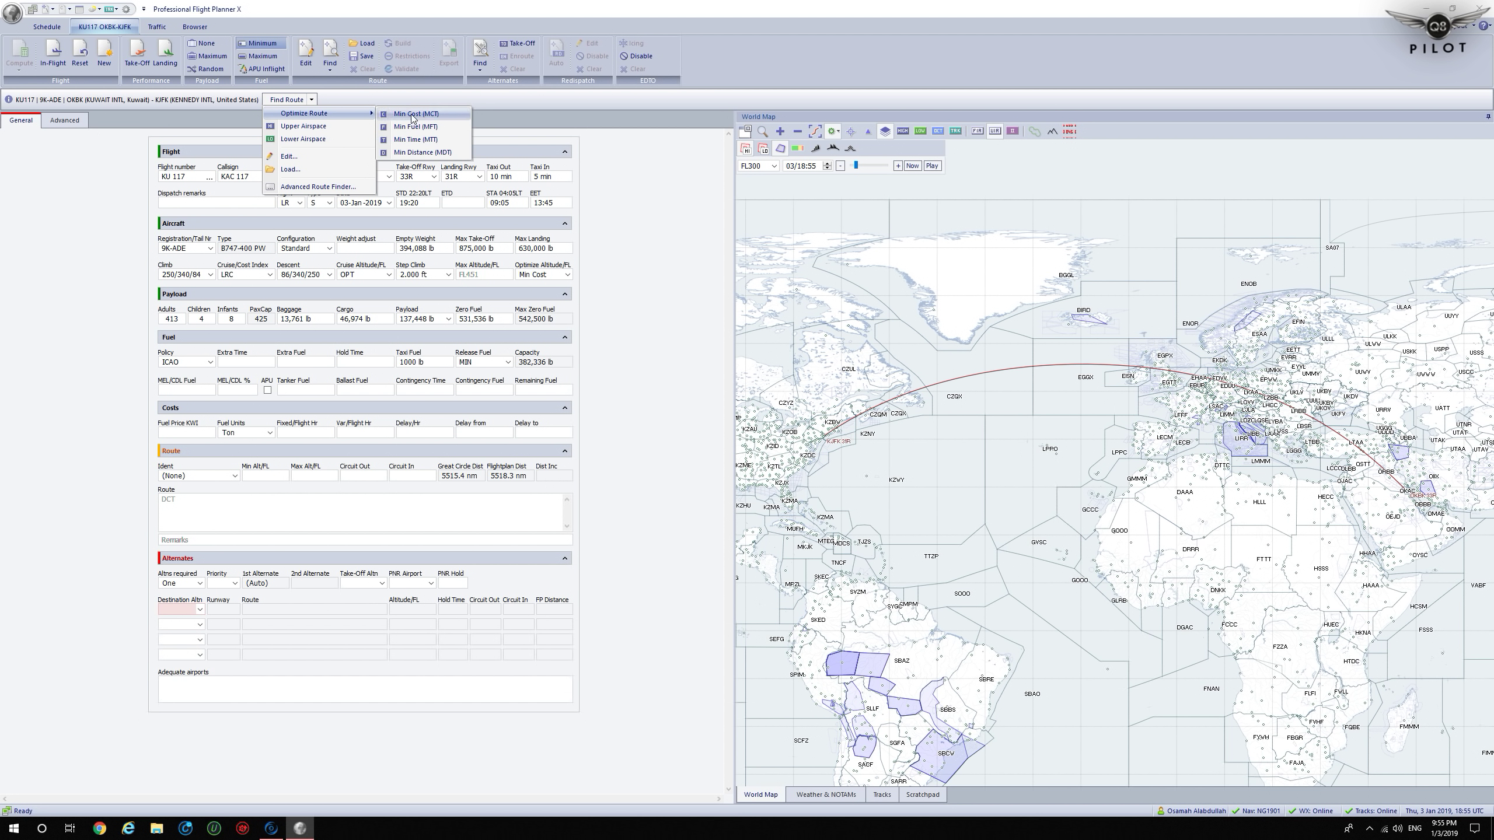
click(300, 127)
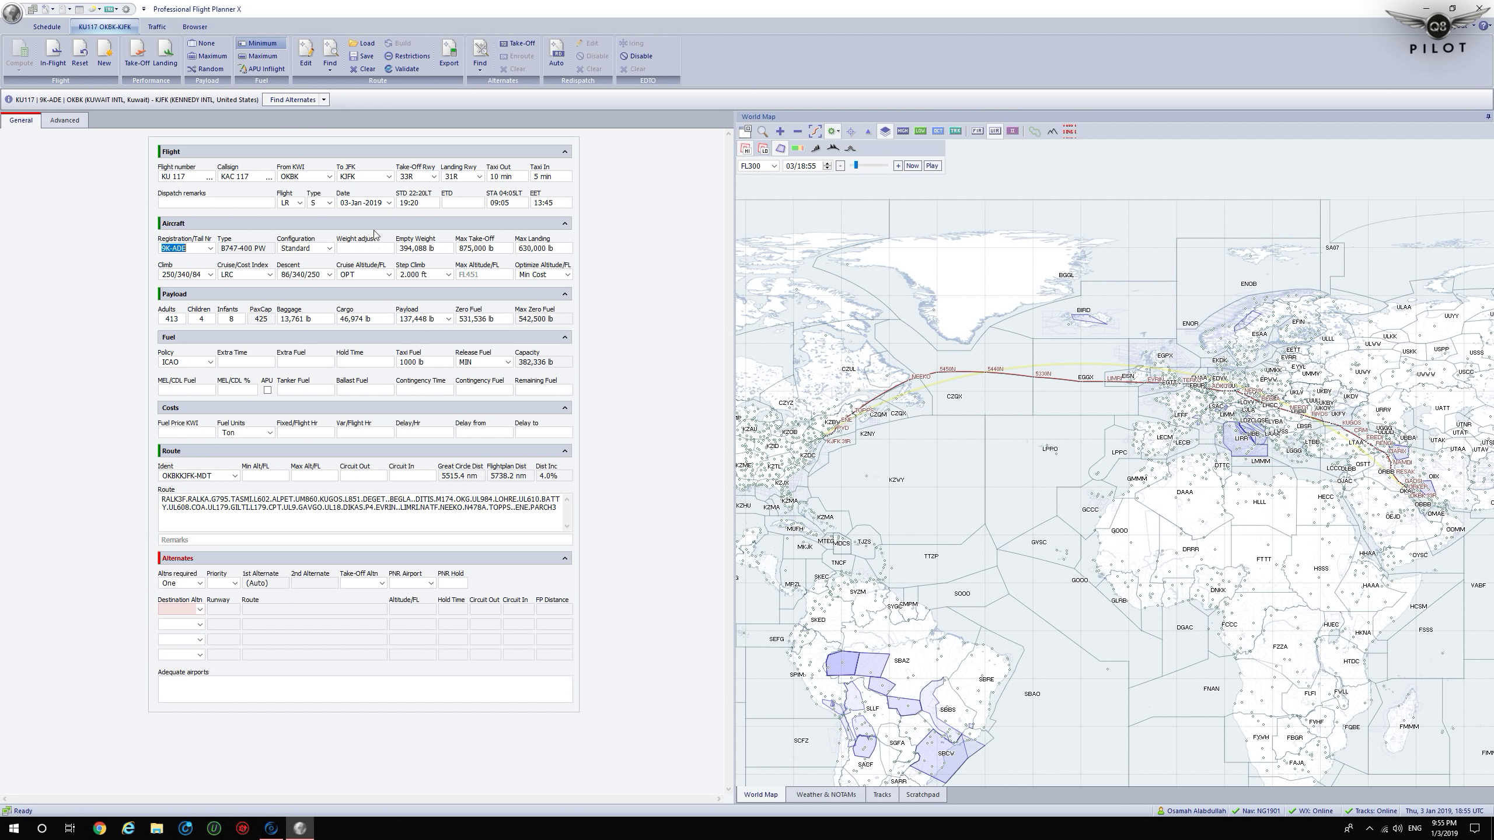
click(281, 102)
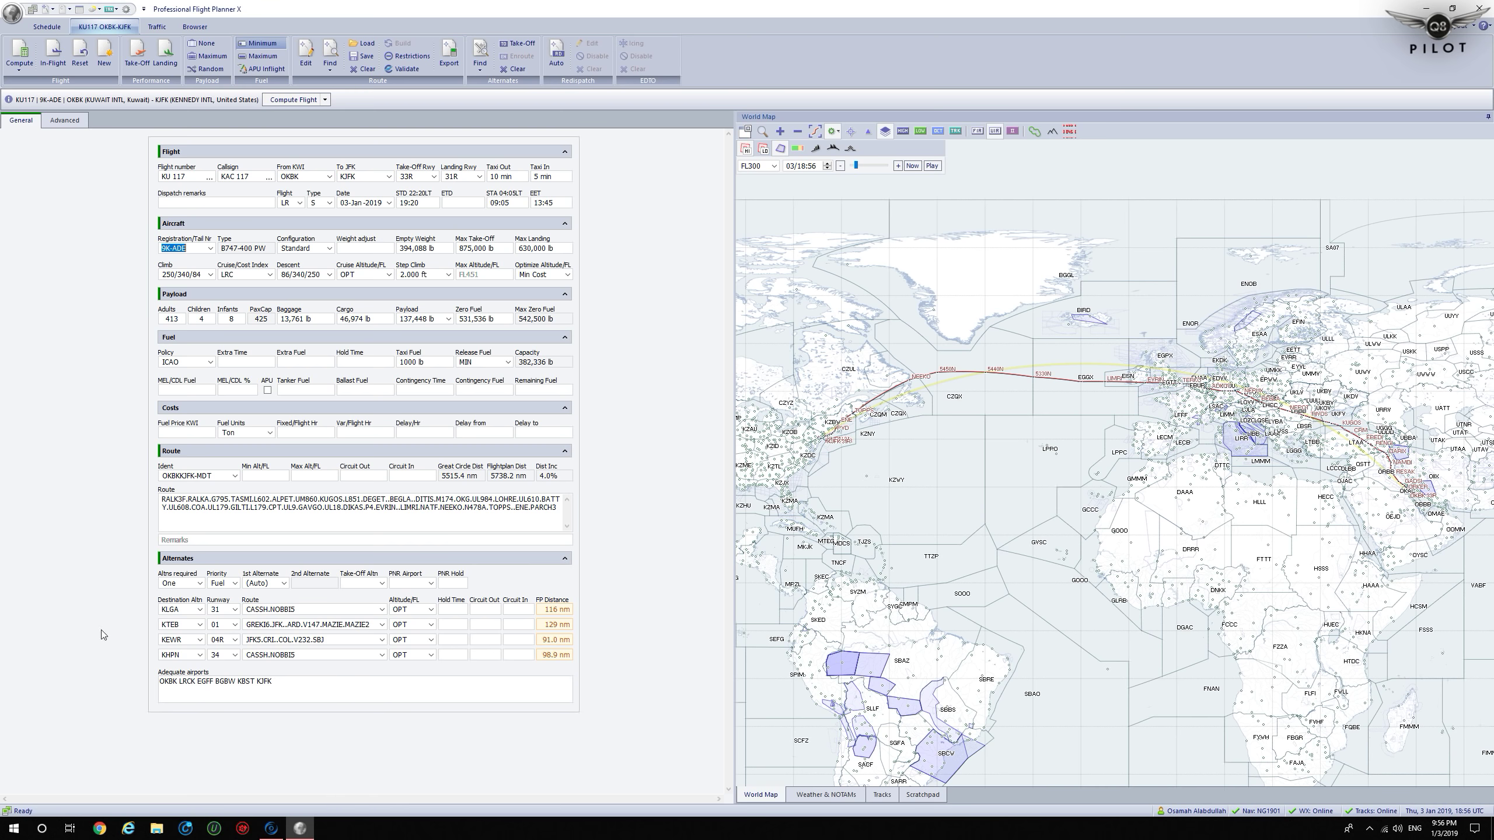
- Apply the EDTO 180 scenario to the flight and enter EINN and CYYT as its EDTO airports
click(55, 123)
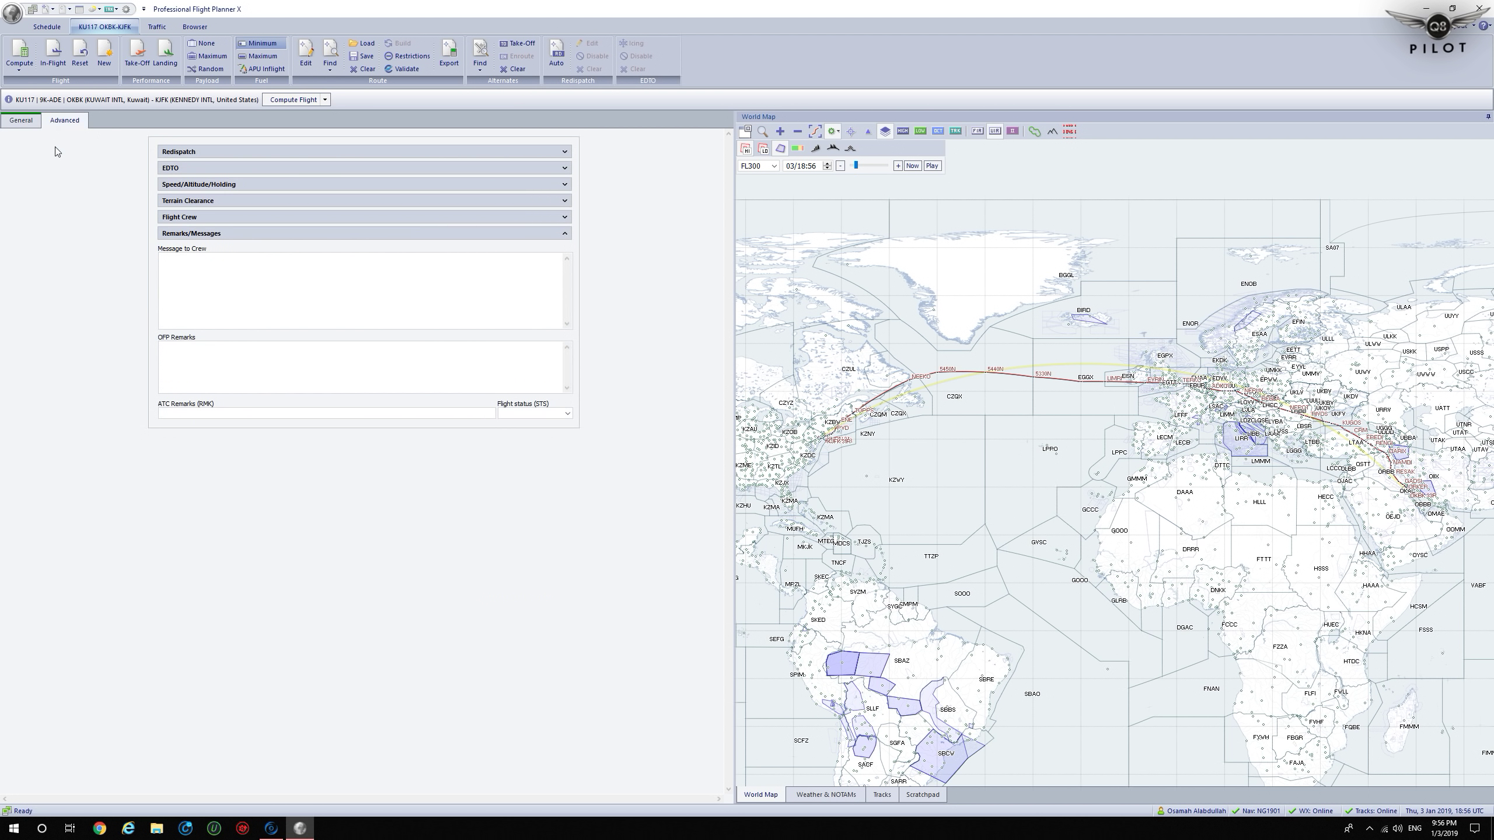
click(175, 170)
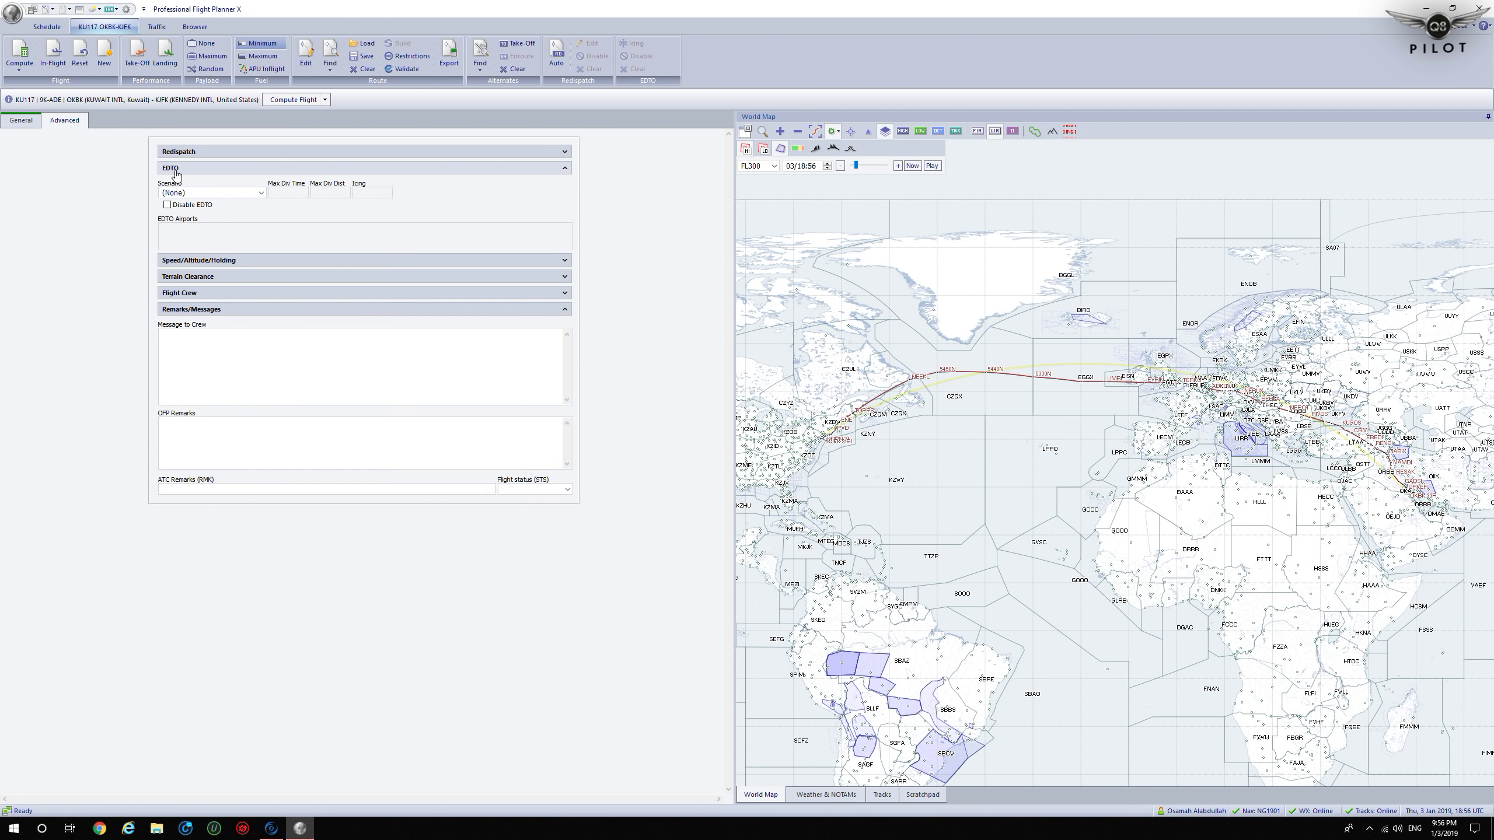
click(189, 195)
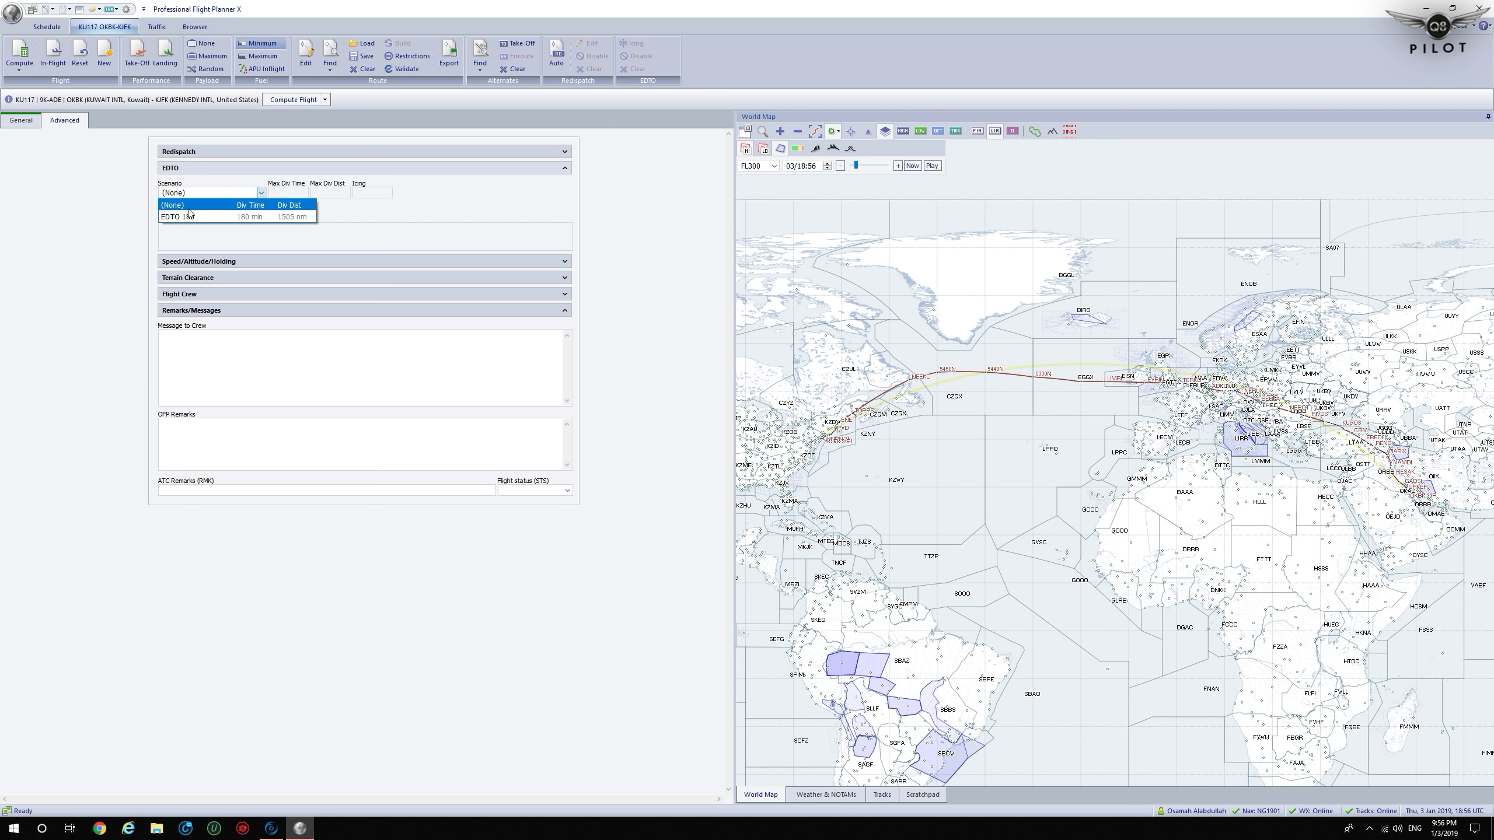
click(189, 217)
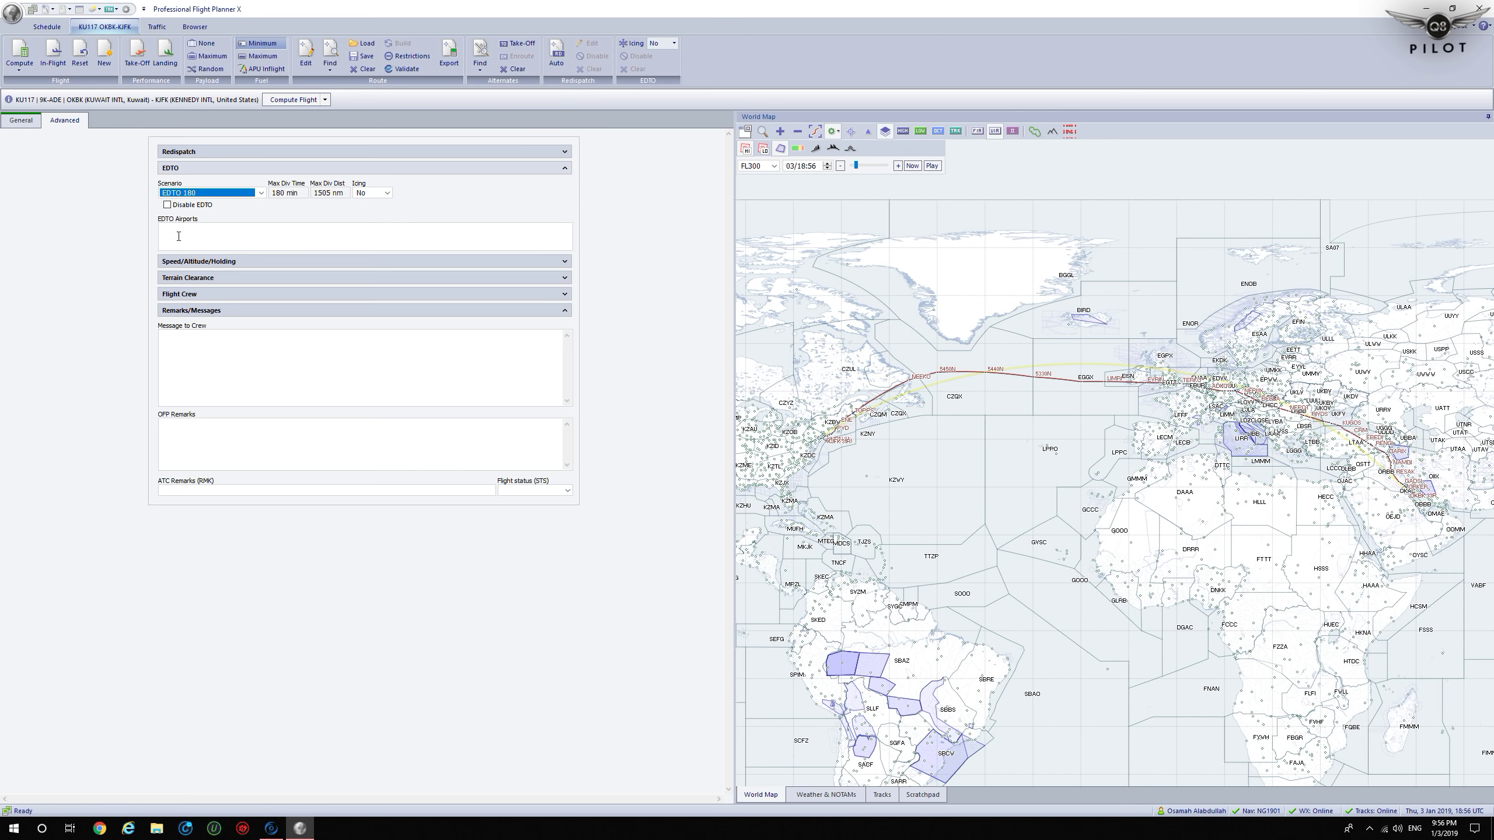
click(178, 236)
text(EINN C)
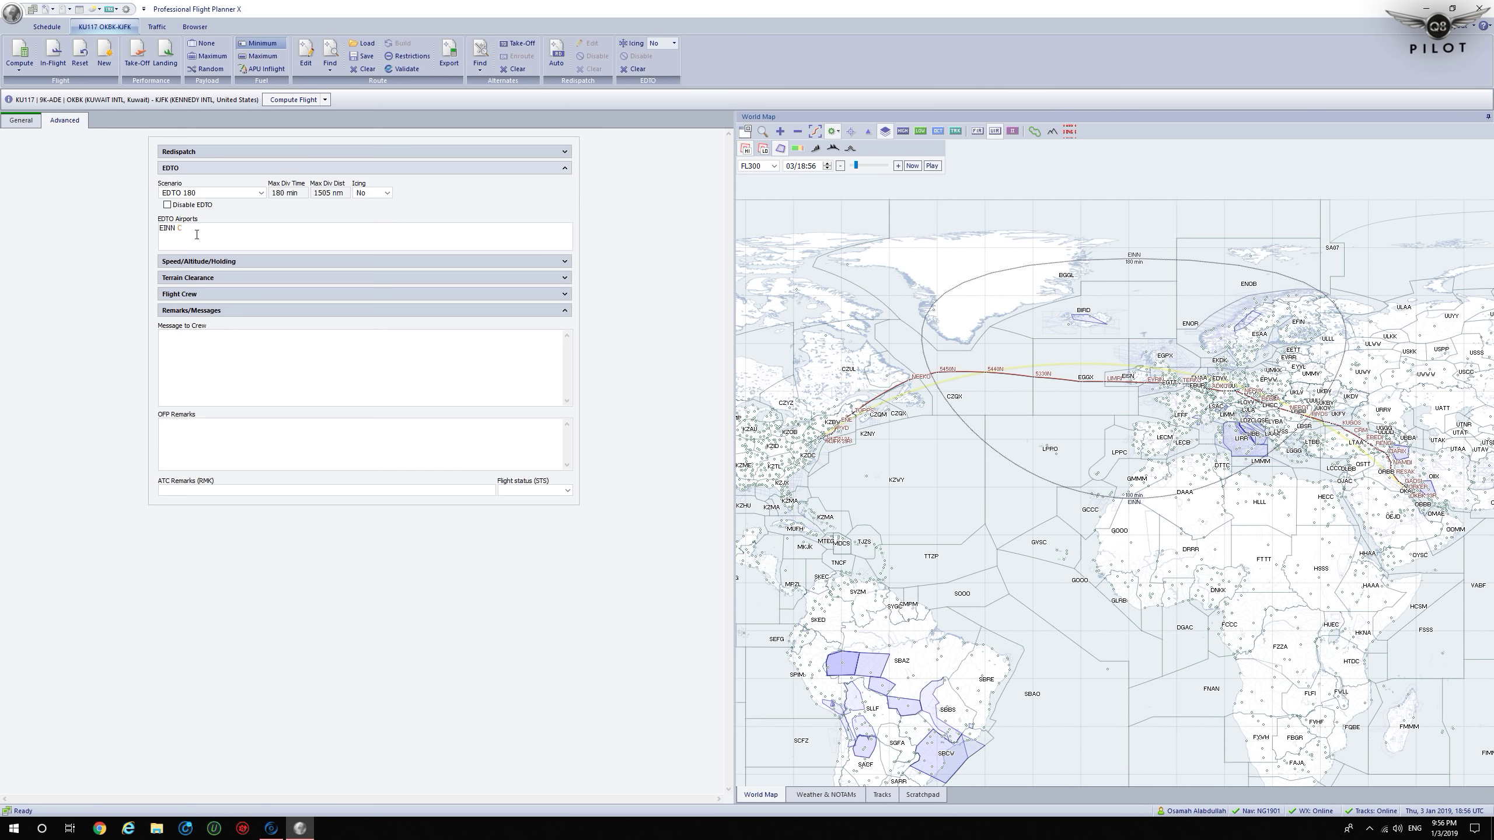
text(T)
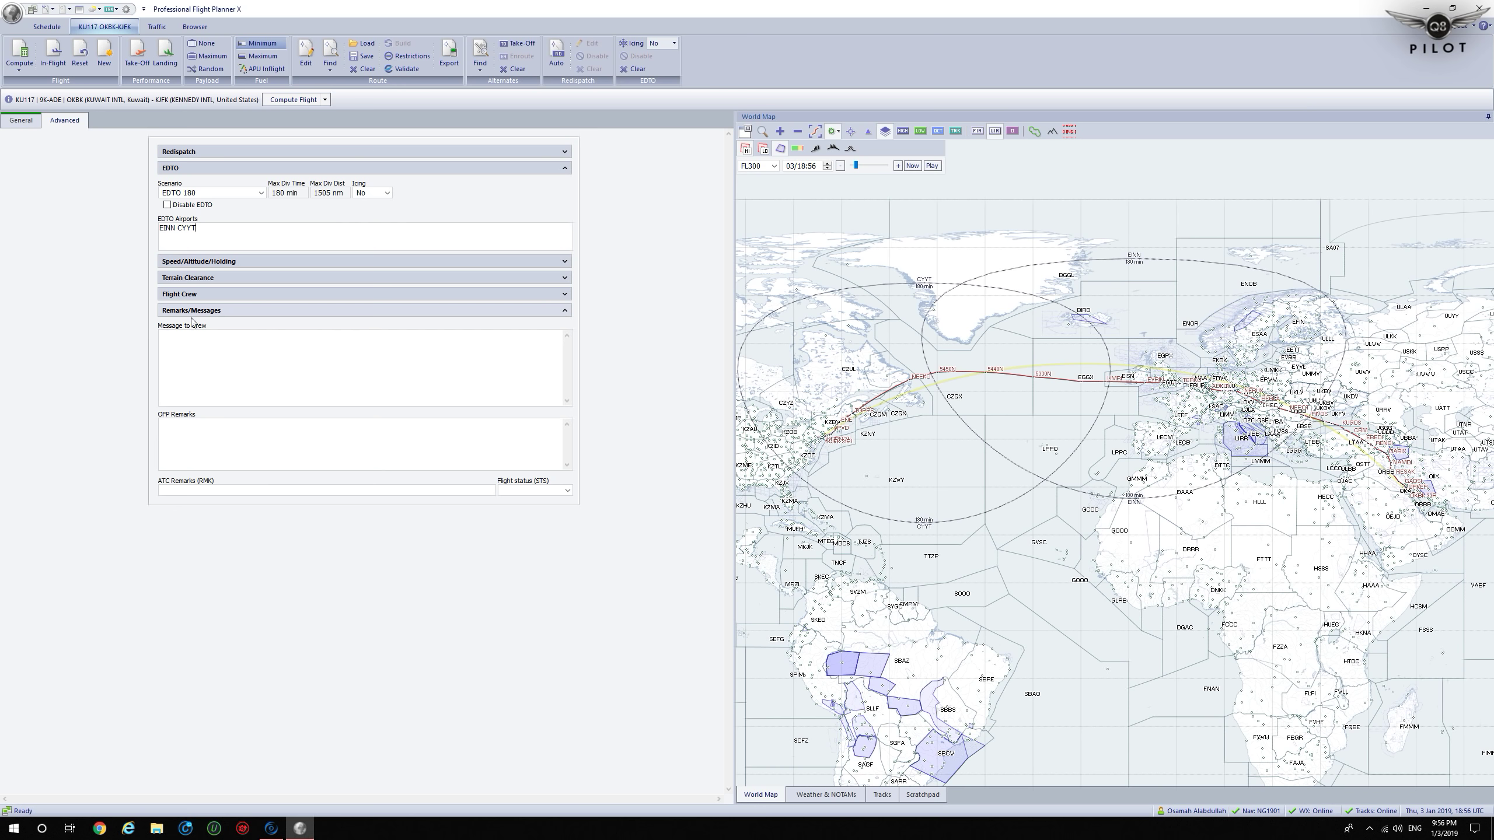
- Compute the flight and set the operational flight plan format to LIDO
click(293, 99)
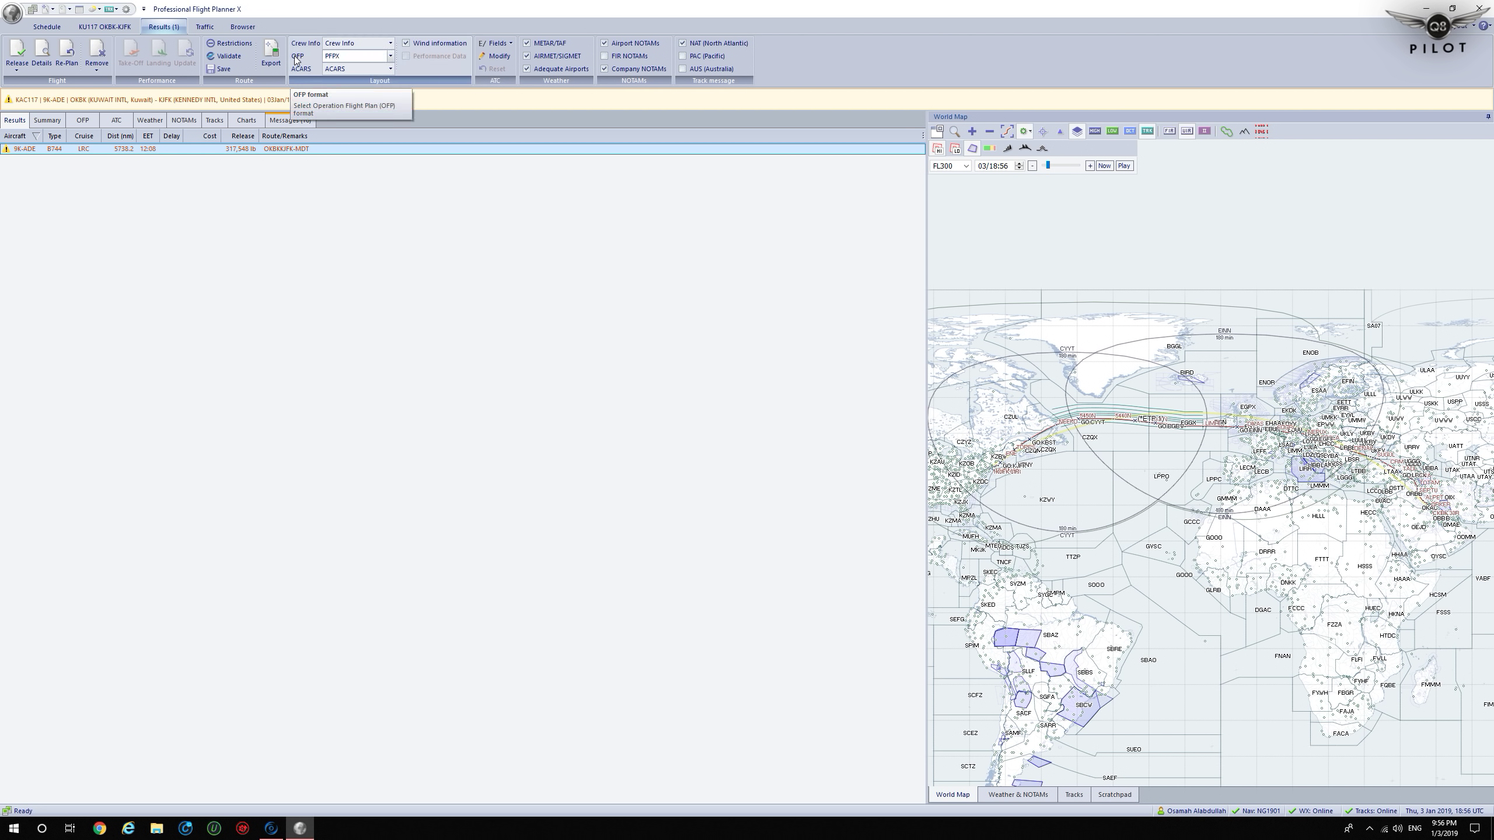
click(339, 57)
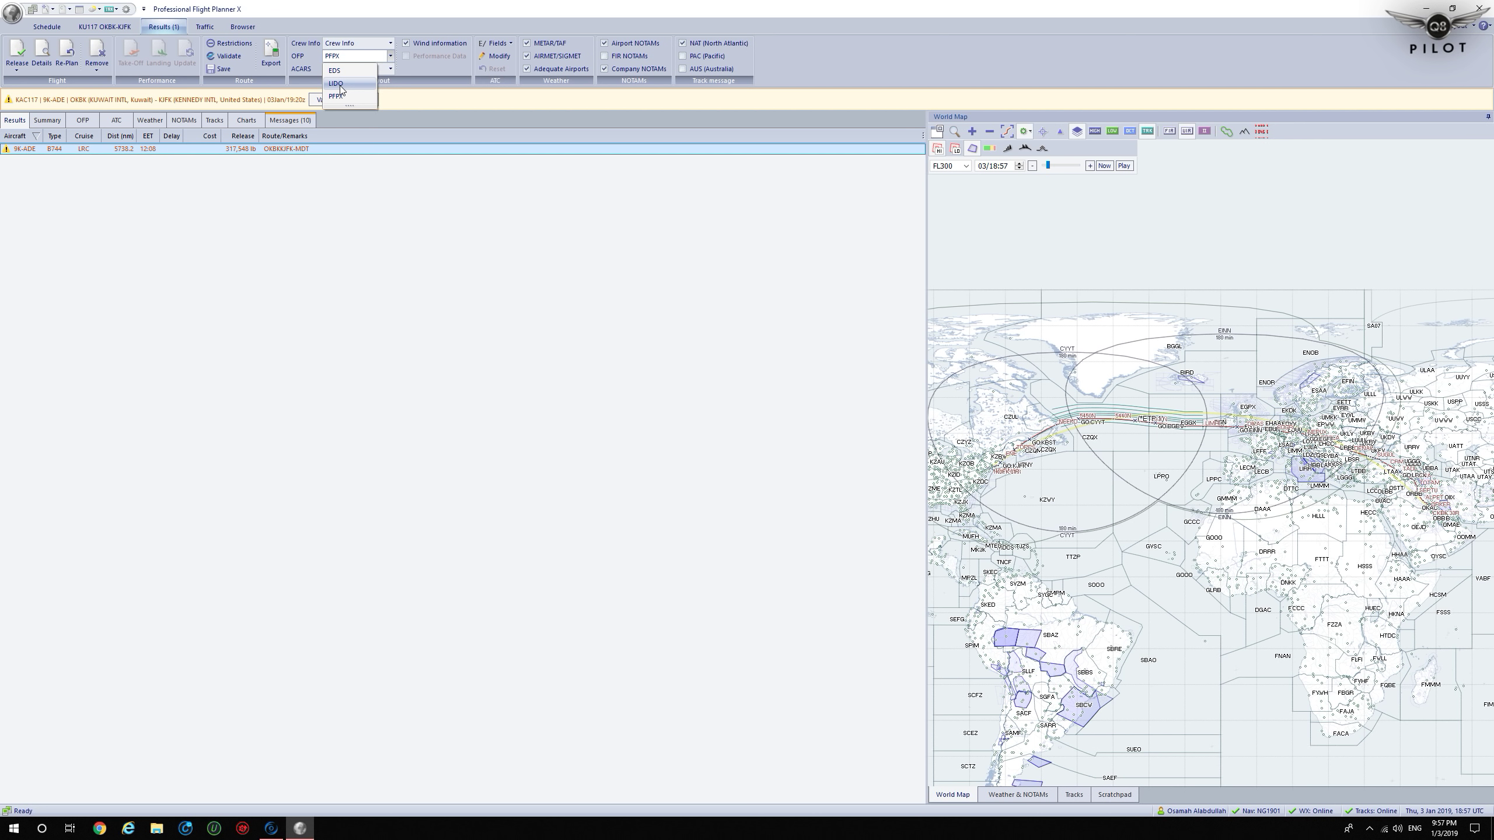
click(341, 84)
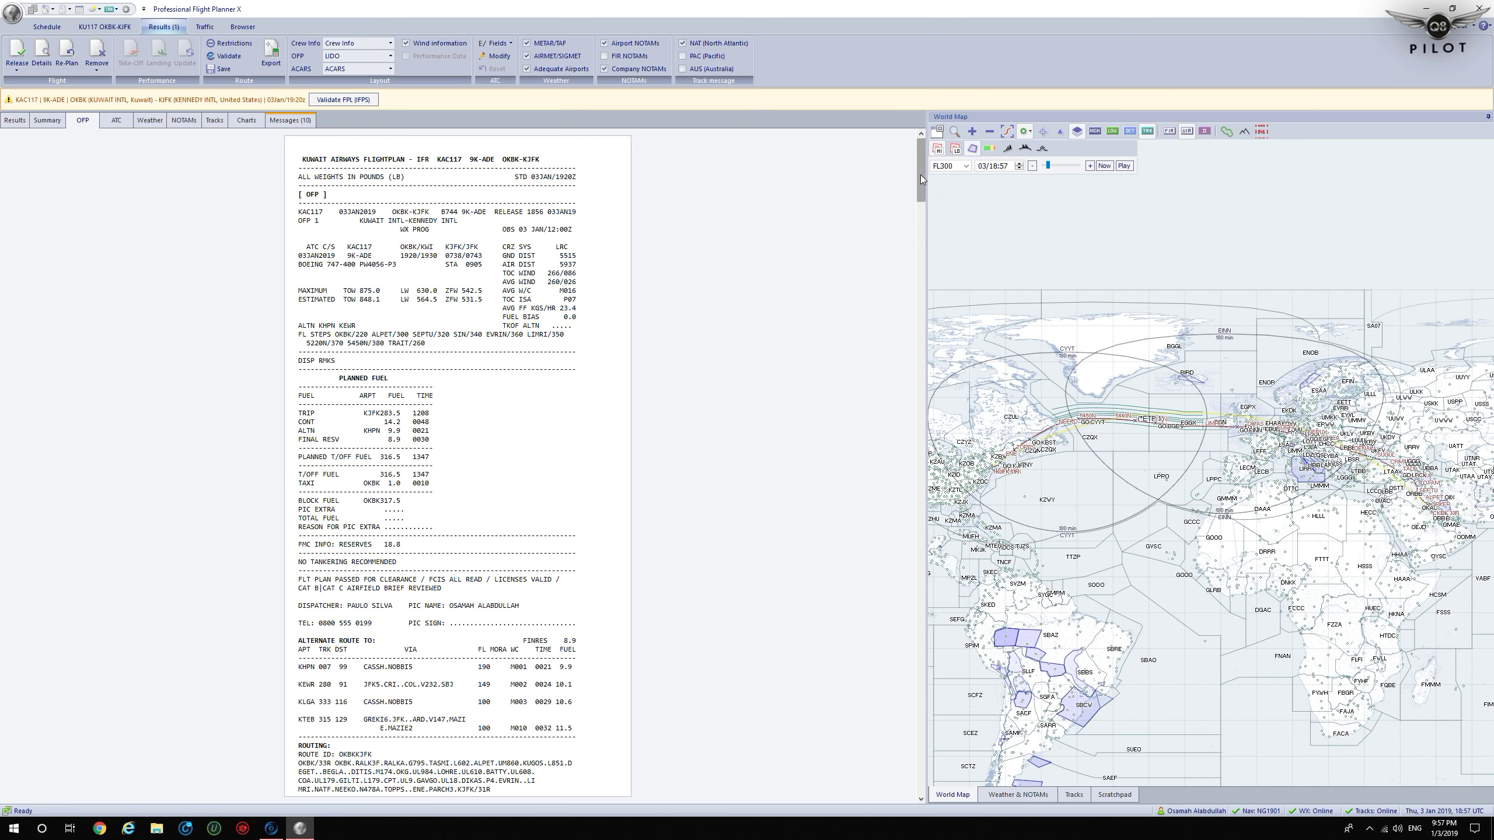
- Preview the operational flight plan in the EDS and PFPX formats and return it to LIDO
click(347, 56)
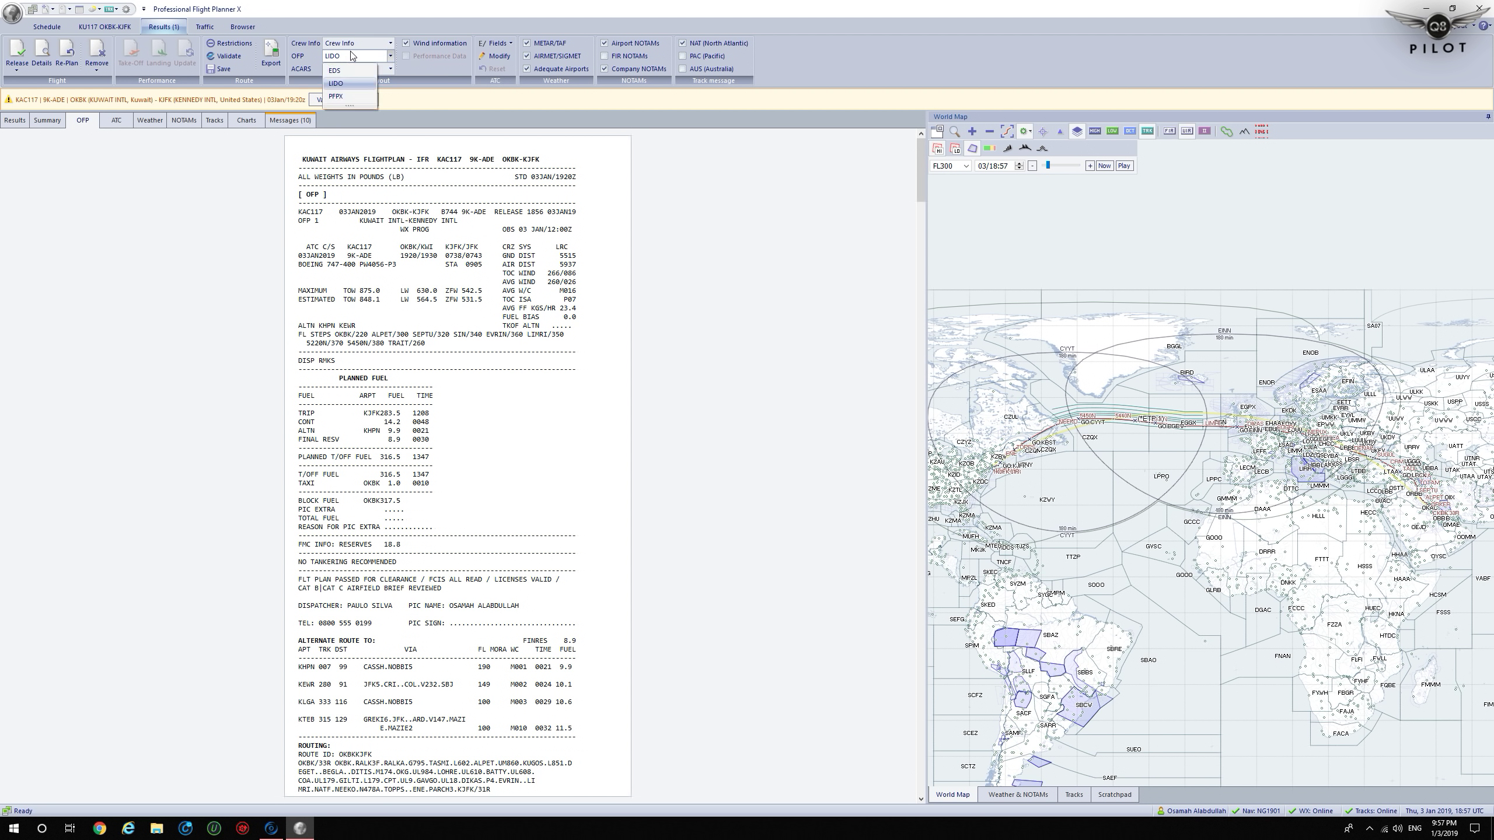
click(345, 71)
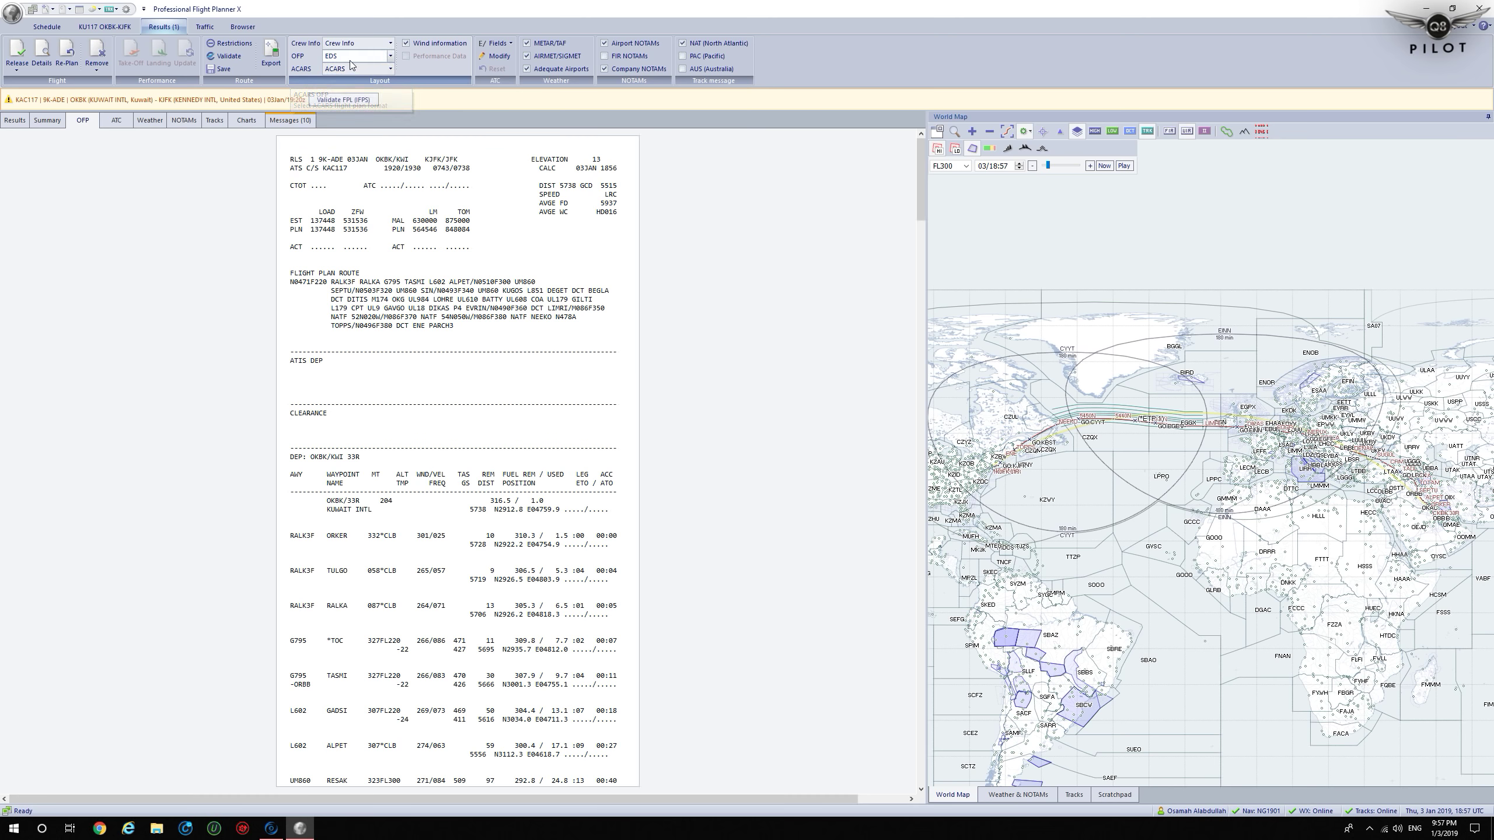
click(351, 61)
click(345, 96)
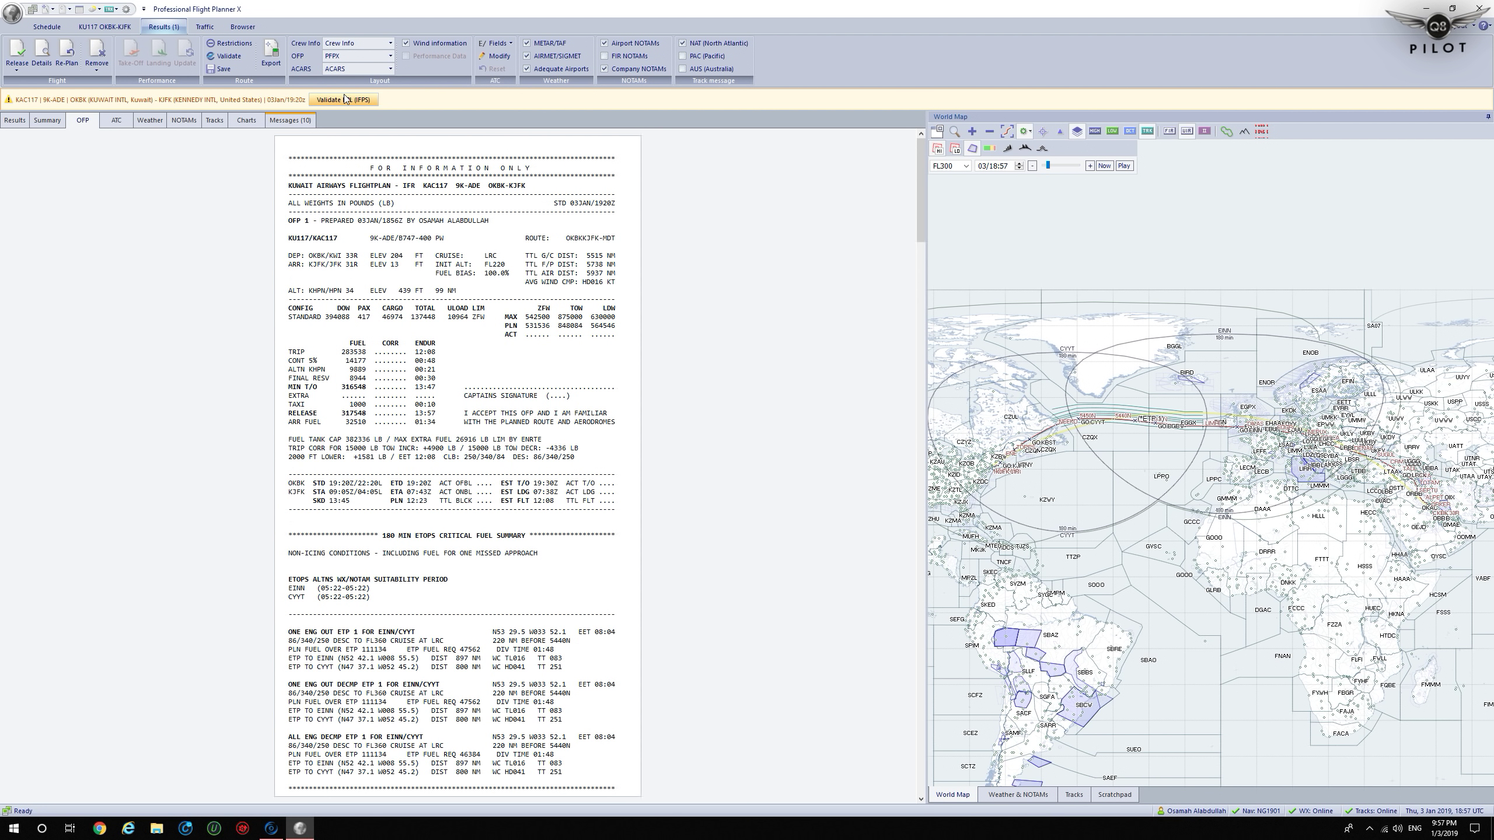
click(351, 56)
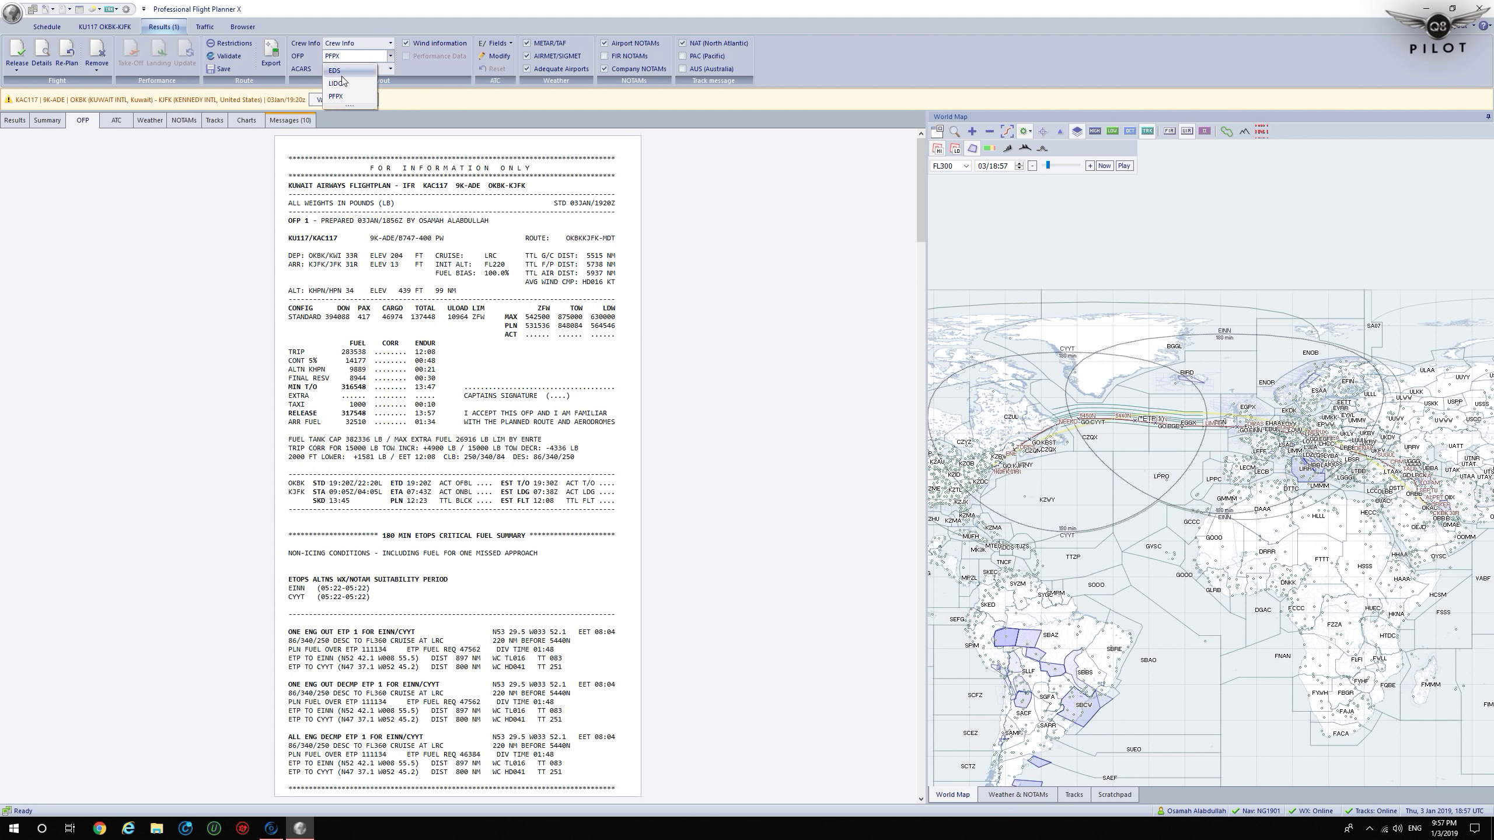
click(340, 81)
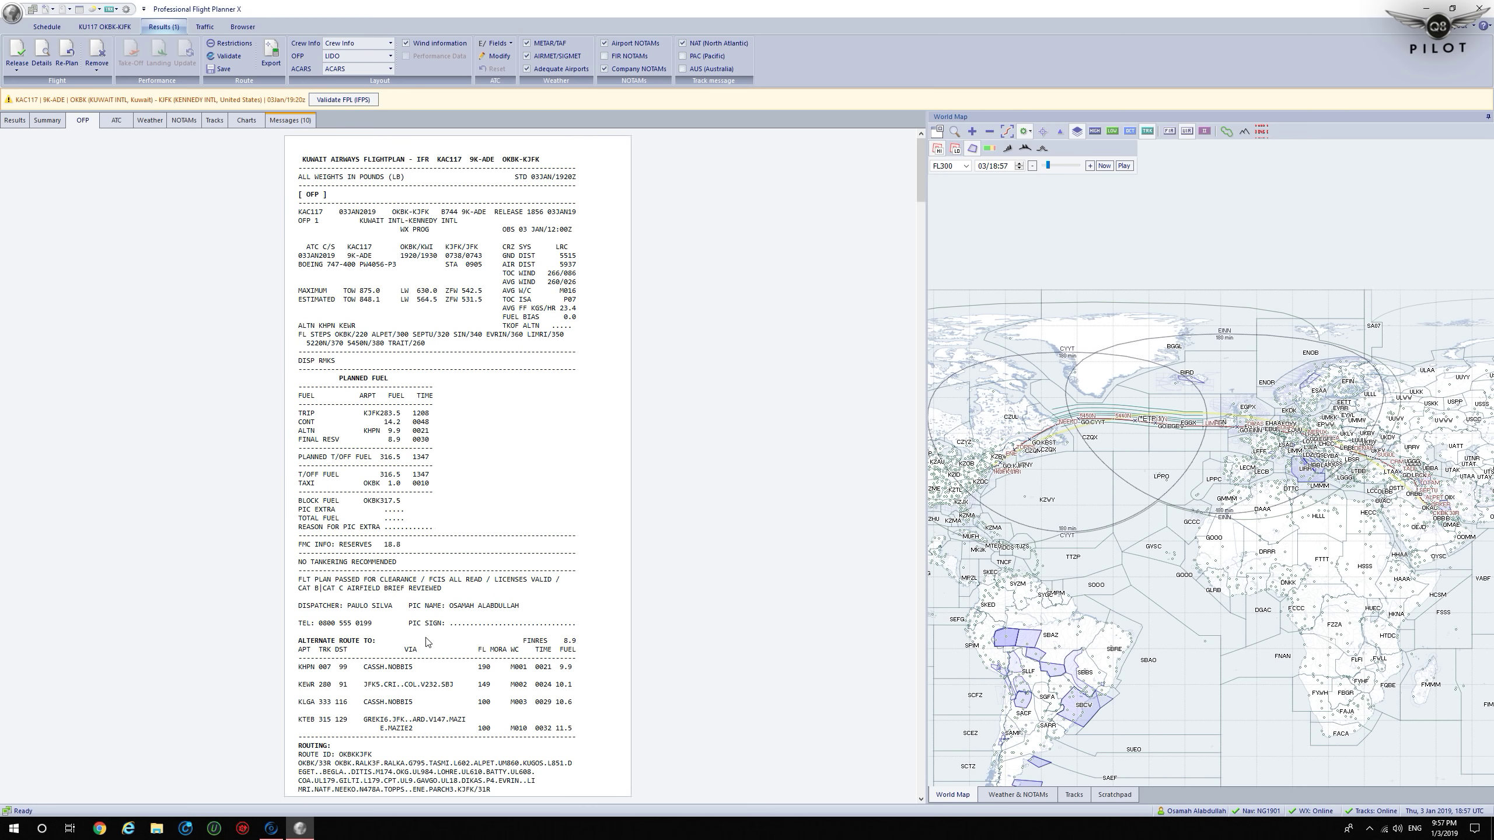
- Validate the flight plan with IFPS and release the flight
click(334, 101)
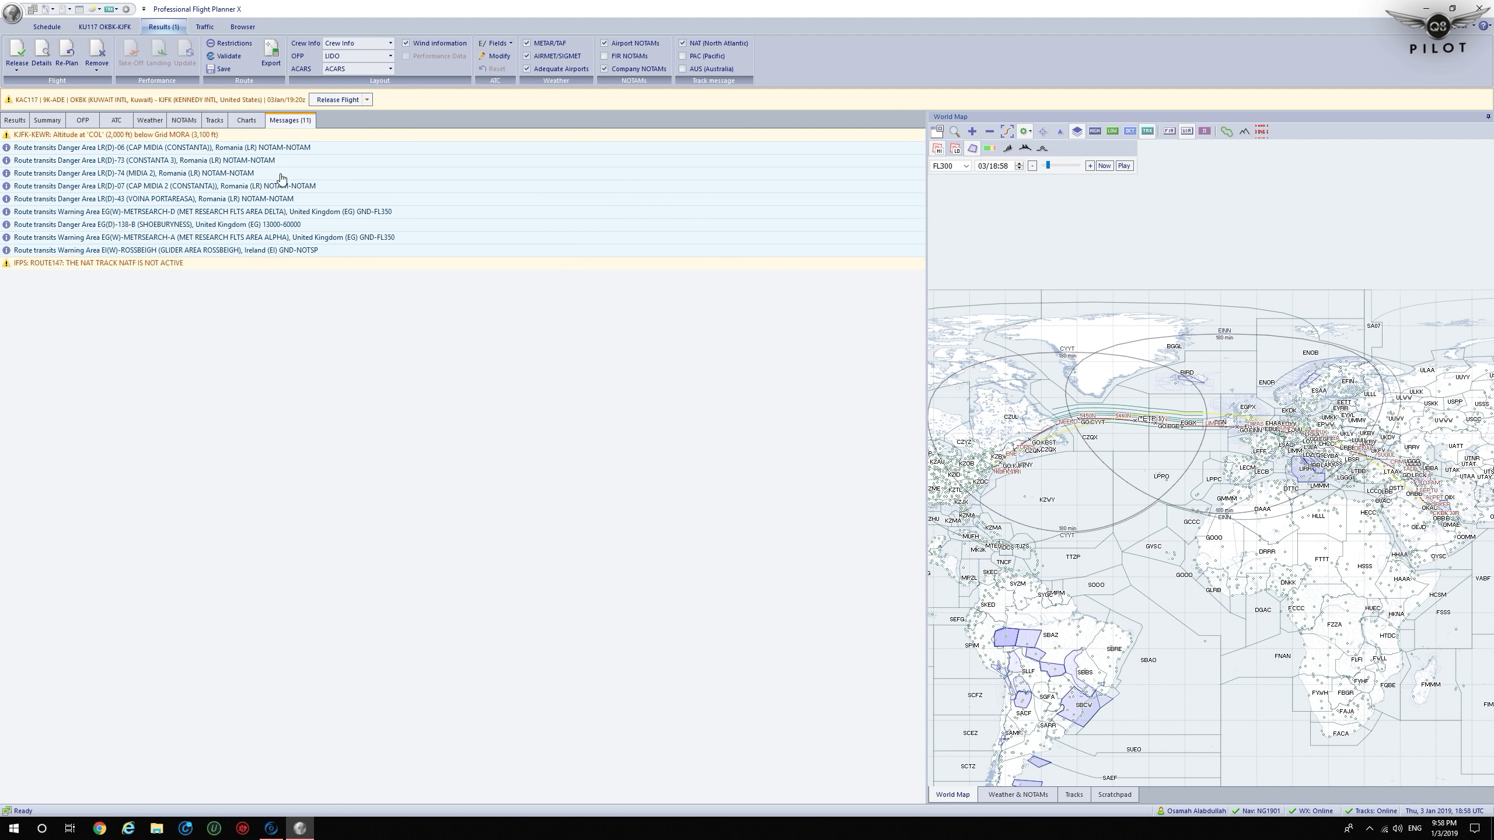
click(334, 101)
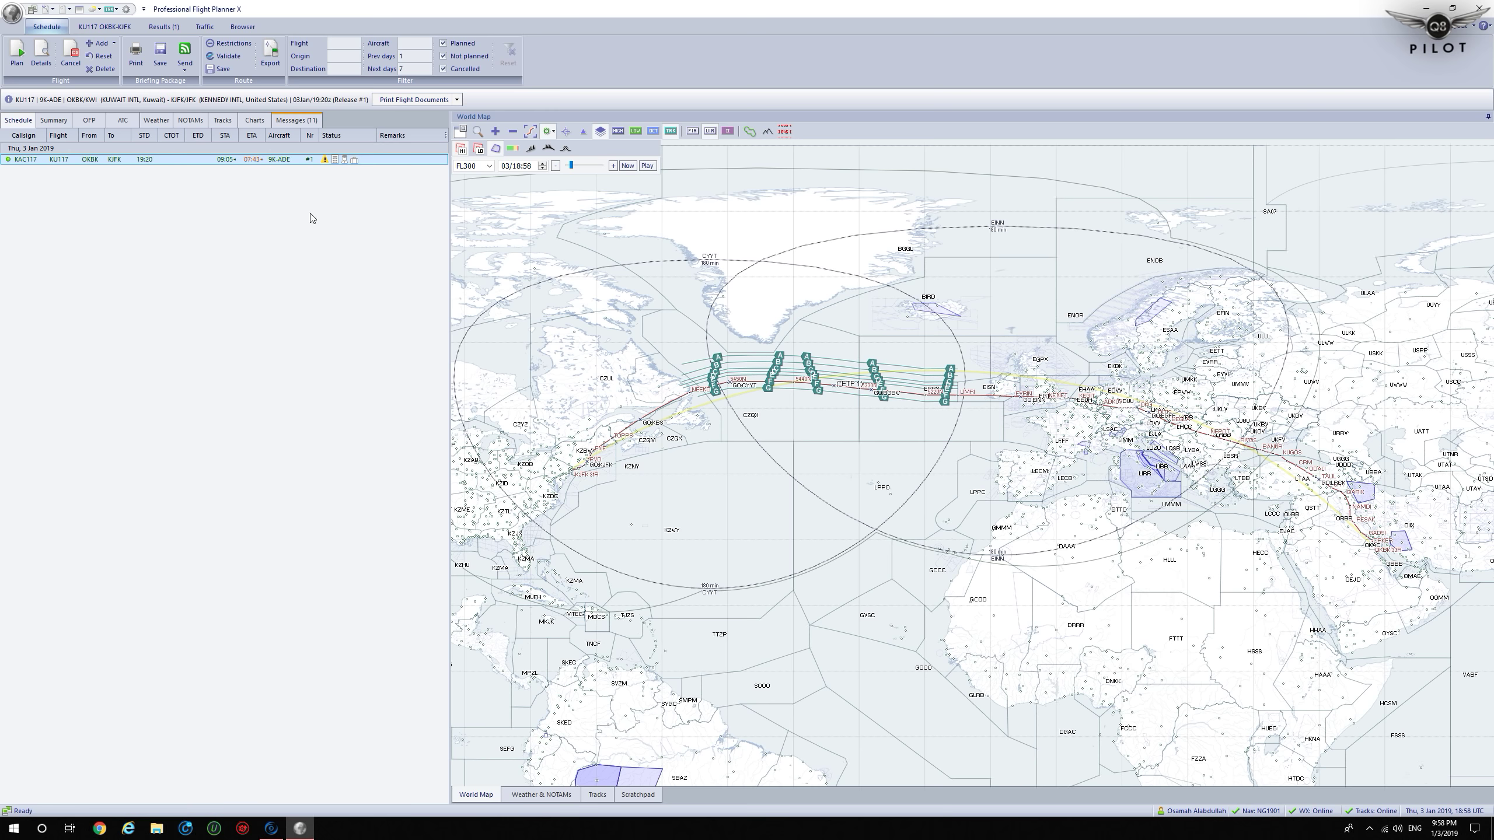
- Review the released flight's summary, operational flight plan, ATC plan, airport weather, NOTAMs and vertical profile chart
click(53, 121)
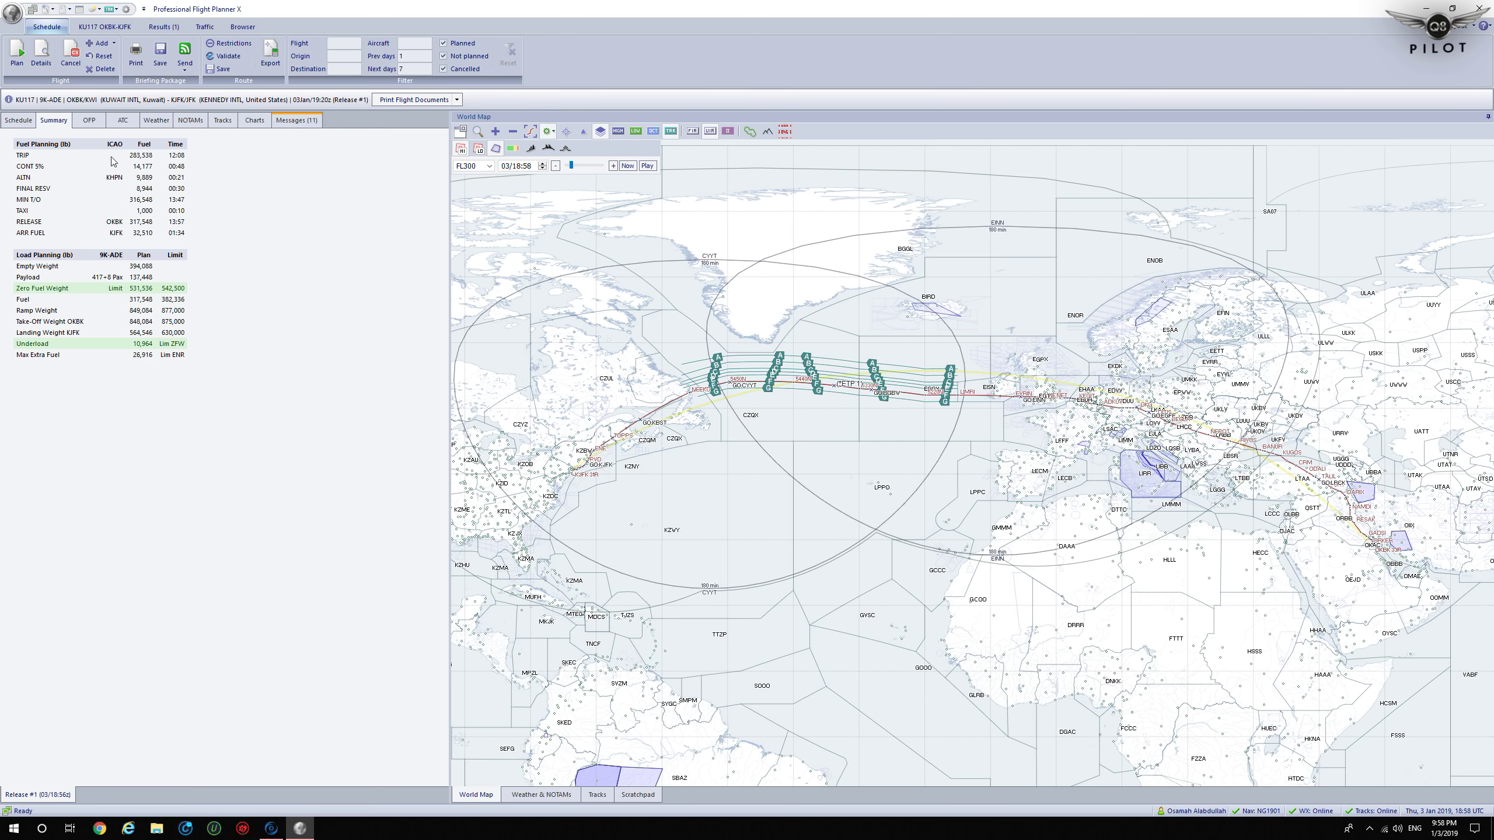
click(91, 122)
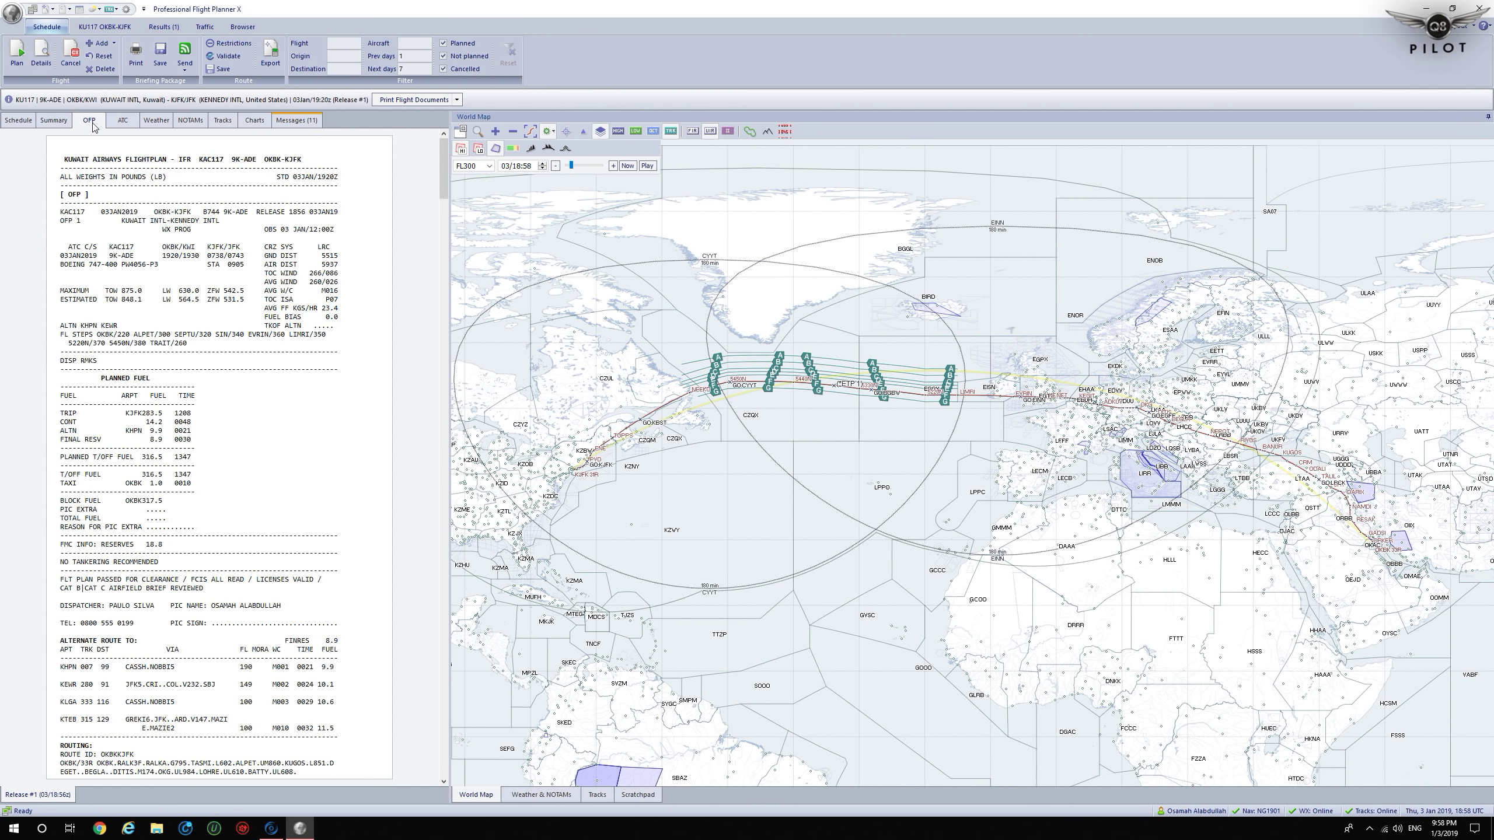
click(125, 126)
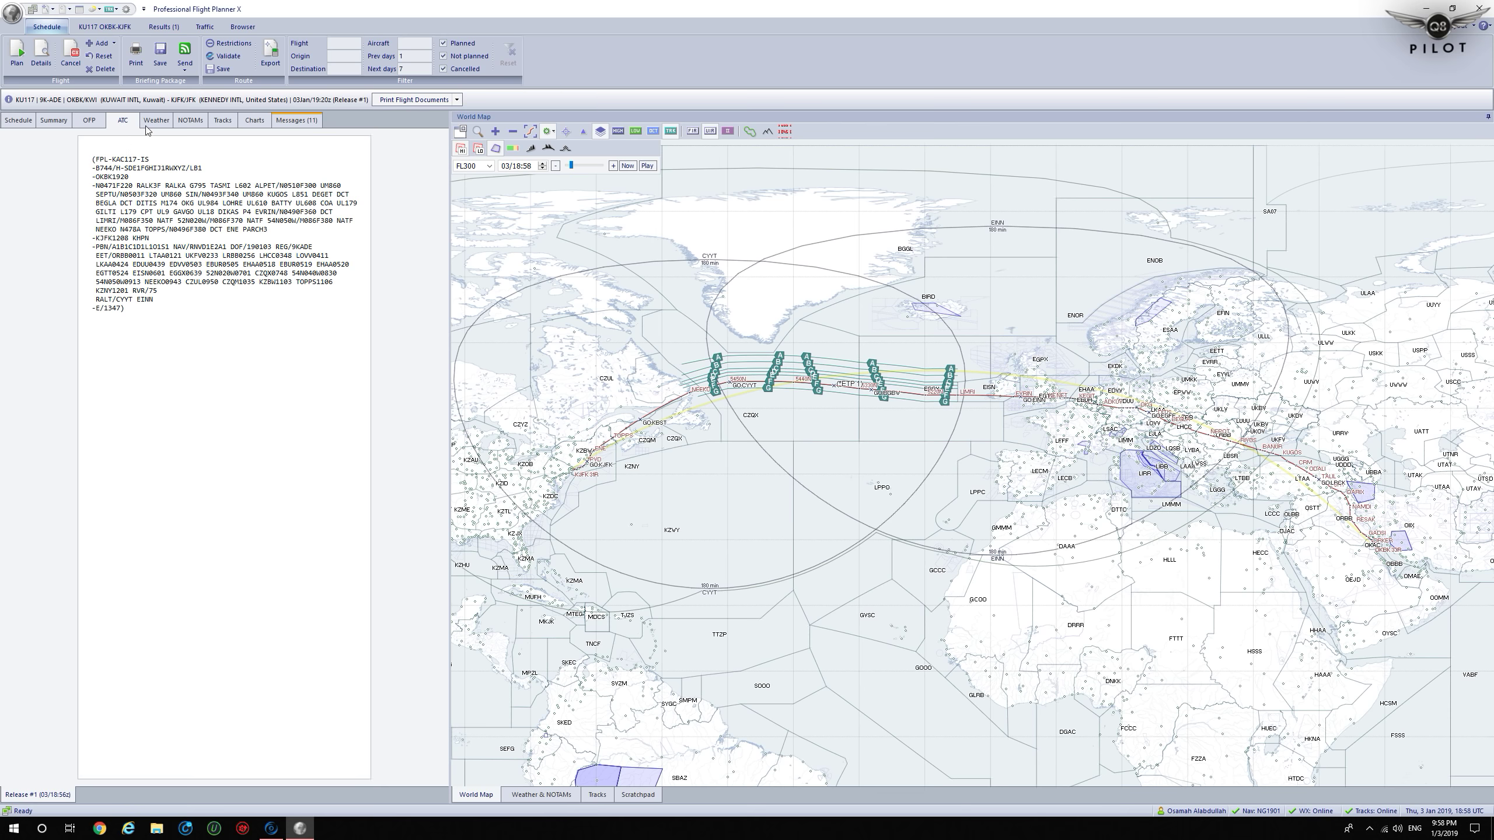
click(148, 123)
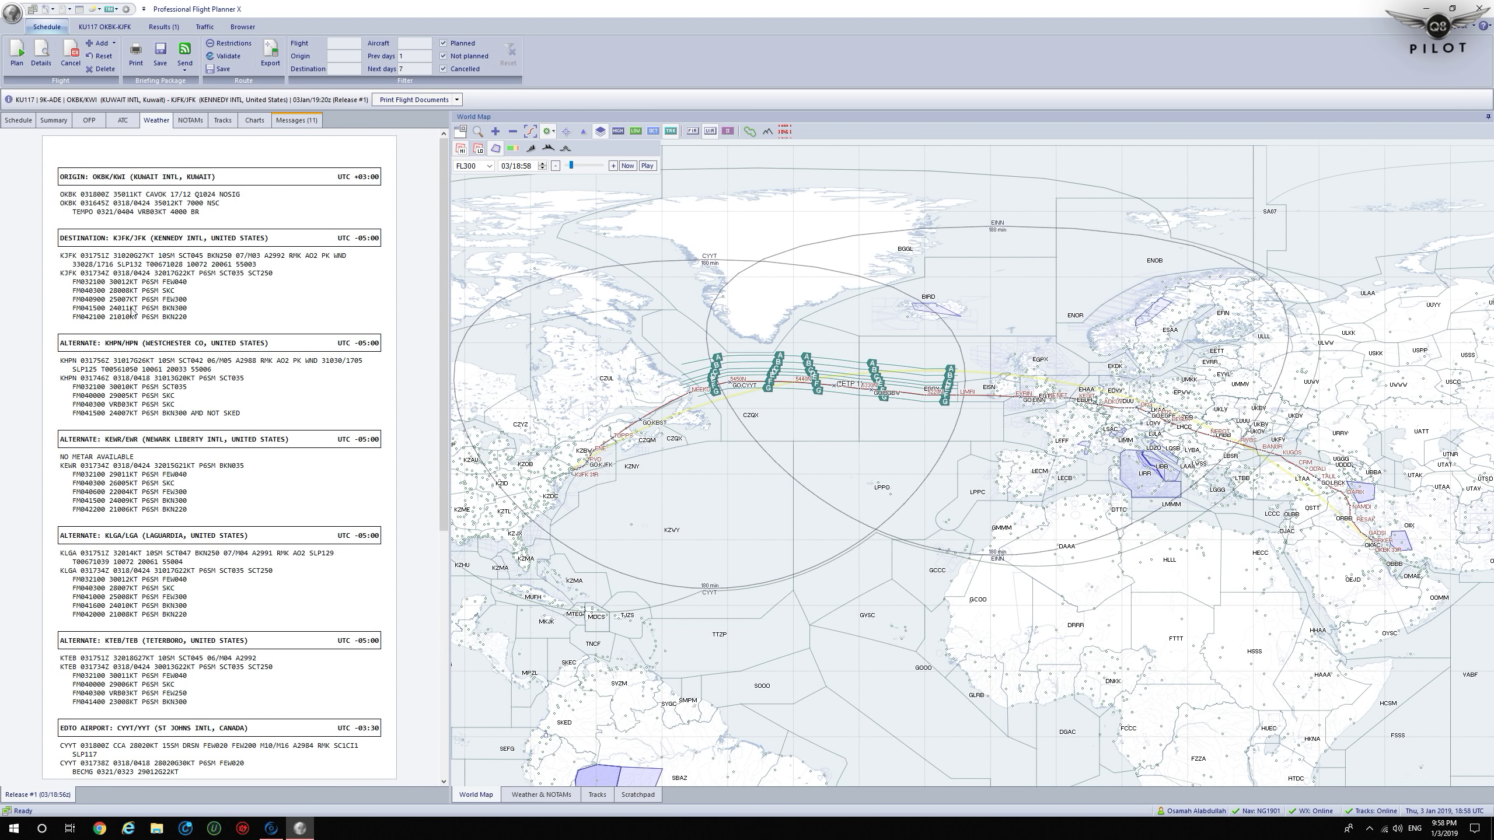
scroll(254, 521, down, 2)
scroll(254, 521, down, 7)
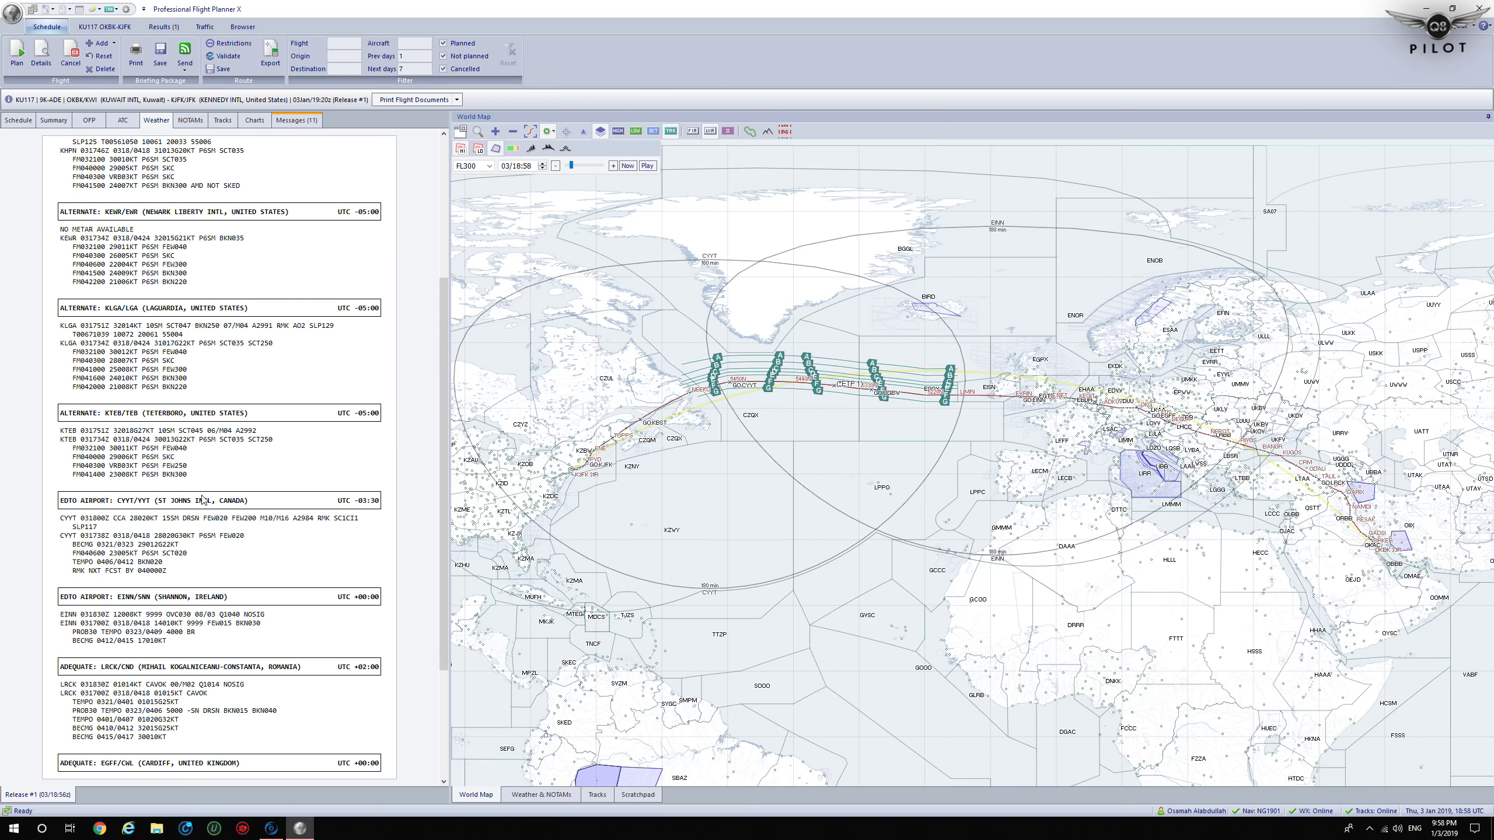
scroll(169, 528, down, 5)
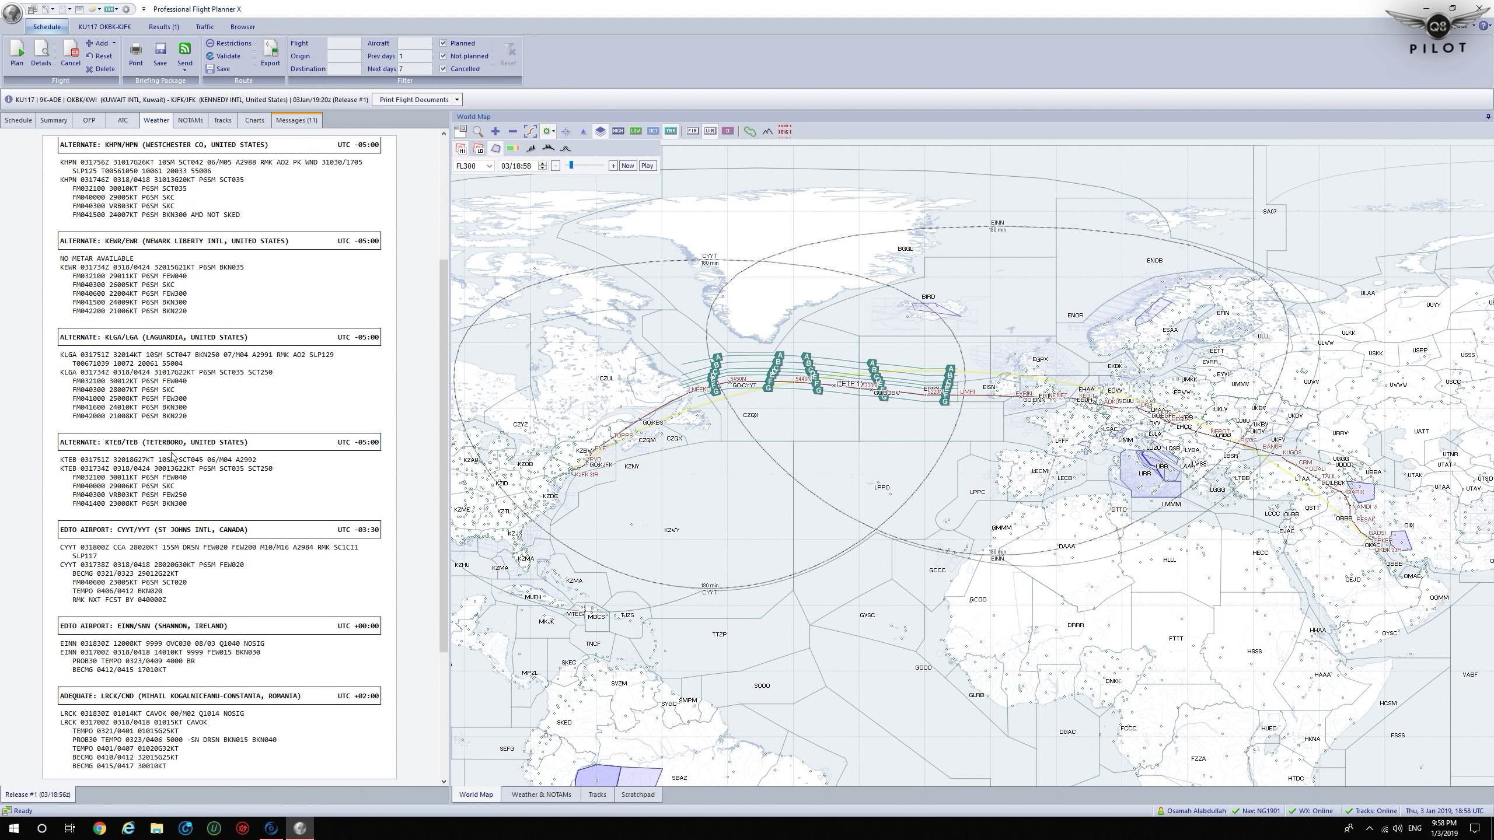
click(200, 120)
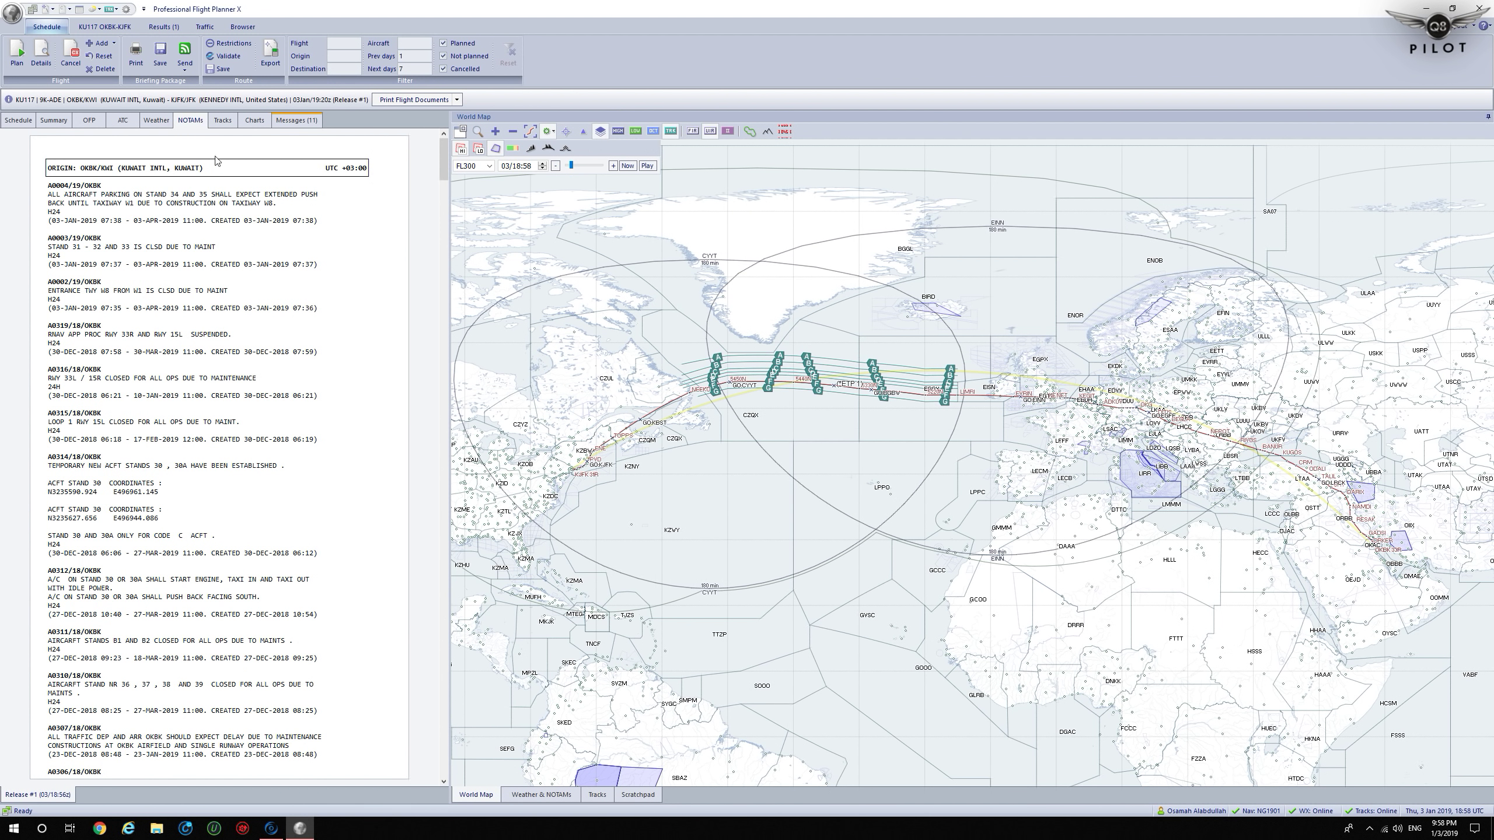
click(259, 121)
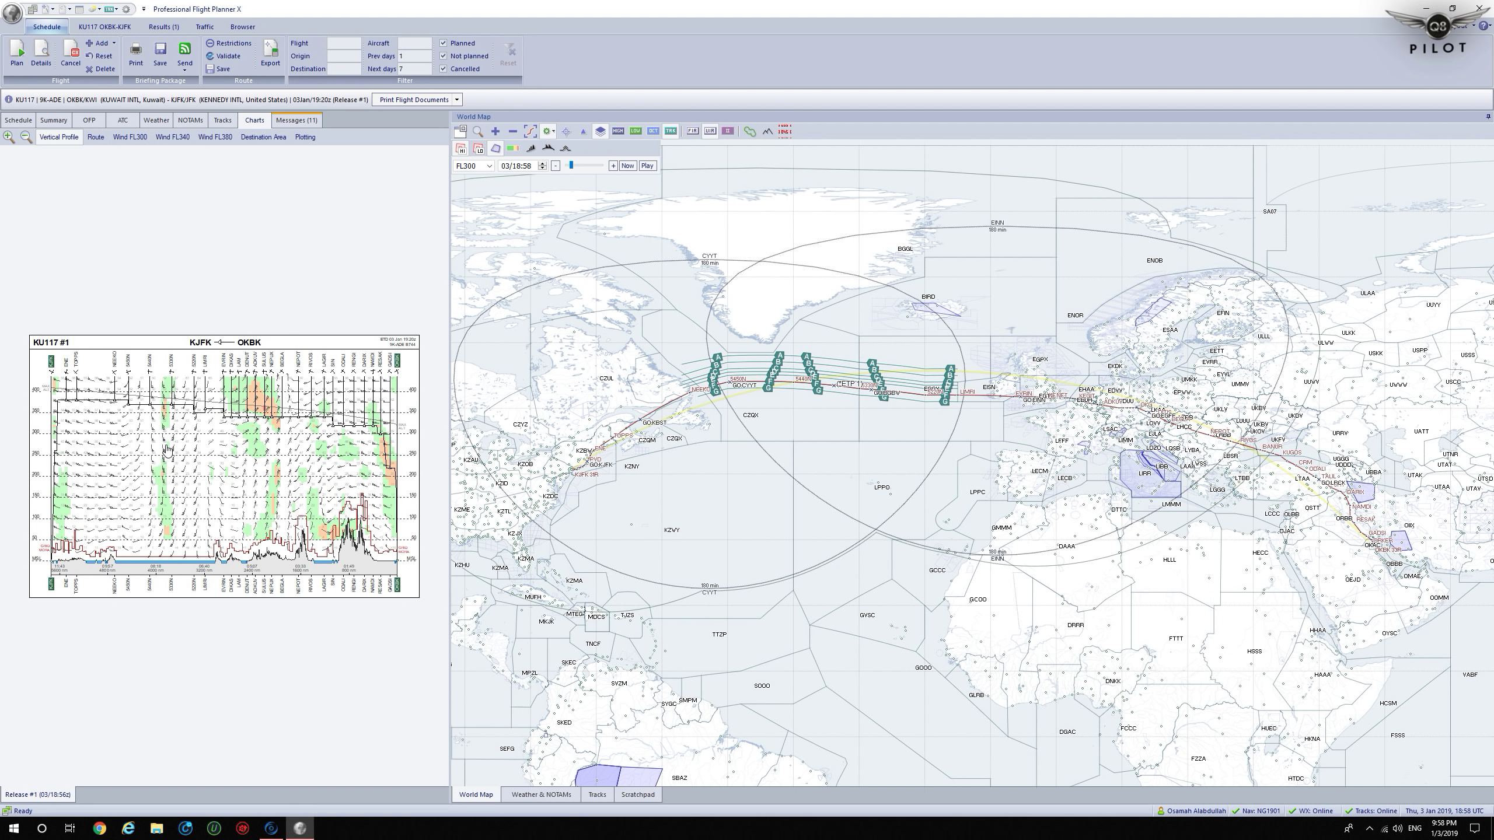
- Examine the vertical profile, route, FL300, FL340 and FL380 wind, destination area and plotting charts of the released flight
scroll(230, 512, up, 5)
scroll(230, 512, down, 3)
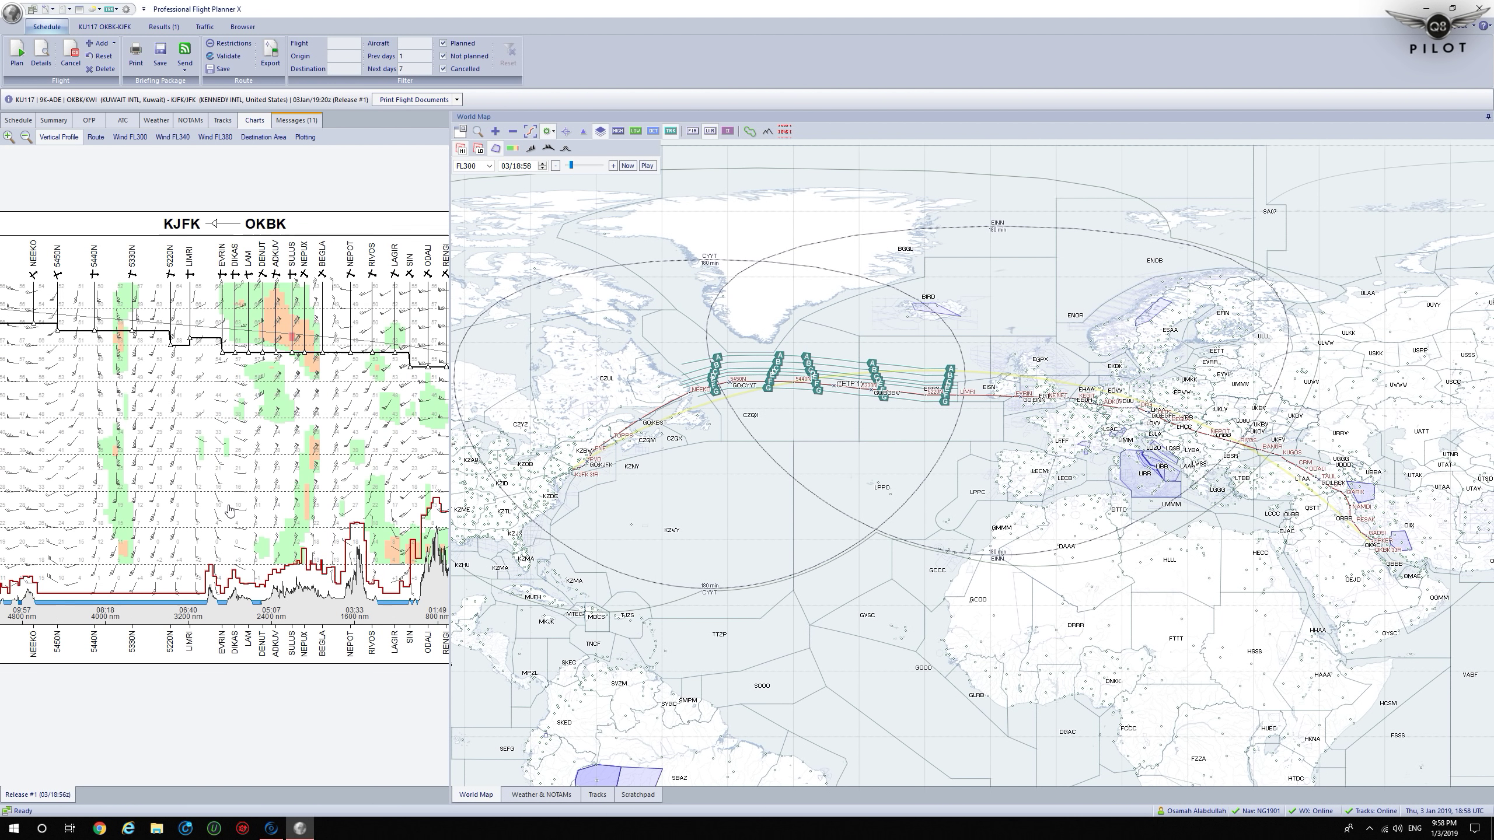
scroll(230, 511, down, 2)
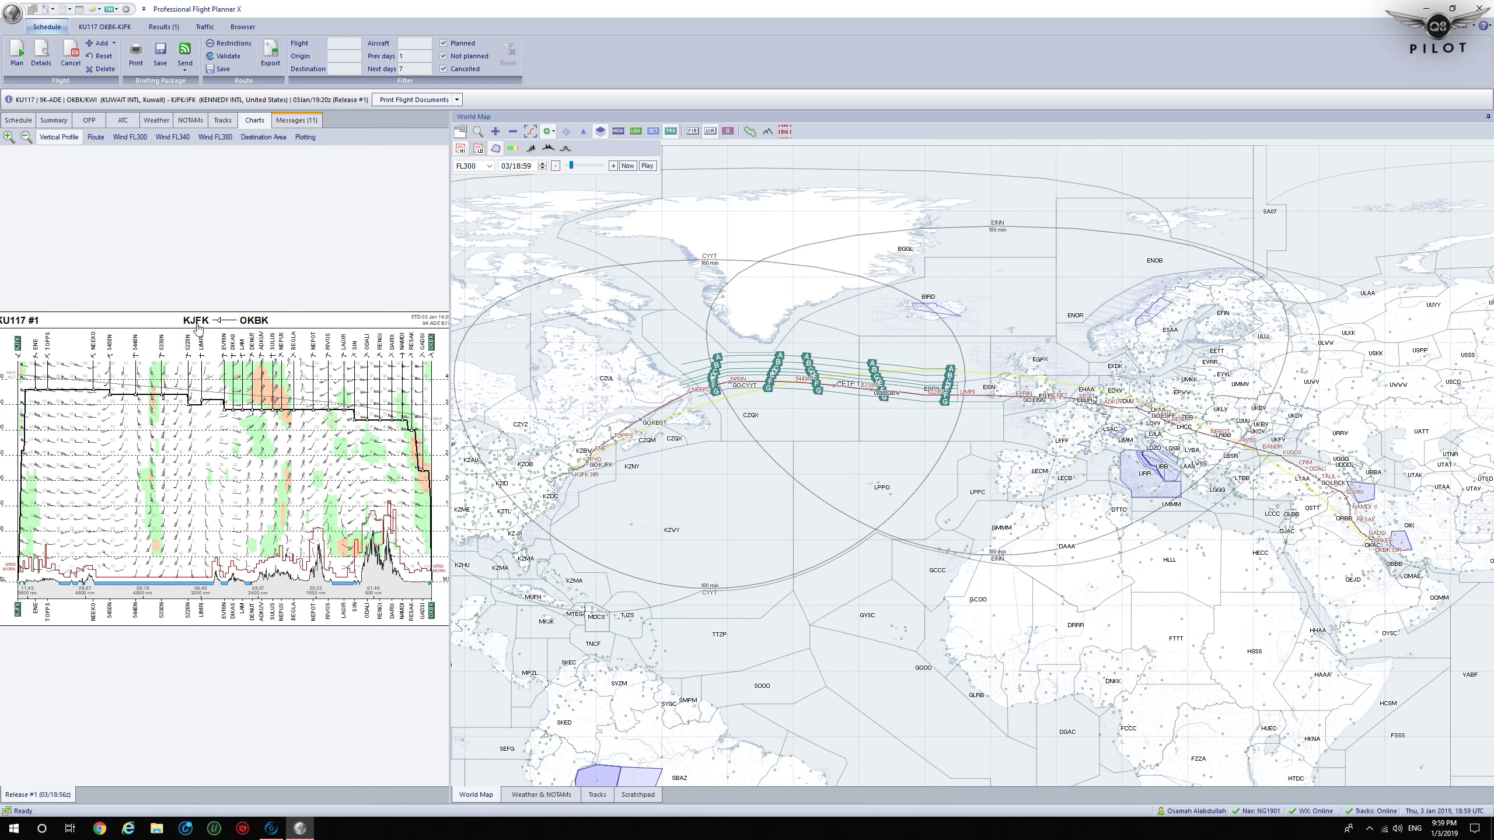
click(94, 139)
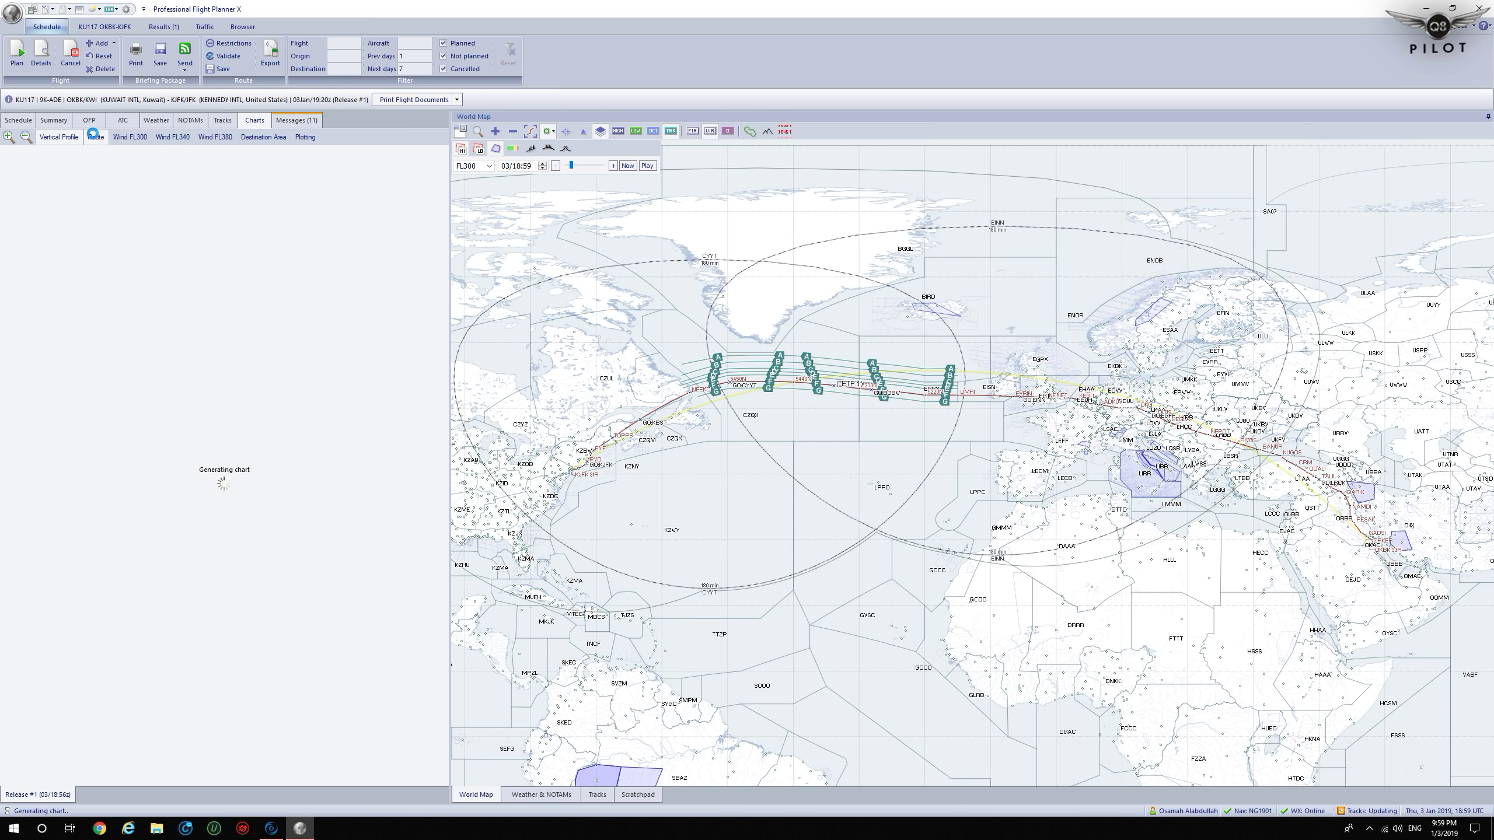
scroll(238, 478, up, 5)
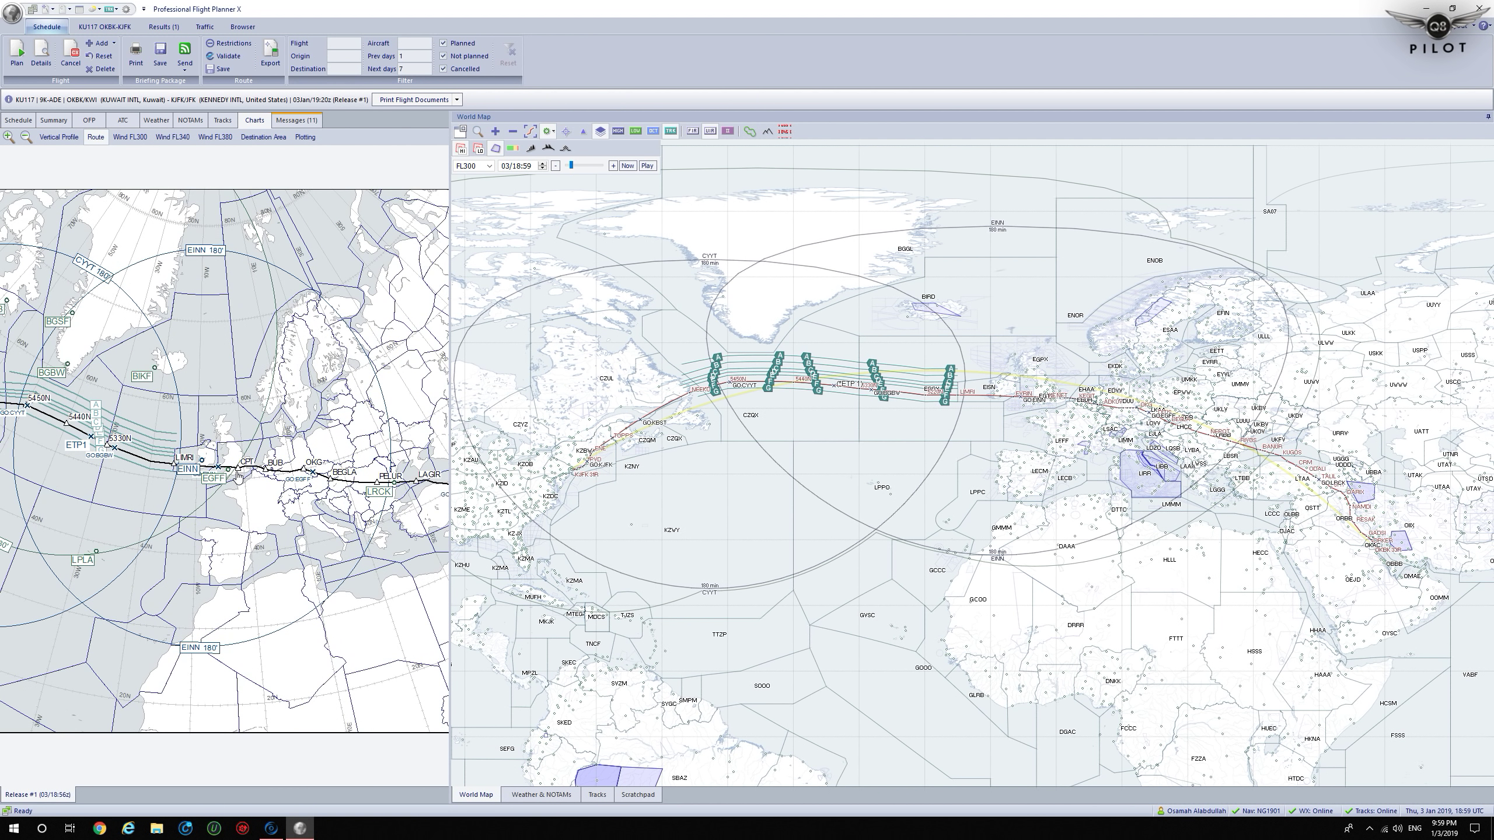
scroll(235, 479, down, 5)
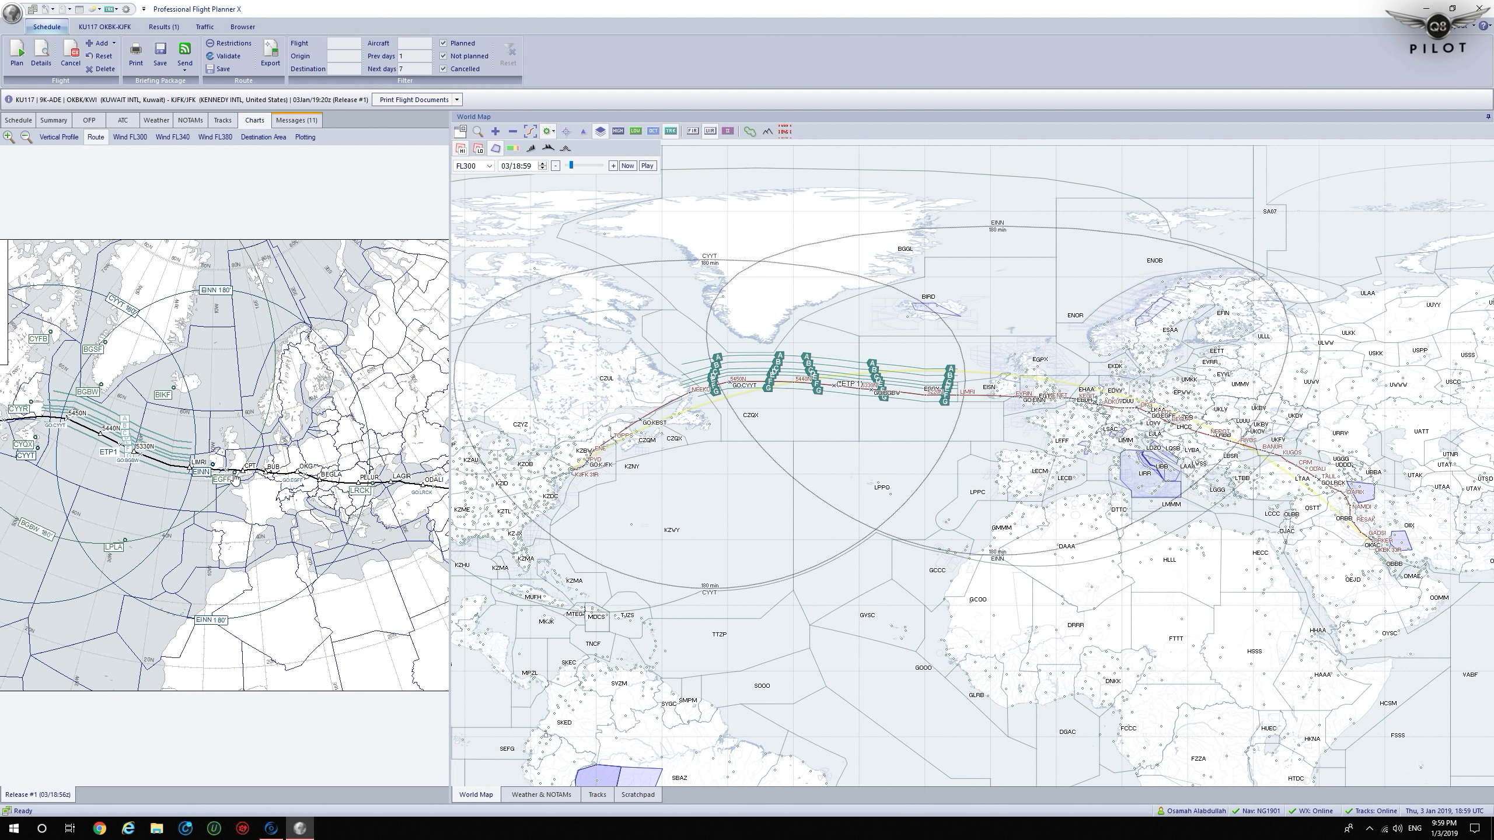
click(126, 139)
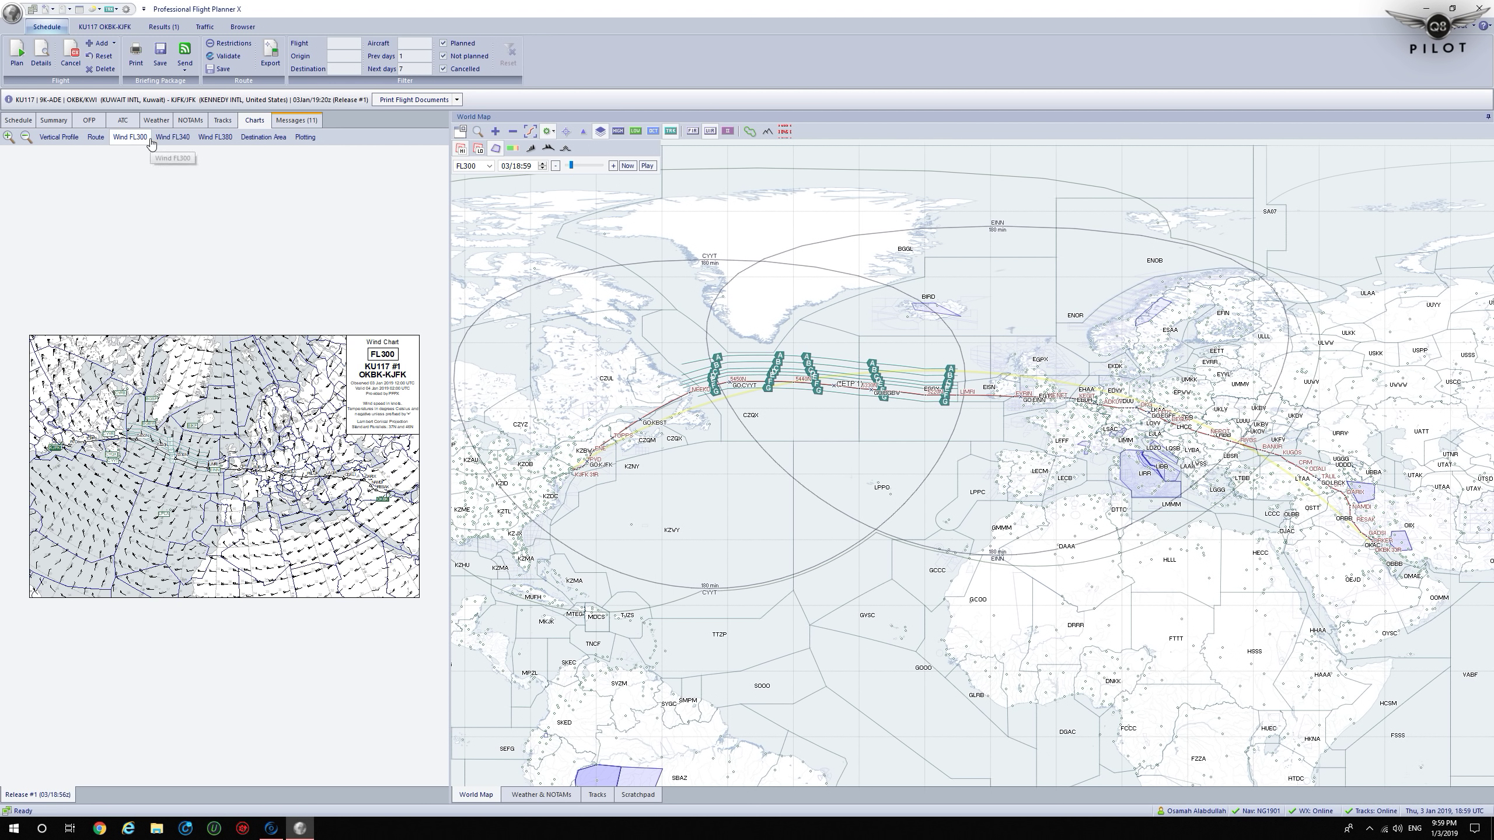
click(173, 145)
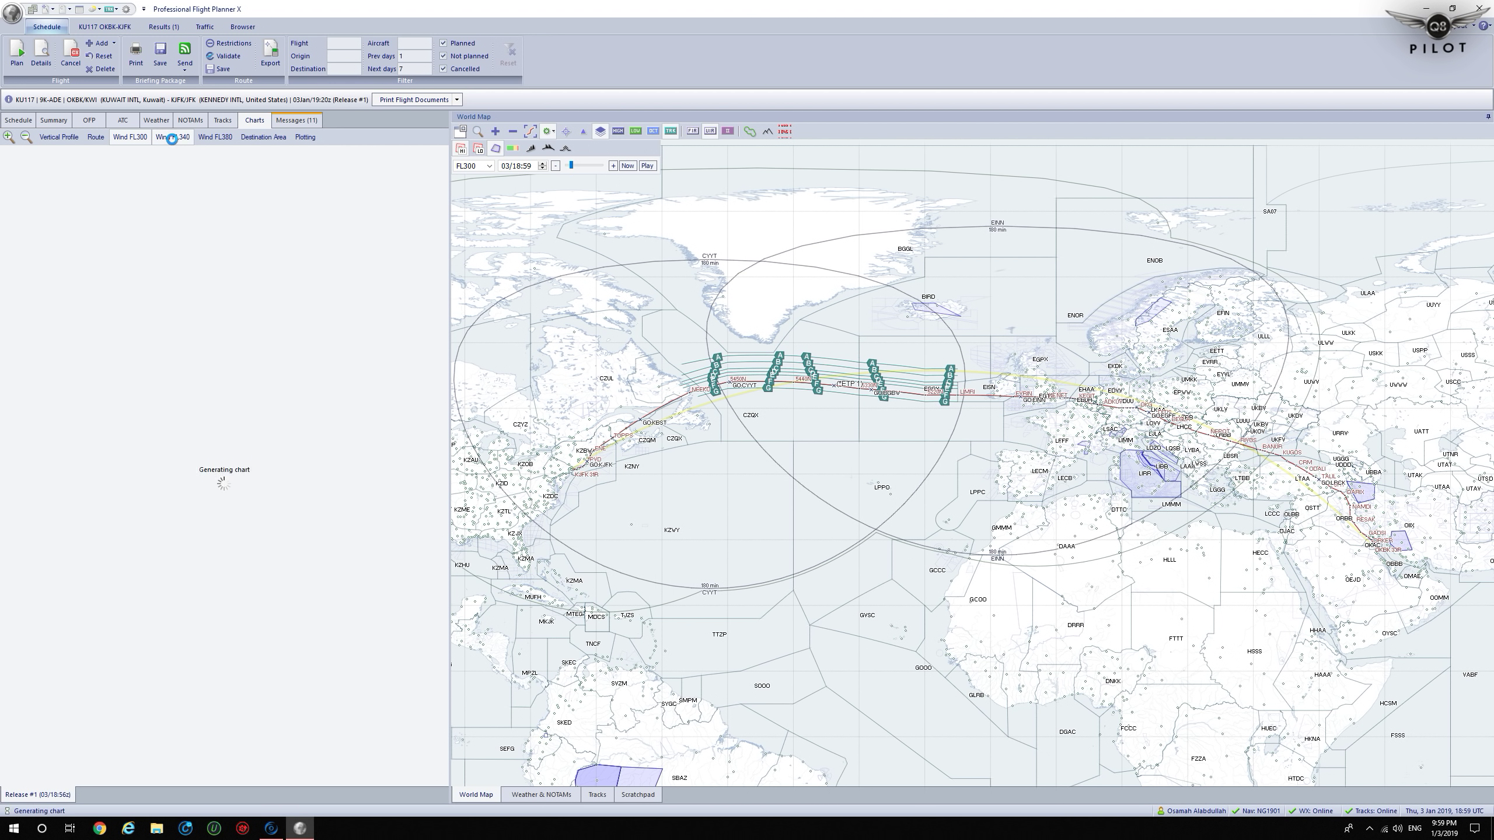
click(219, 136)
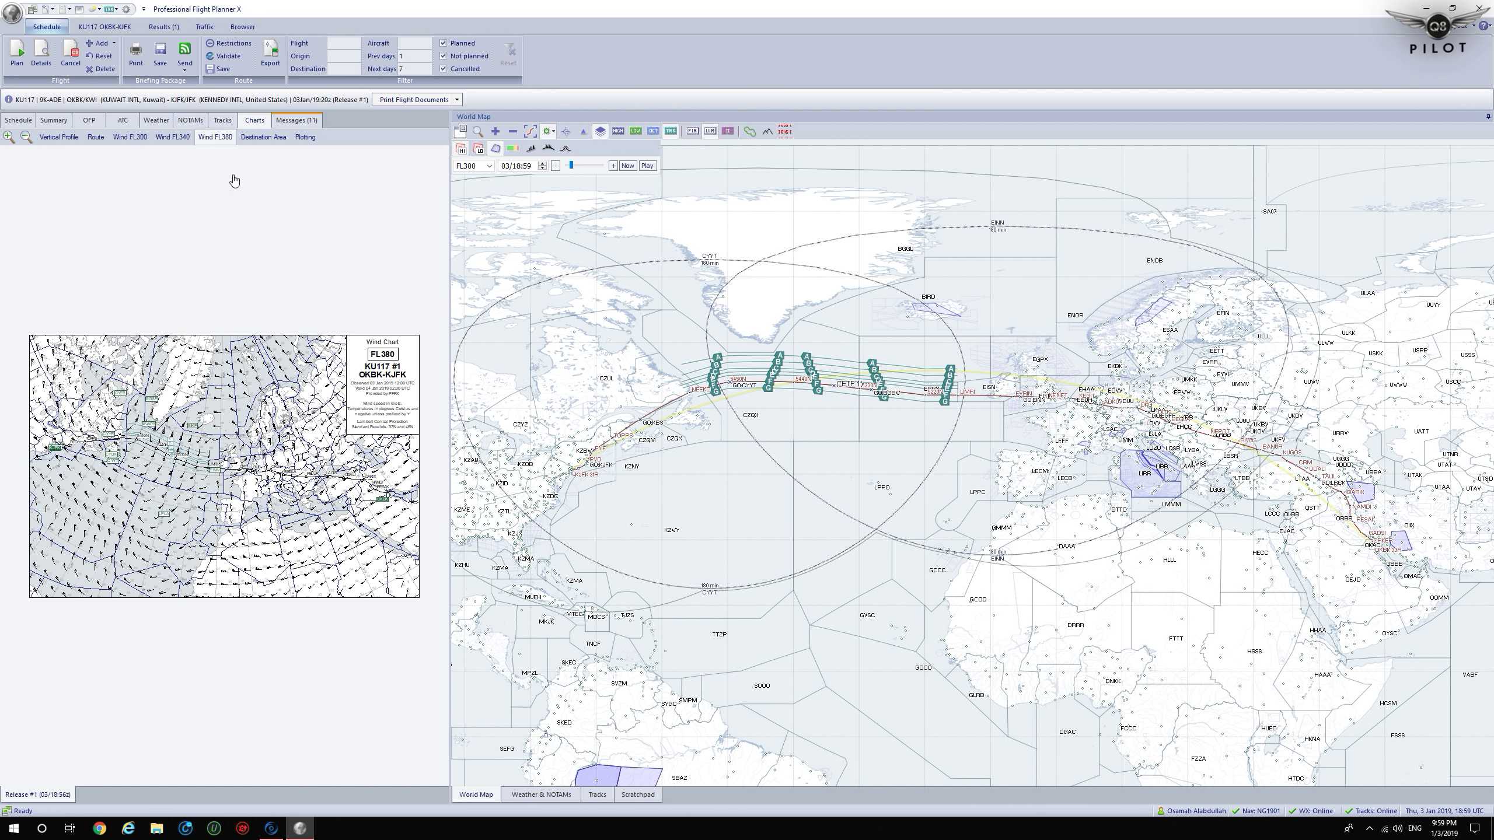
click(256, 135)
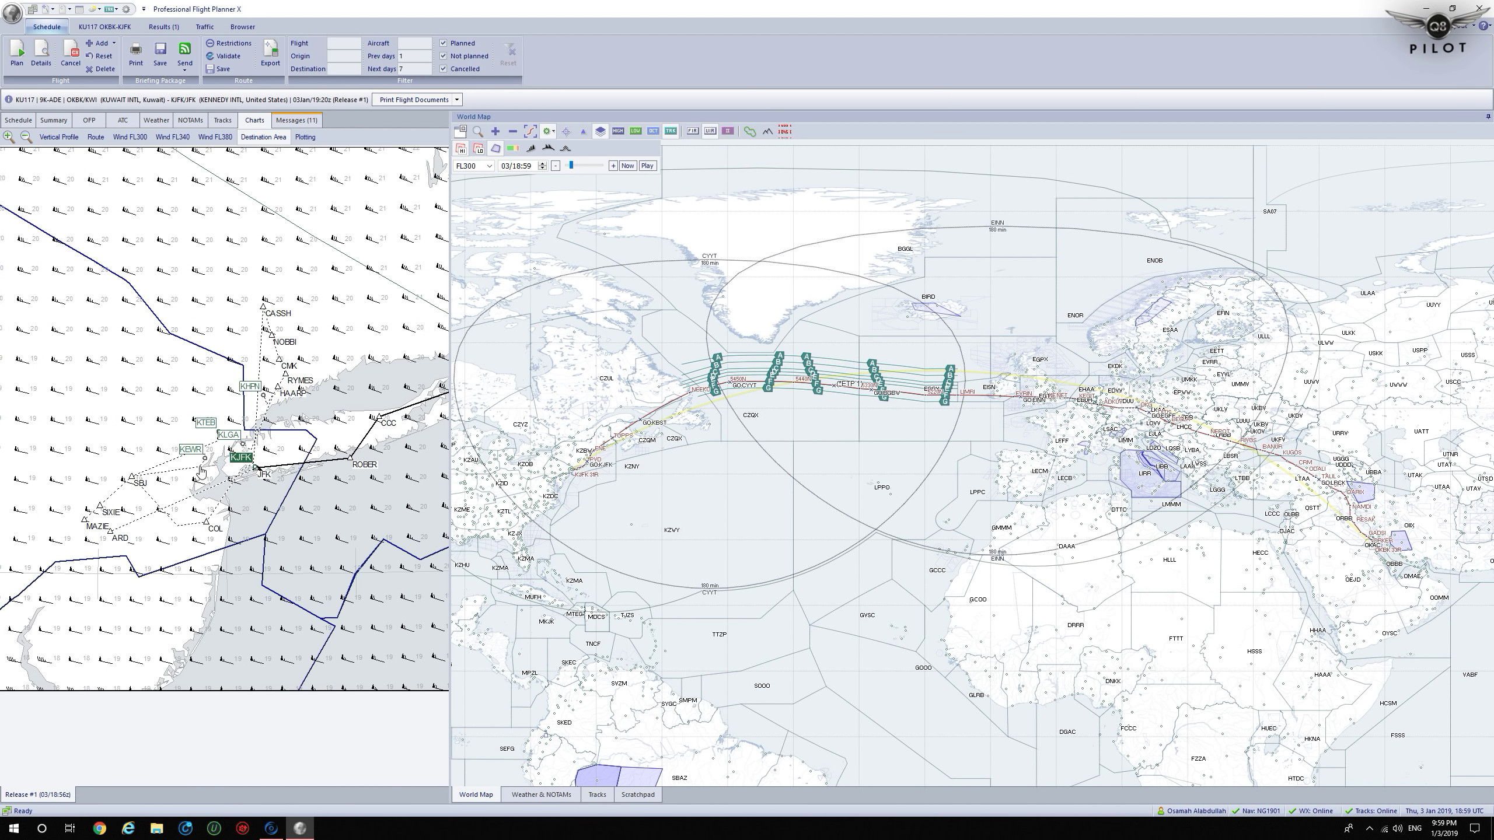
scroll(203, 473, down, 3)
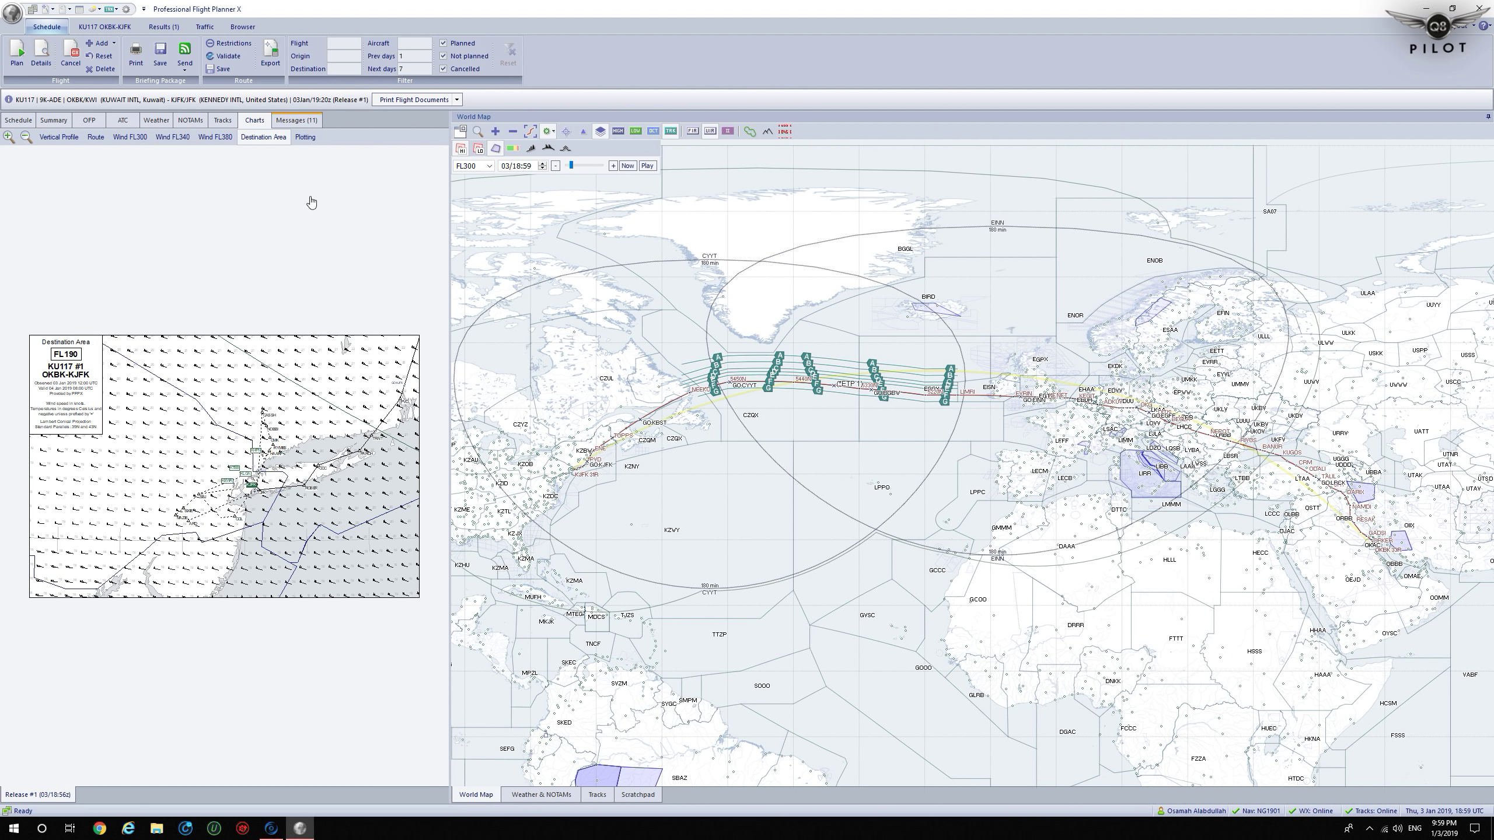
click(303, 140)
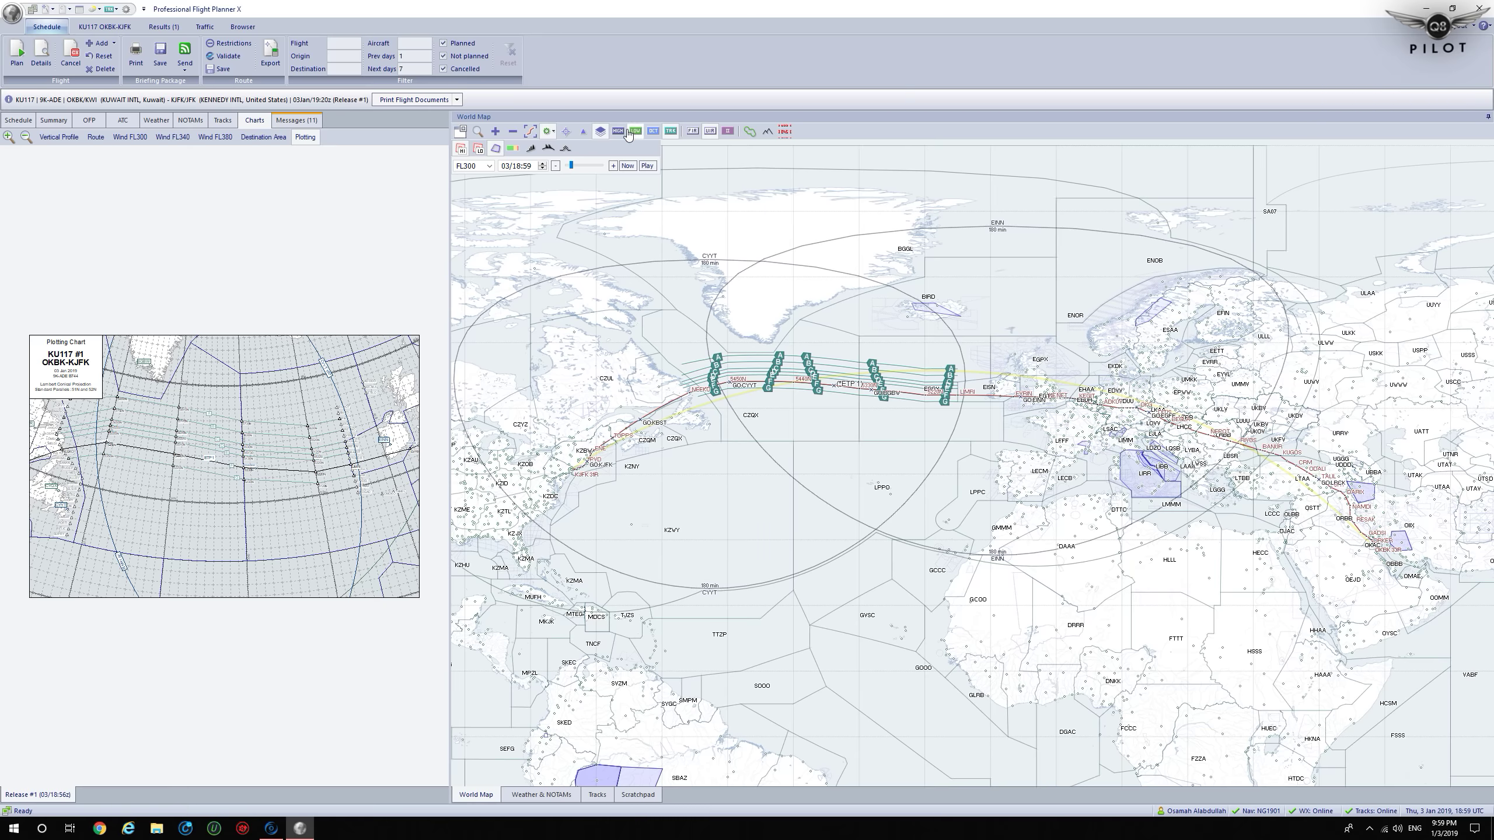
- Hide the westbound NAT tracks on the world map and look through the airport weather, North Atlantic track message and scratchpad
click(670, 131)
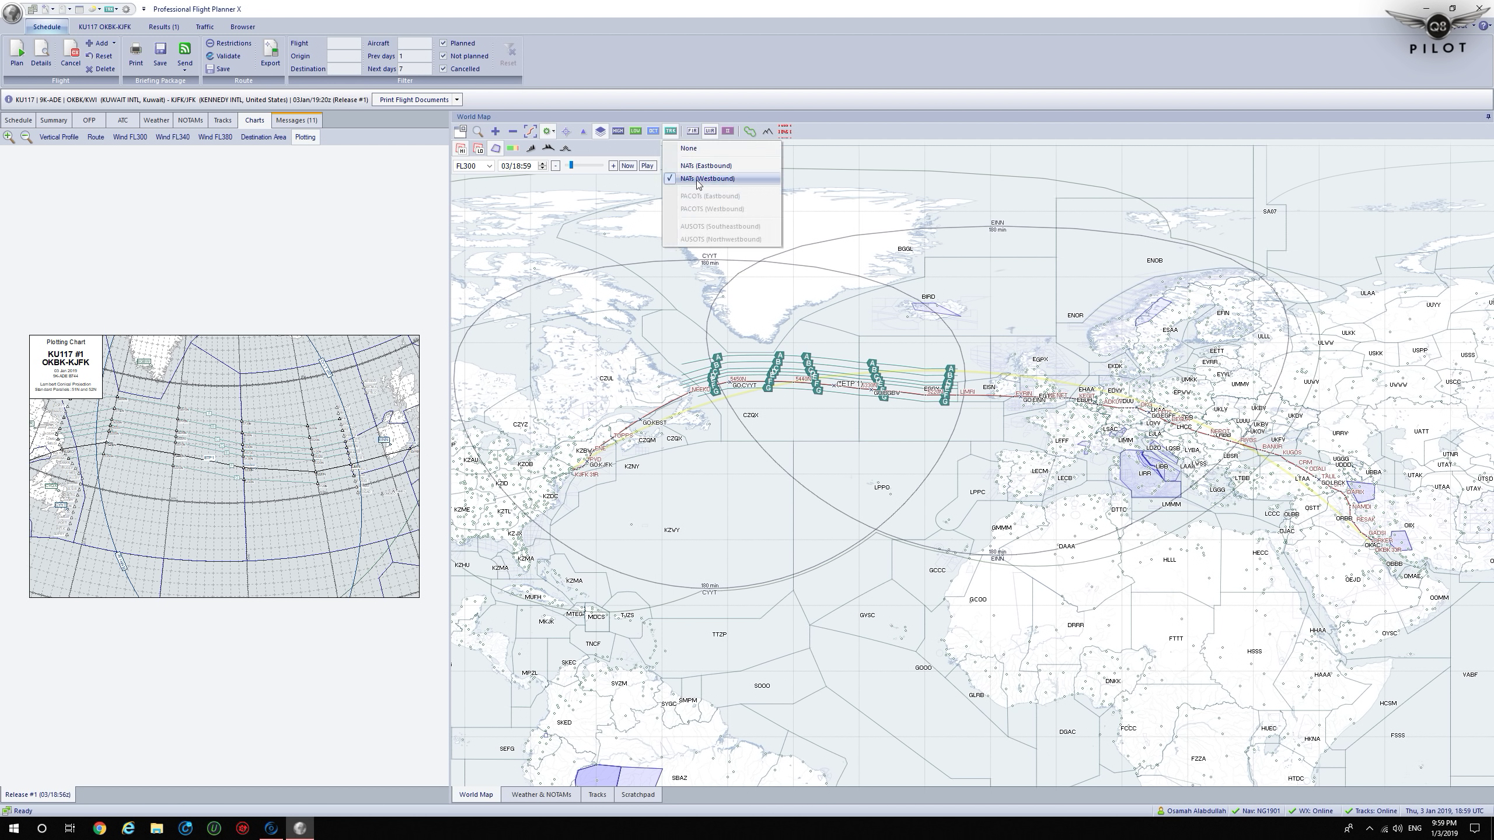
click(689, 150)
click(541, 795)
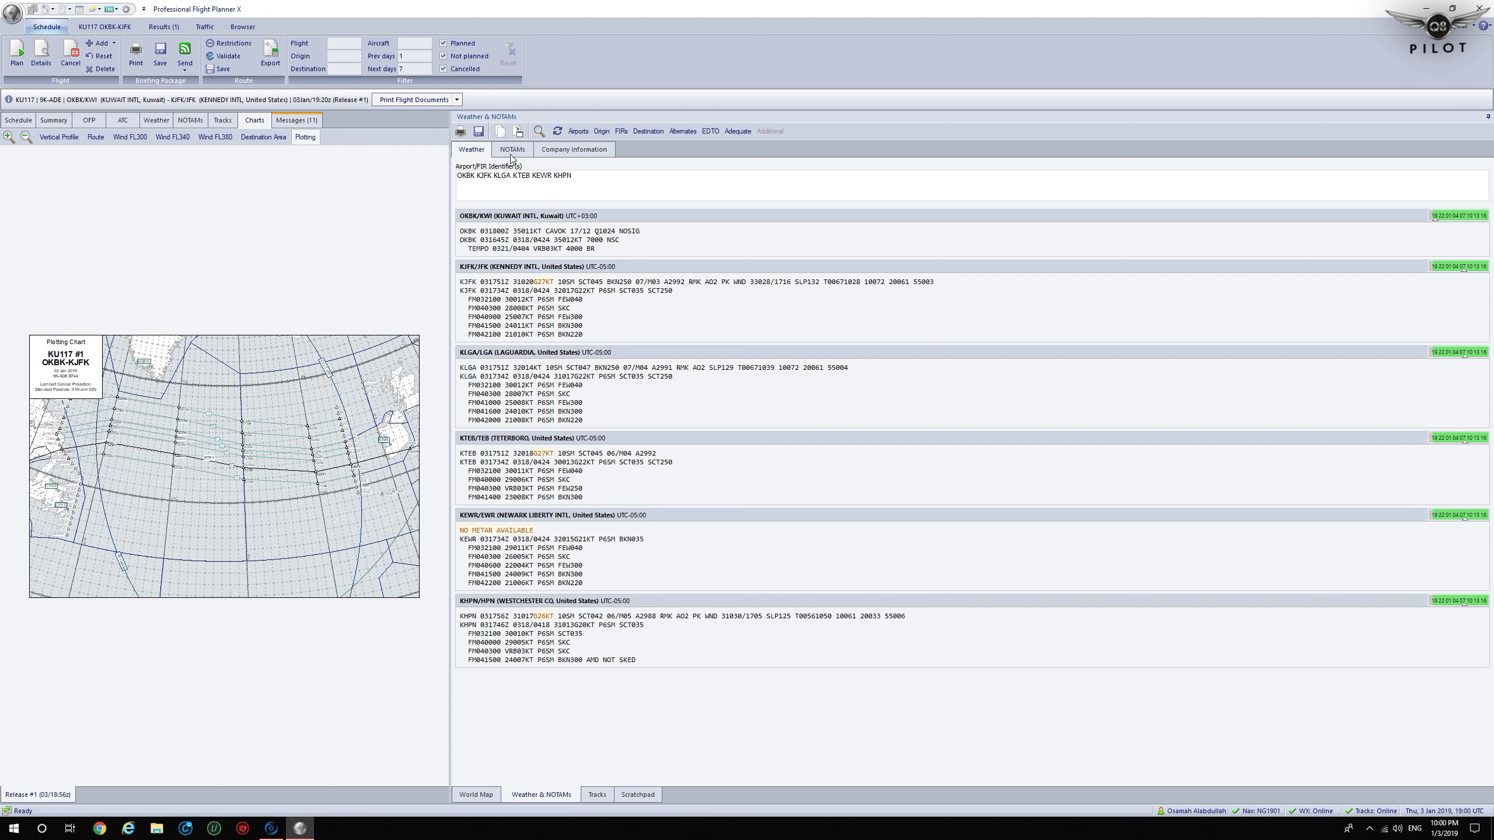
click(598, 795)
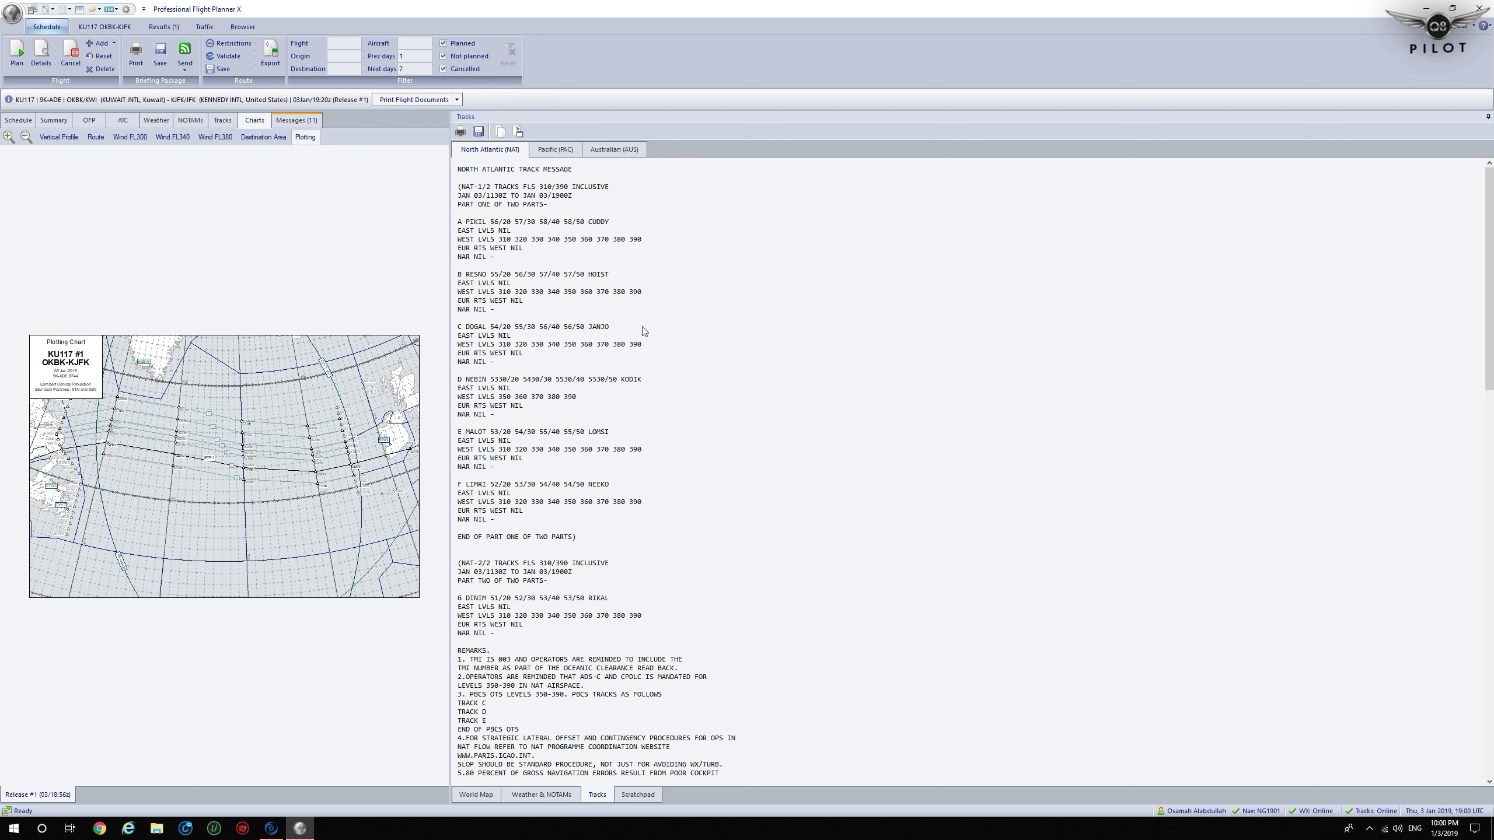
click(642, 796)
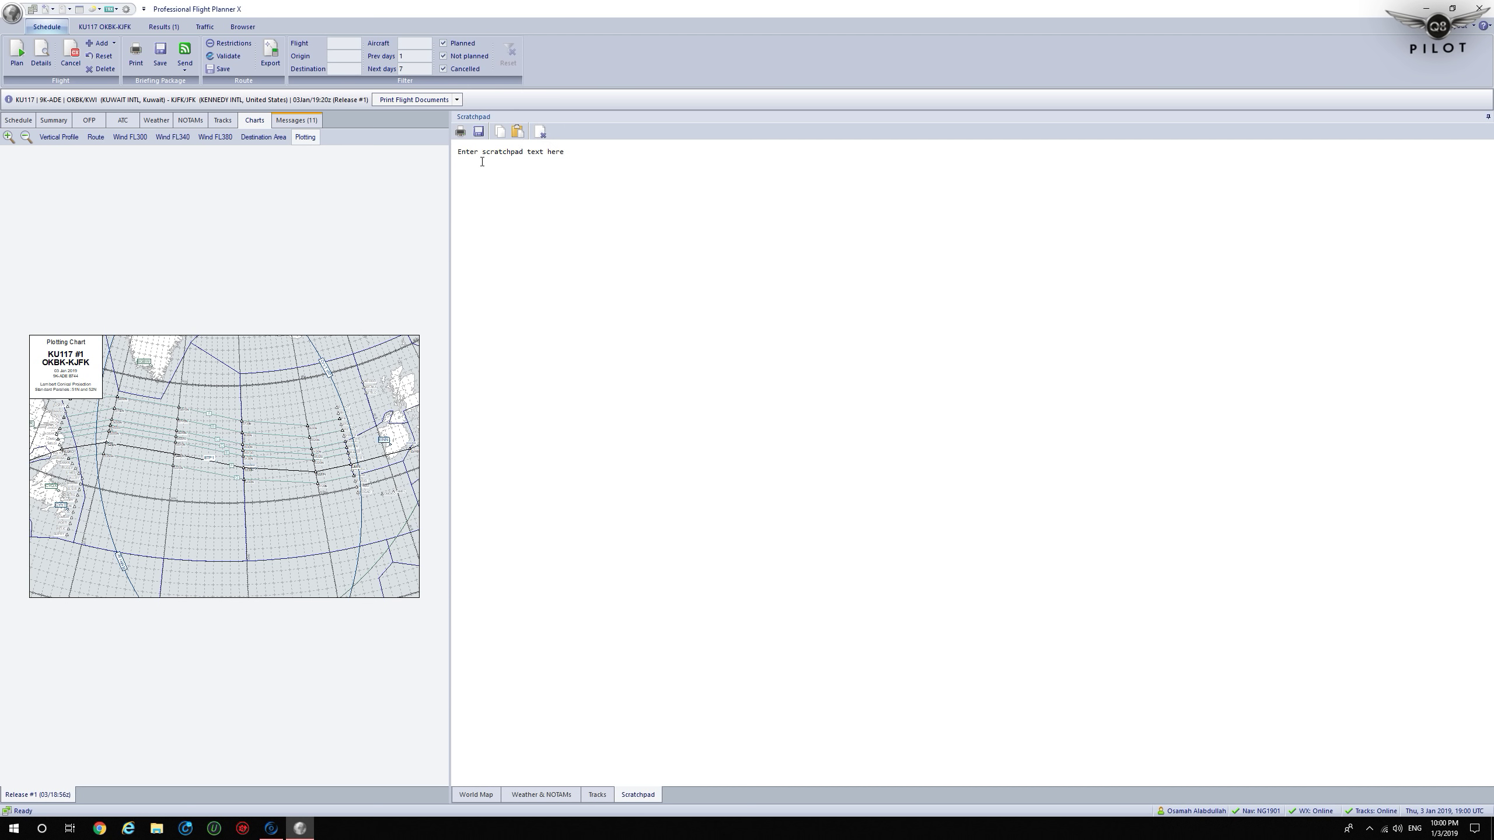
click(485, 796)
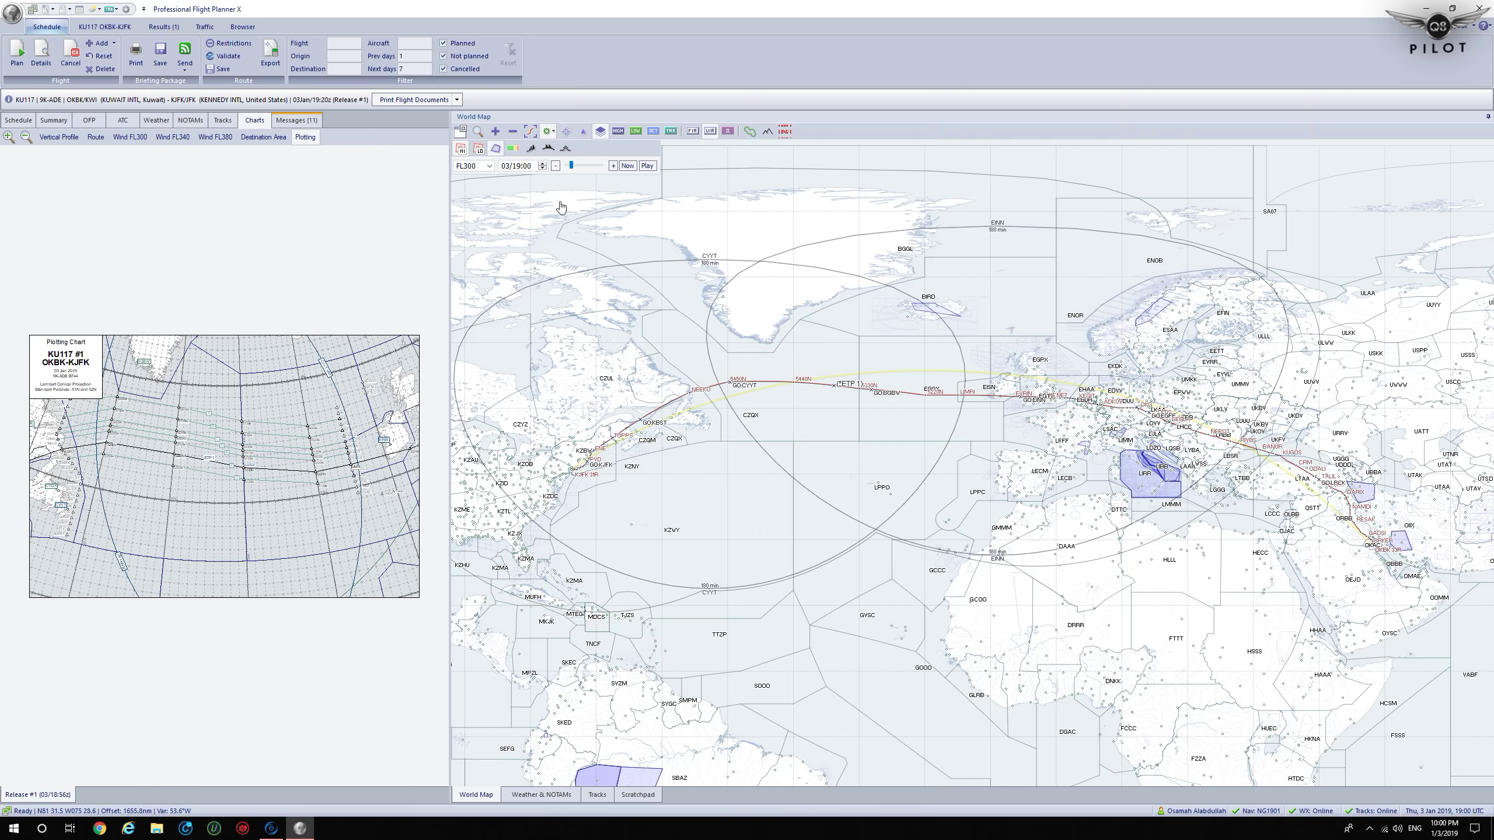
- Preview the jet stream layer, replace it with the turbulence layer, and play the FL300 forecast before resetting it to the current time
click(531, 149)
click(531, 149)
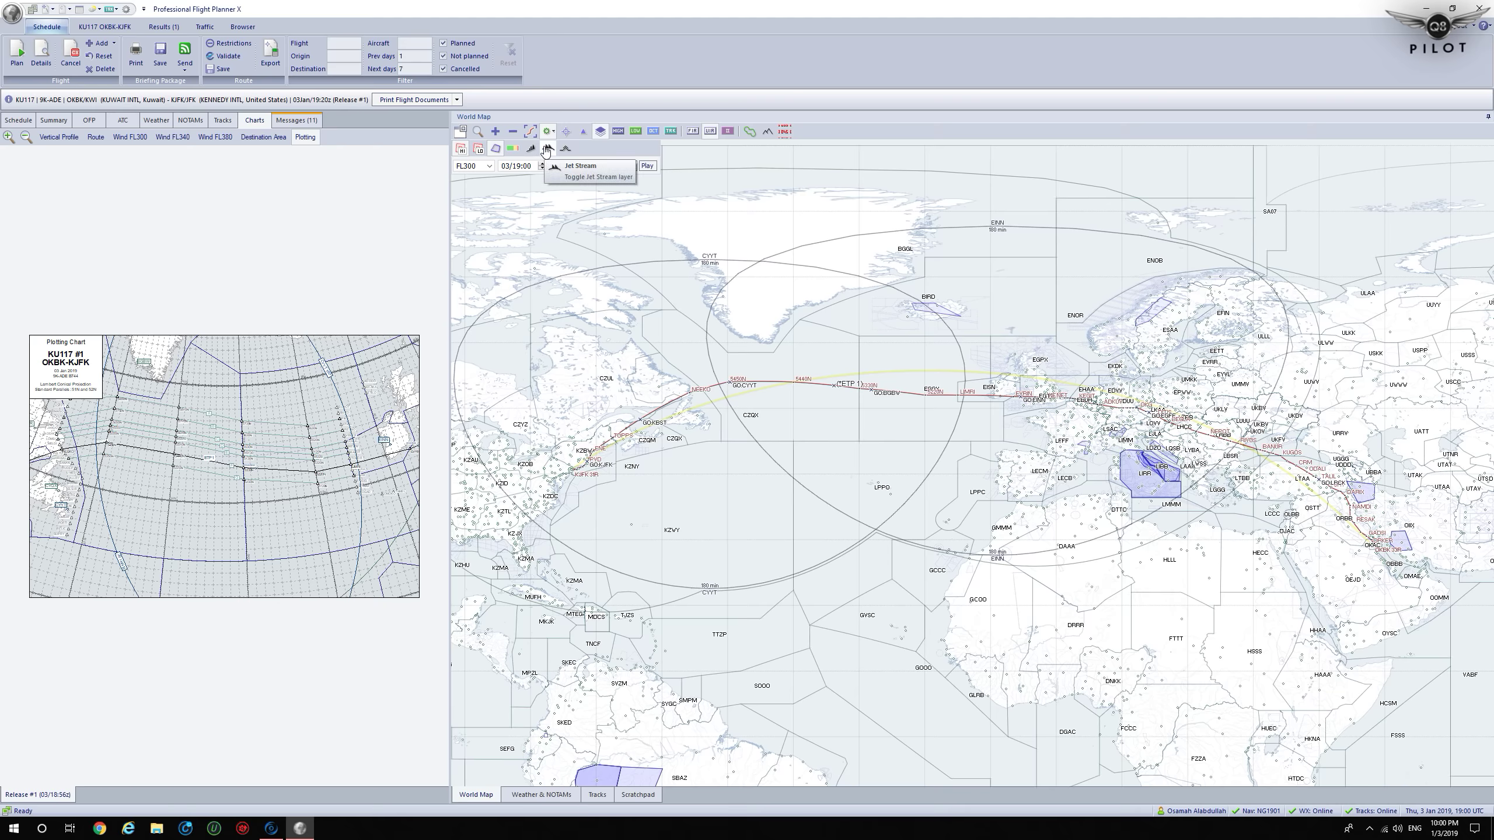
click(546, 149)
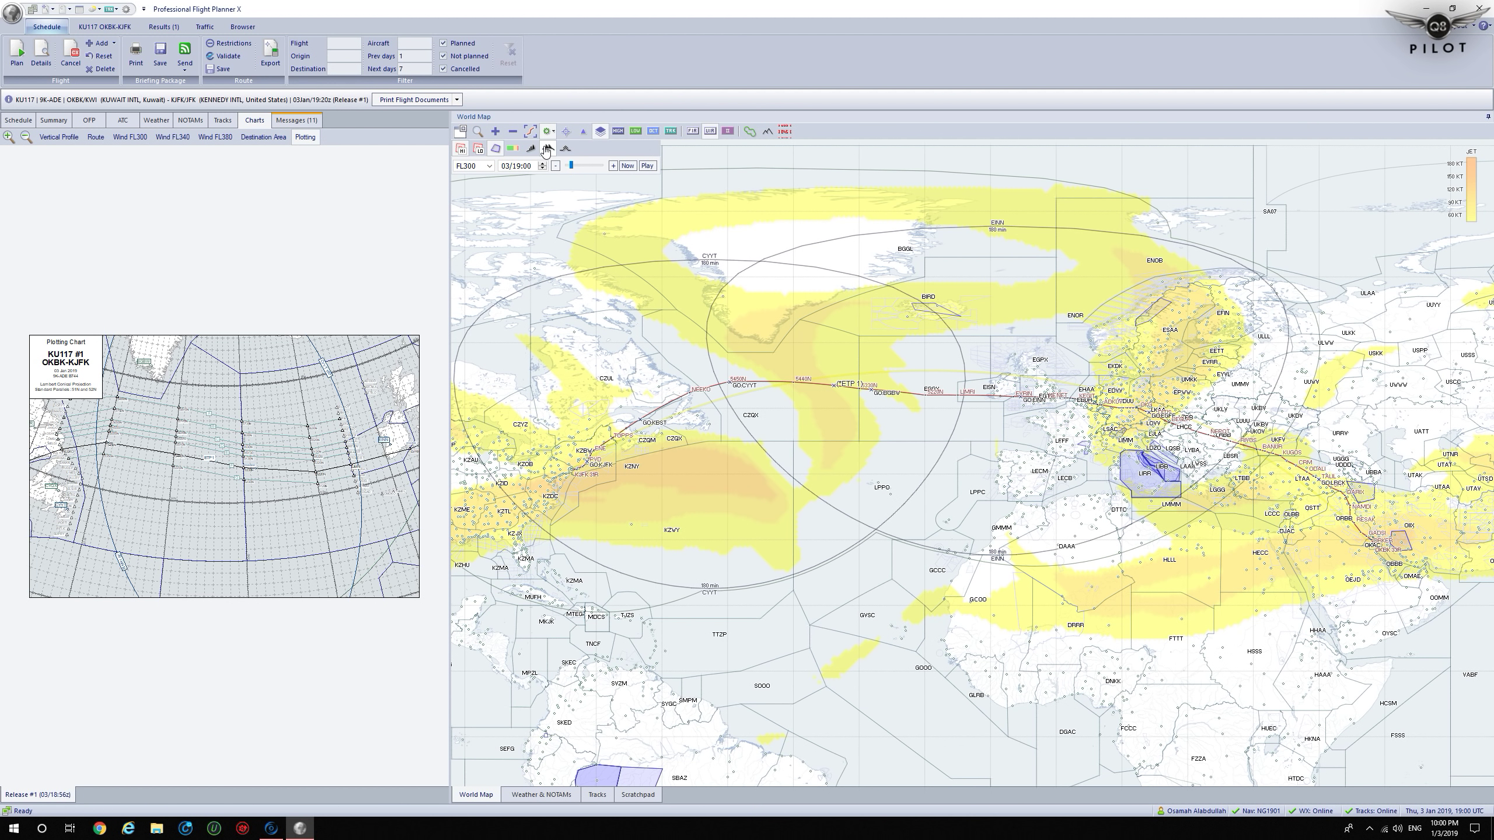
click(547, 150)
click(564, 150)
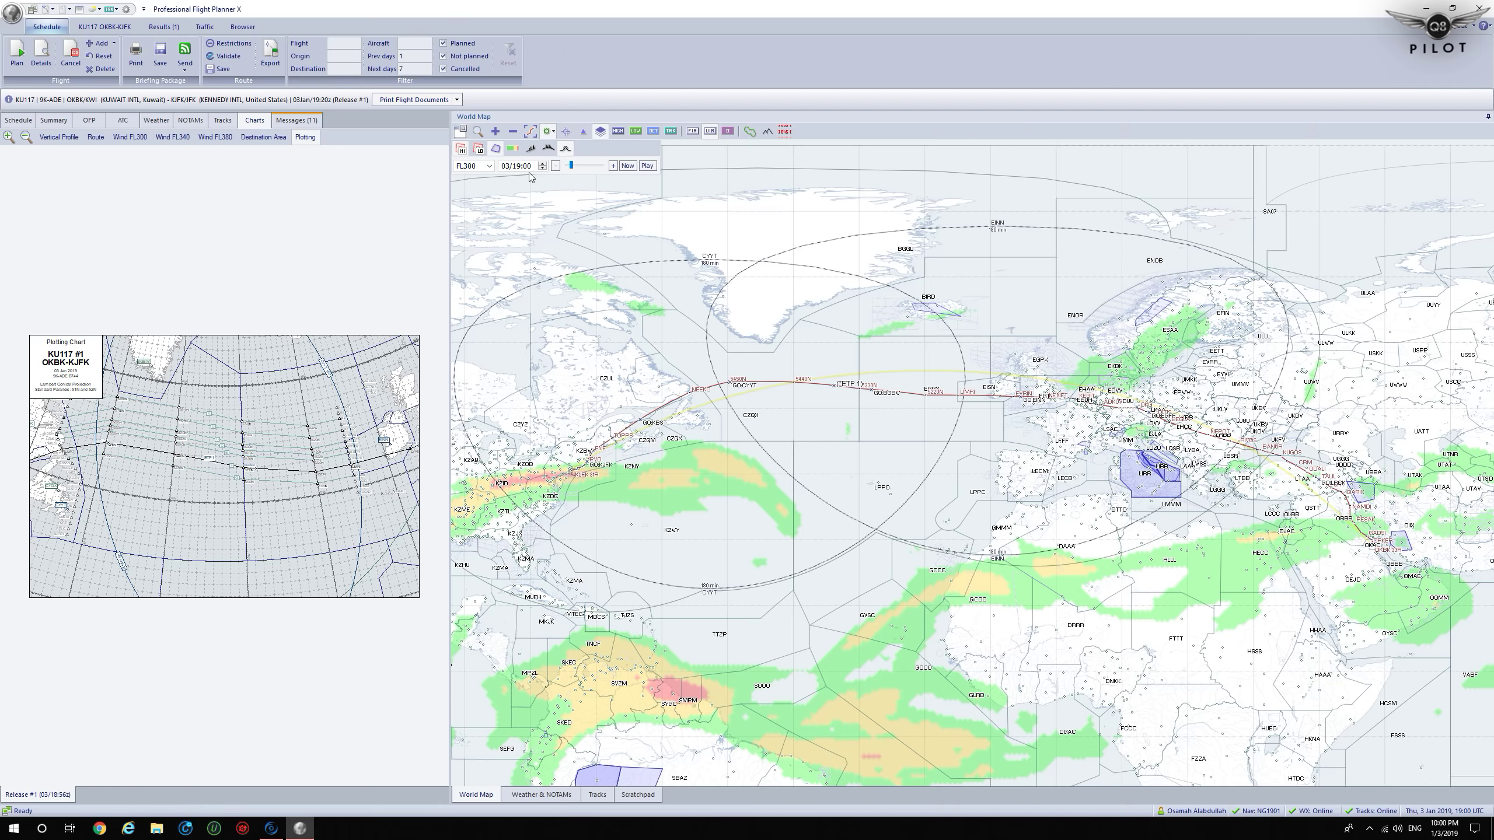
click(647, 166)
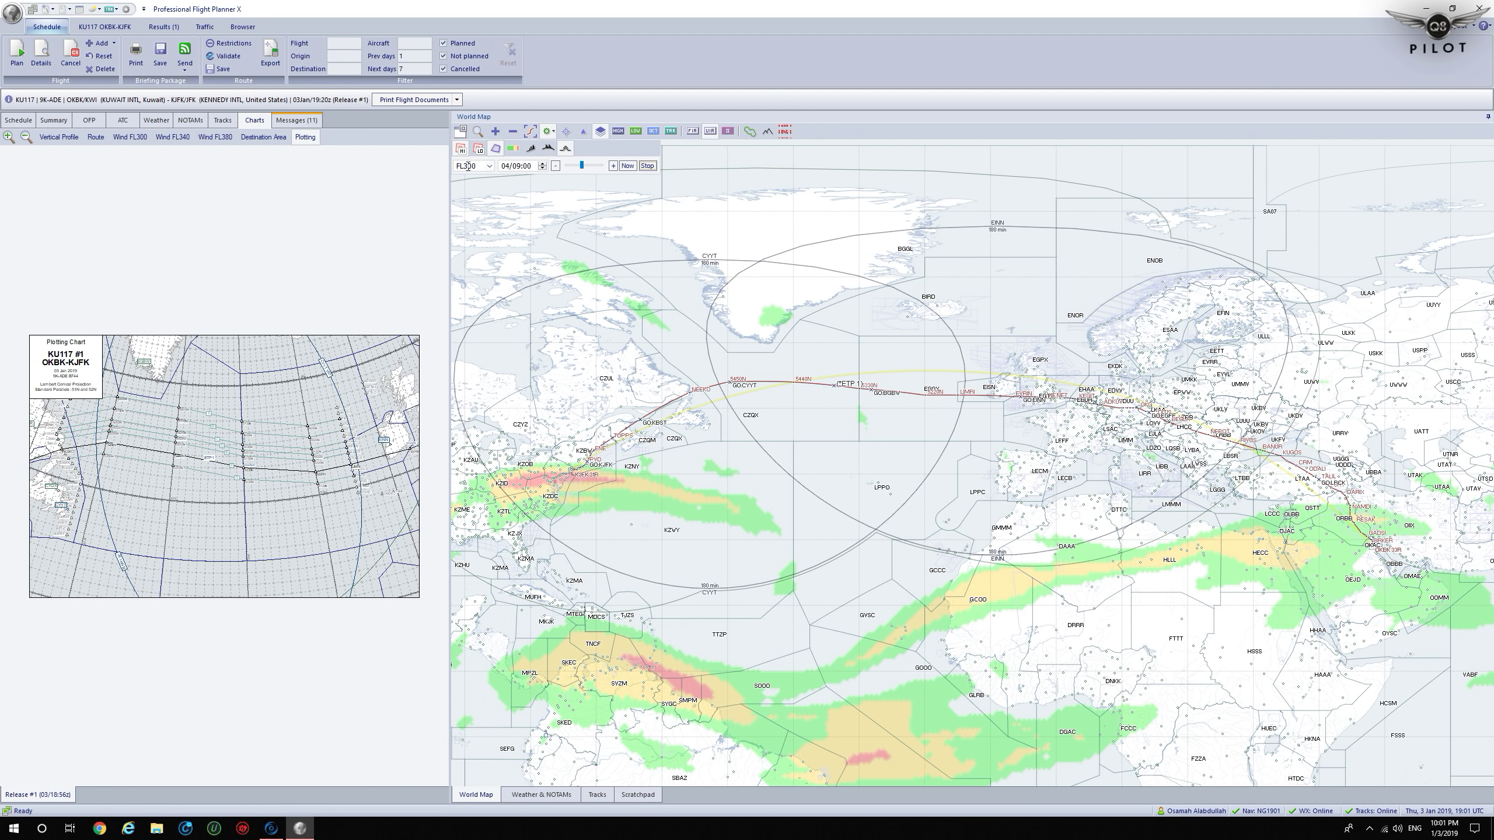
click(625, 169)
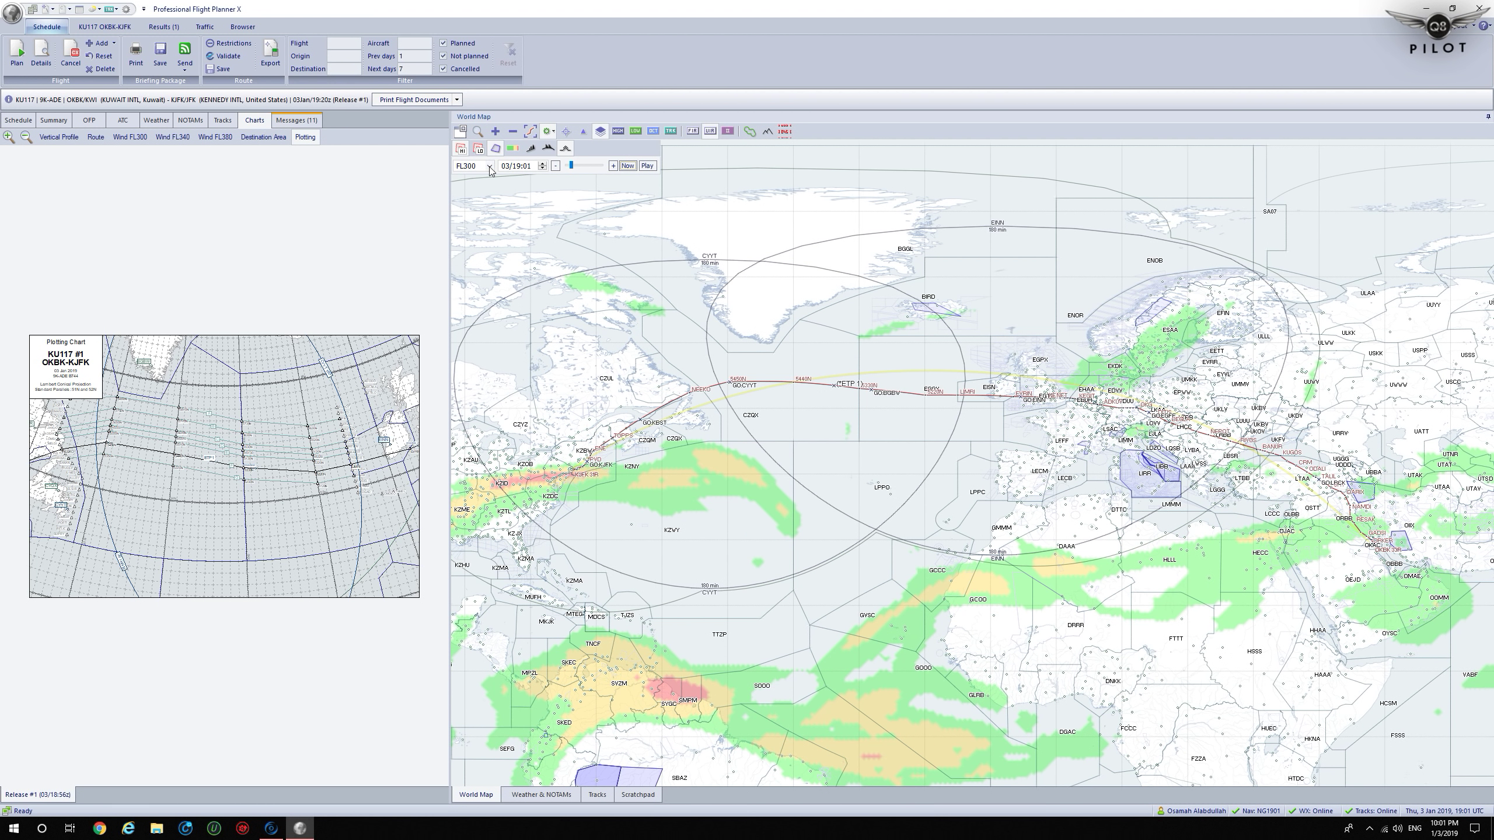
- Set the map's weather level to FL100, play the turbulence forecast and reset it to the current time
click(490, 167)
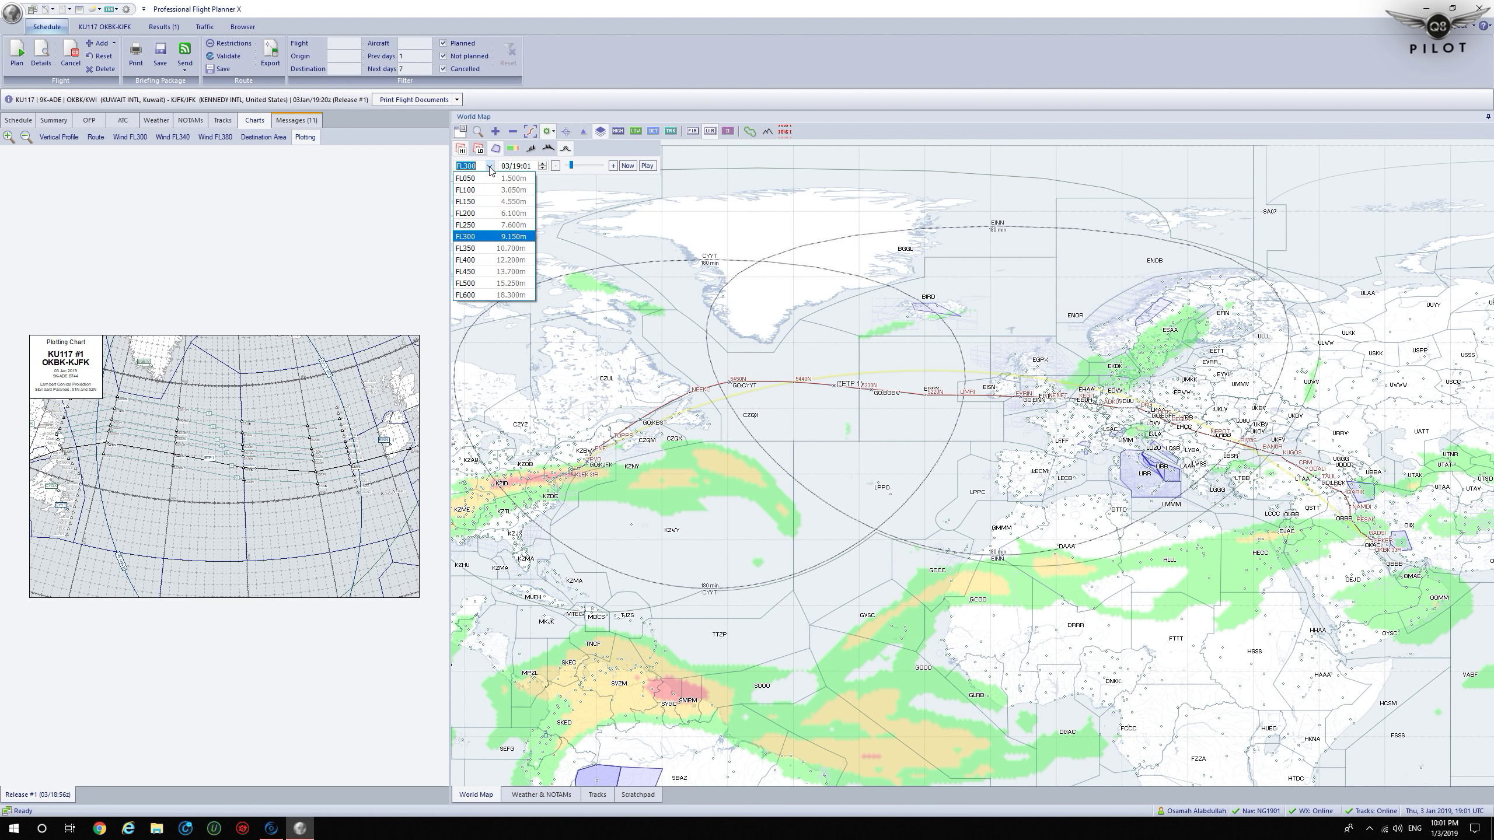
click(474, 192)
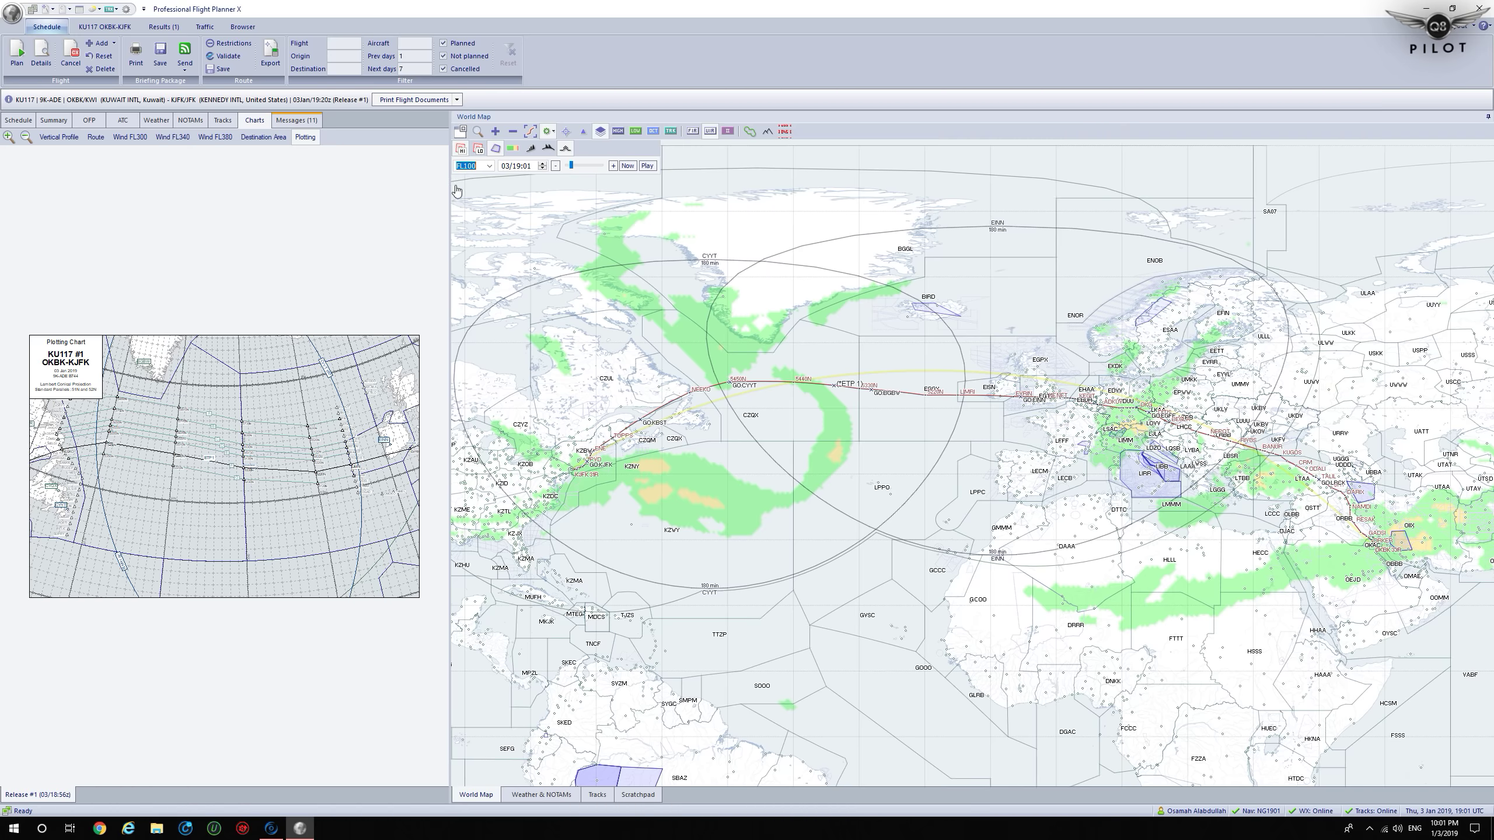
click(647, 166)
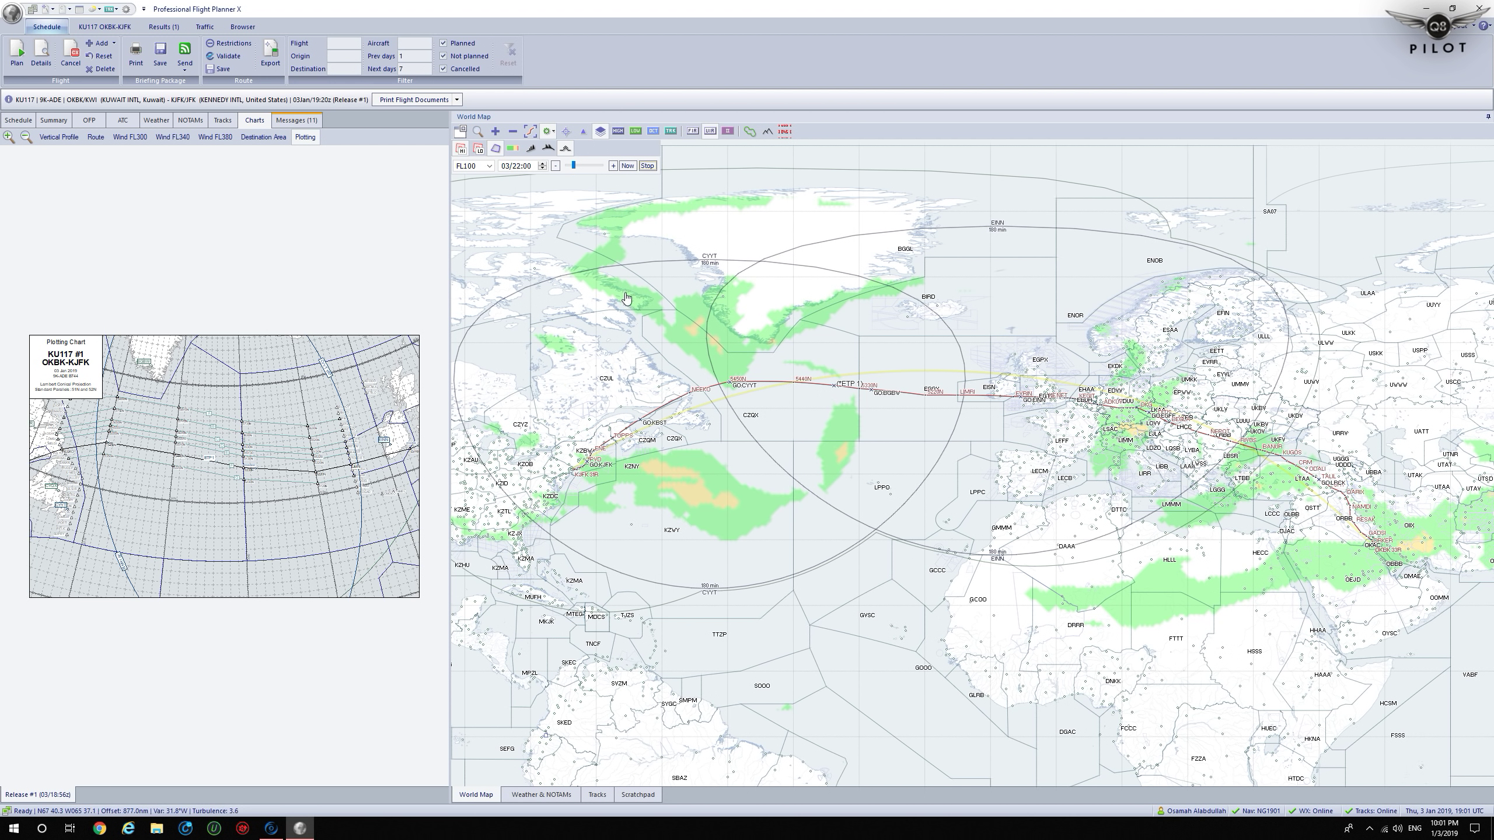
click(627, 167)
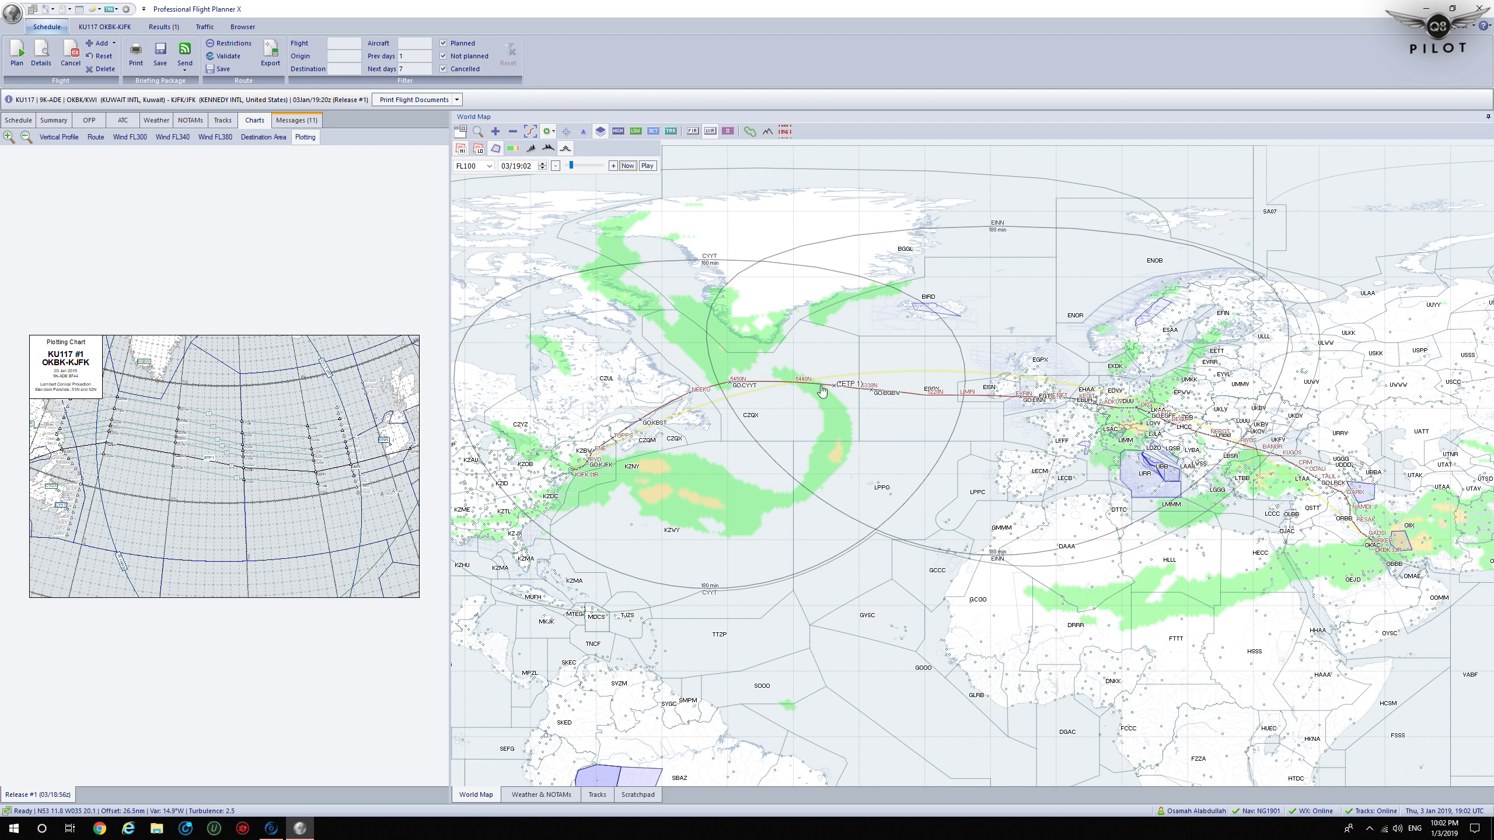
click(843, 325)
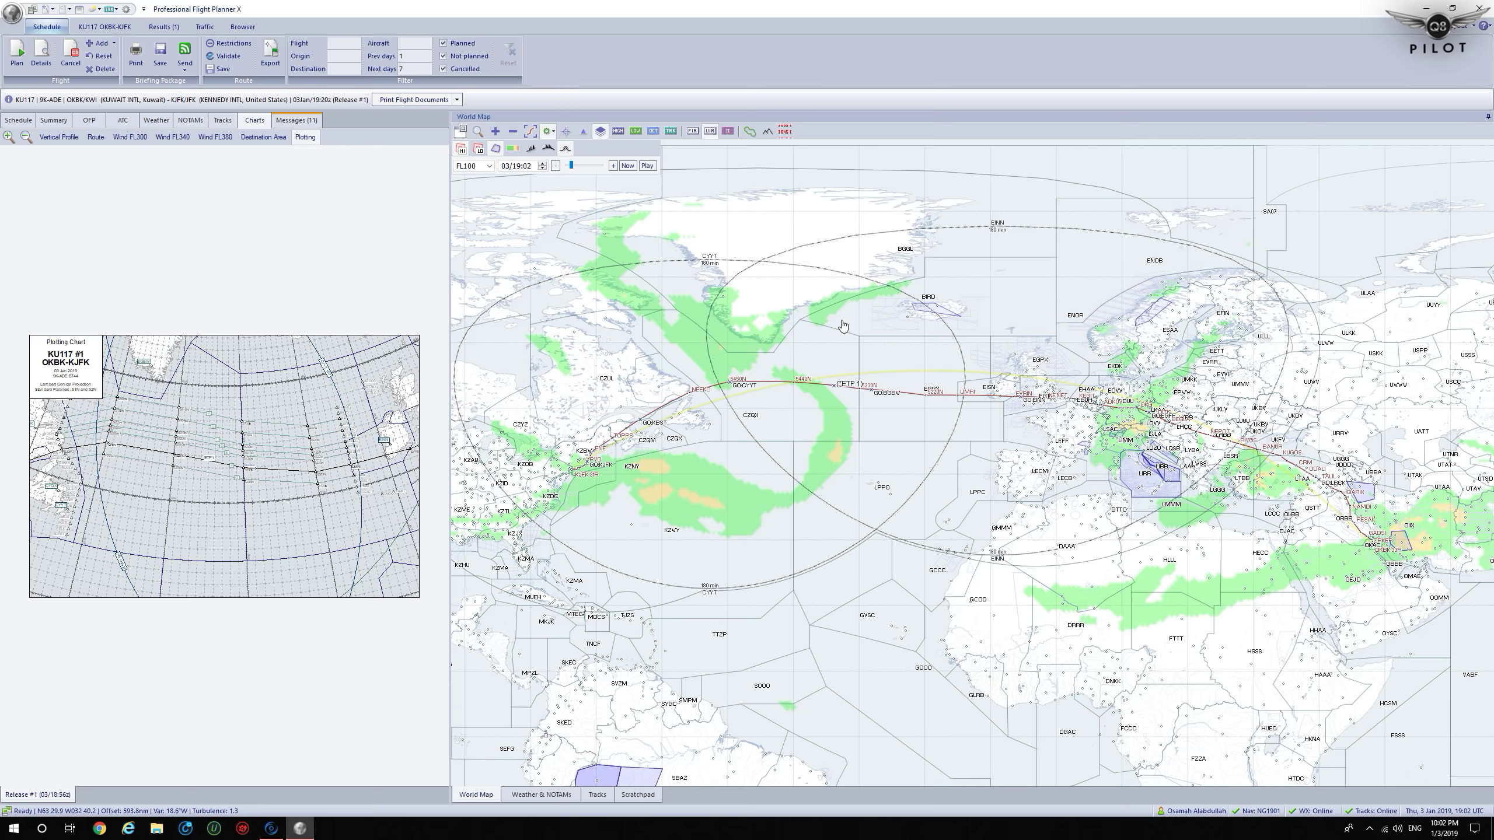
- Open the route export for the flight and name the route OKBKKJFK
click(270, 54)
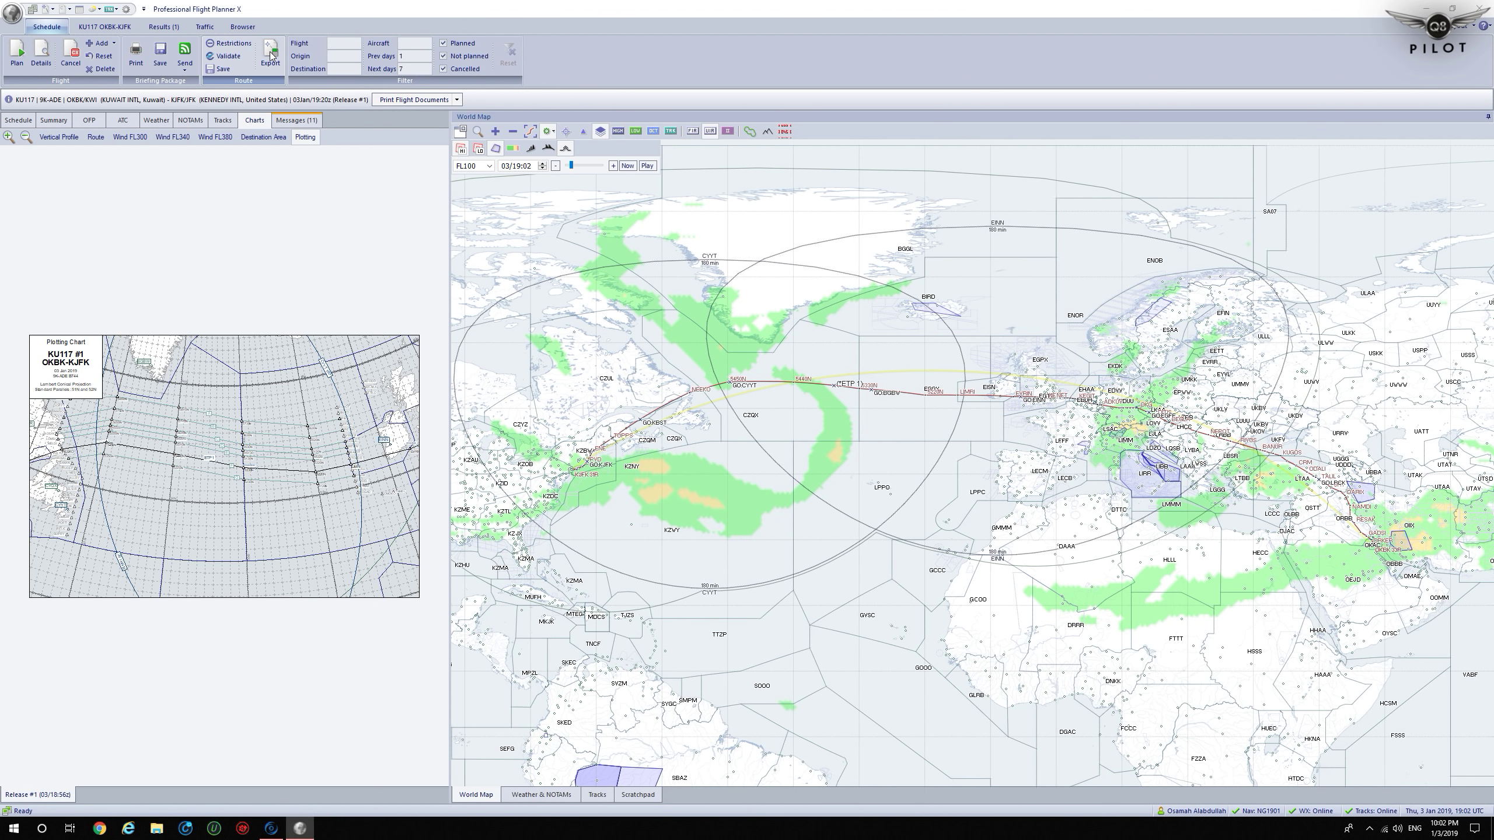
click(686, 295)
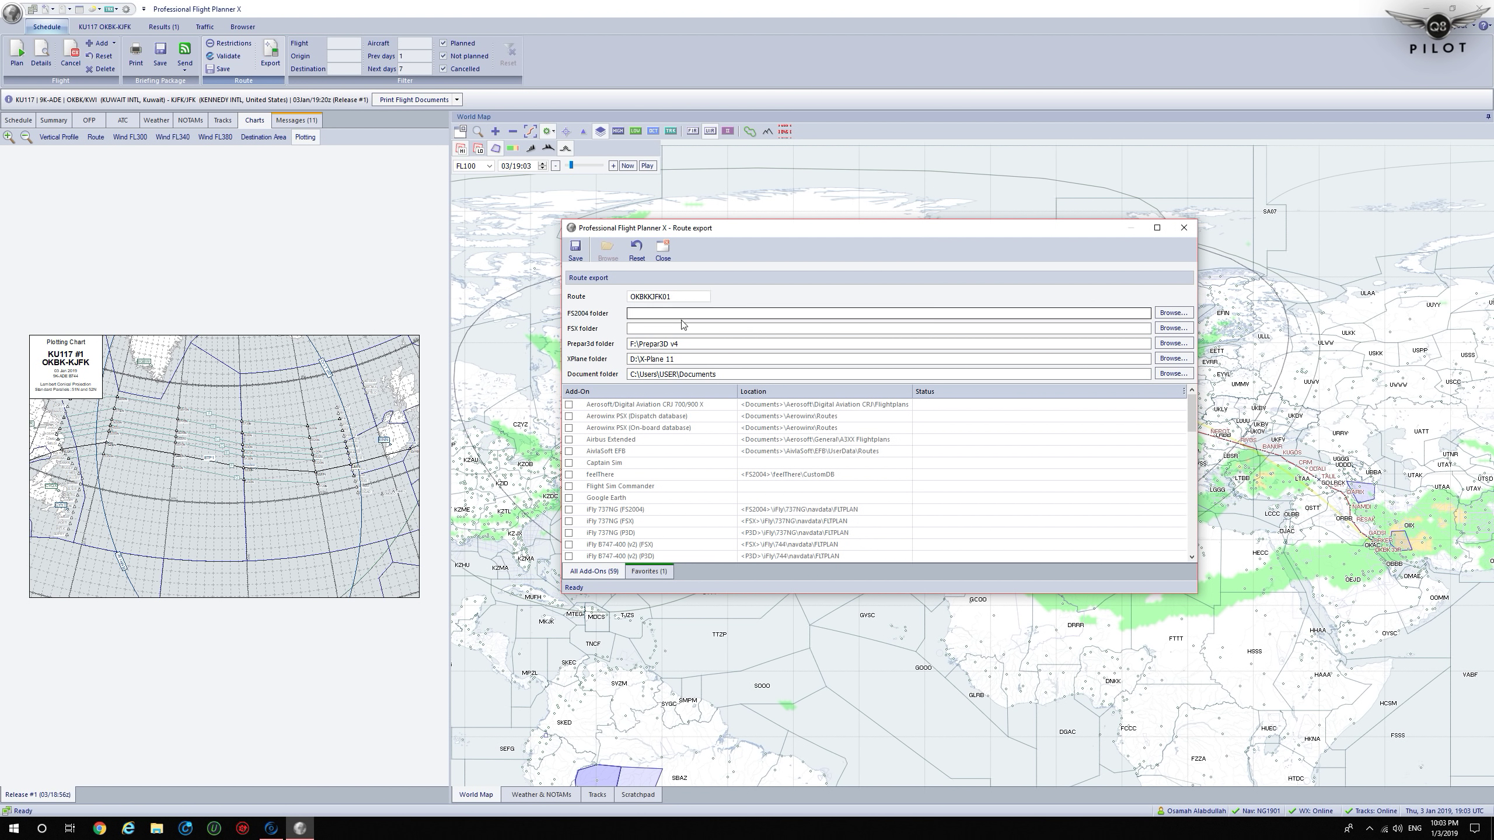
key(BackSpace)
key(BackSpace)
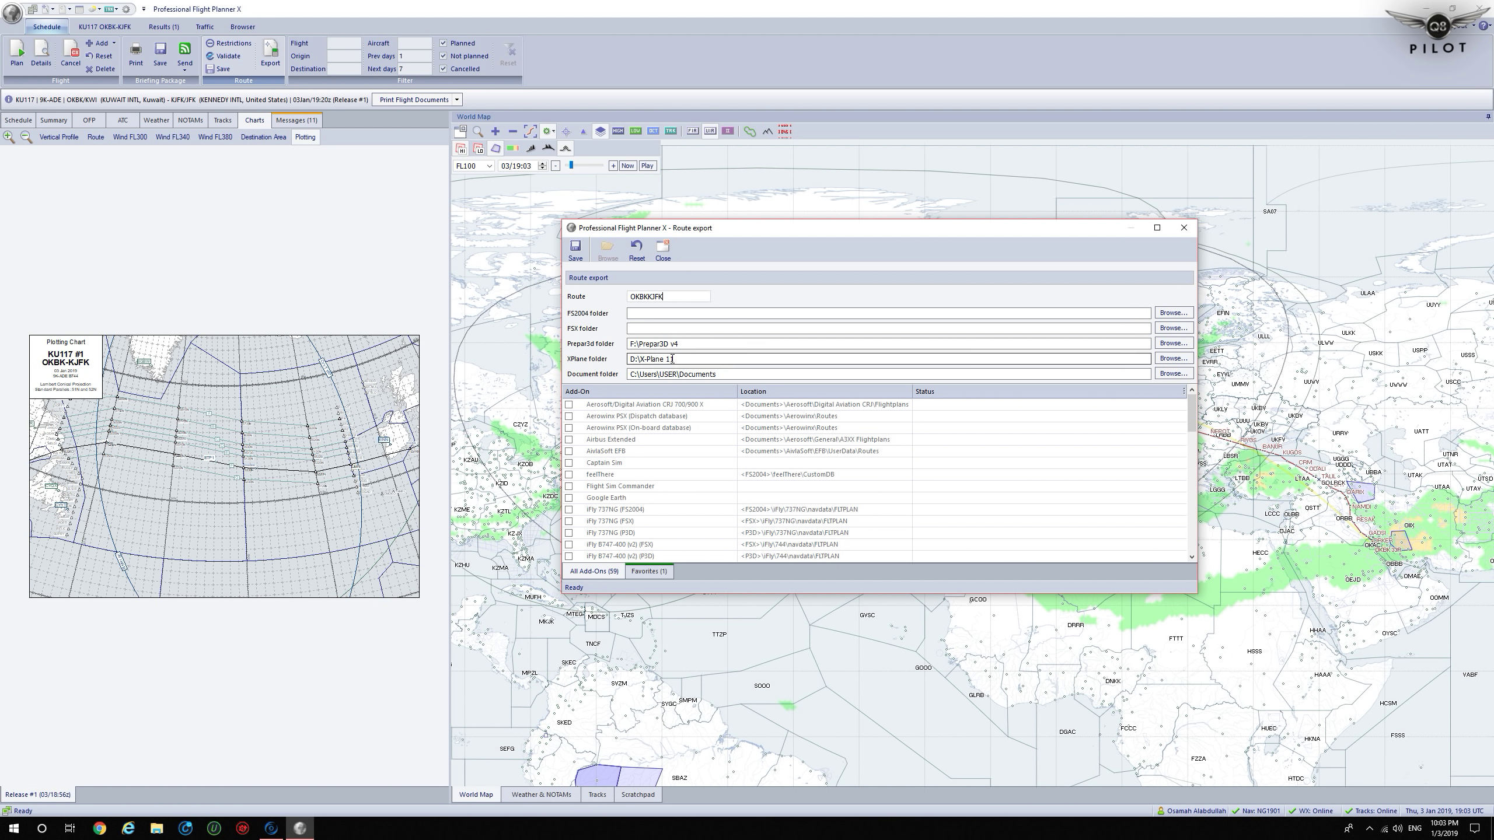
drag(686, 360, 623, 364)
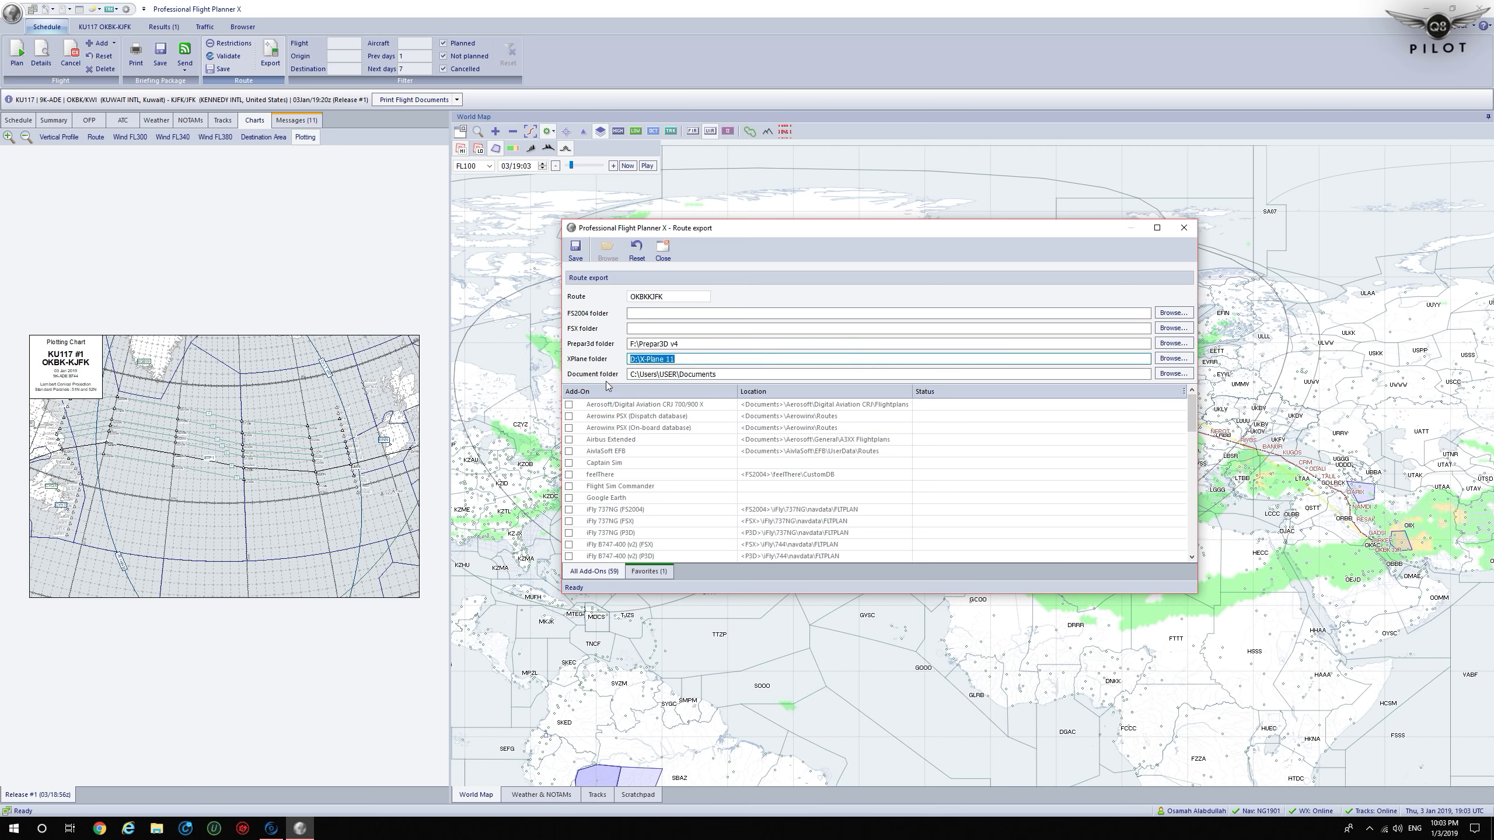
- Enable PMDG Simulations B747 (P3D) as an export add-on for the route
scroll(694, 438, down, 6)
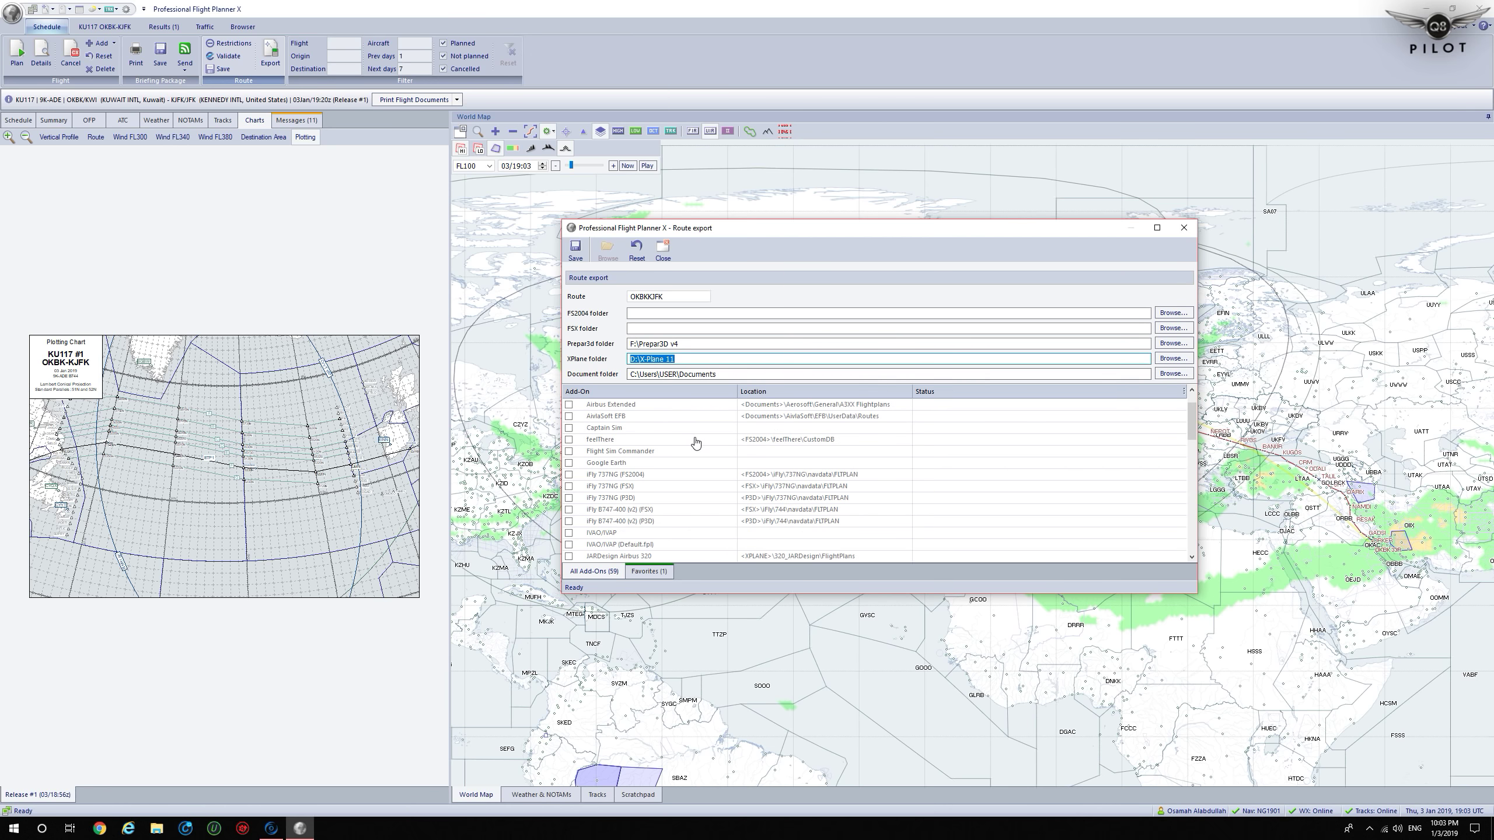
scroll(695, 442, down, 2)
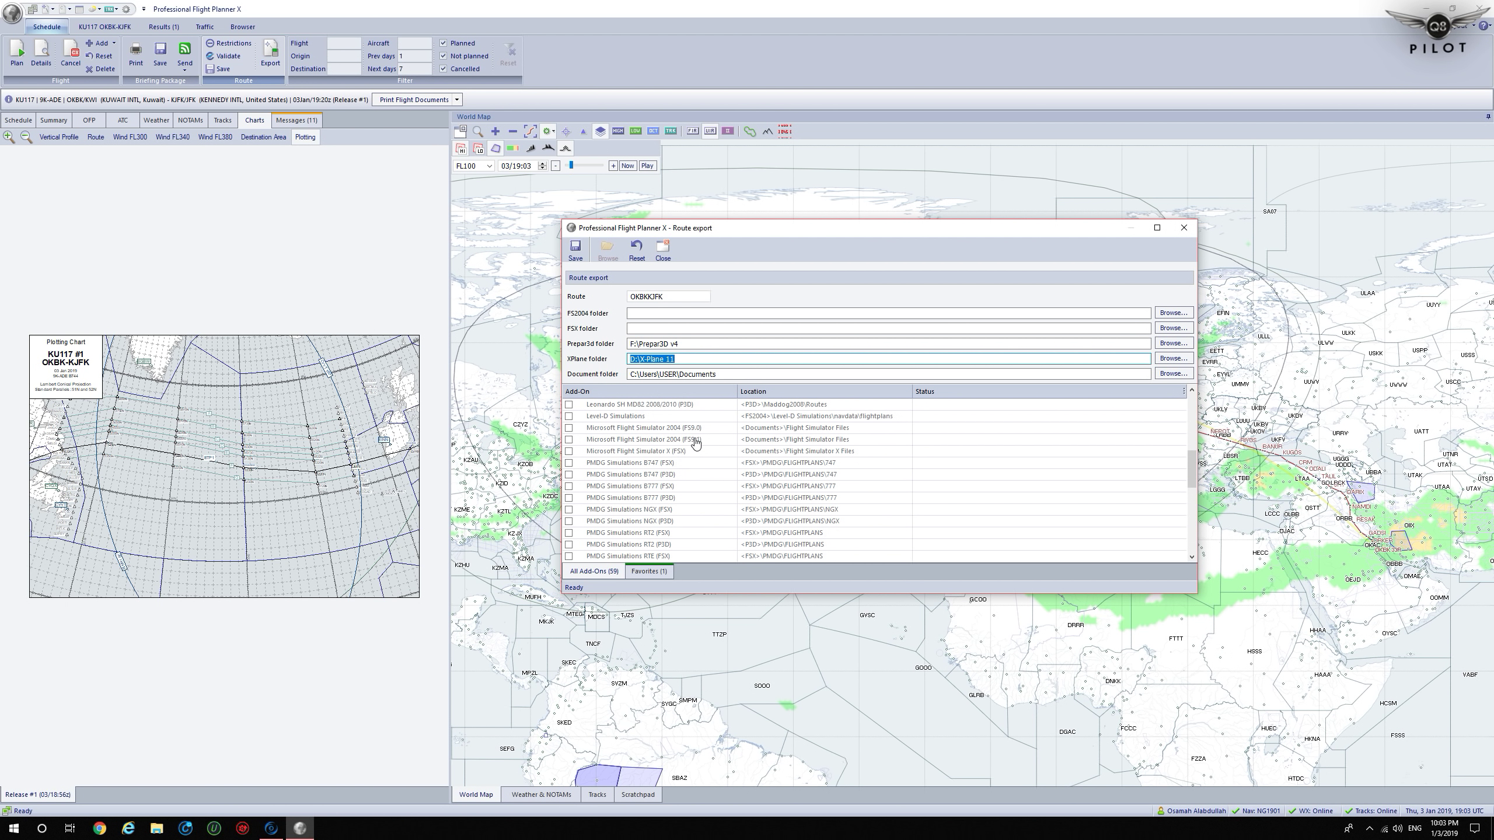
scroll(696, 442, down, 1)
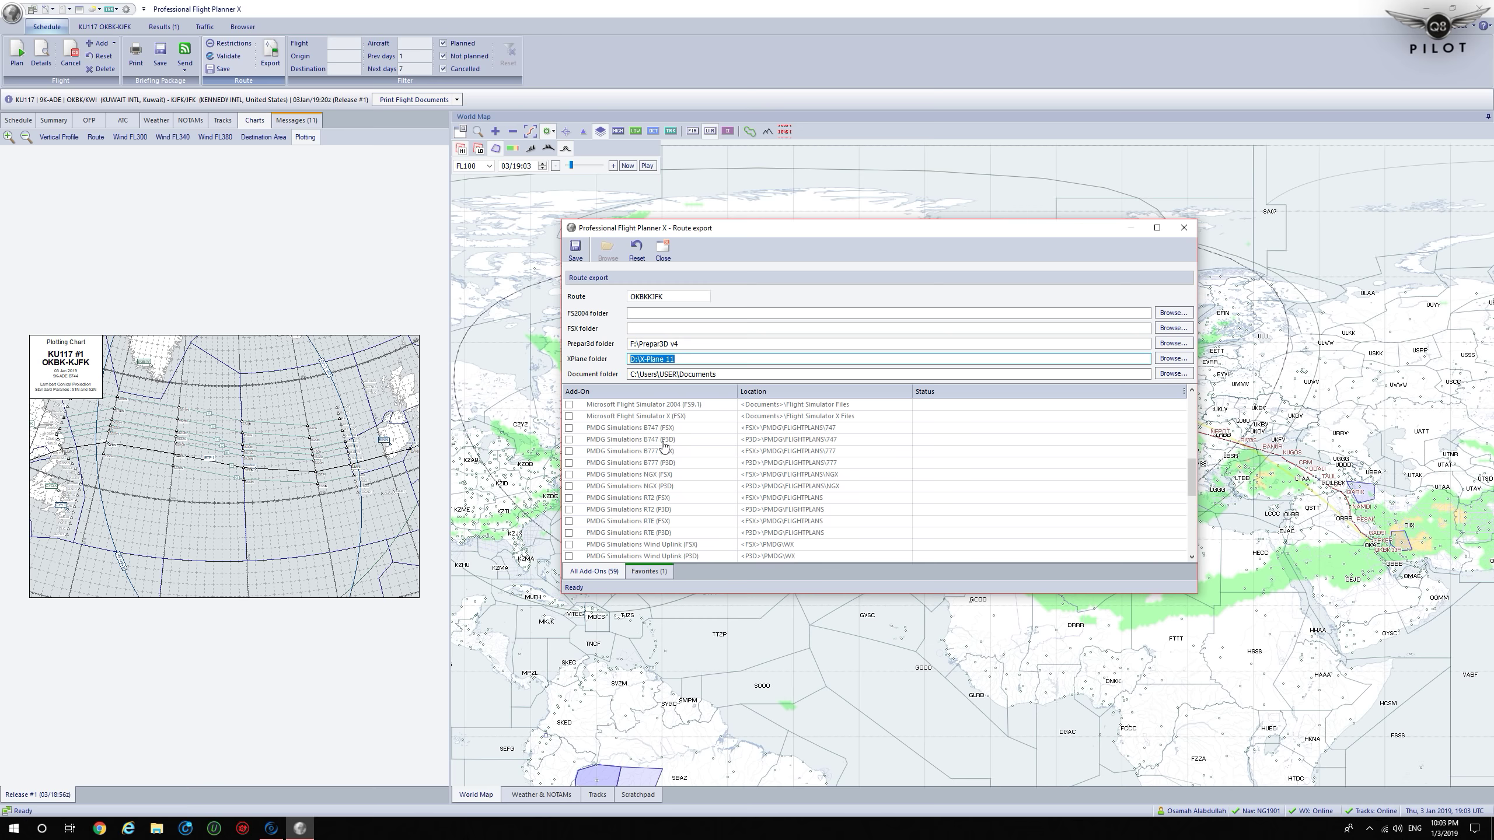
click(569, 440)
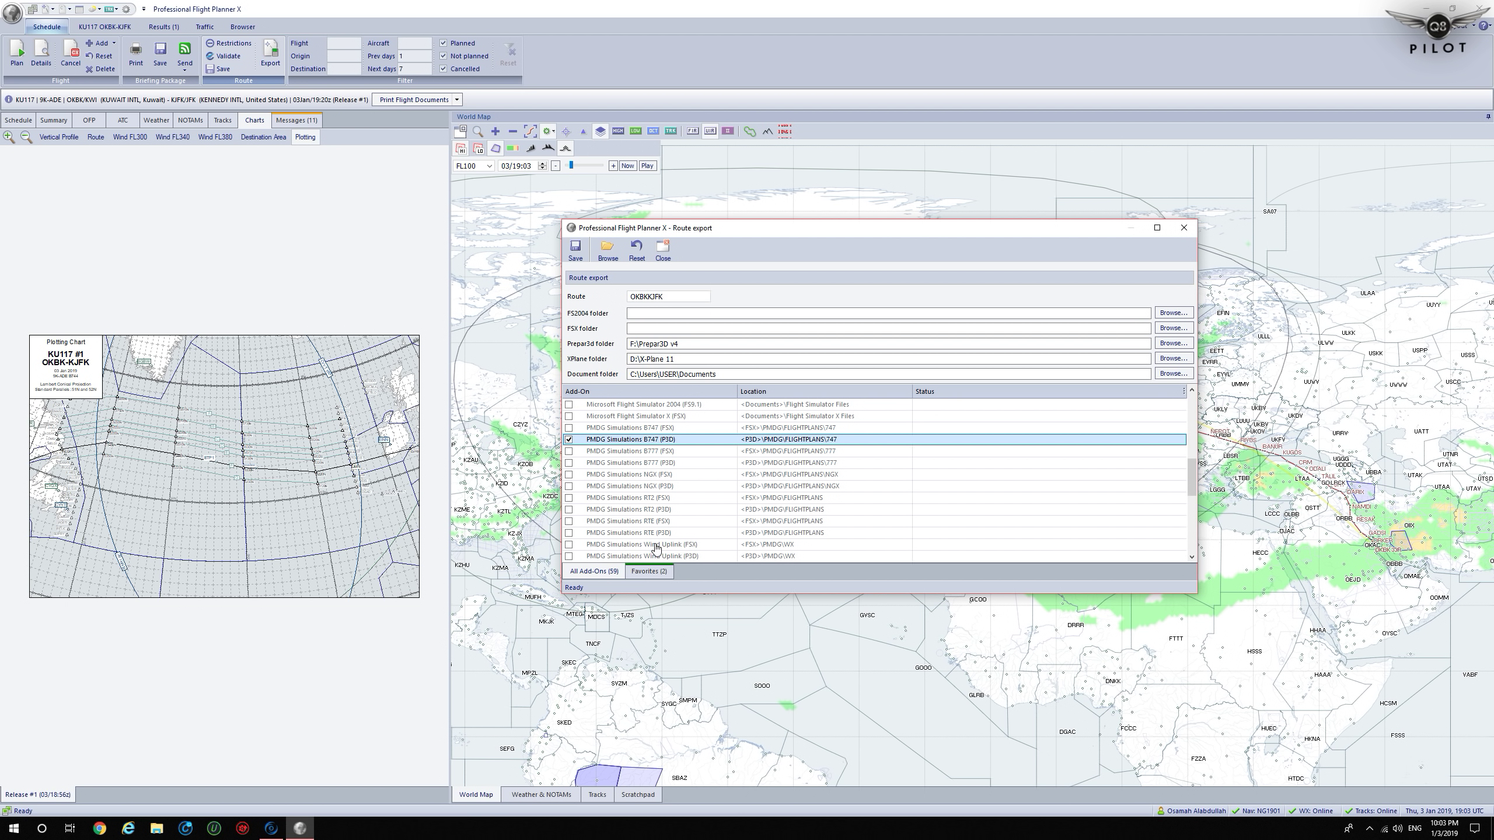
scroll(660, 560, down, 1)
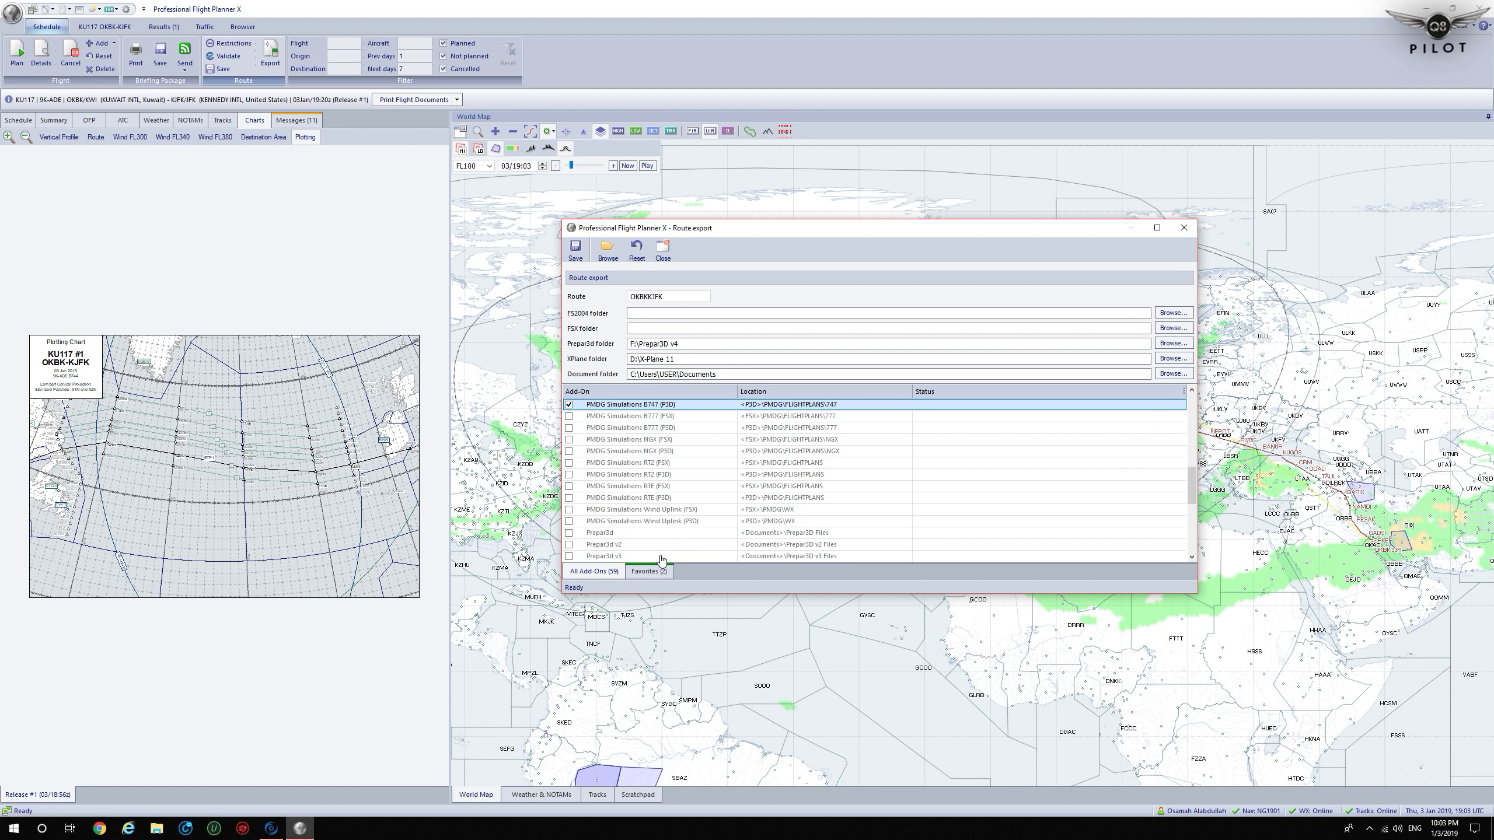
- Enable PMDG Simulations Wind Uplink (P3D) and Prepar3d v4 as further export add-ons for the route
click(569, 522)
scroll(625, 537, down, 1)
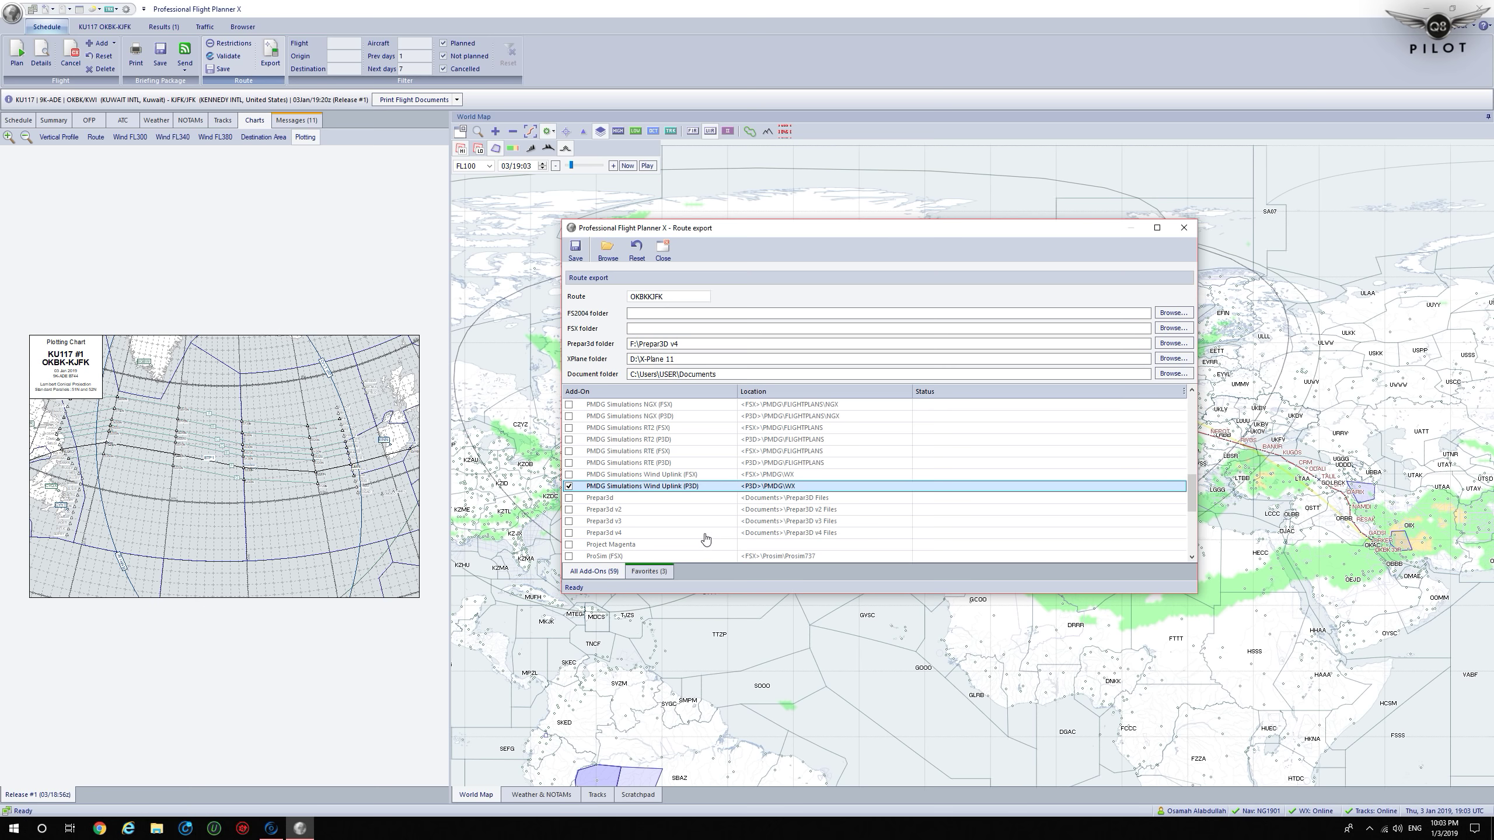
click(569, 533)
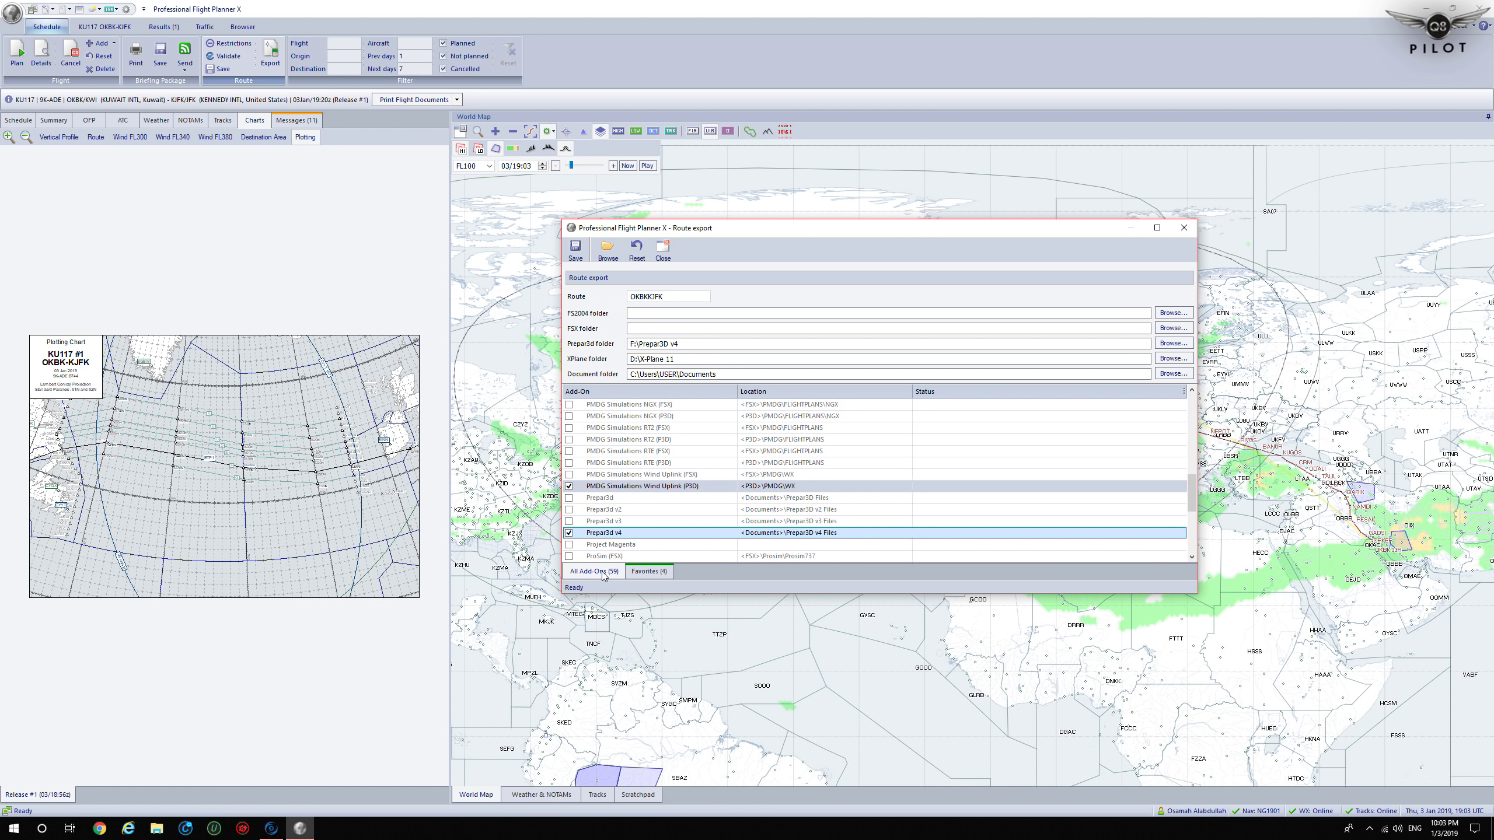
- Save the OKBKKJFK route to all enabled add-ons, check their save status and close the route export
scroll(636, 552, down, 6)
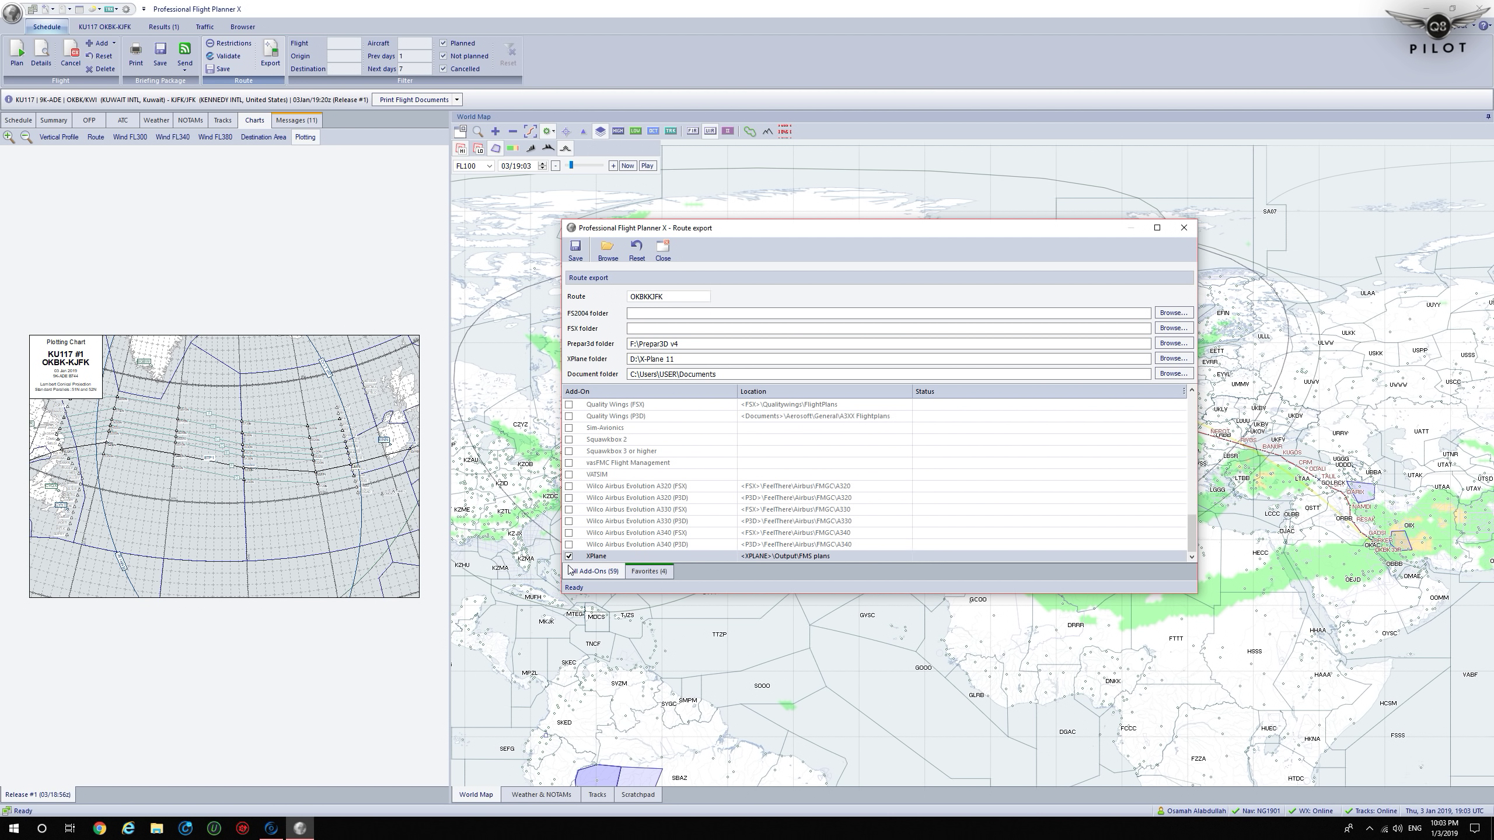
click(576, 251)
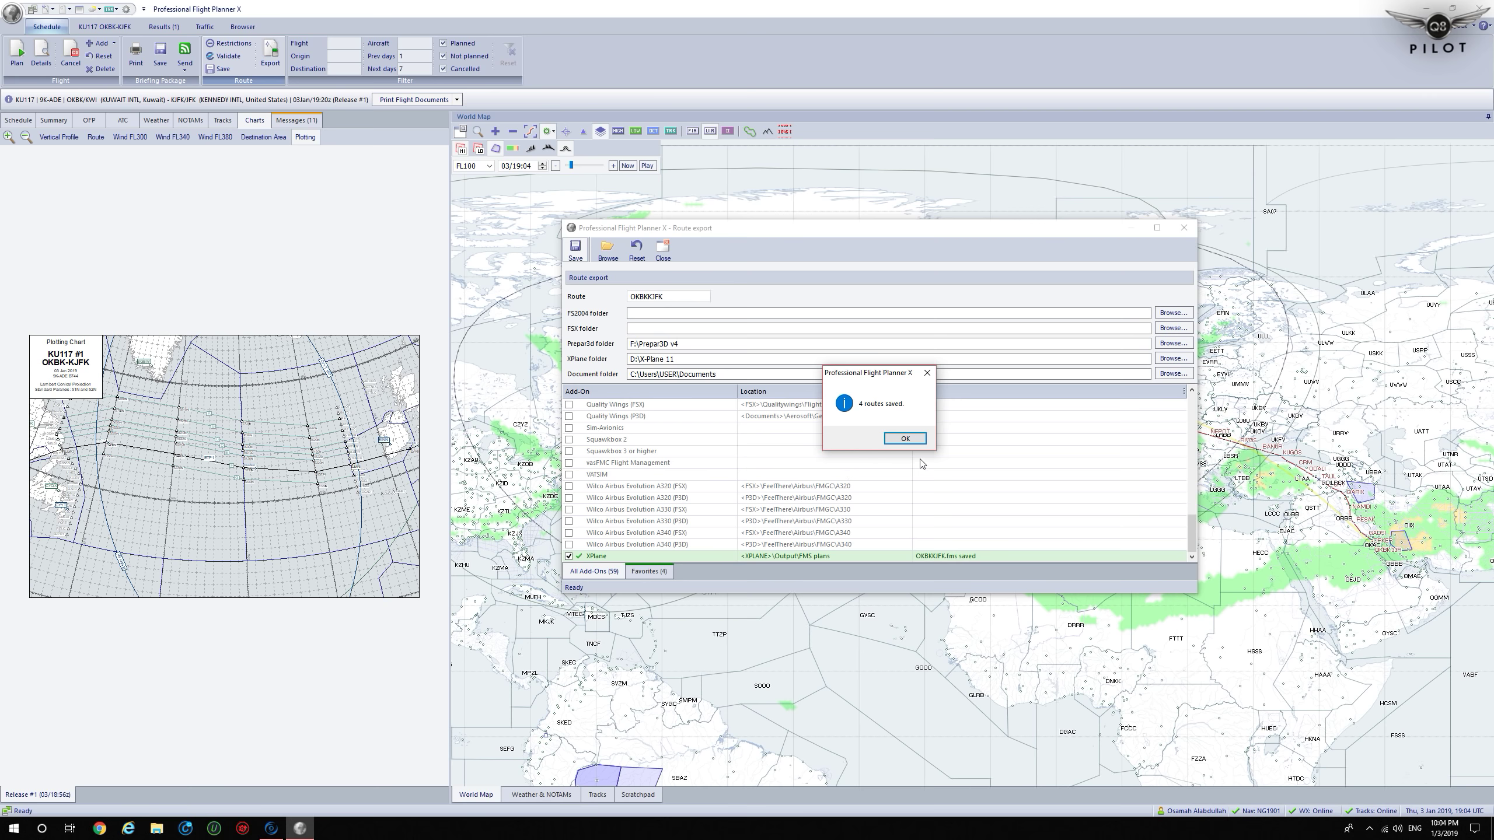
click(905, 438)
scroll(832, 510, up, 4)
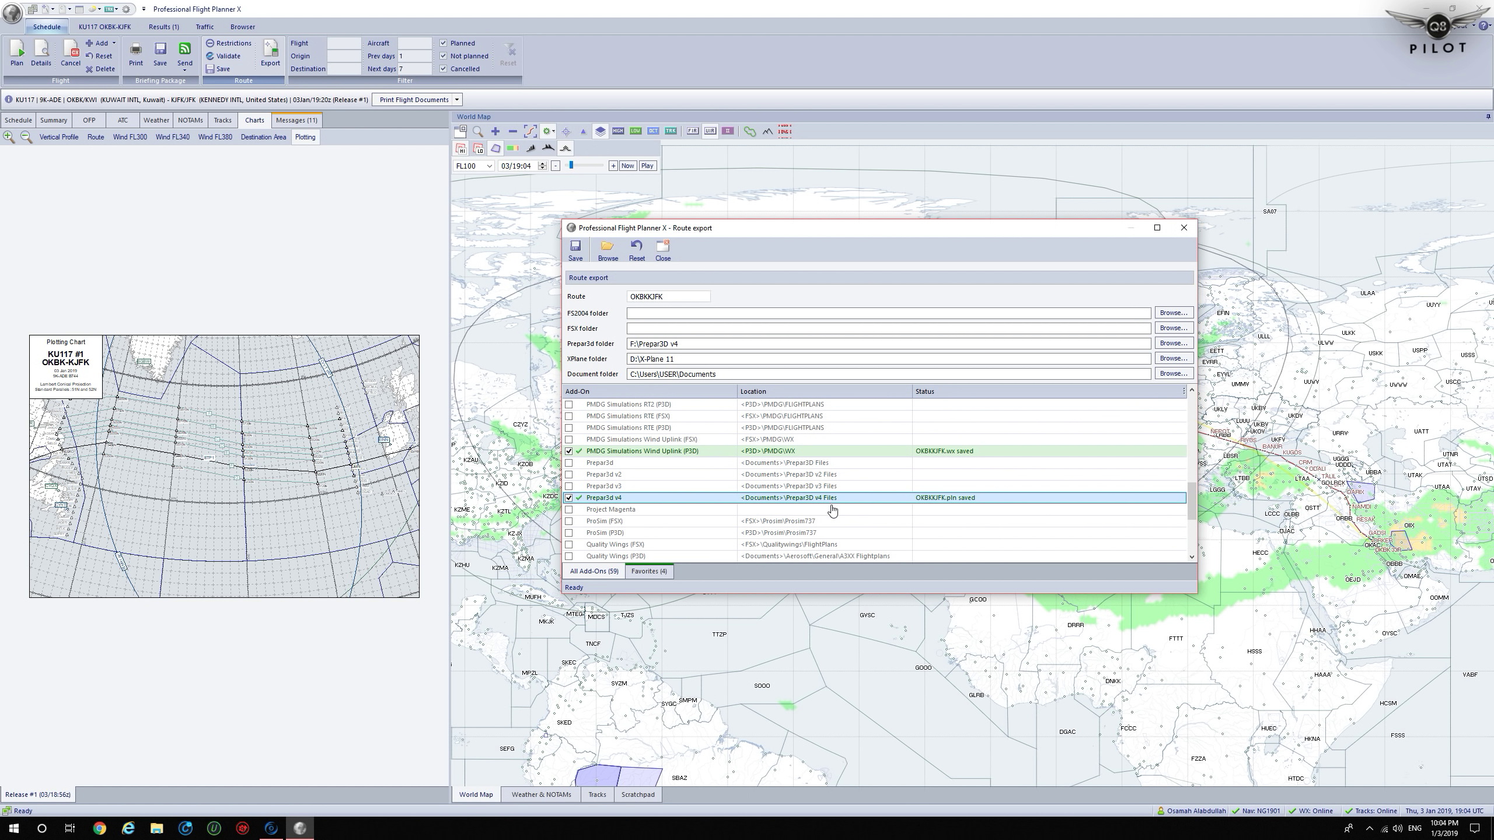
scroll(884, 496, up, 2)
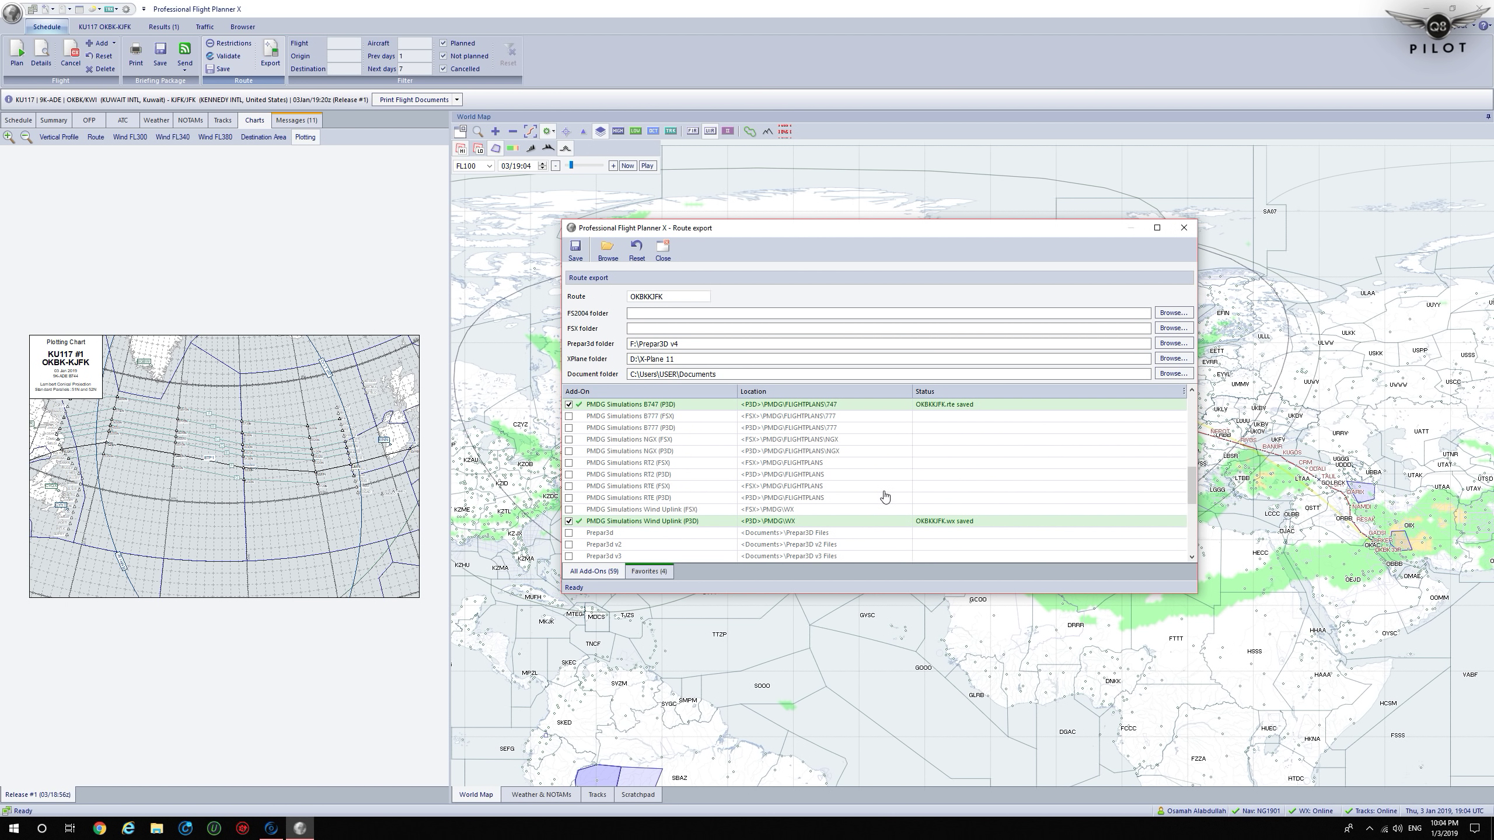
scroll(885, 496, up, 2)
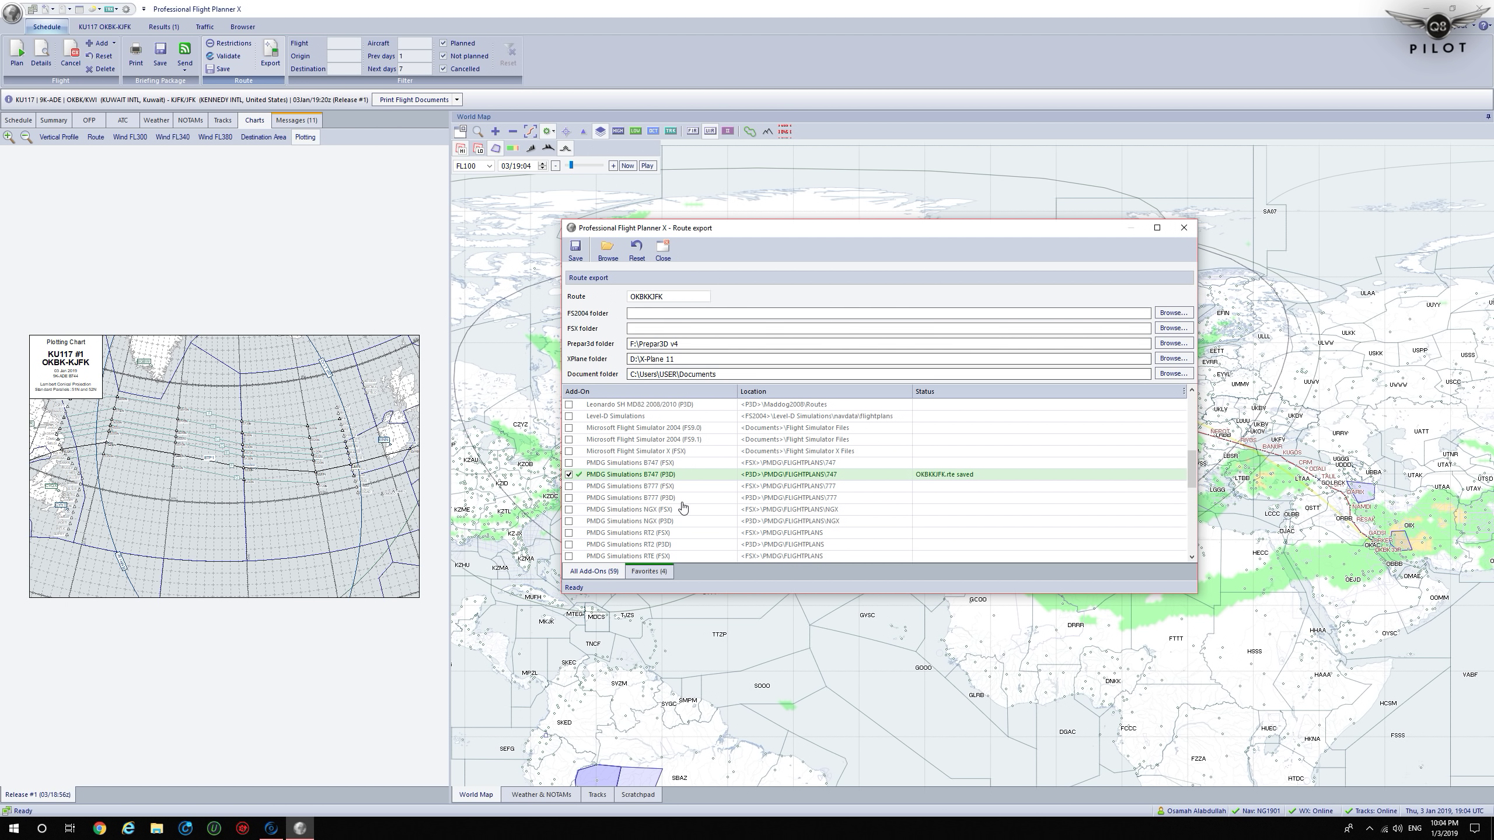
click(1184, 227)
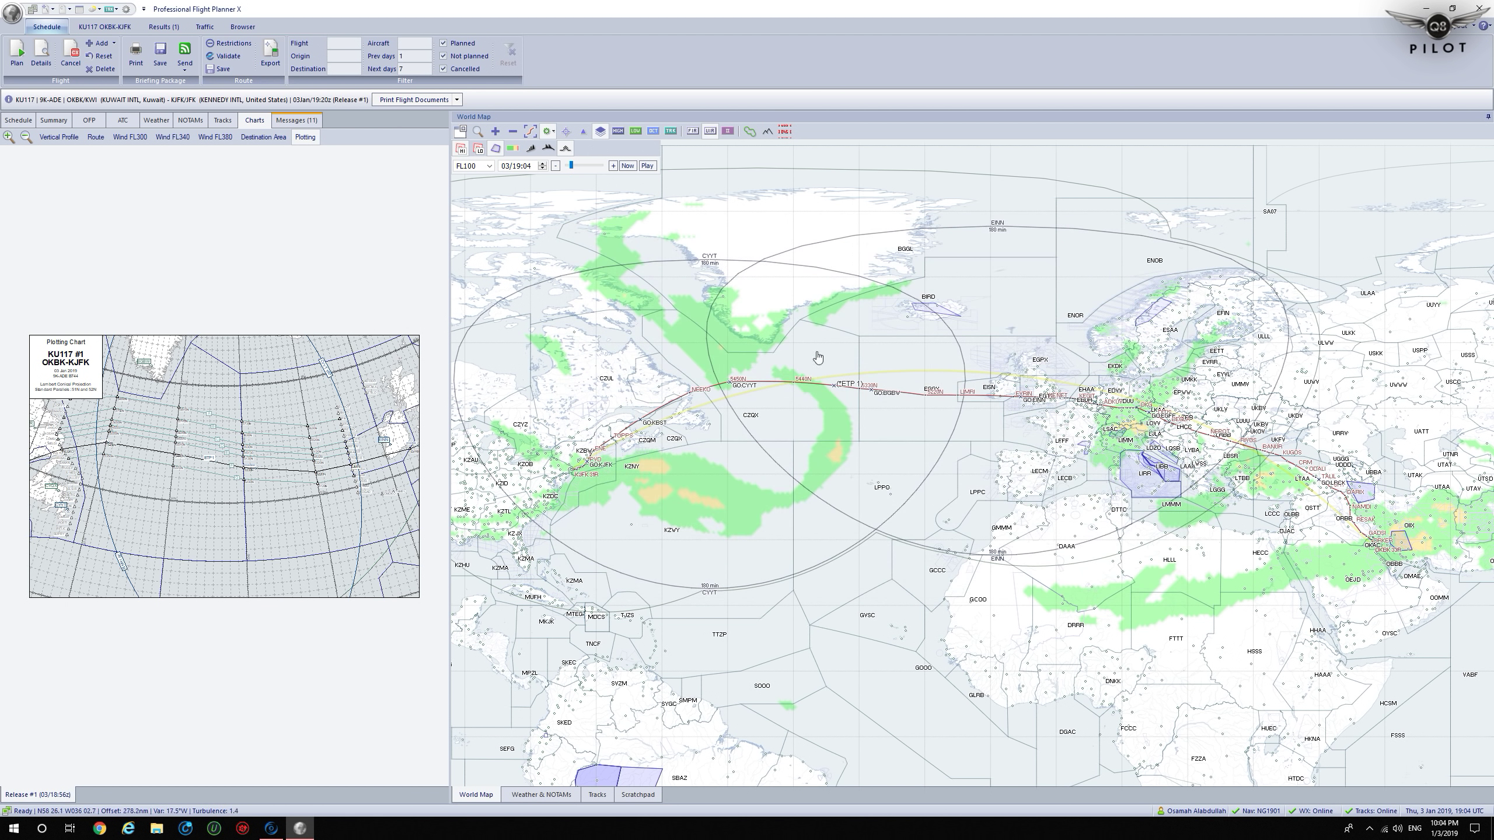
- Print the flight documents with Microsoft Print to PDF as OKBKKJFK on the Desktop and look through the briefing package
click(410, 101)
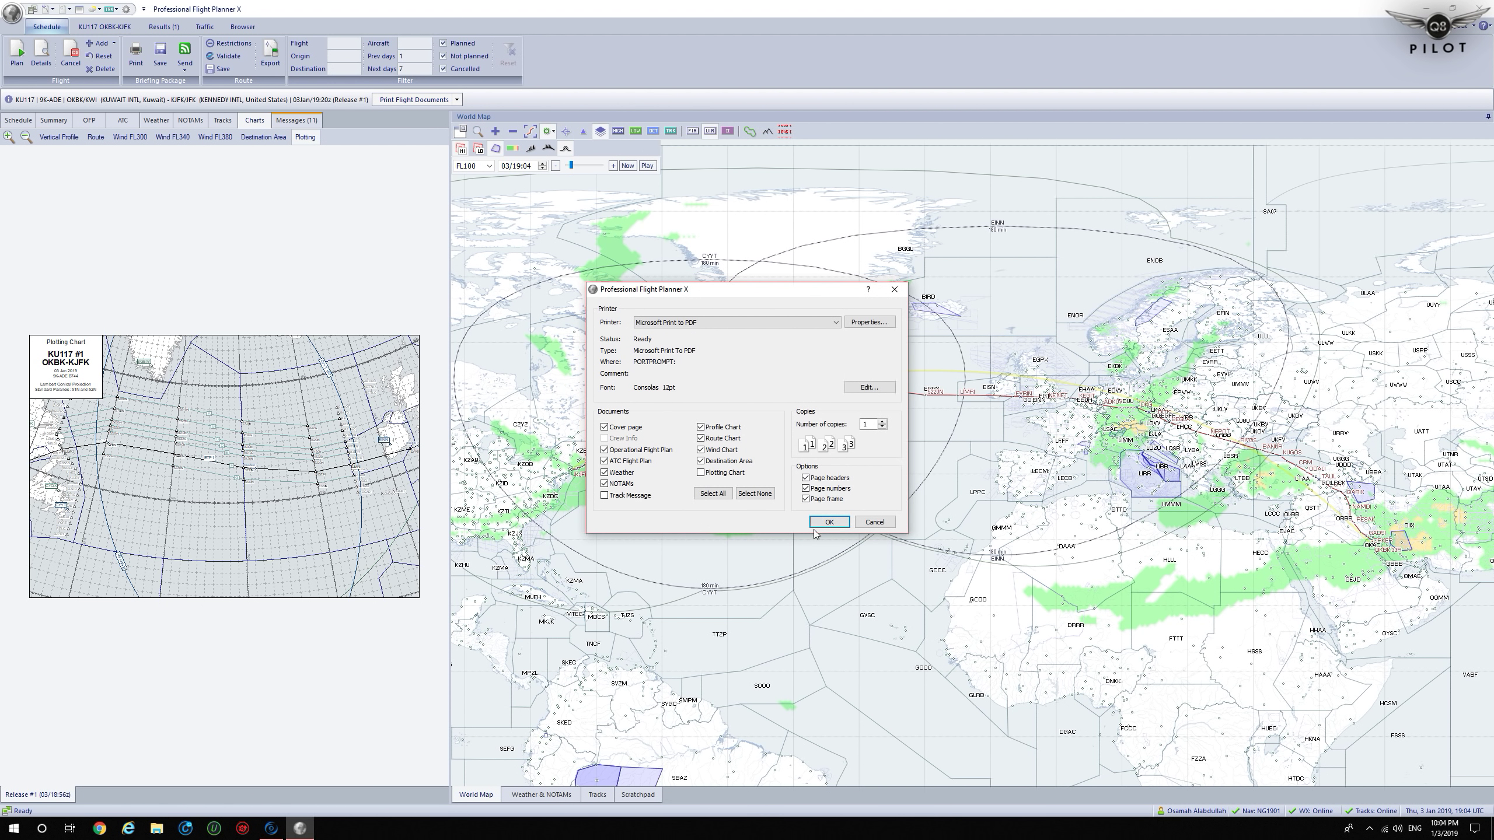
click(826, 523)
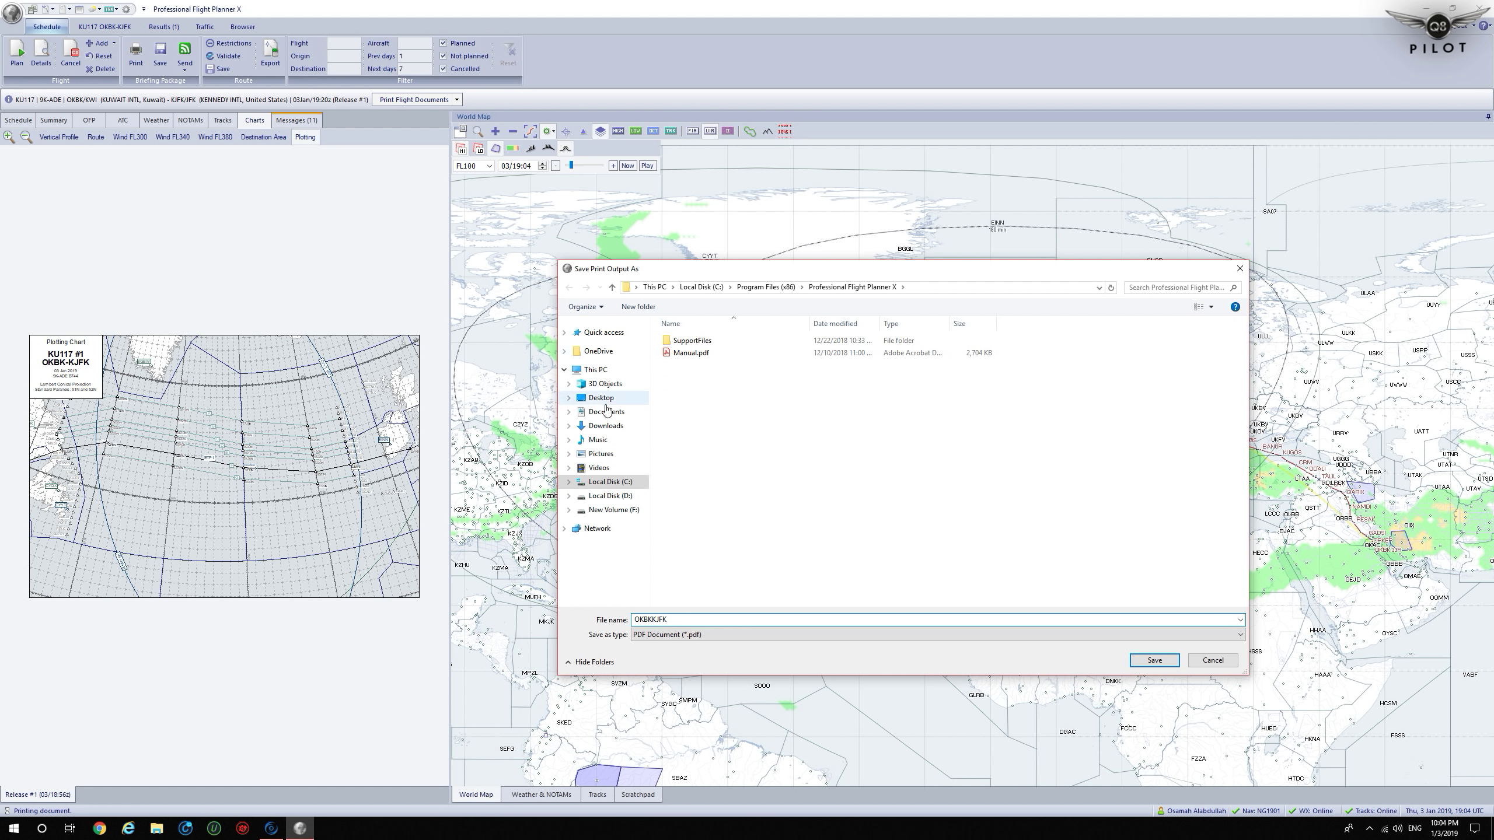
click(605, 401)
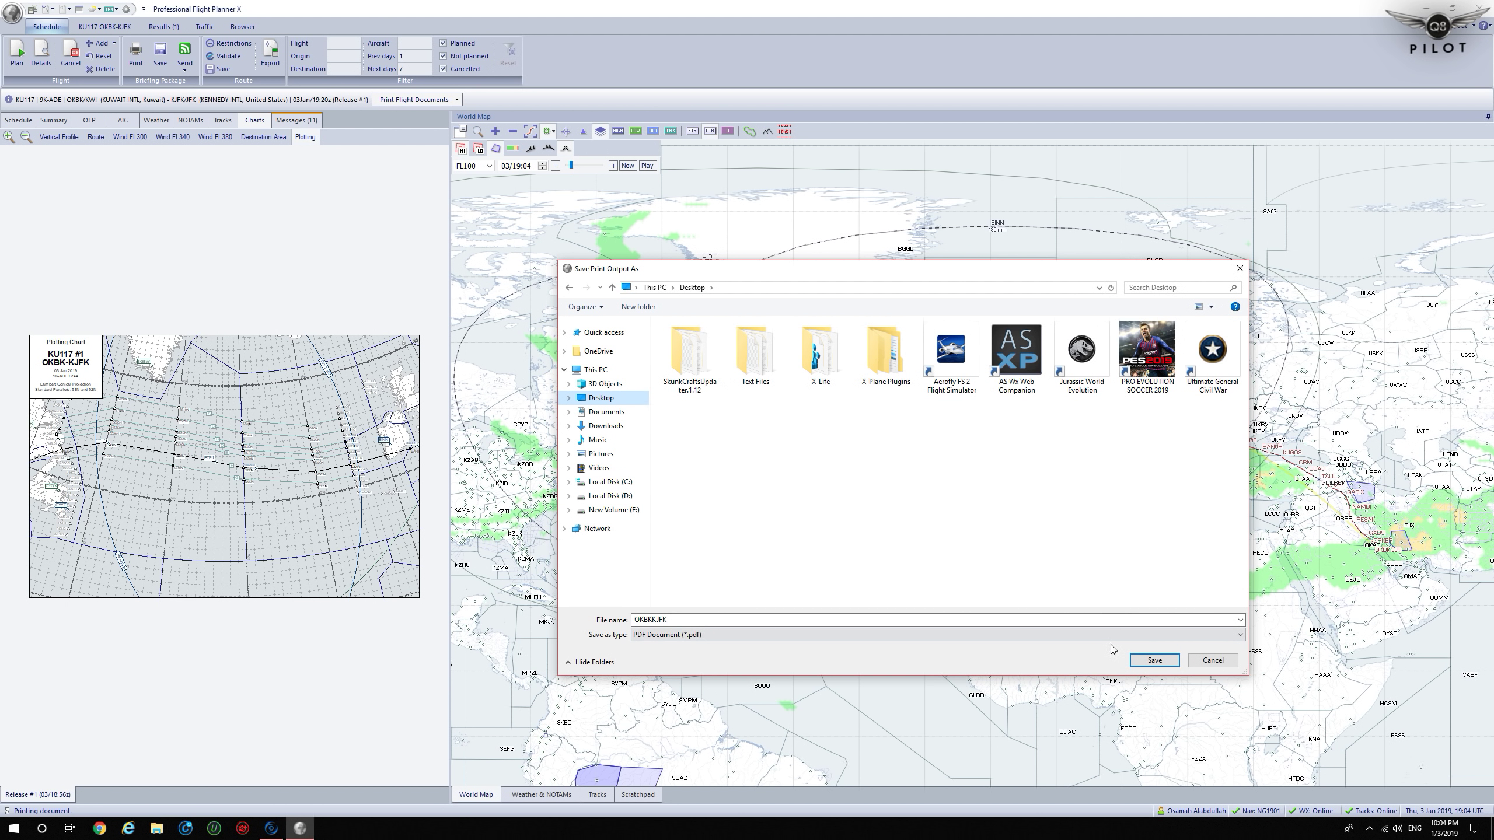
click(1154, 660)
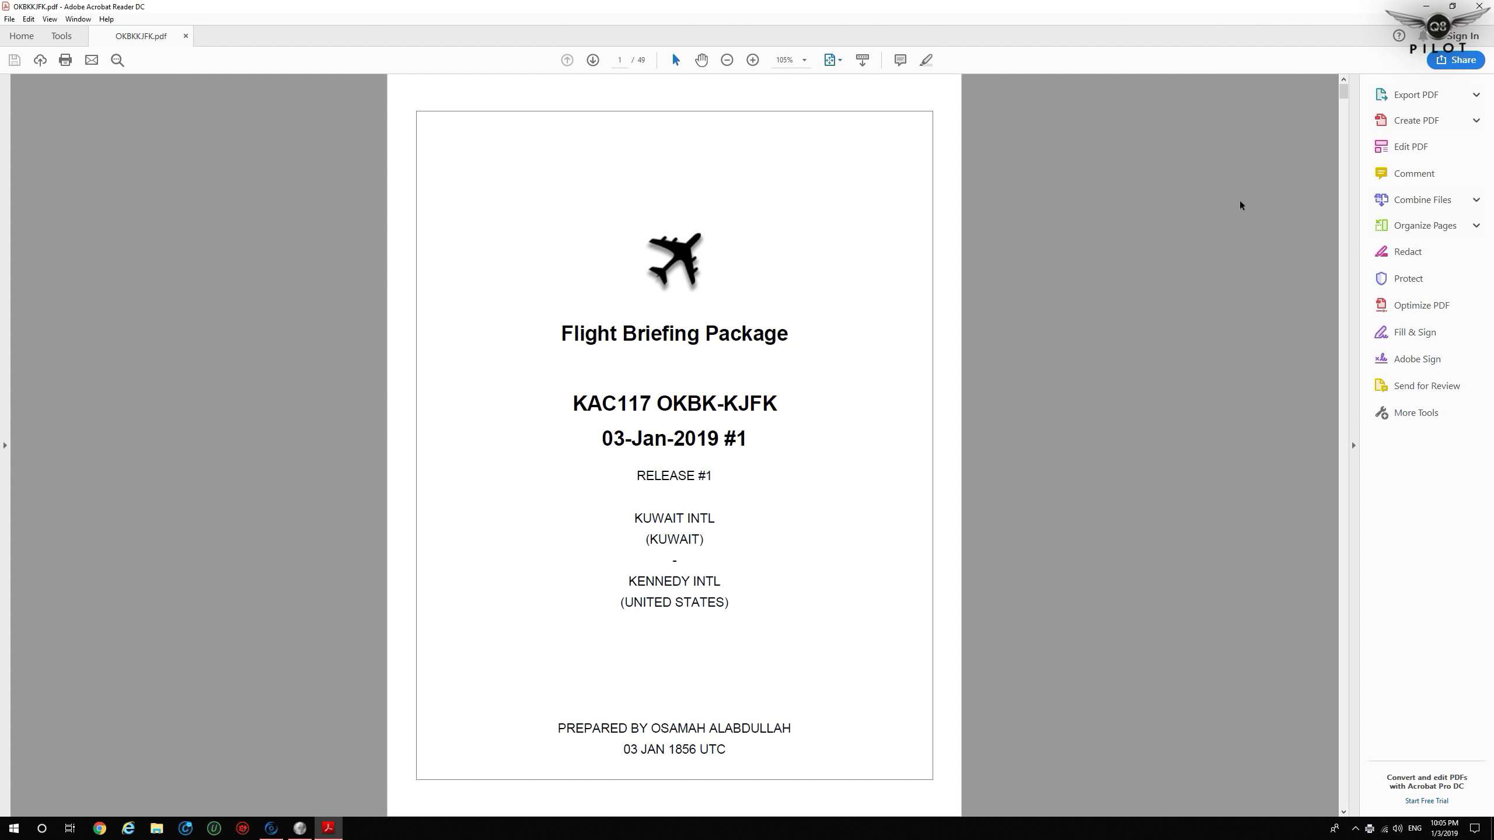
scroll(1074, 340, down, 4)
scroll(1074, 341, up, 4)
drag(1344, 91, 1316, 718)
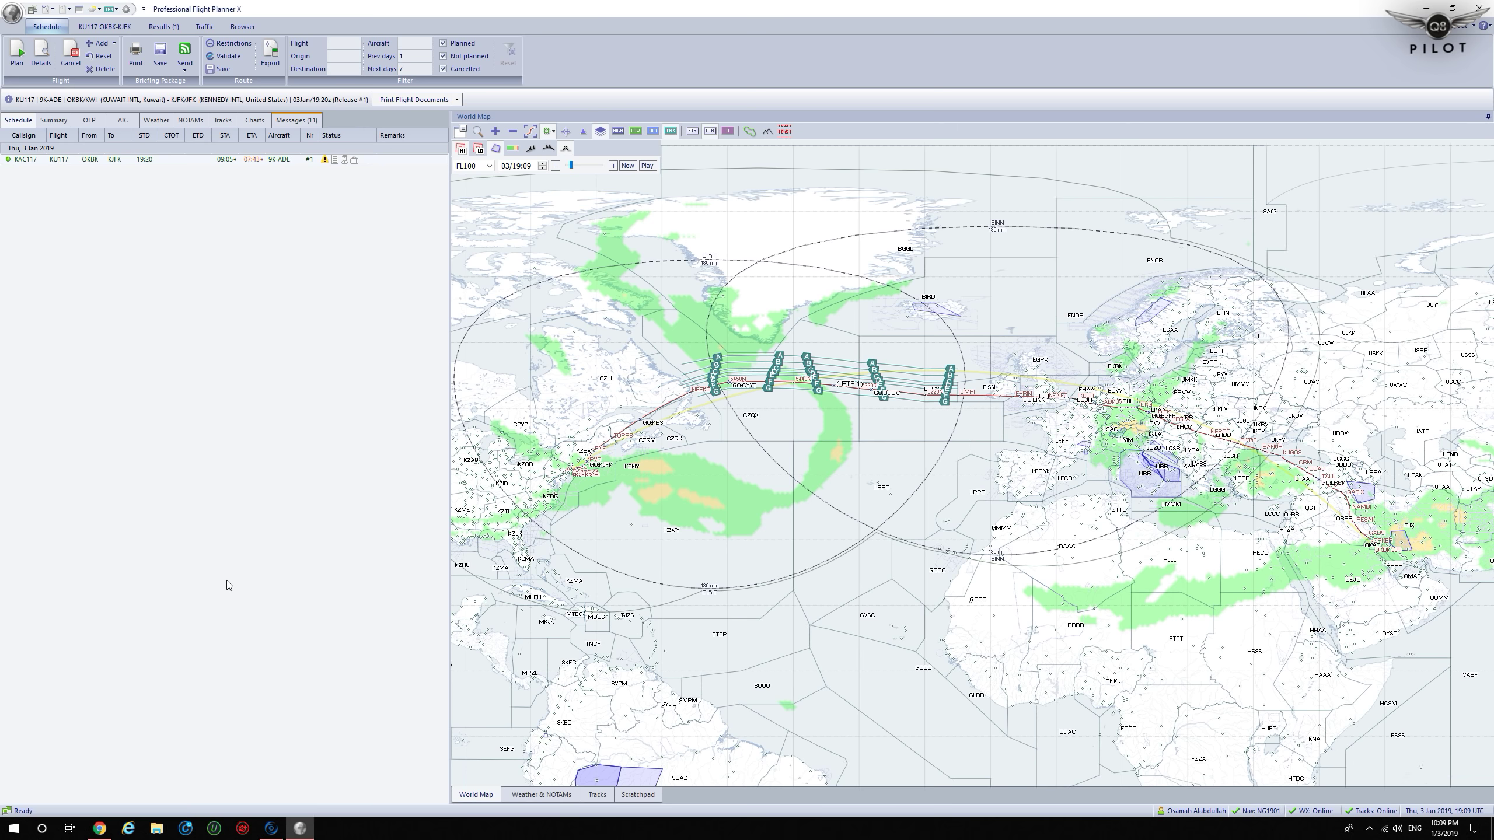
- Switch to FlightAware in Chrome and search for flights from origin KIAH to destination KORD
click(100, 829)
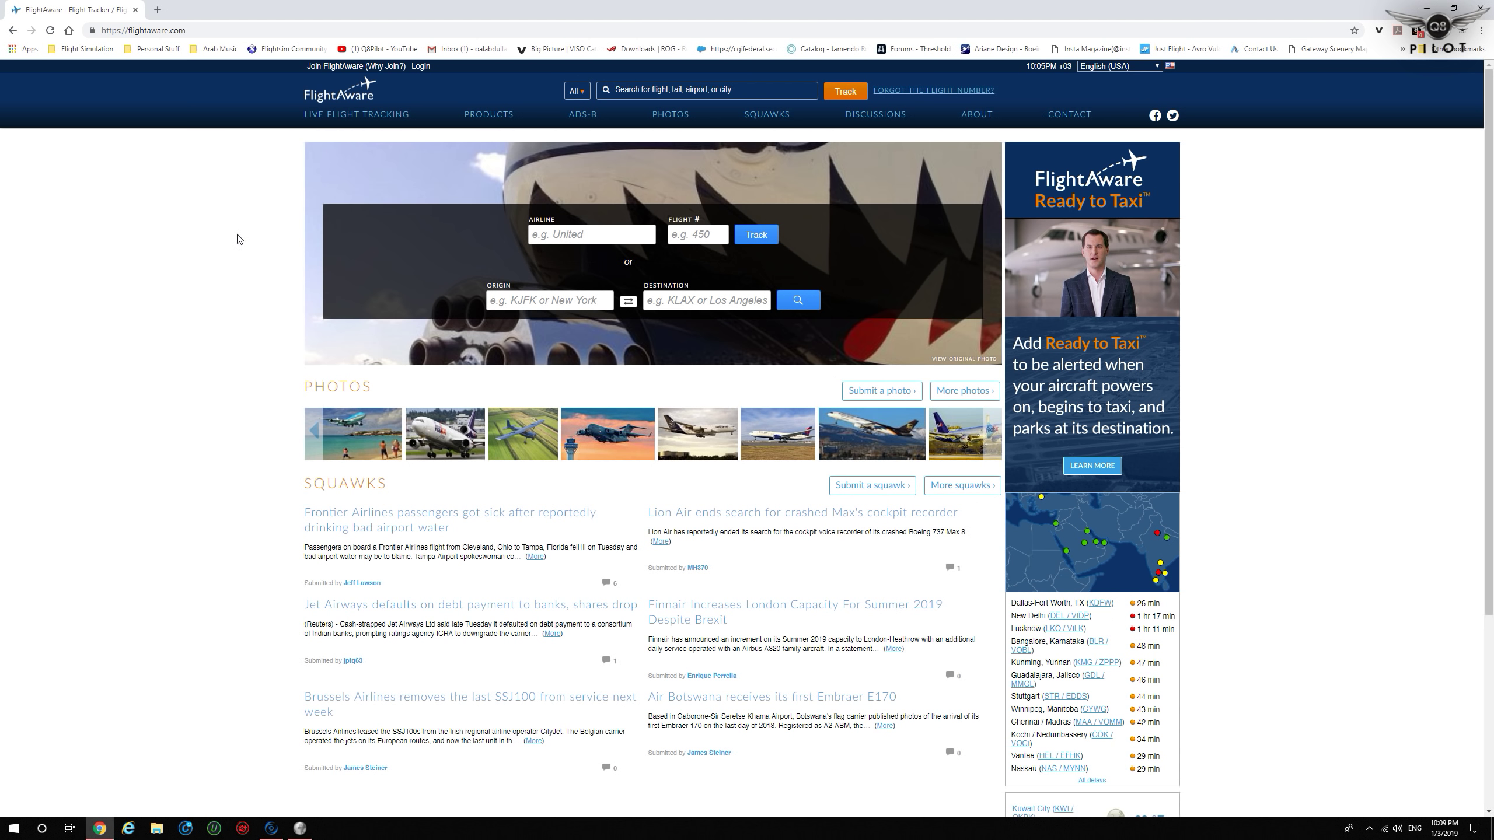
click(519, 300)
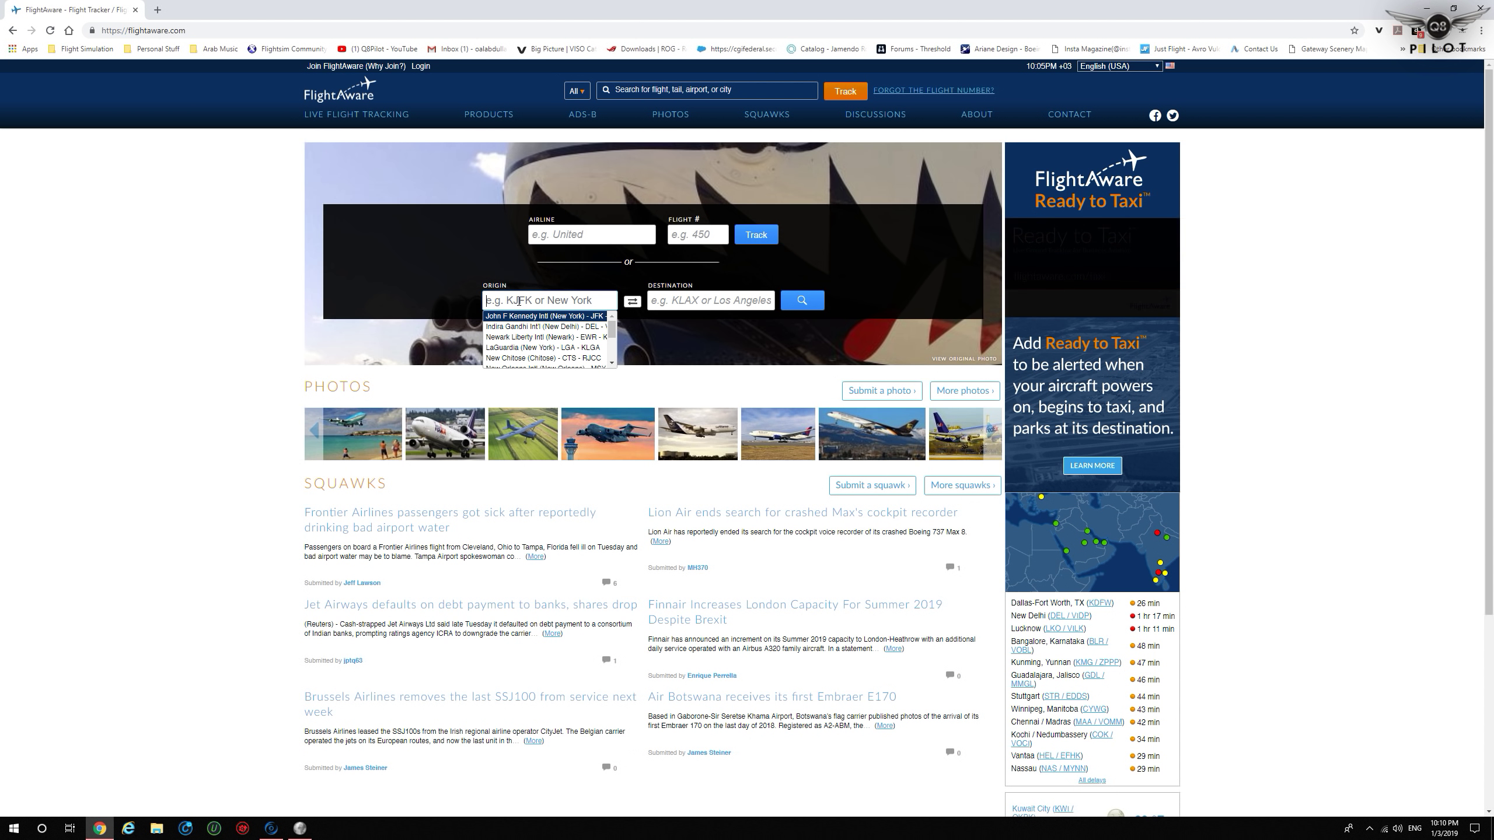
text(kiah)
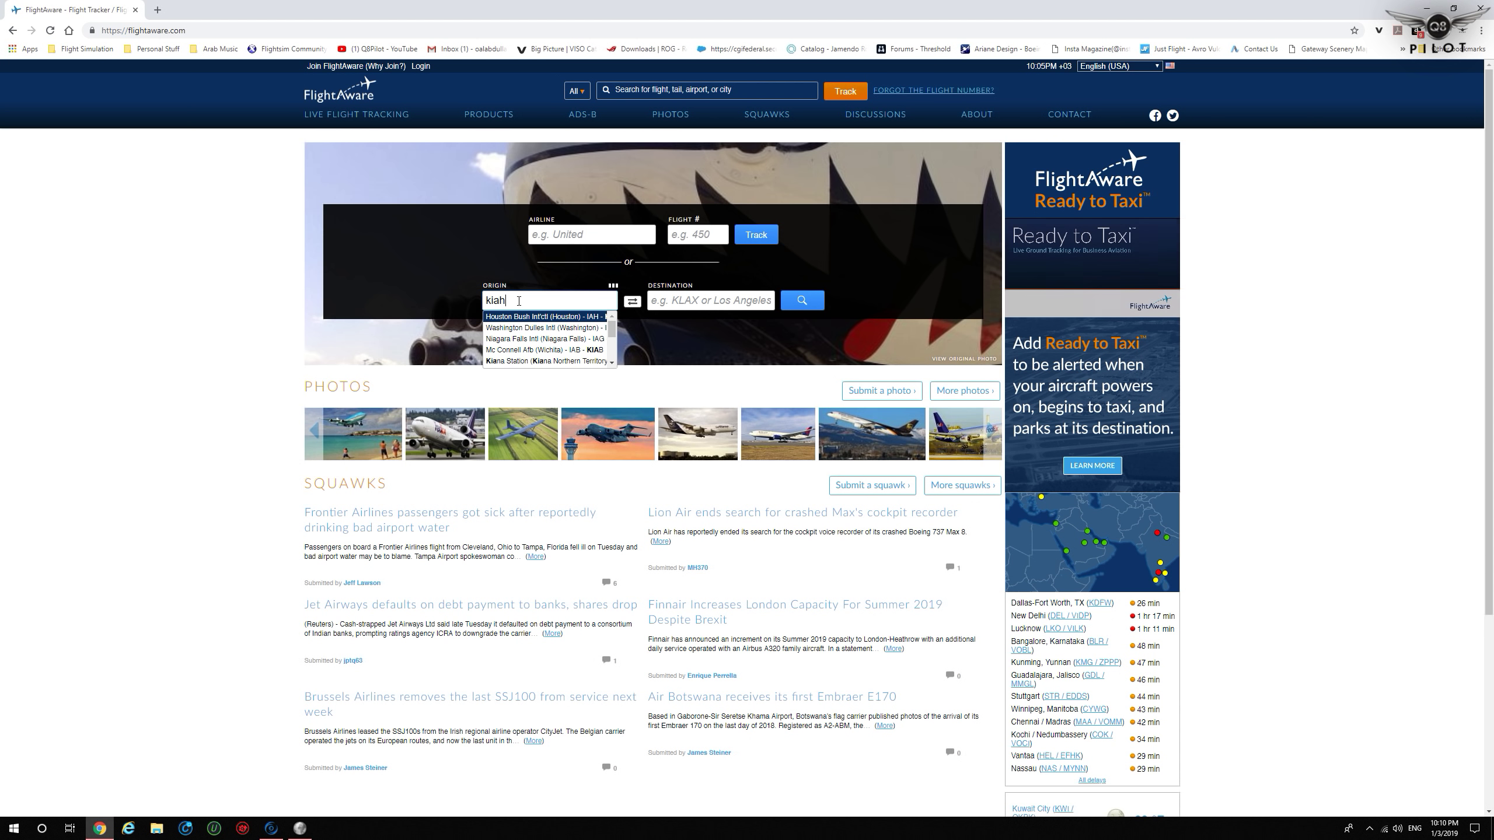
click(531, 319)
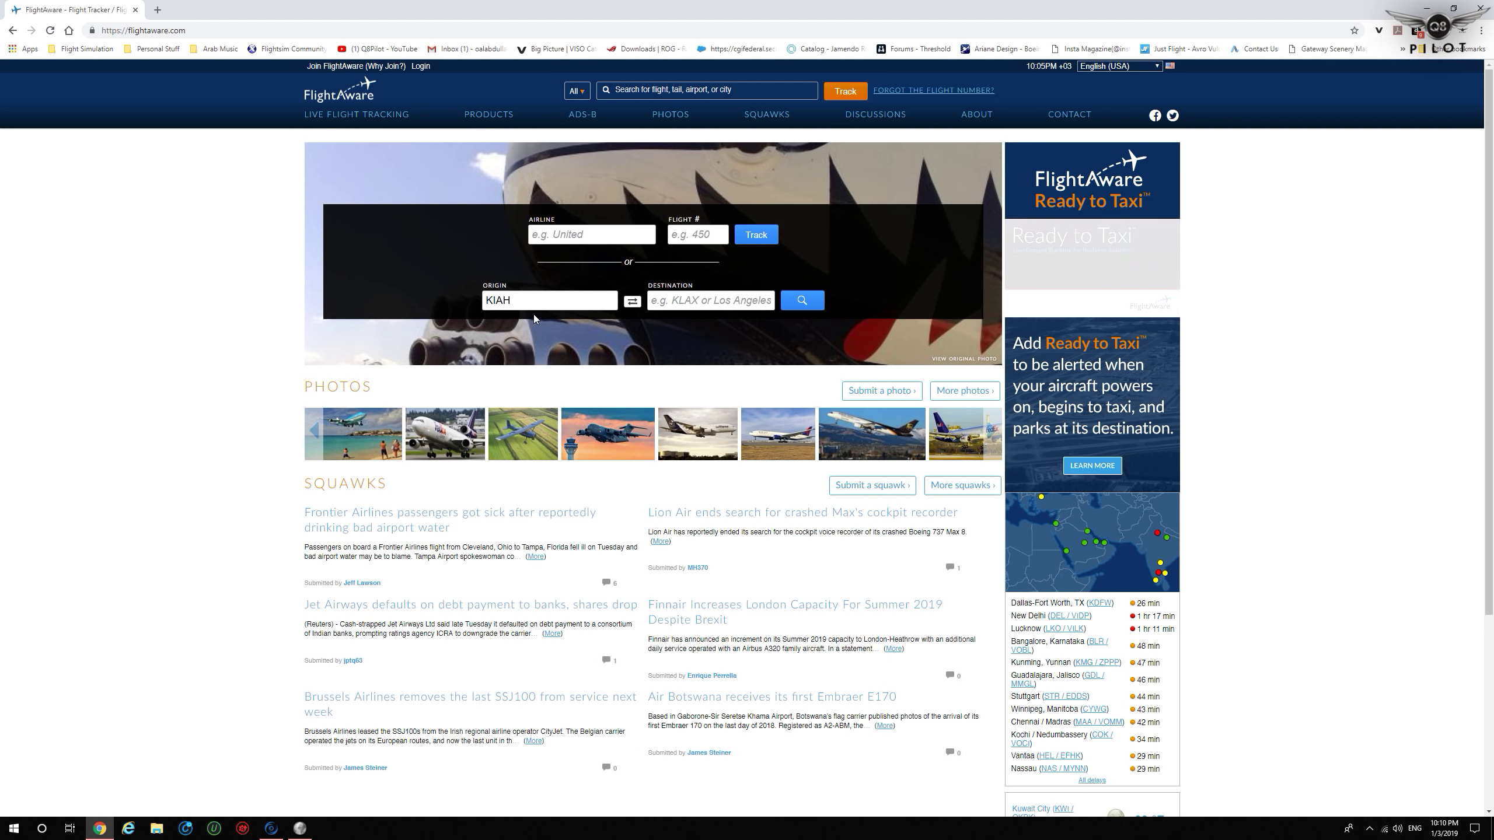
click(699, 299)
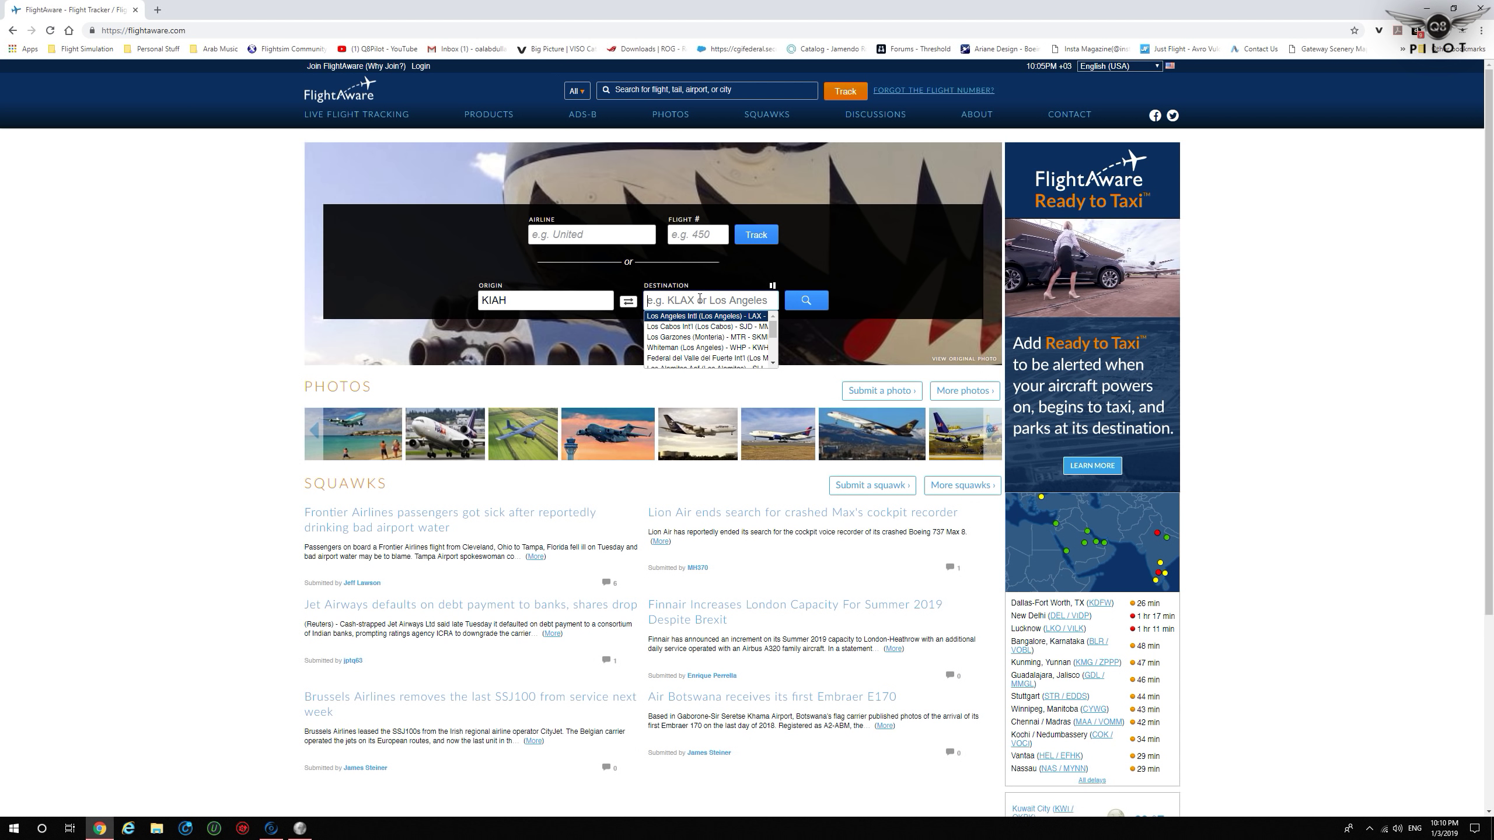
text(kord)
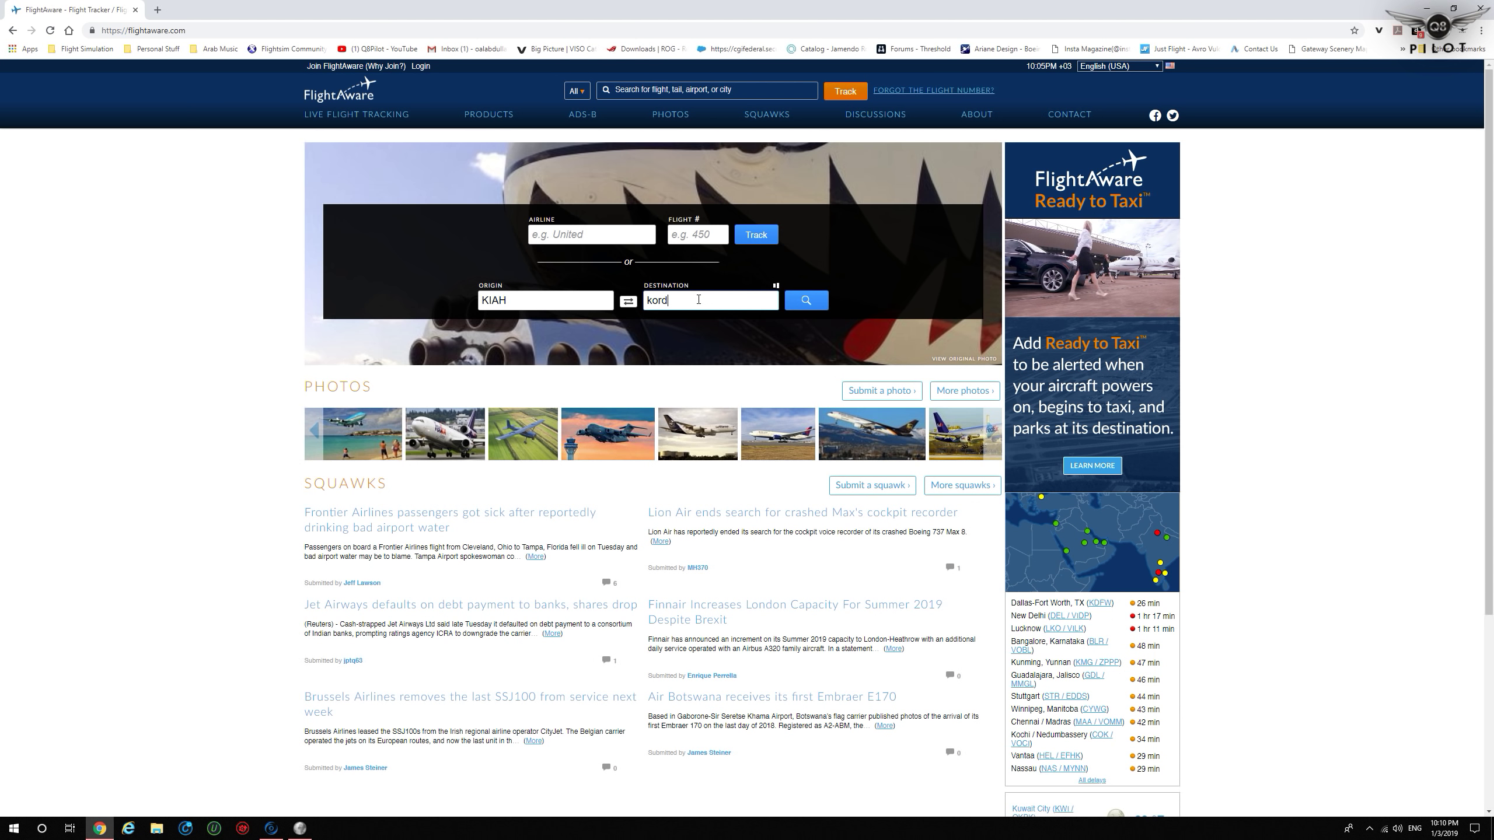
click(702, 321)
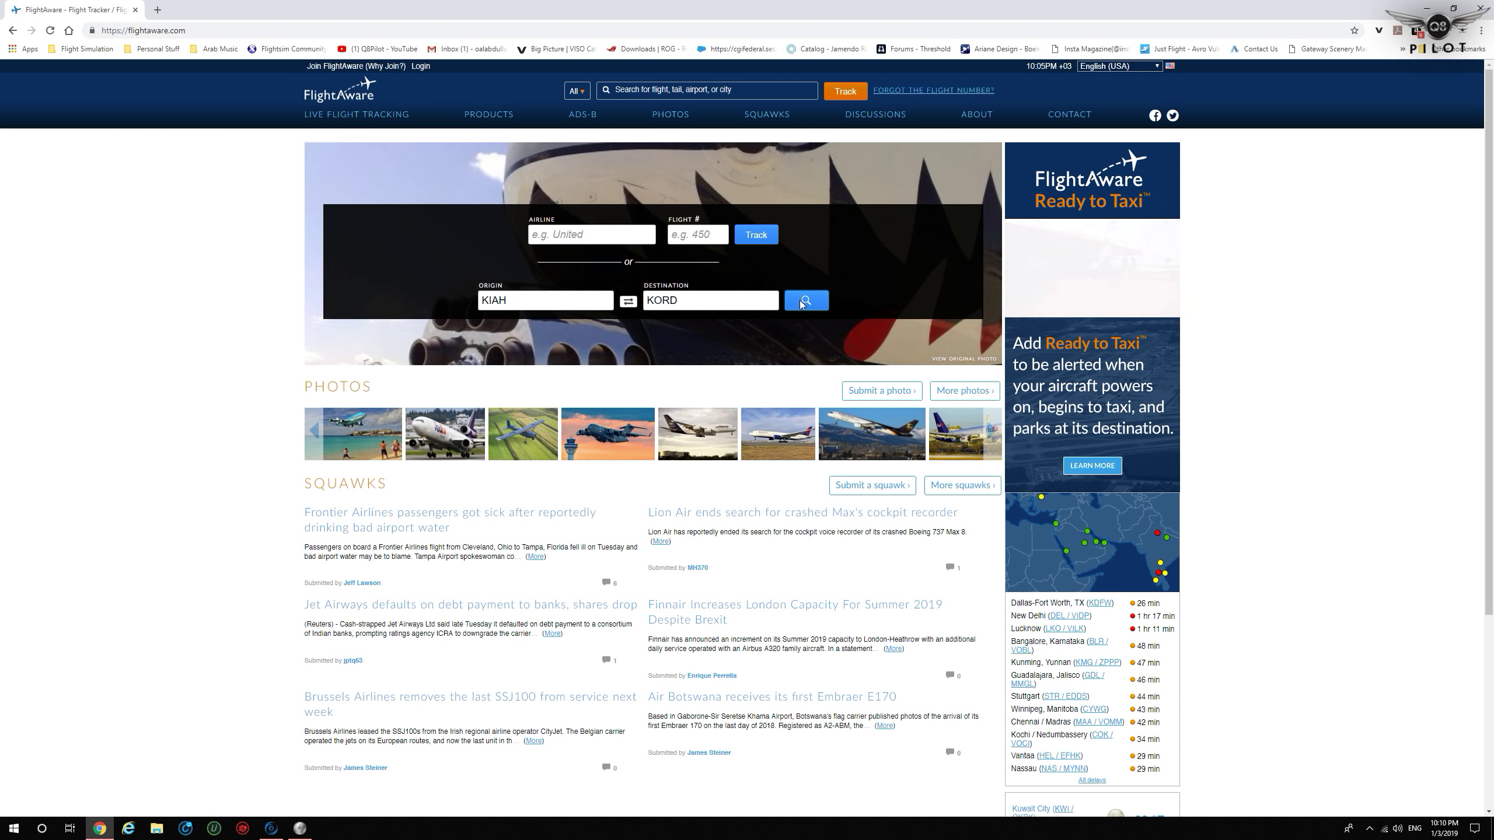
key(Return)
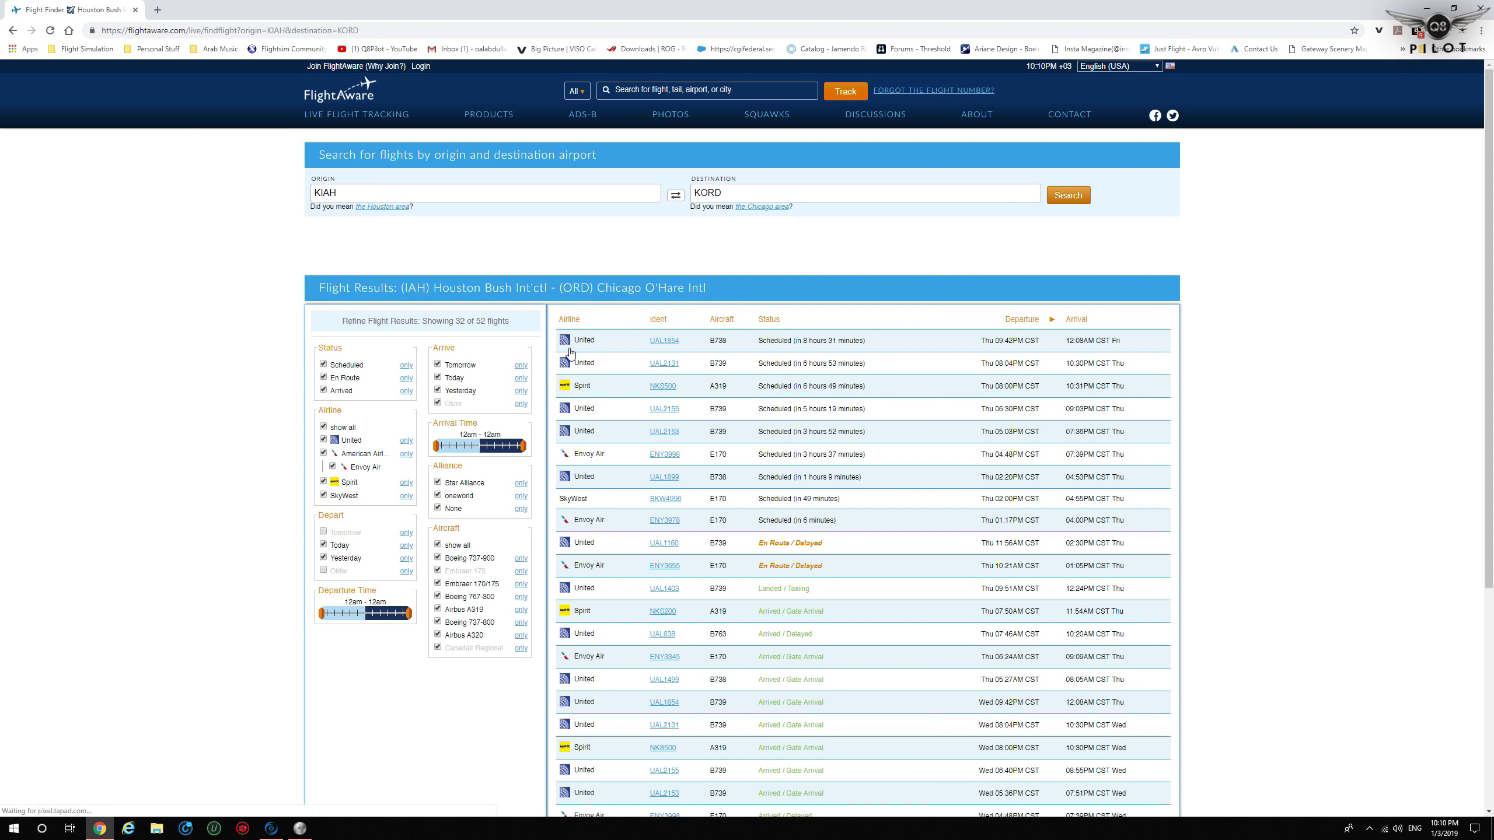
- Open flight UAL1854 in the results and copy its filed route INDIE6 TPAKK LIT J180 FTZ SHAIN1
click(662, 342)
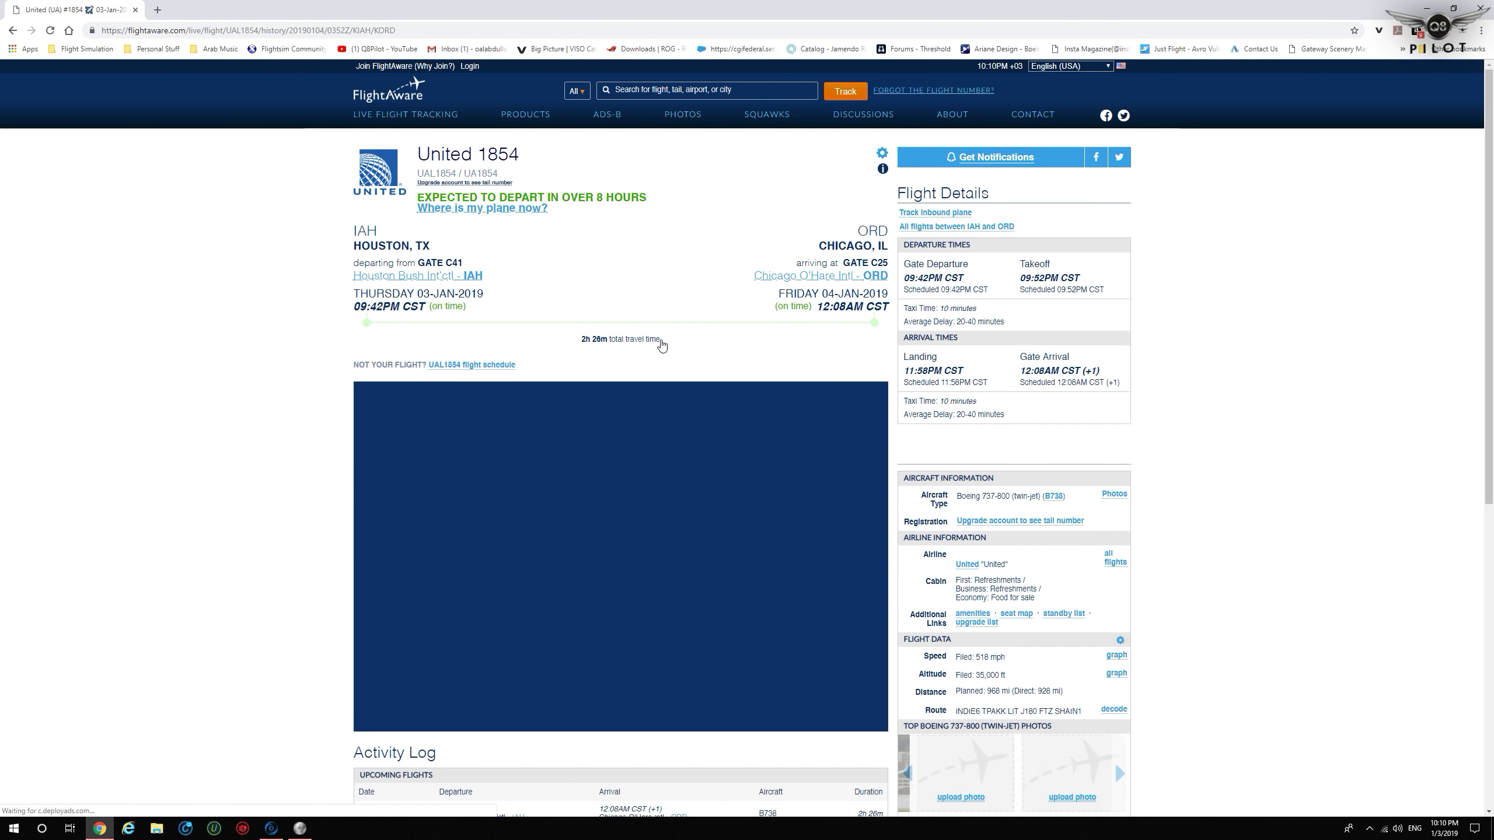
scroll(803, 333, down, 3)
scroll(806, 353, down, 1)
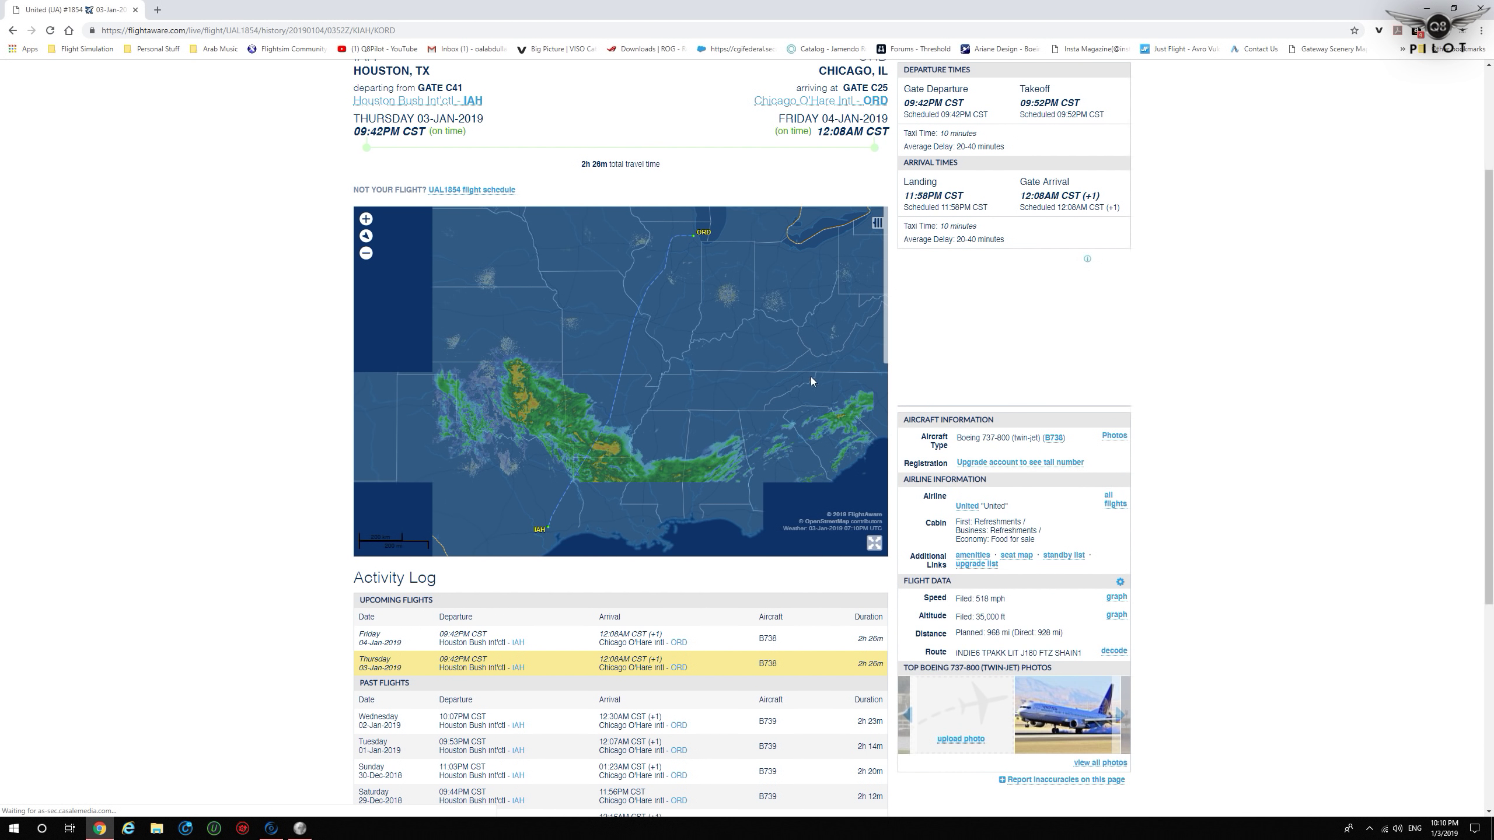
scroll(865, 497, down, 1)
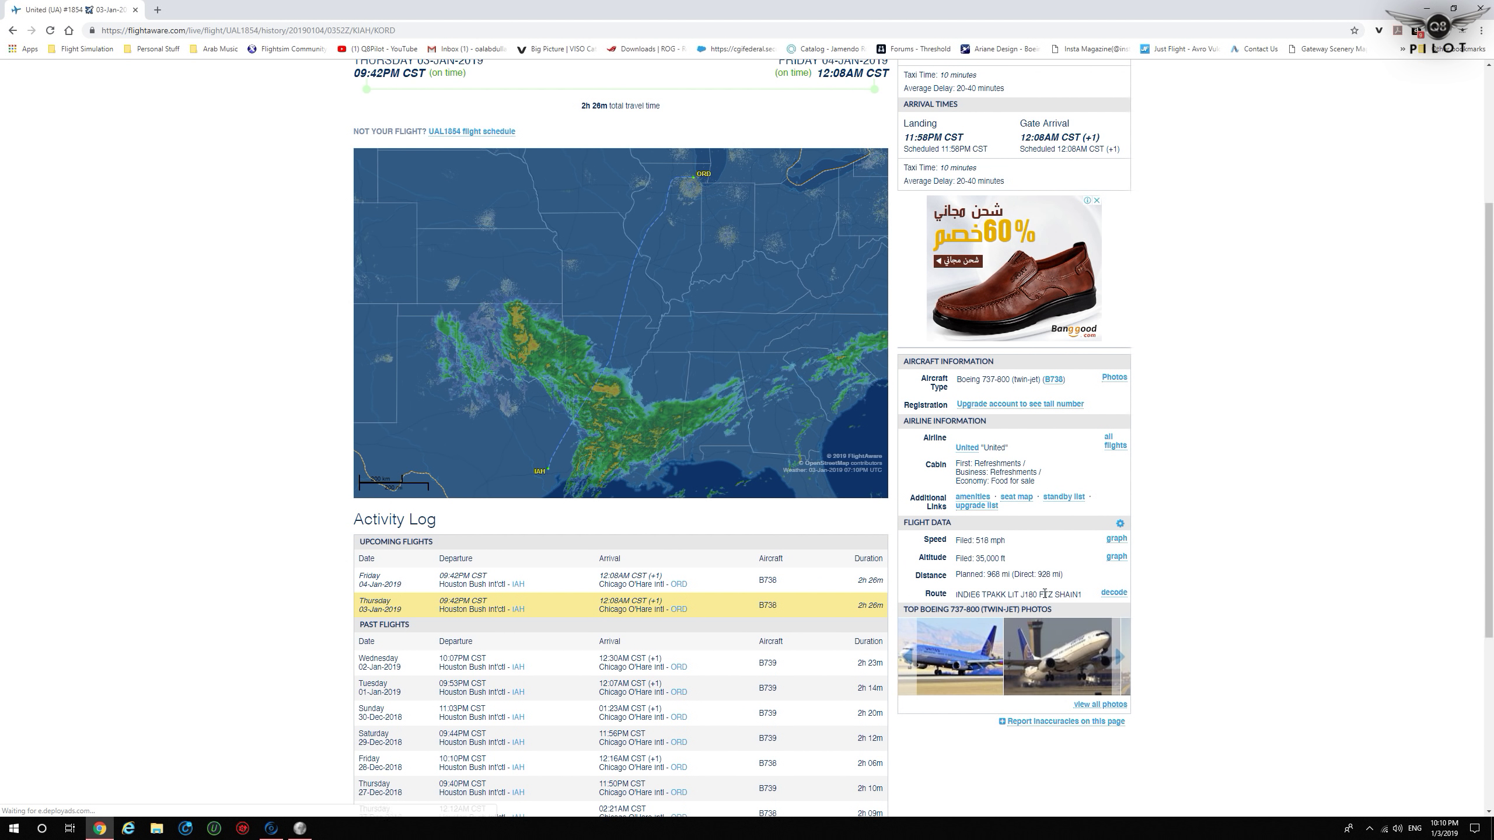
drag(1082, 594, 958, 592)
right_click(957, 593)
click(976, 601)
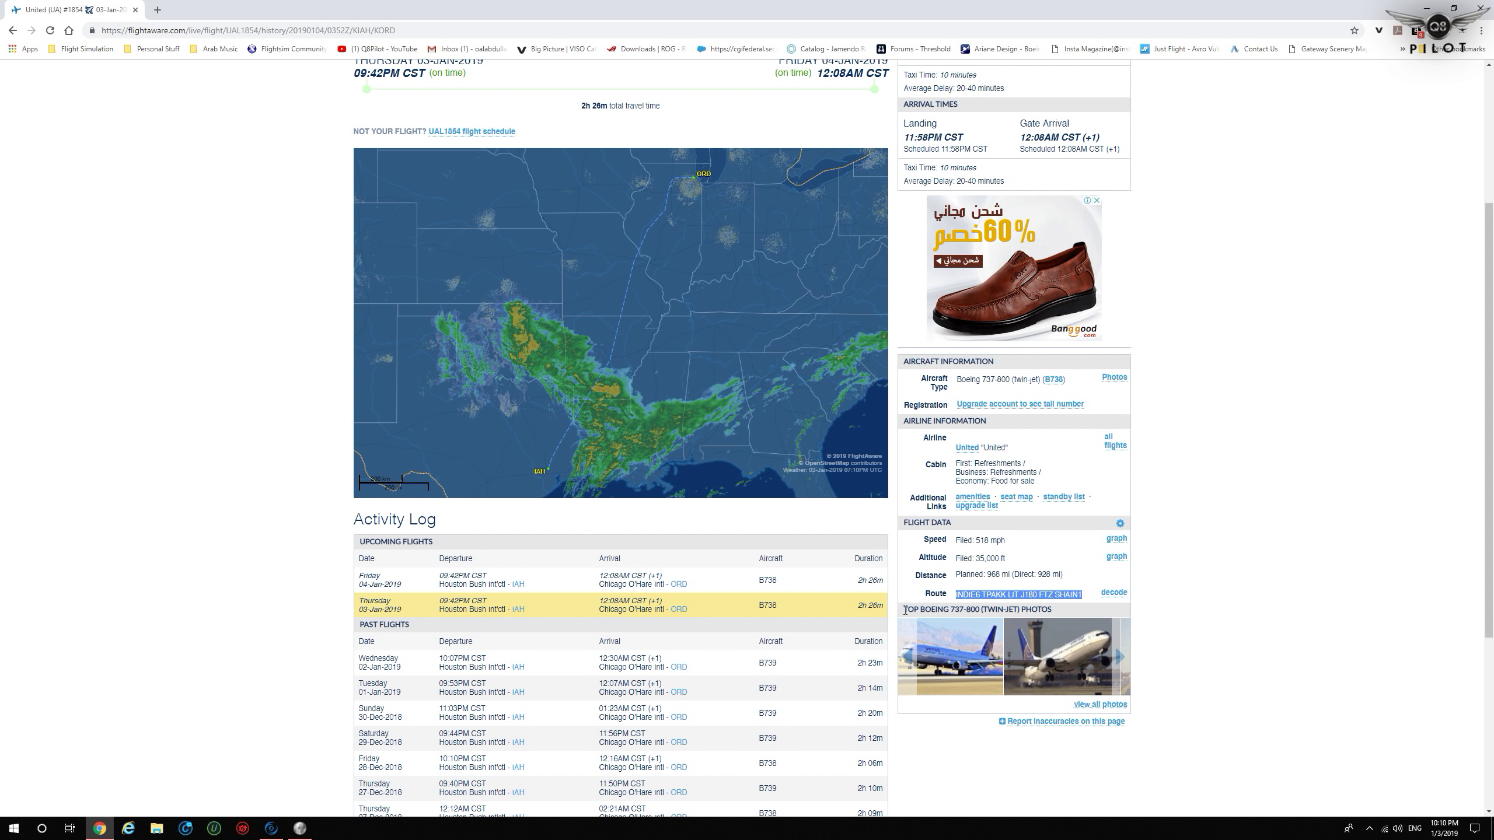
- Switch back to Professional Flight Planner X, cancel flight KU117 and delete it from the schedule
click(299, 828)
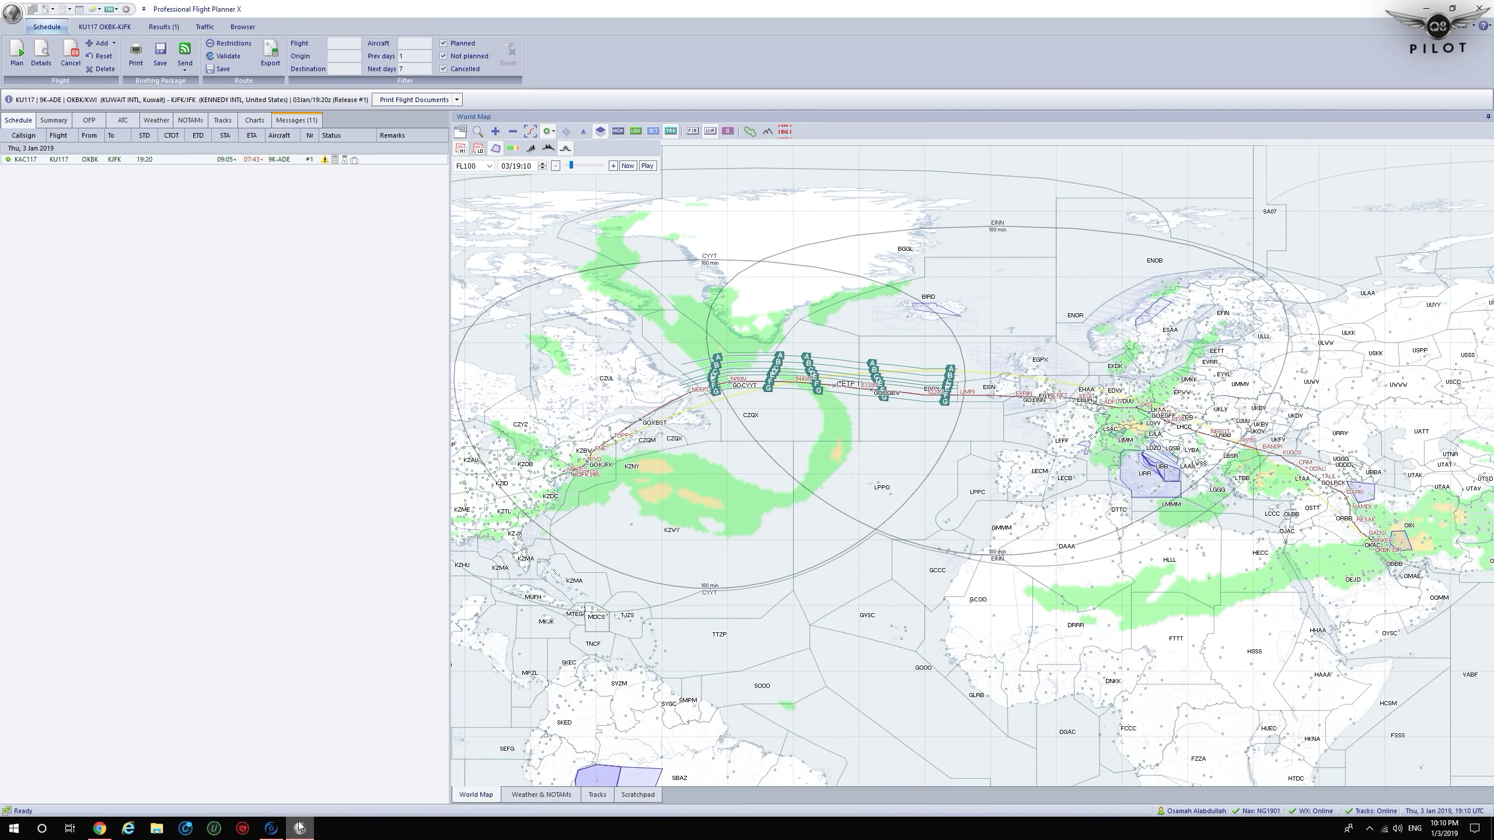
click(114, 45)
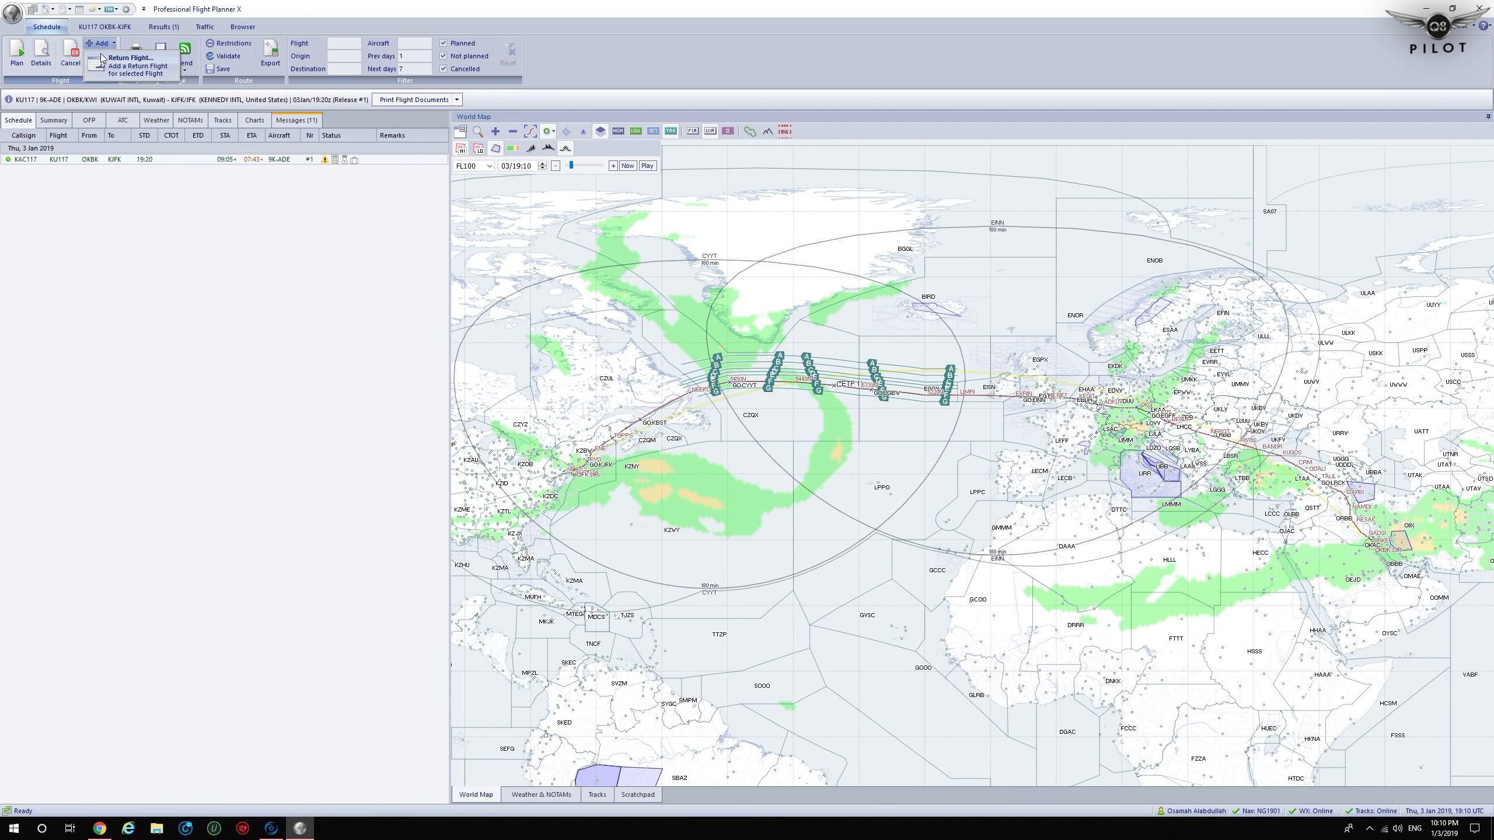
click(307, 15)
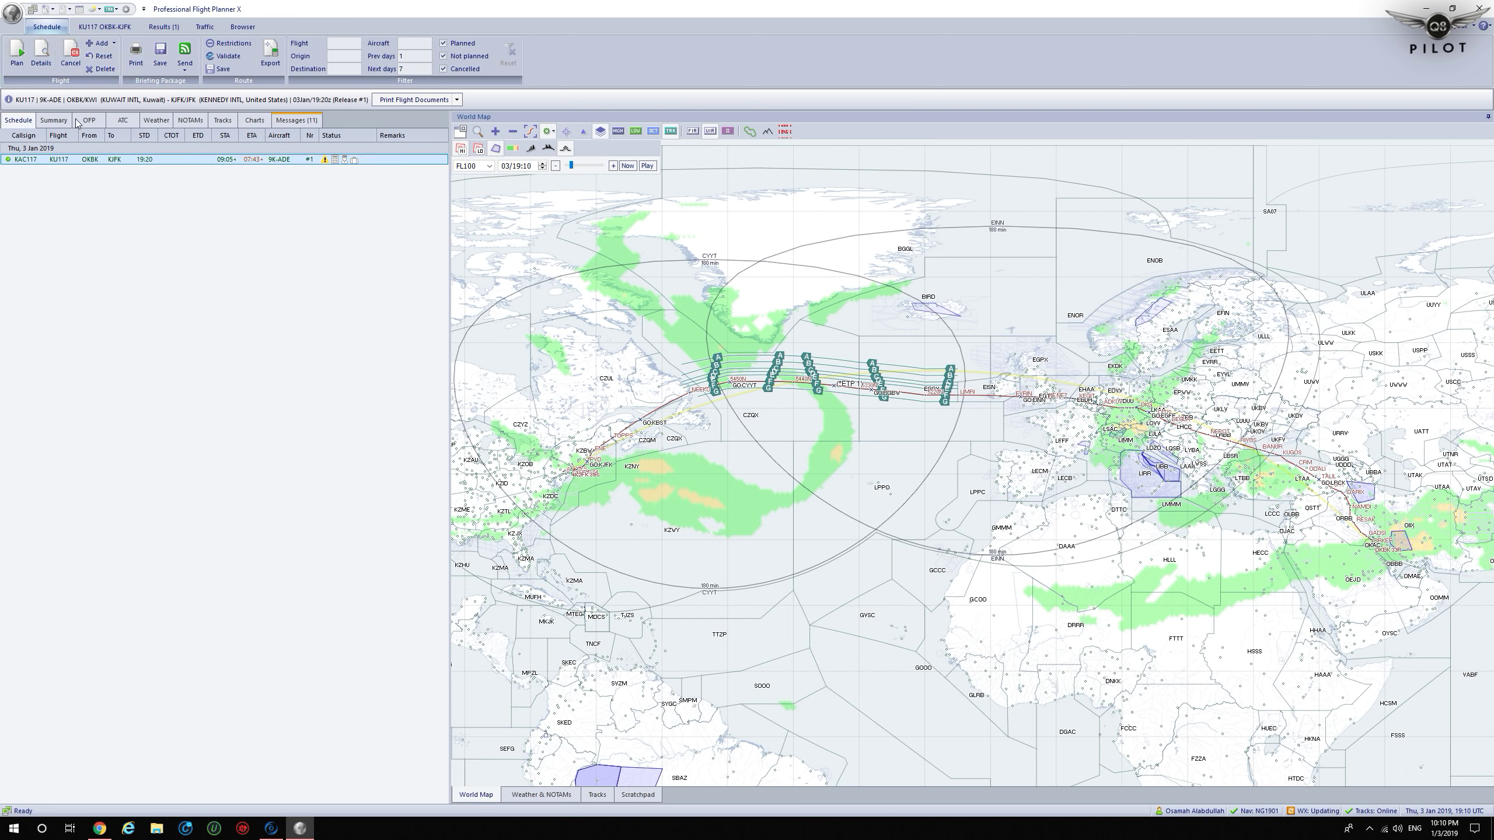
click(71, 53)
click(764, 444)
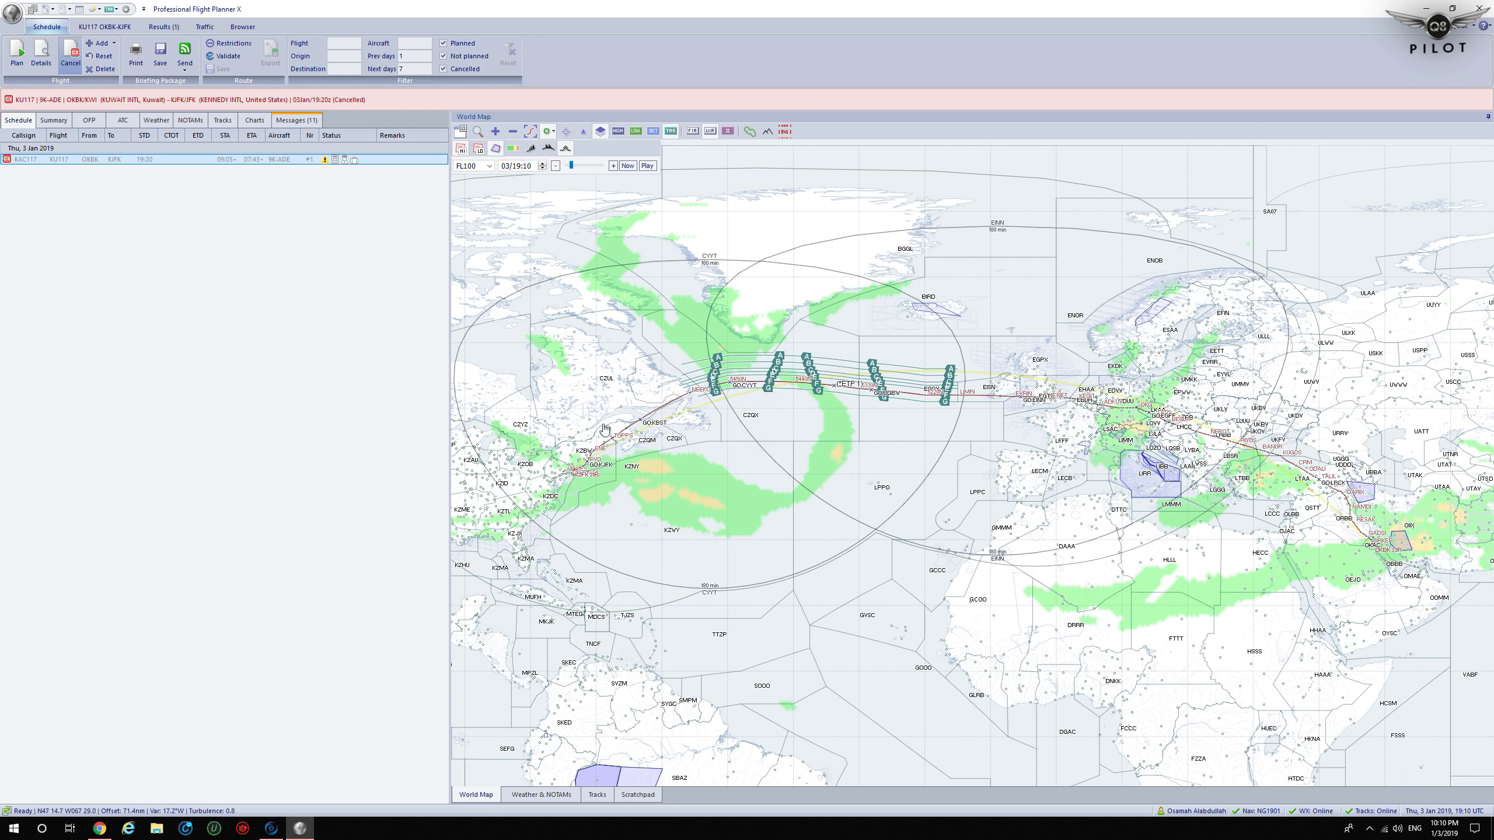
click(104, 69)
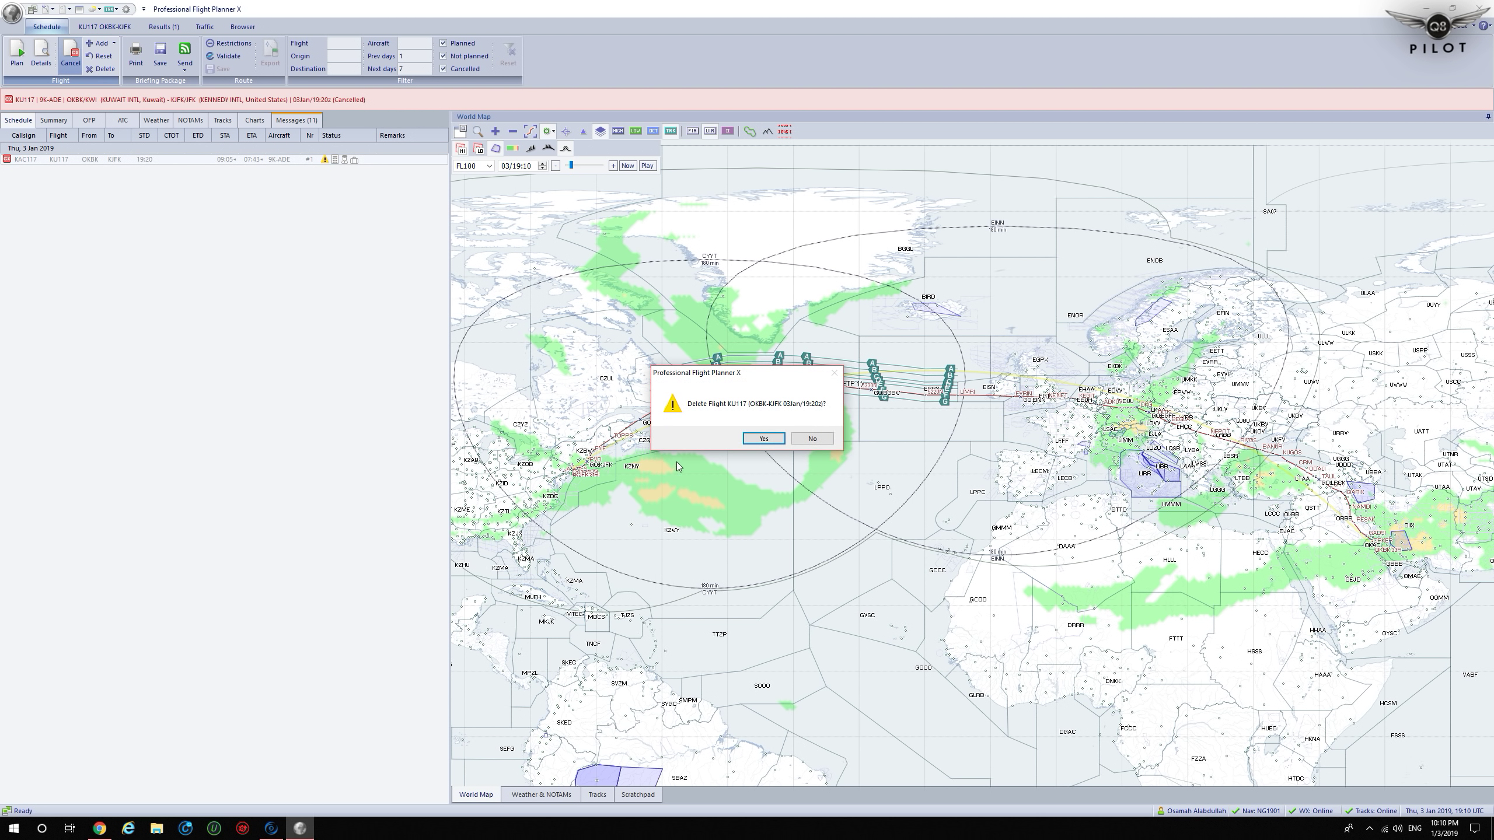
click(764, 443)
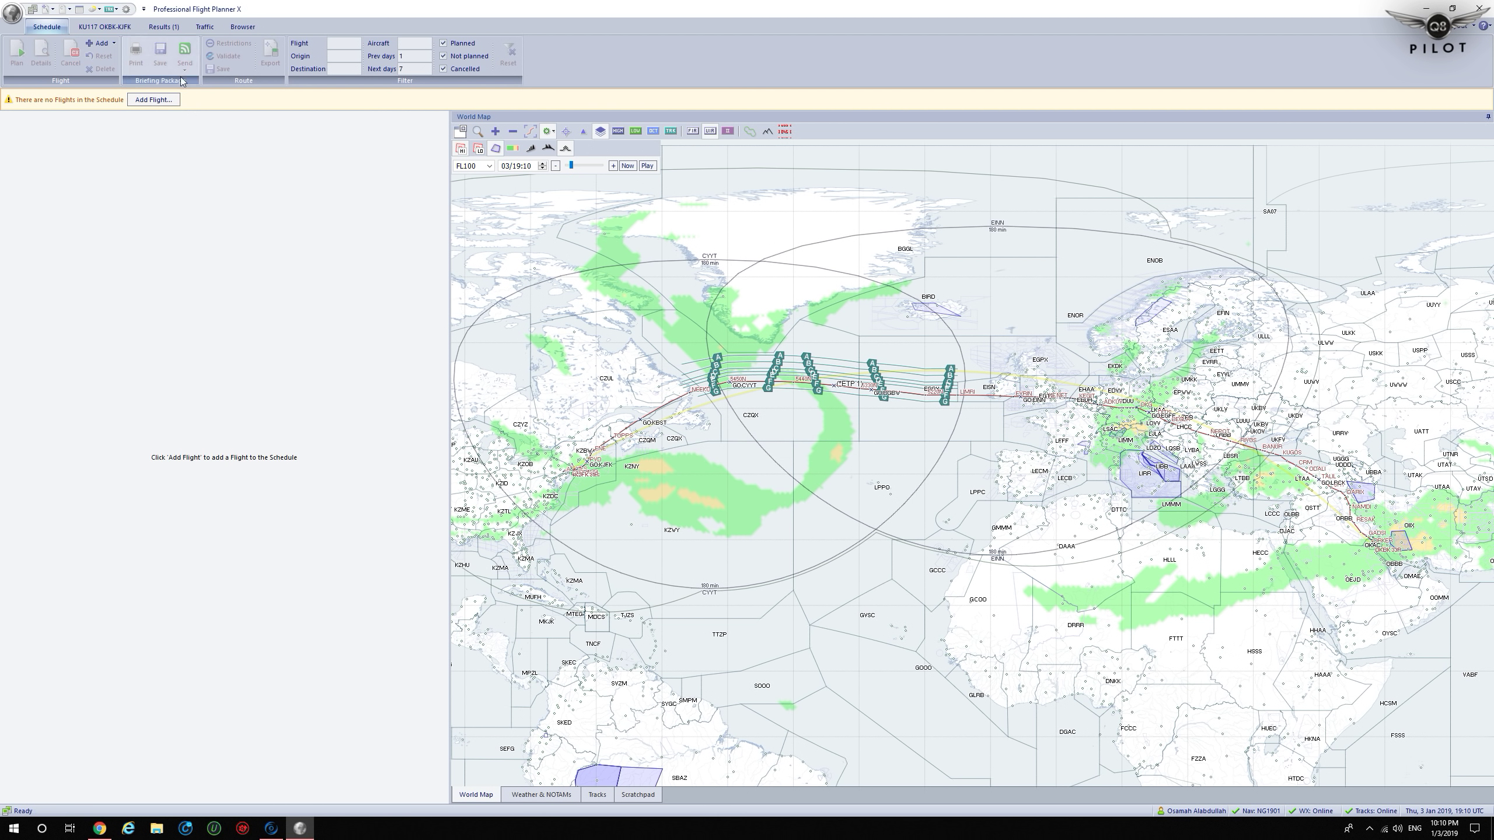
- Begin a new scheduled flight UA 1854 with origin KIAH and destination KORD
click(153, 100)
drag(443, 290, 414, 290)
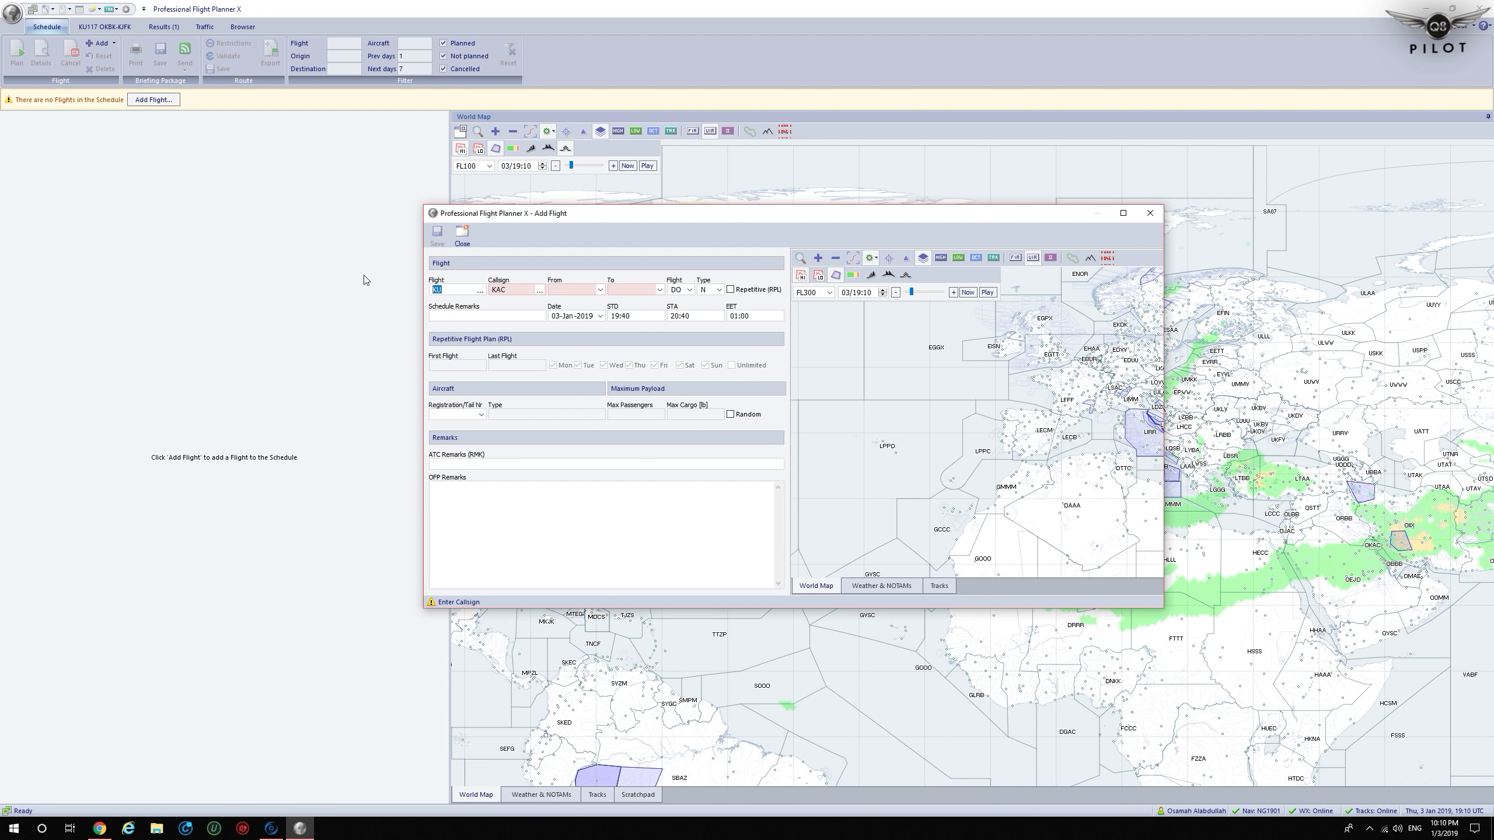
text(UA 1854)
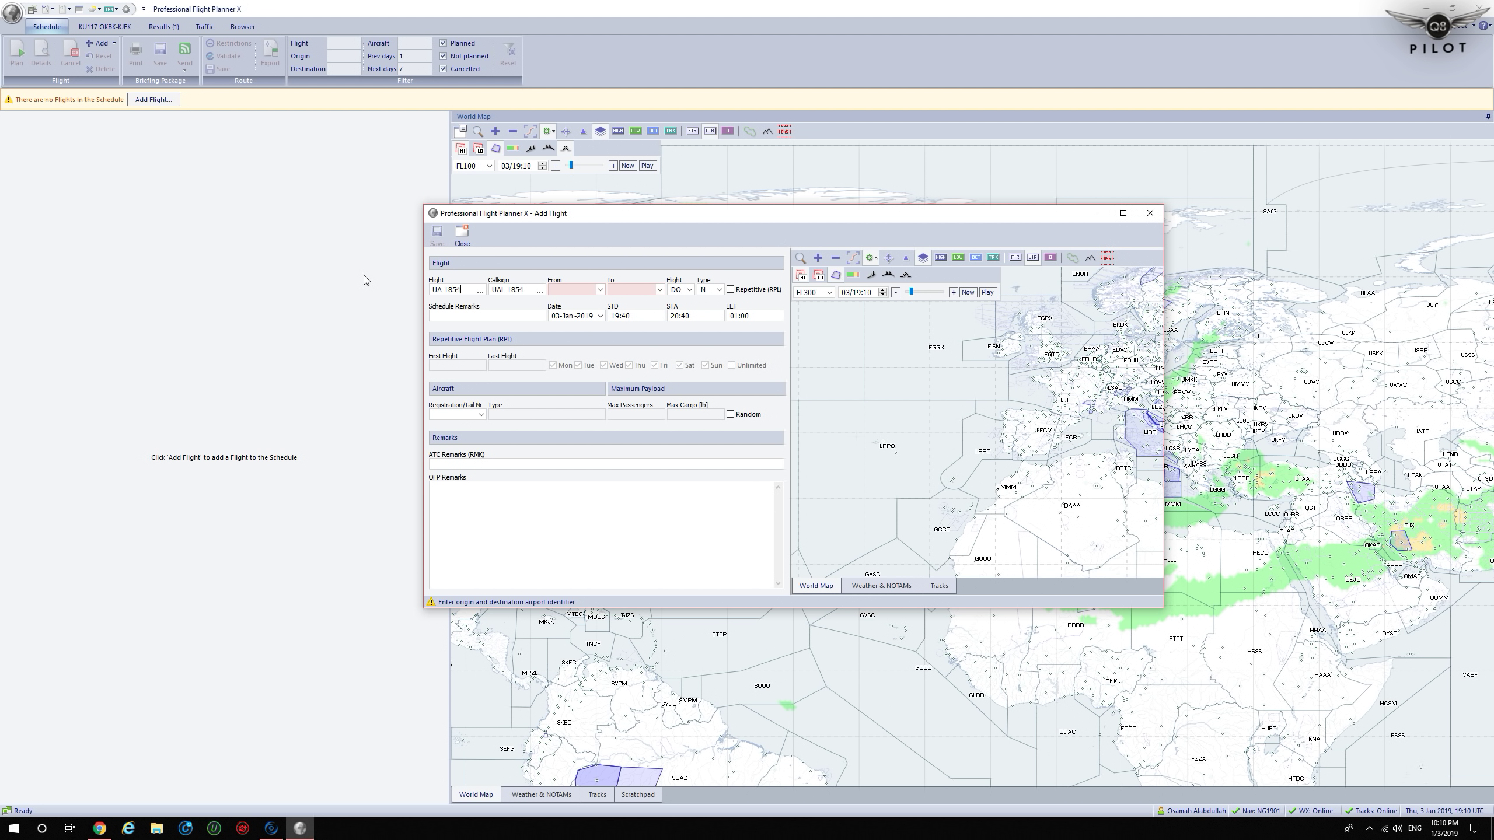
click(572, 290)
text(KIAH)
click(625, 290)
text(KORD)
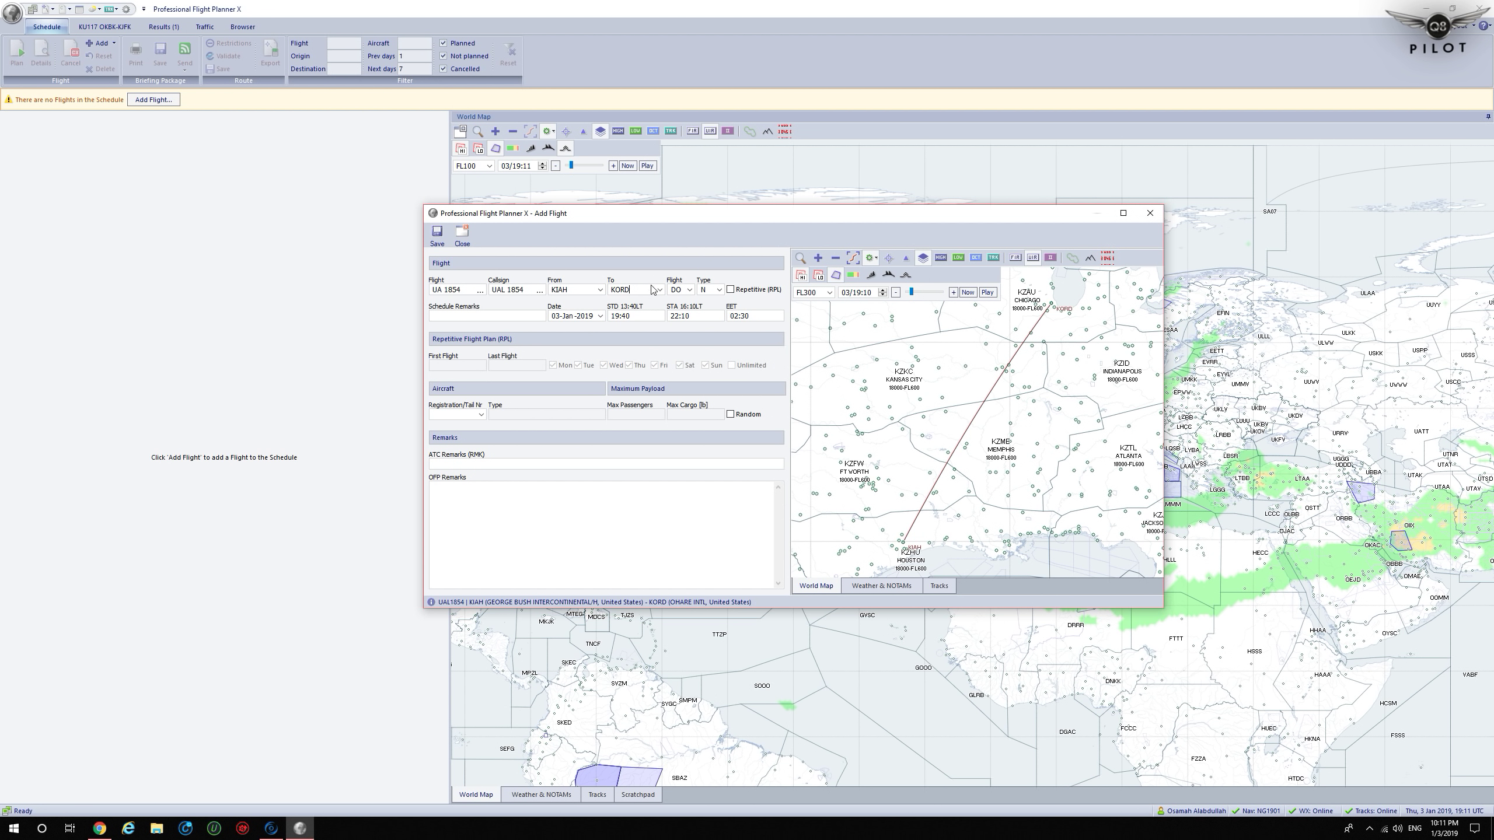
- Set the flight type to S, assign aircraft N54678, save the new flight and open it for planning
click(706, 290)
click(701, 312)
click(481, 415)
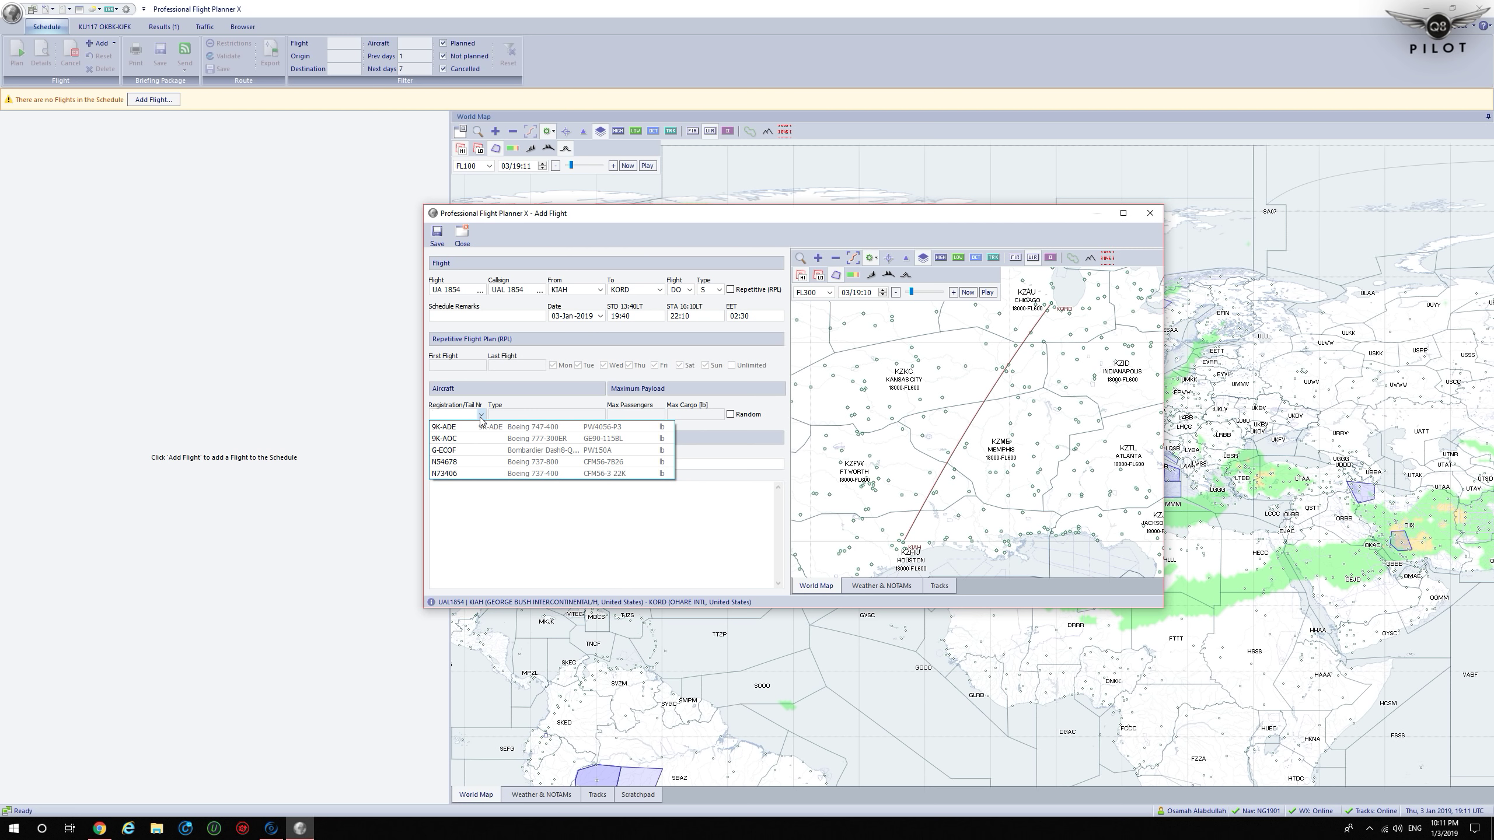
click(463, 463)
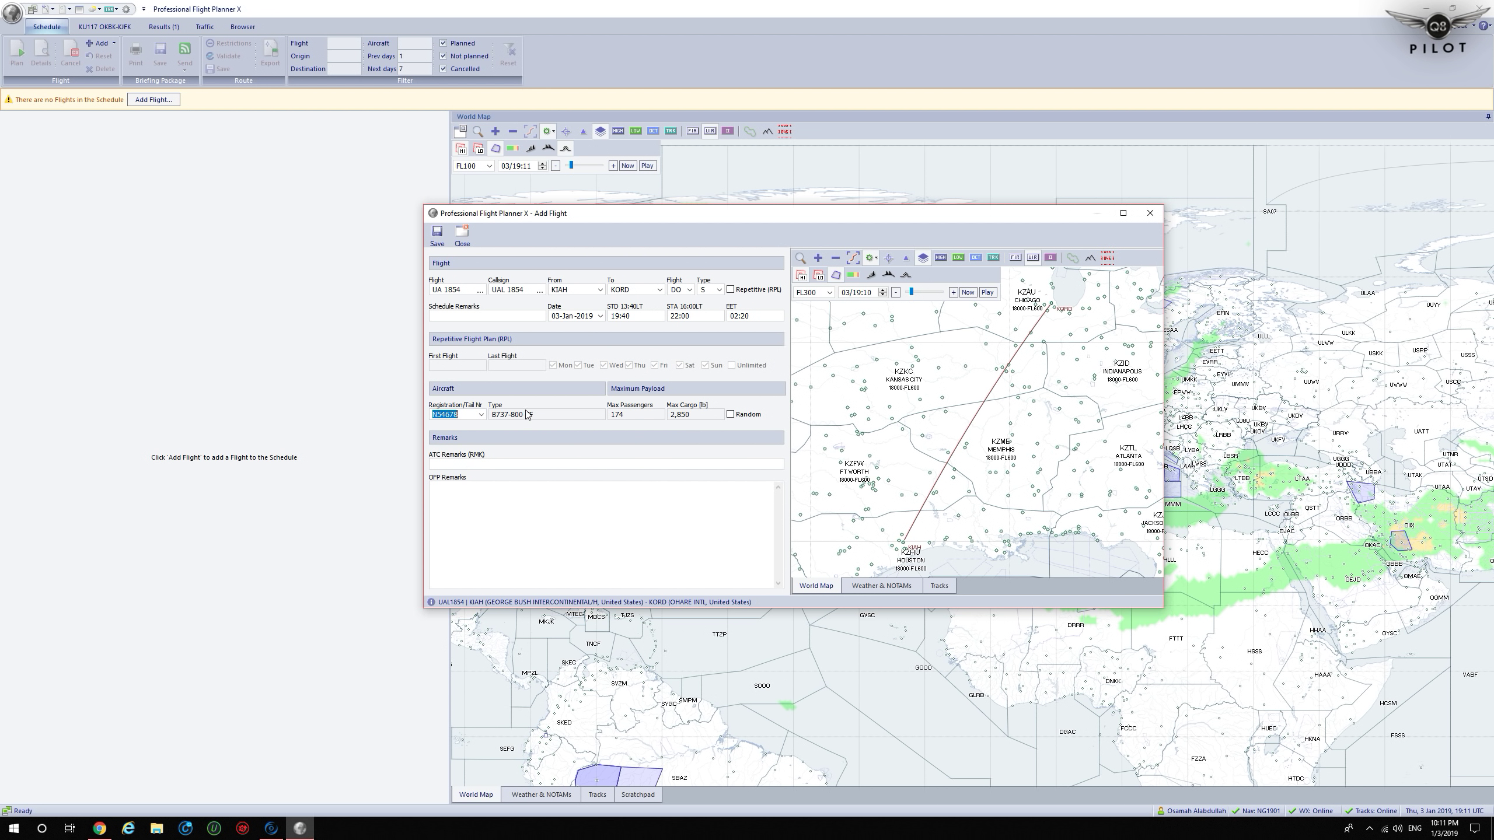
click(437, 235)
click(494, 100)
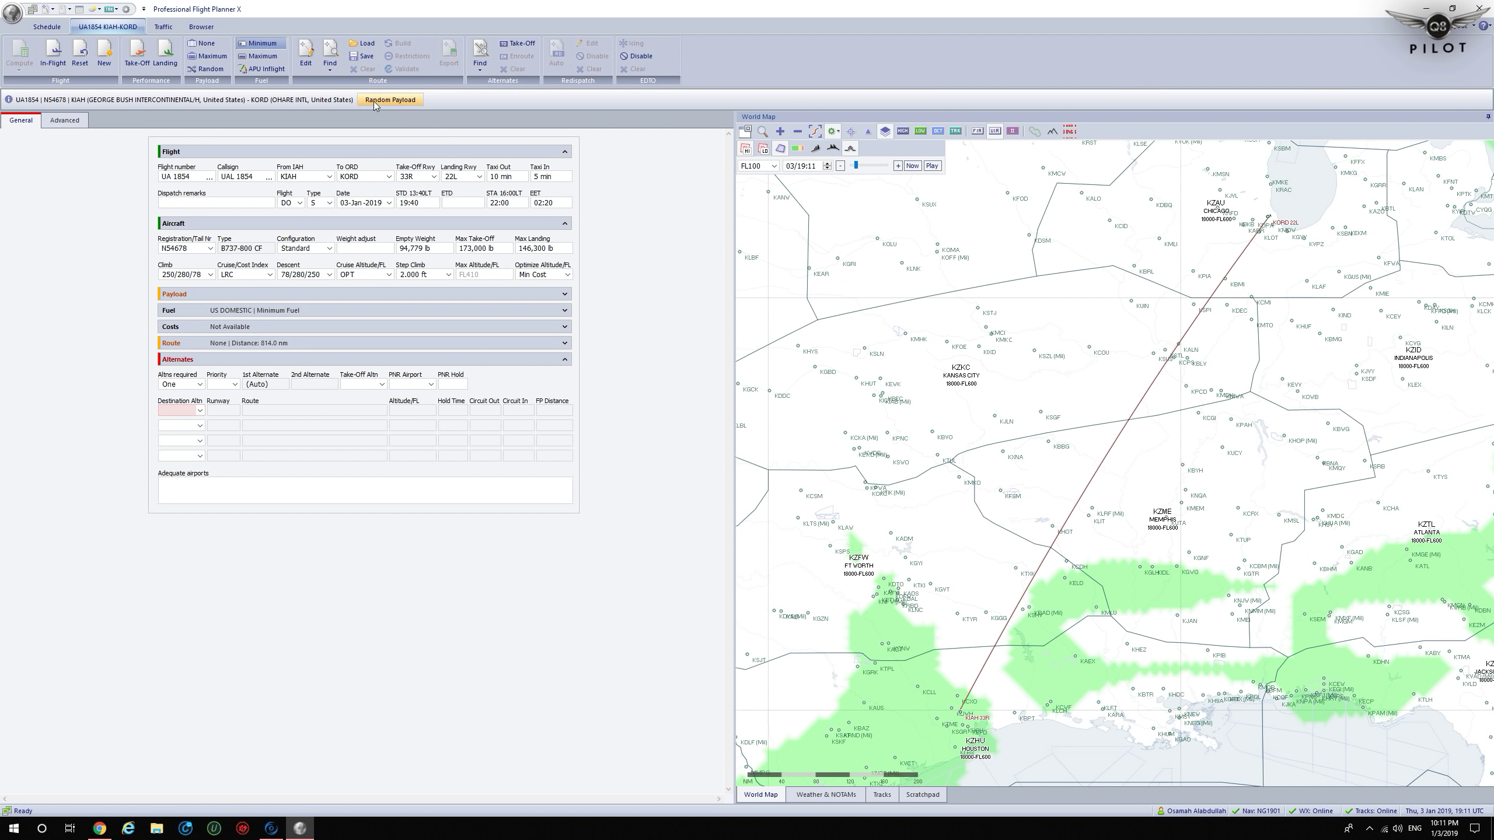
- Generate a random payload for UA 1854 and clear both the take-off and landing runway selections
click(375, 101)
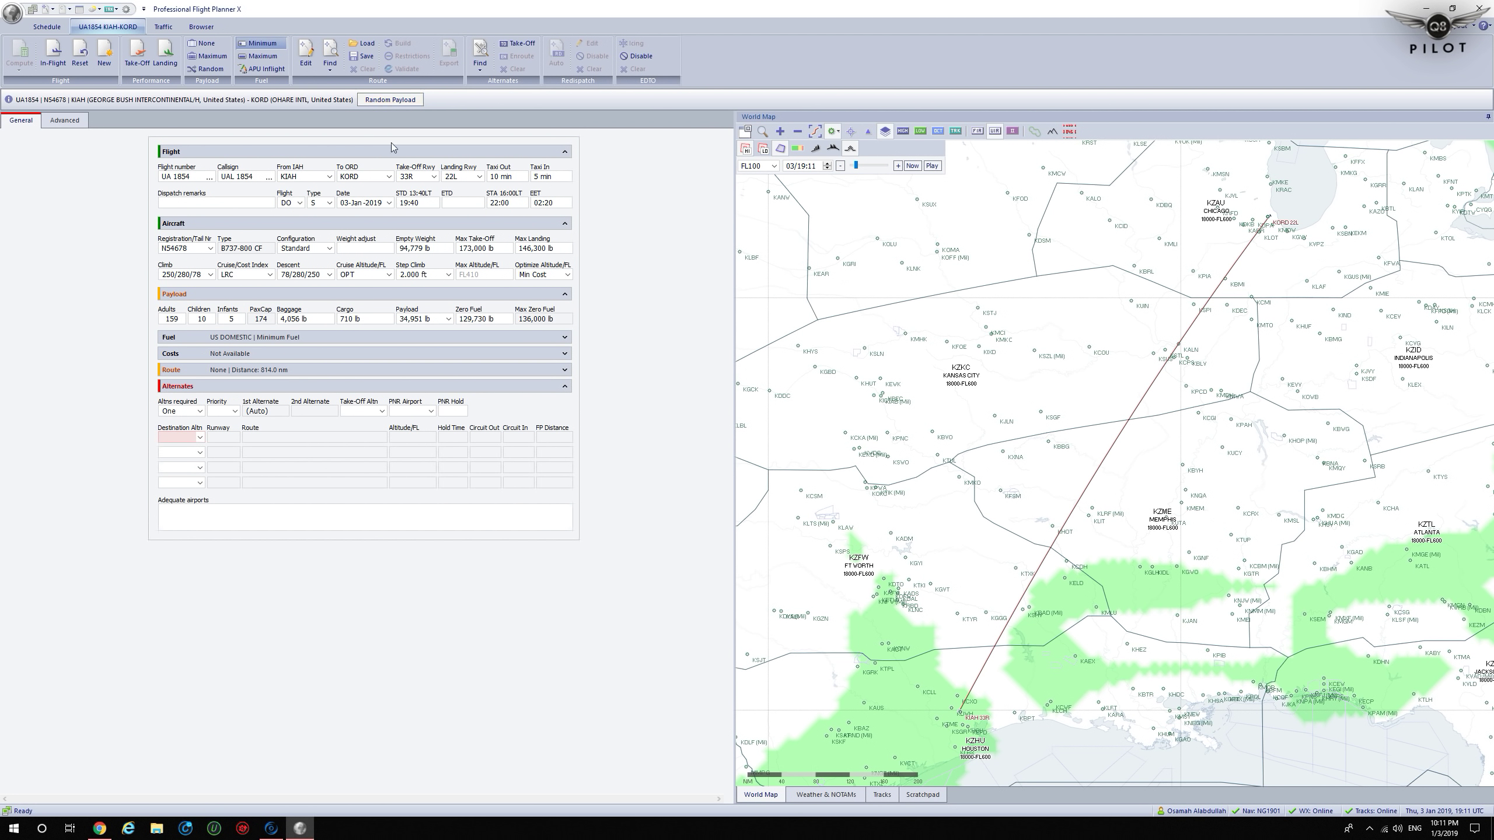
click(419, 177)
scroll(448, 191, up, 1)
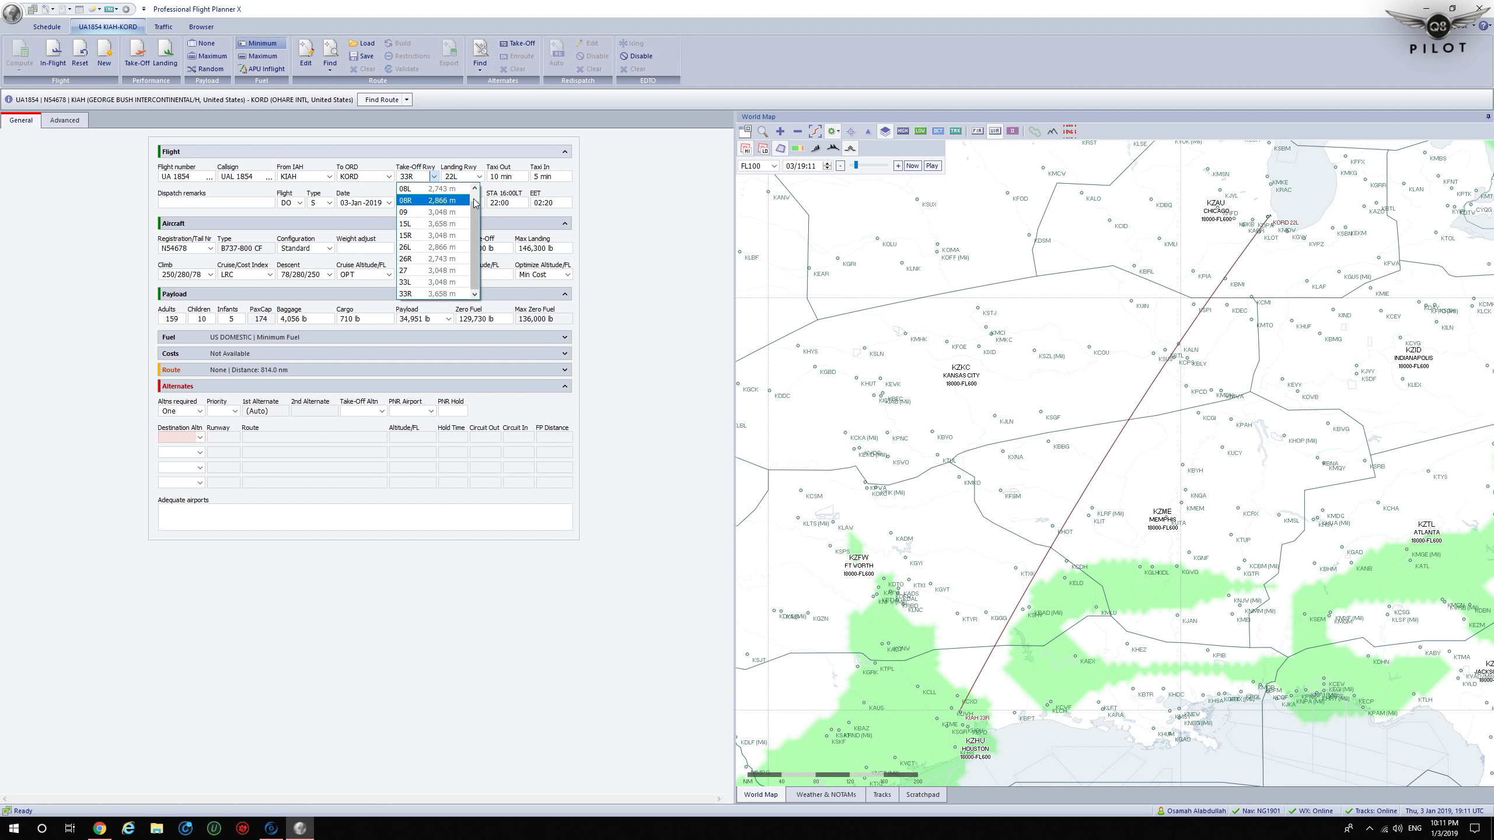
click(419, 189)
click(478, 177)
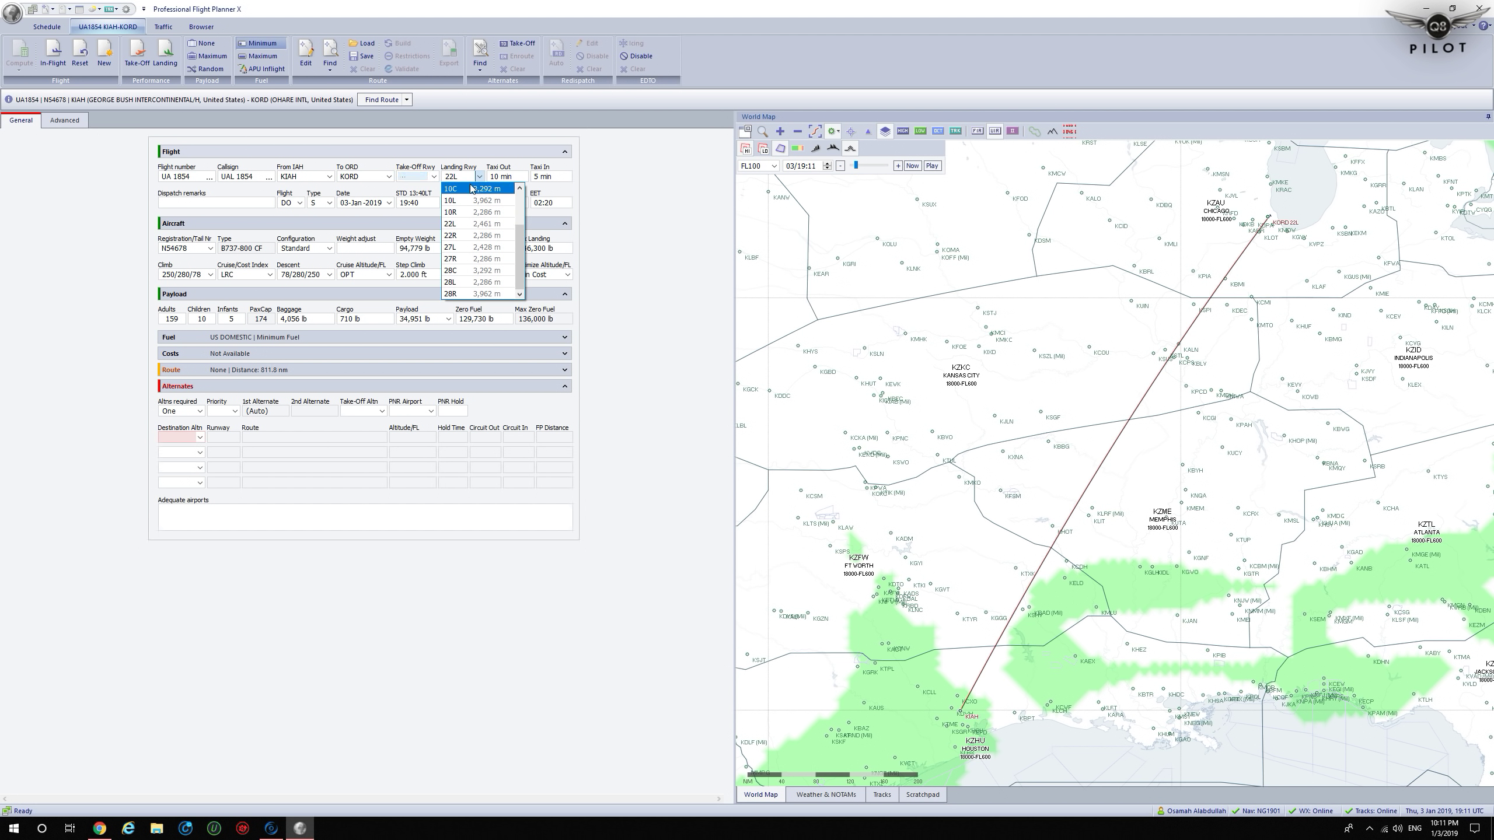
scroll(524, 204, up, 2)
scroll(523, 203, up, 2)
click(453, 189)
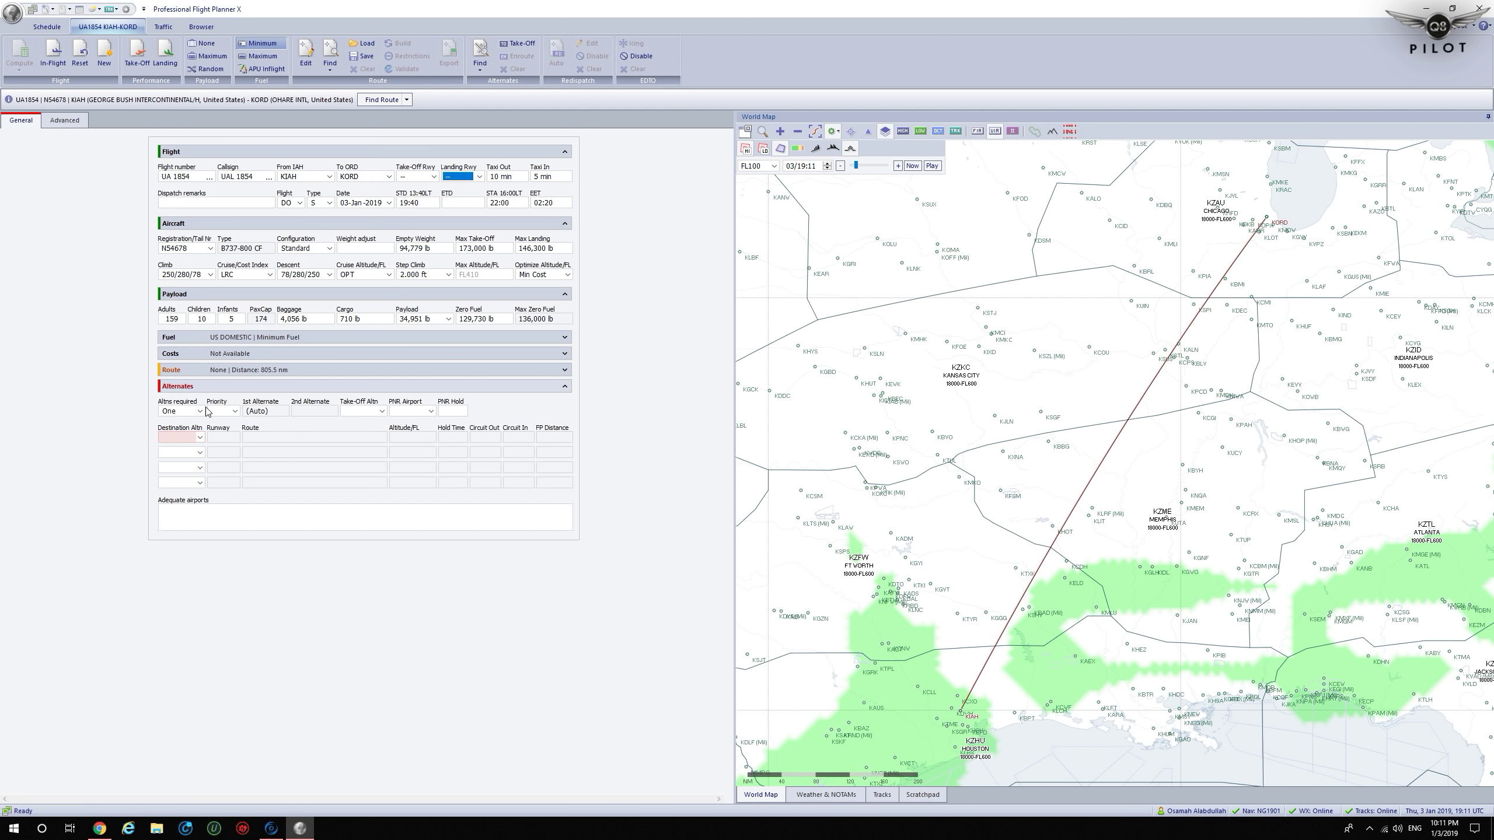
- Enter the copied route INDIE6 TPAKK LIT J180 FTZ SHAIN1, build it and find alternates for the flight
click(193, 372)
click(197, 427)
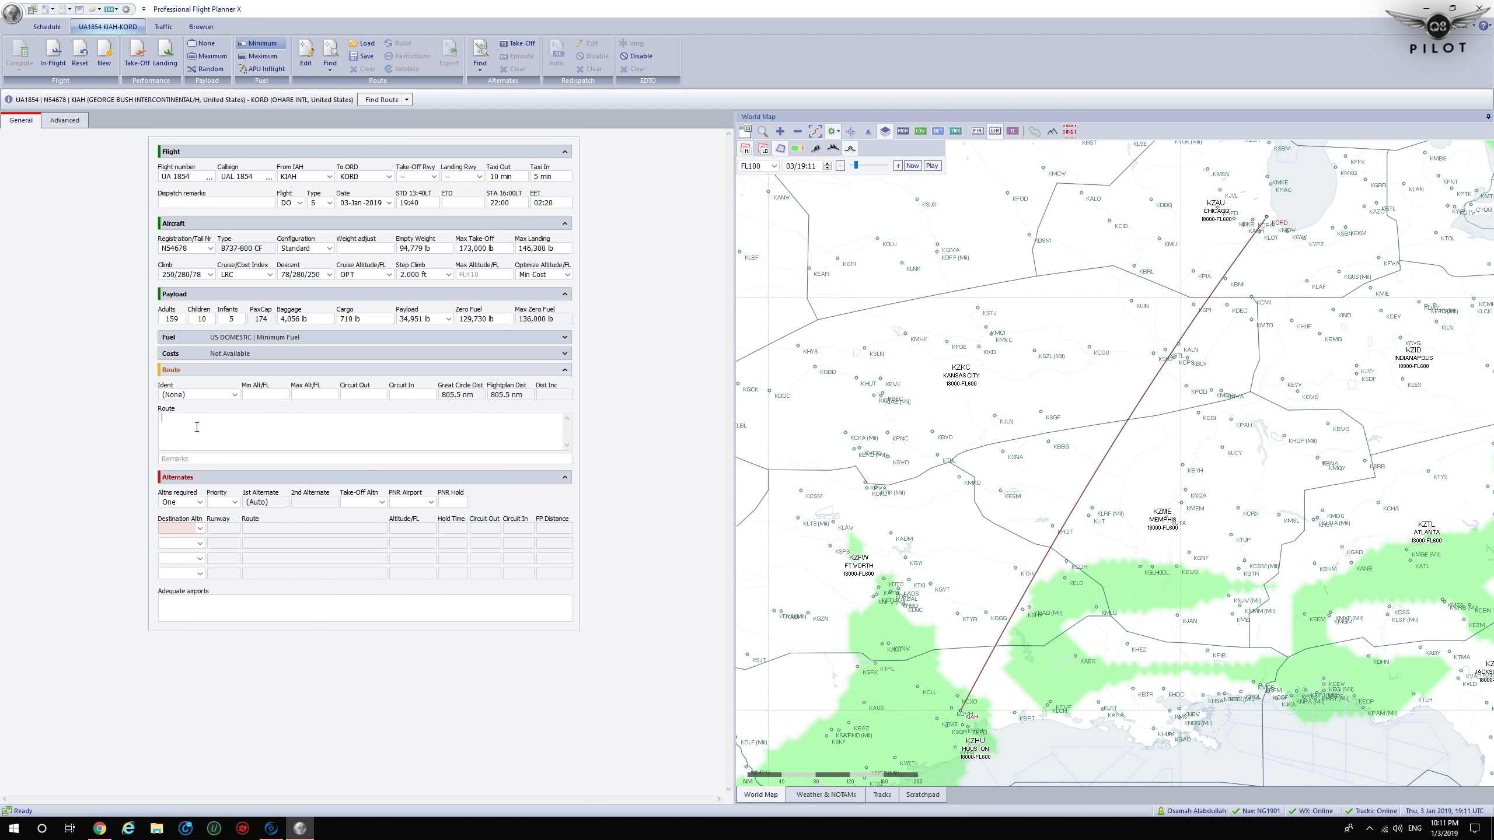
key(ctrl+v)
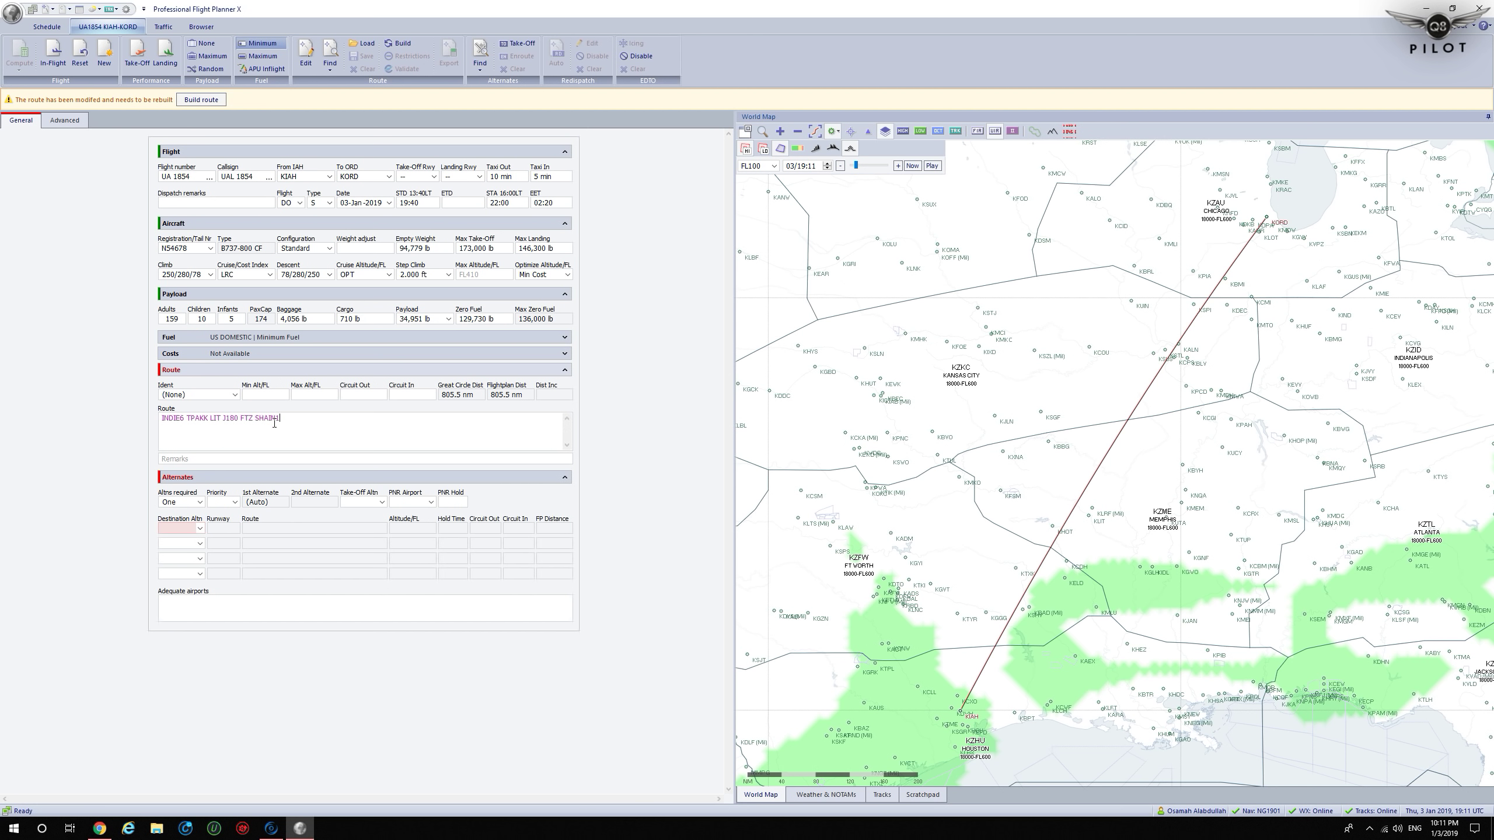
click(200, 100)
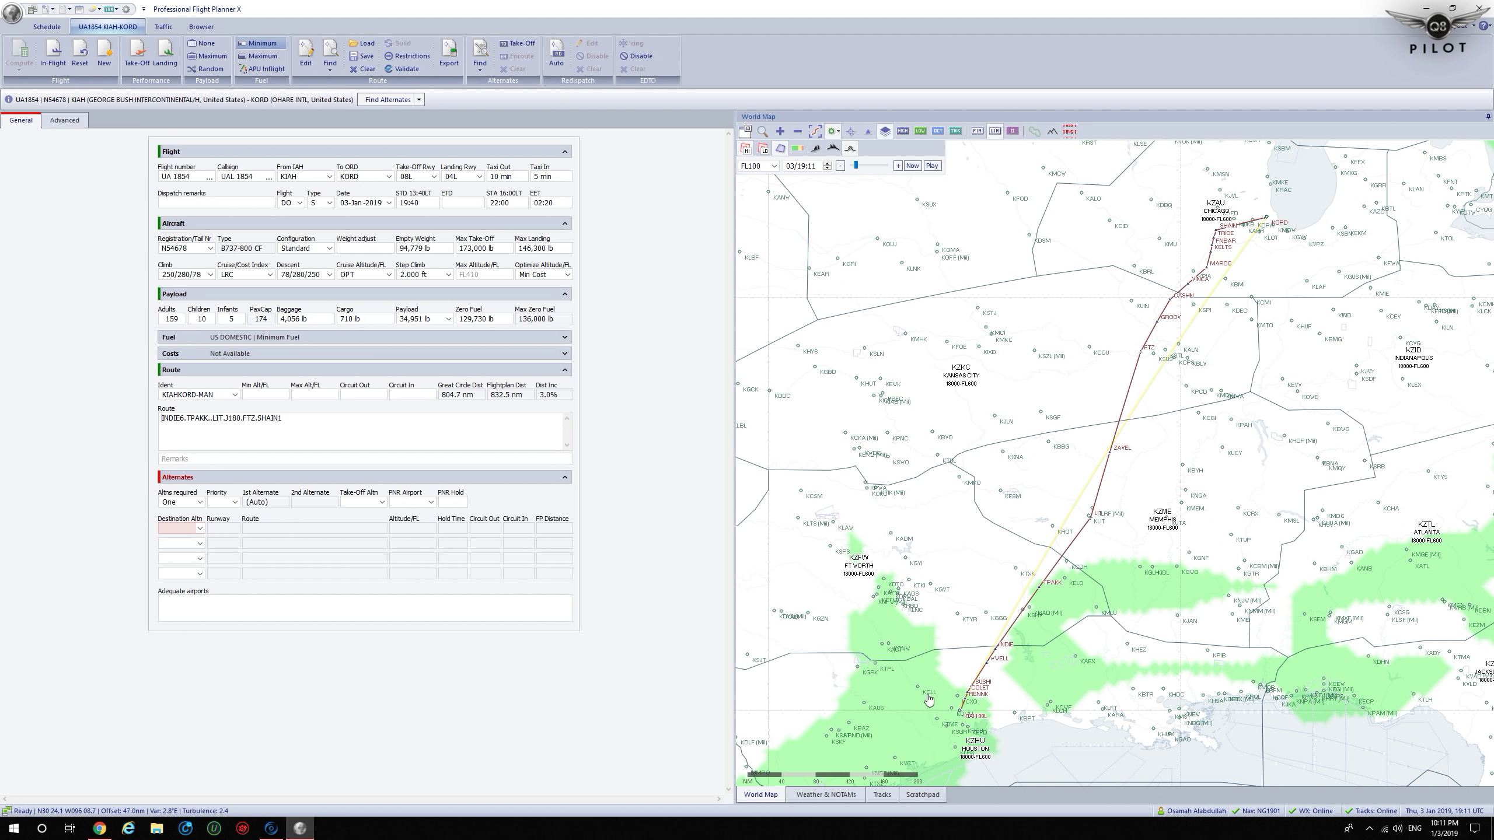
click(387, 99)
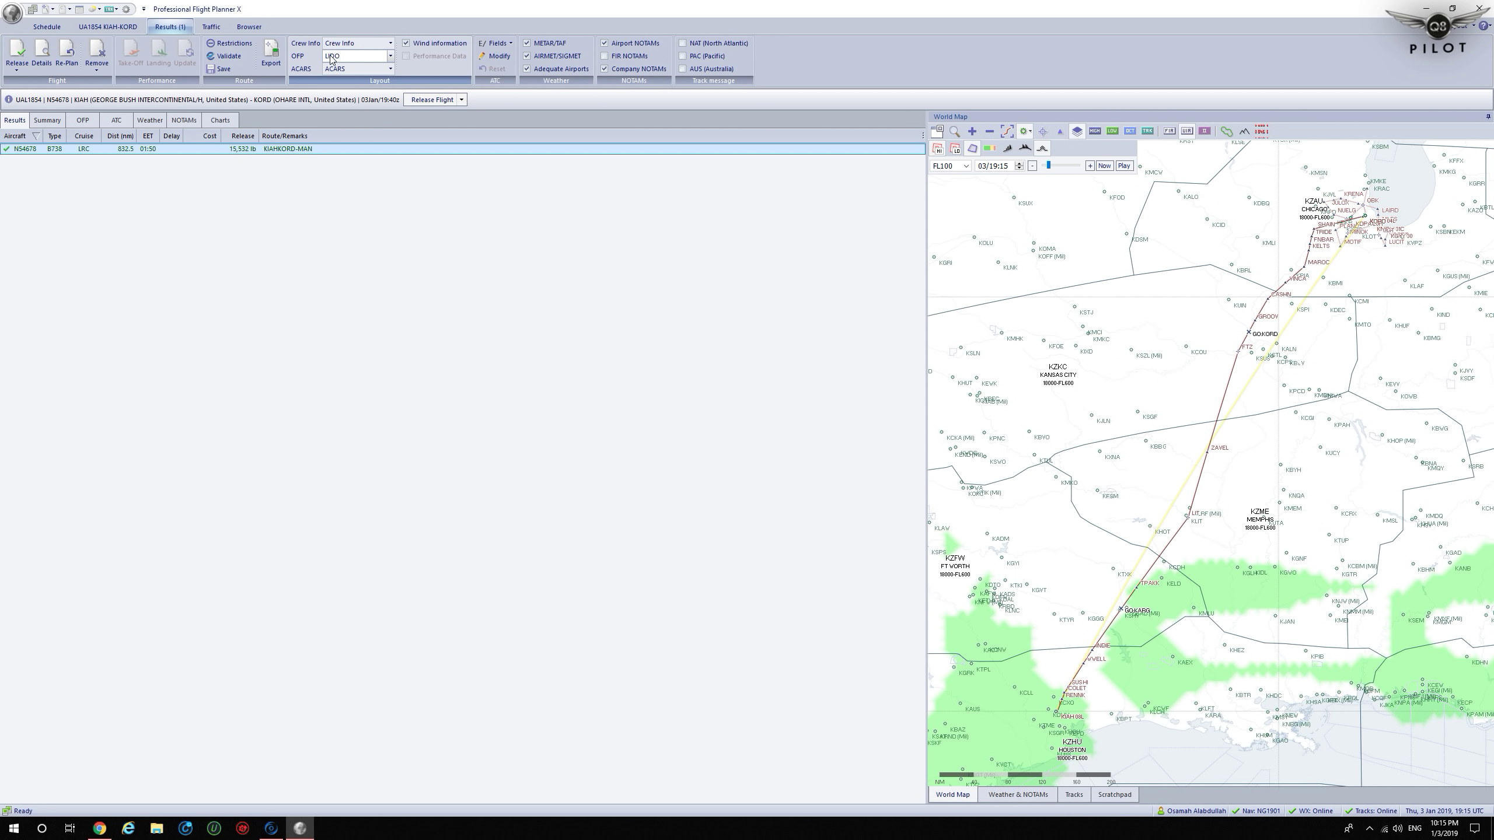
- Switch to File Explorer and show the full path of C:\Users\Public\Public Documents\PFPX Data\FlightplanTemplates
click(156, 828)
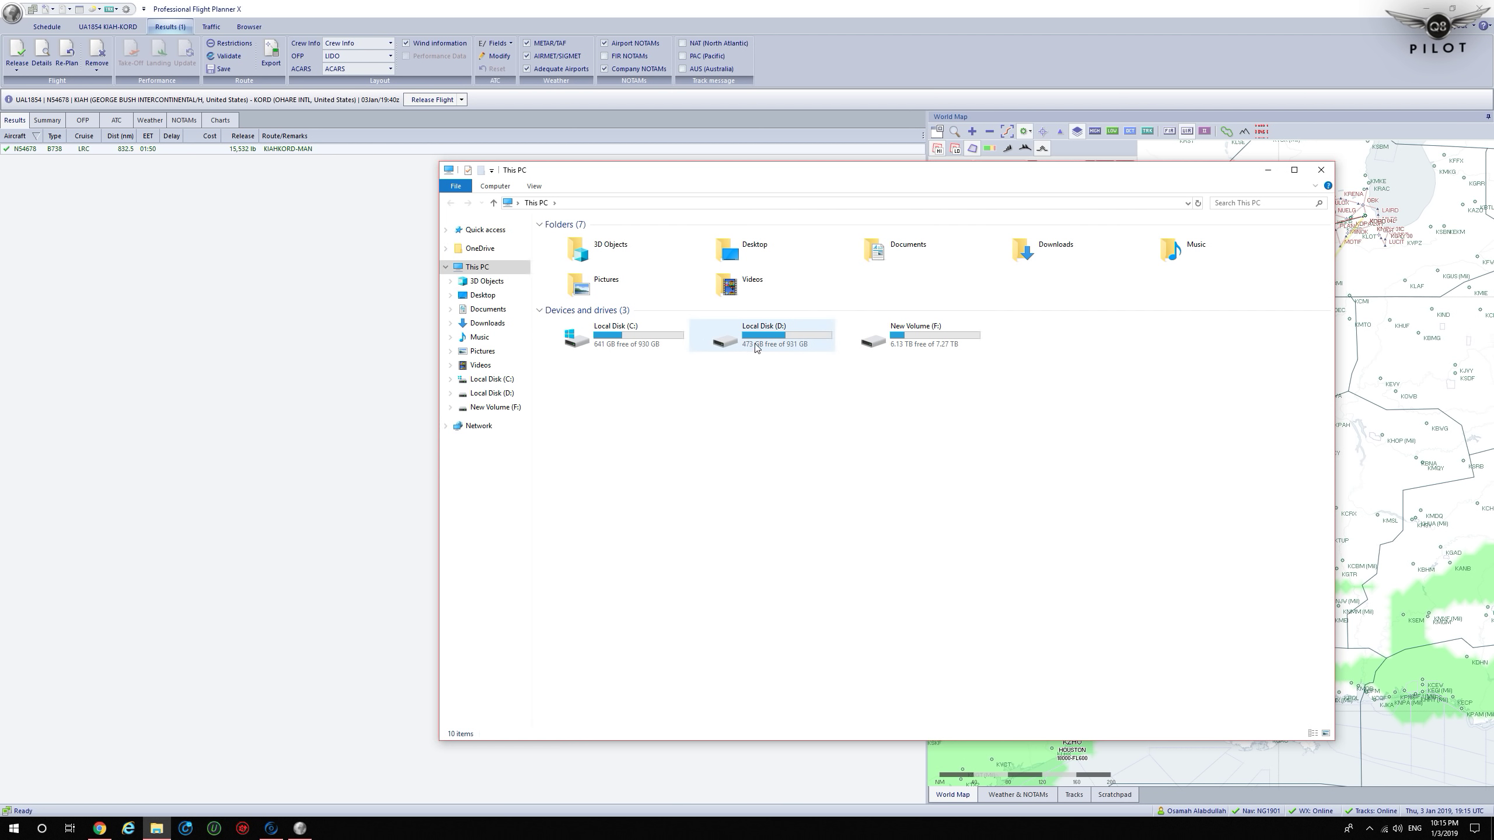
double_click(607, 345)
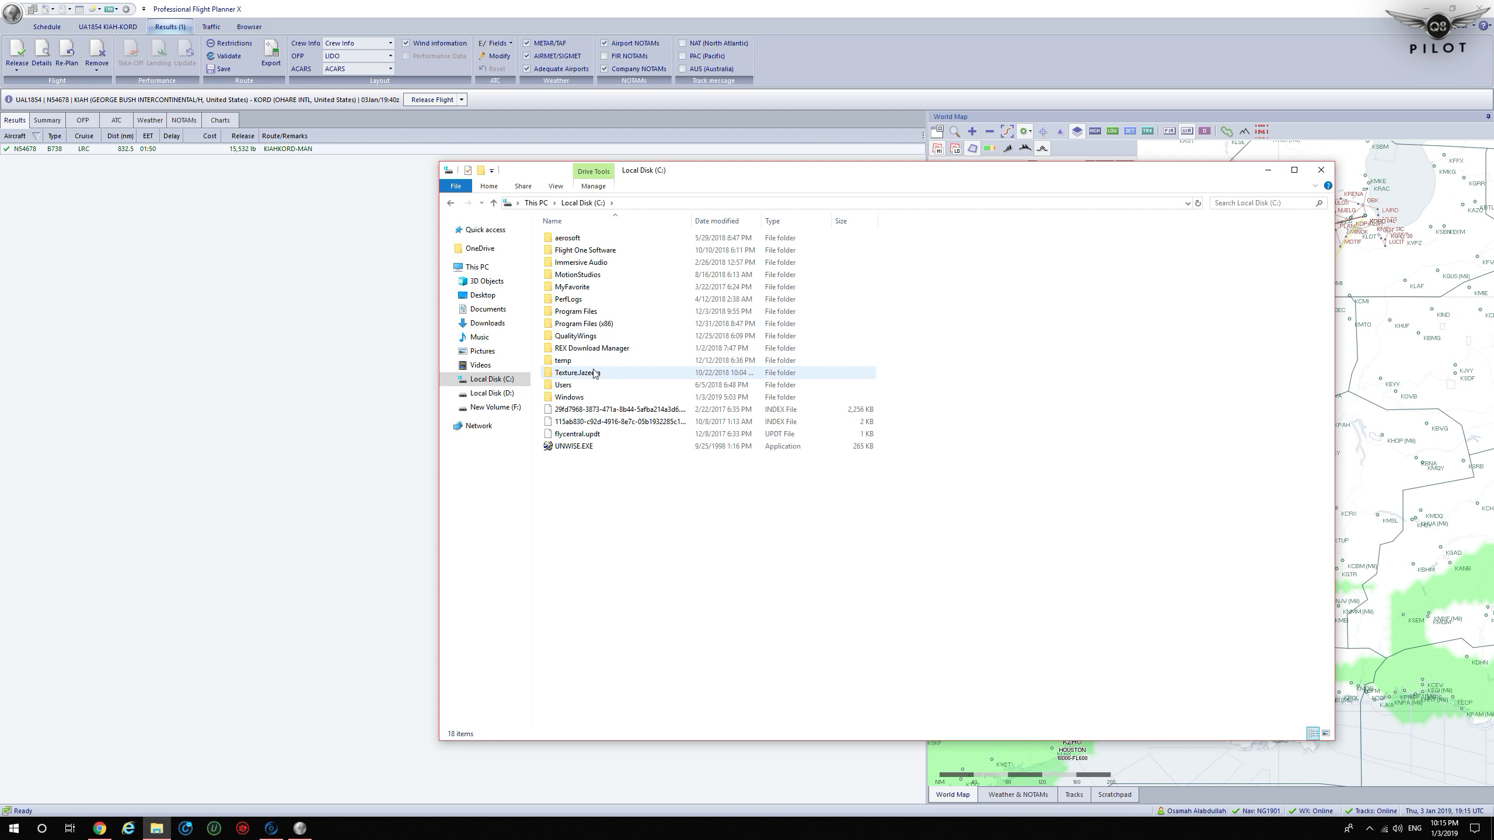
double_click(581, 385)
double_click(563, 264)
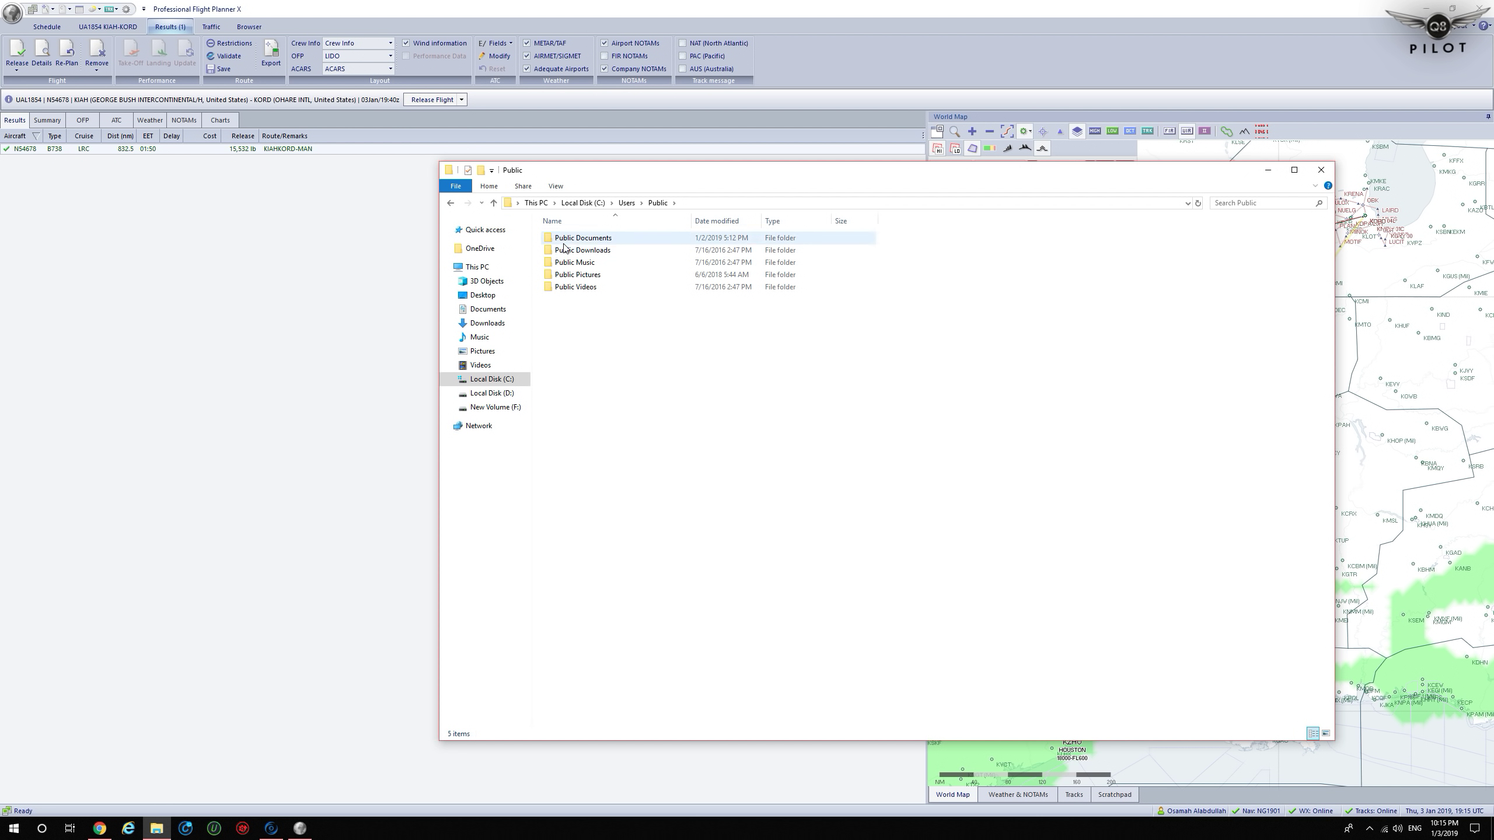
double_click(562, 238)
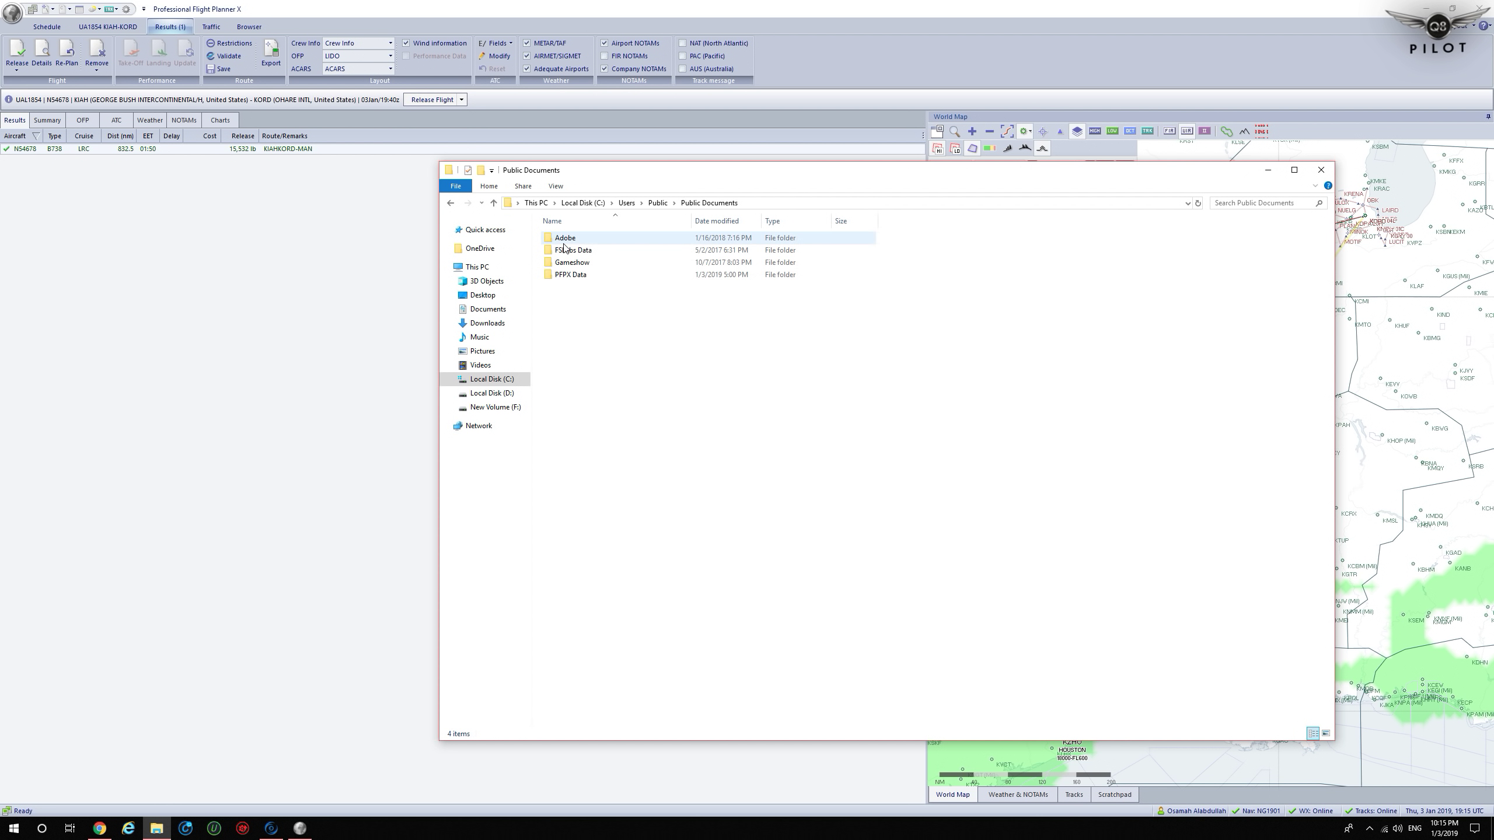
double_click(565, 275)
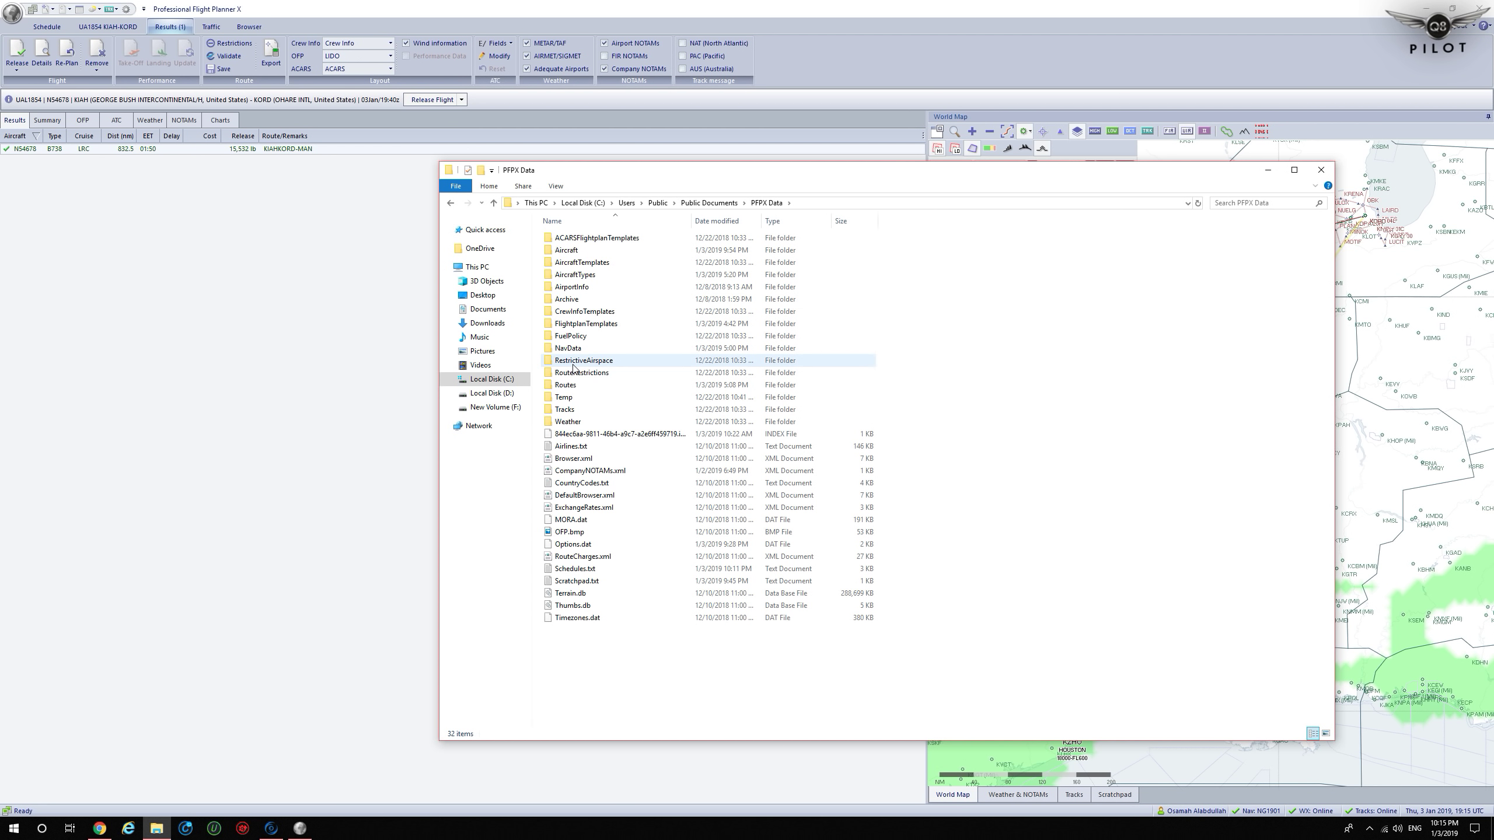
double_click(598, 325)
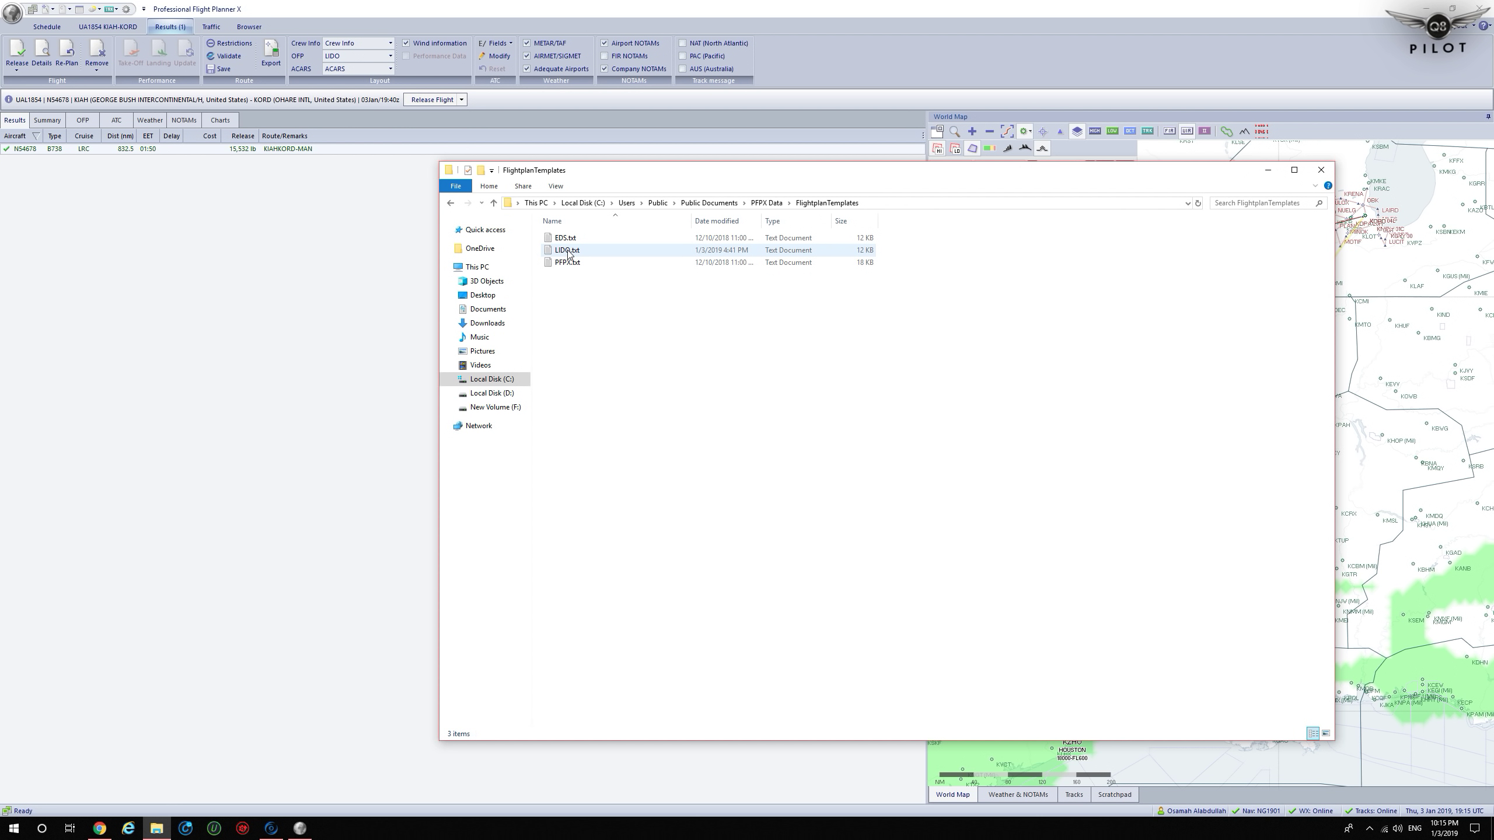
click(900, 203)
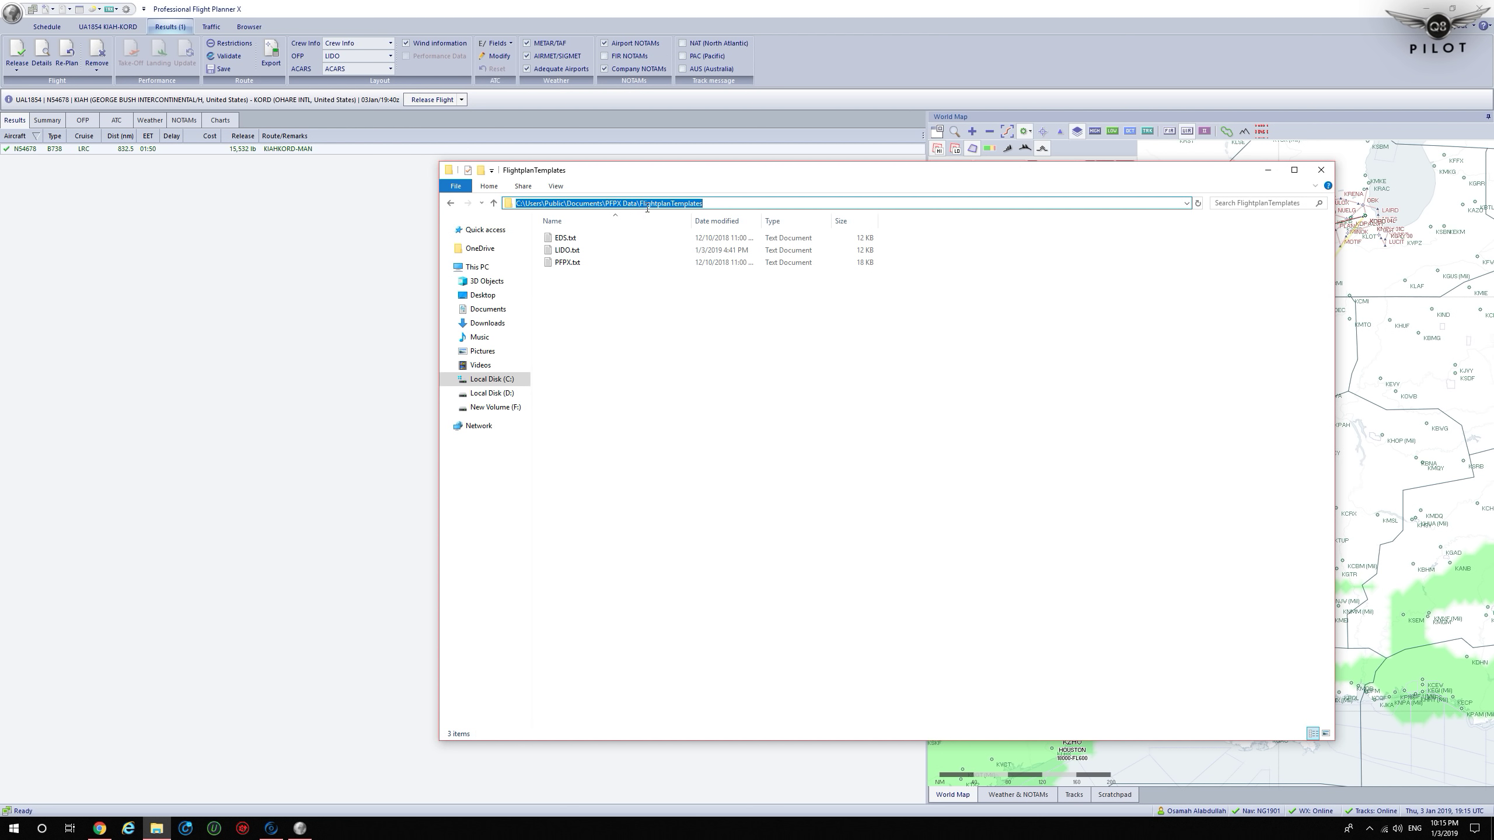
- Open LIDO.txt in Notepad to examine the flight plan template, then close the file and its folder
double_click(565, 251)
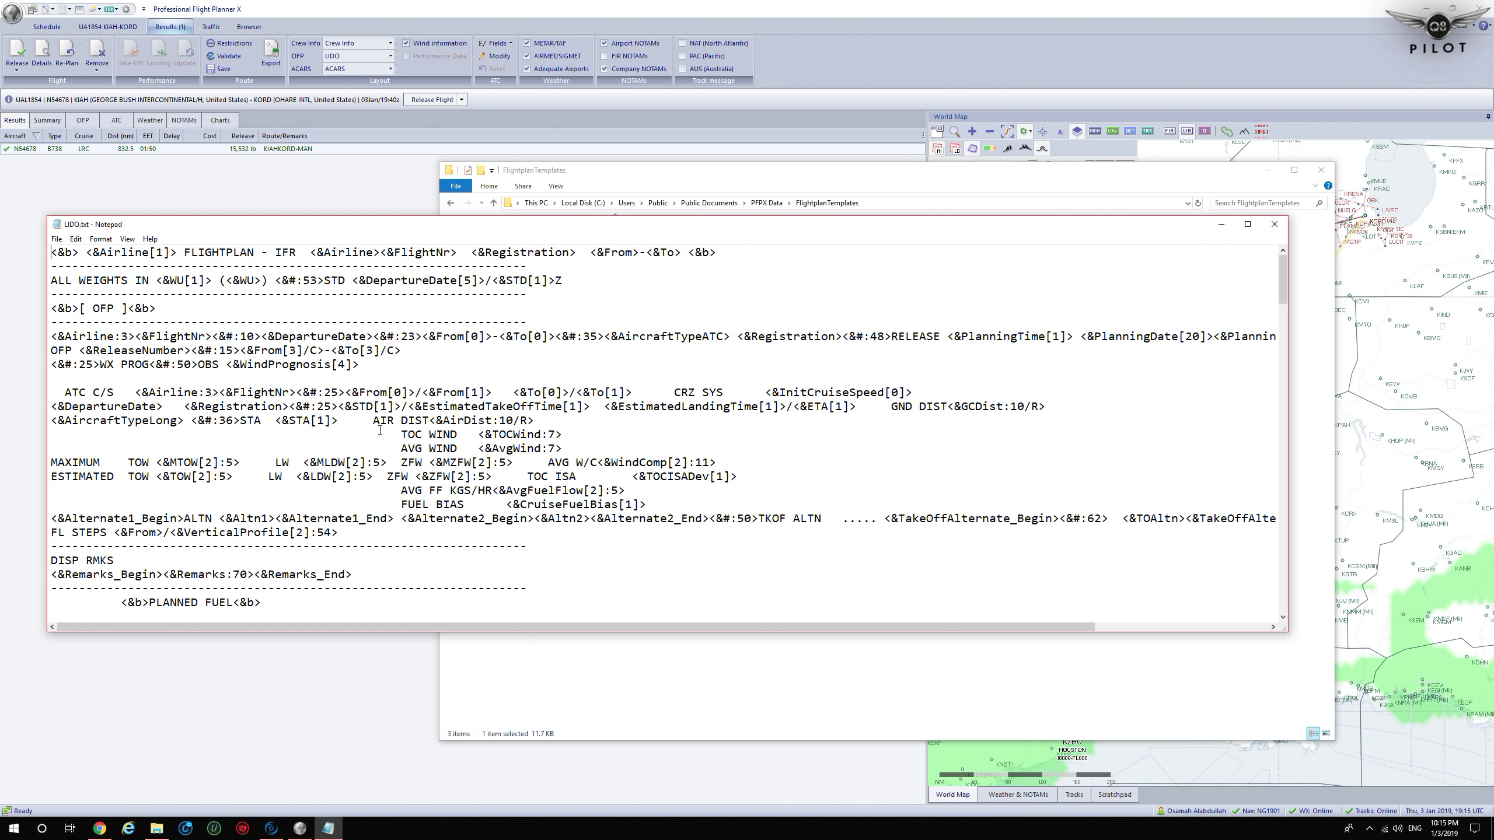
drag(1284, 281, 1244, 270)
click(1275, 225)
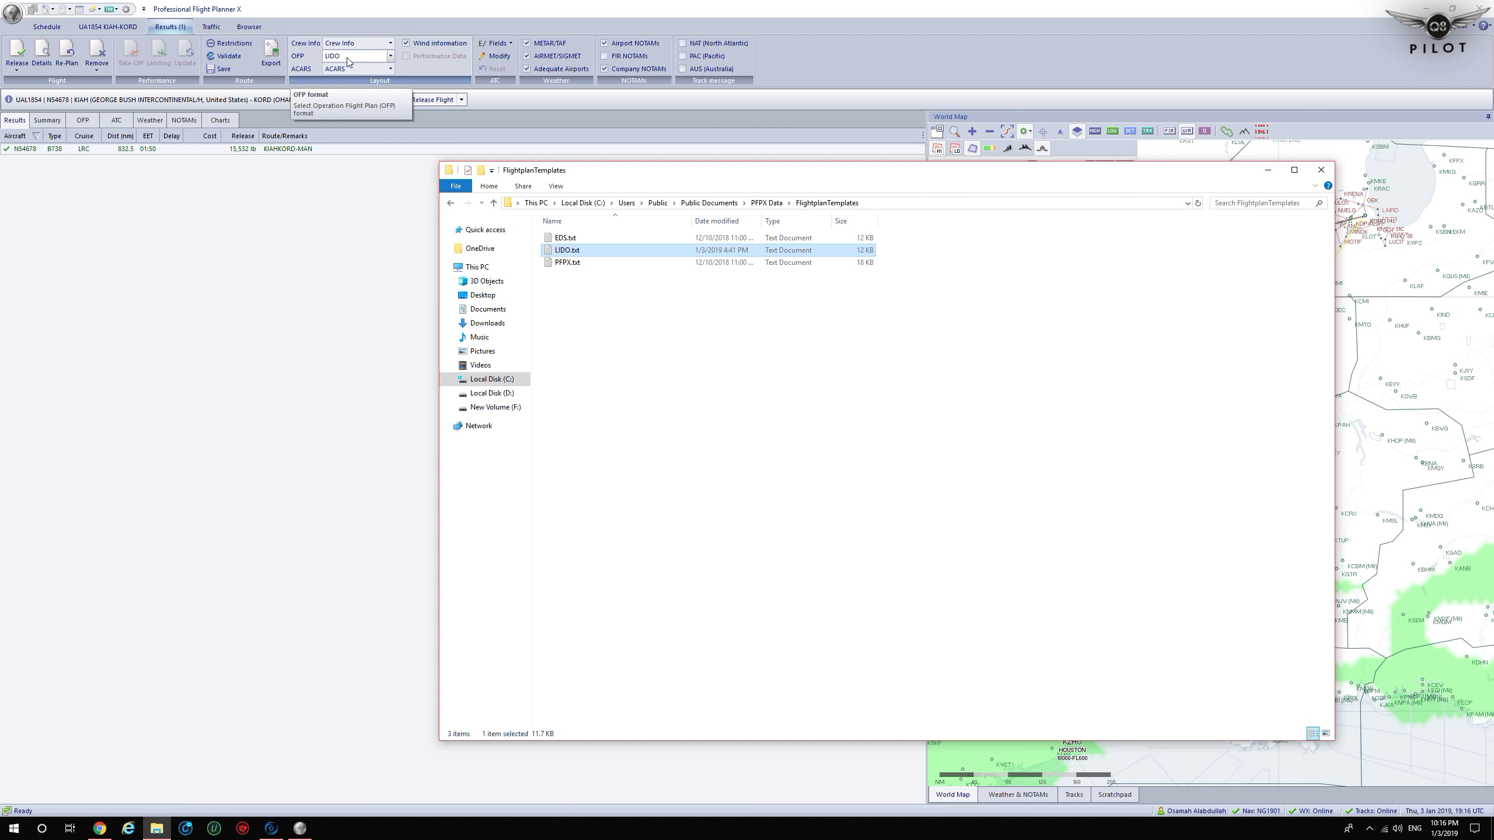
click(1321, 170)
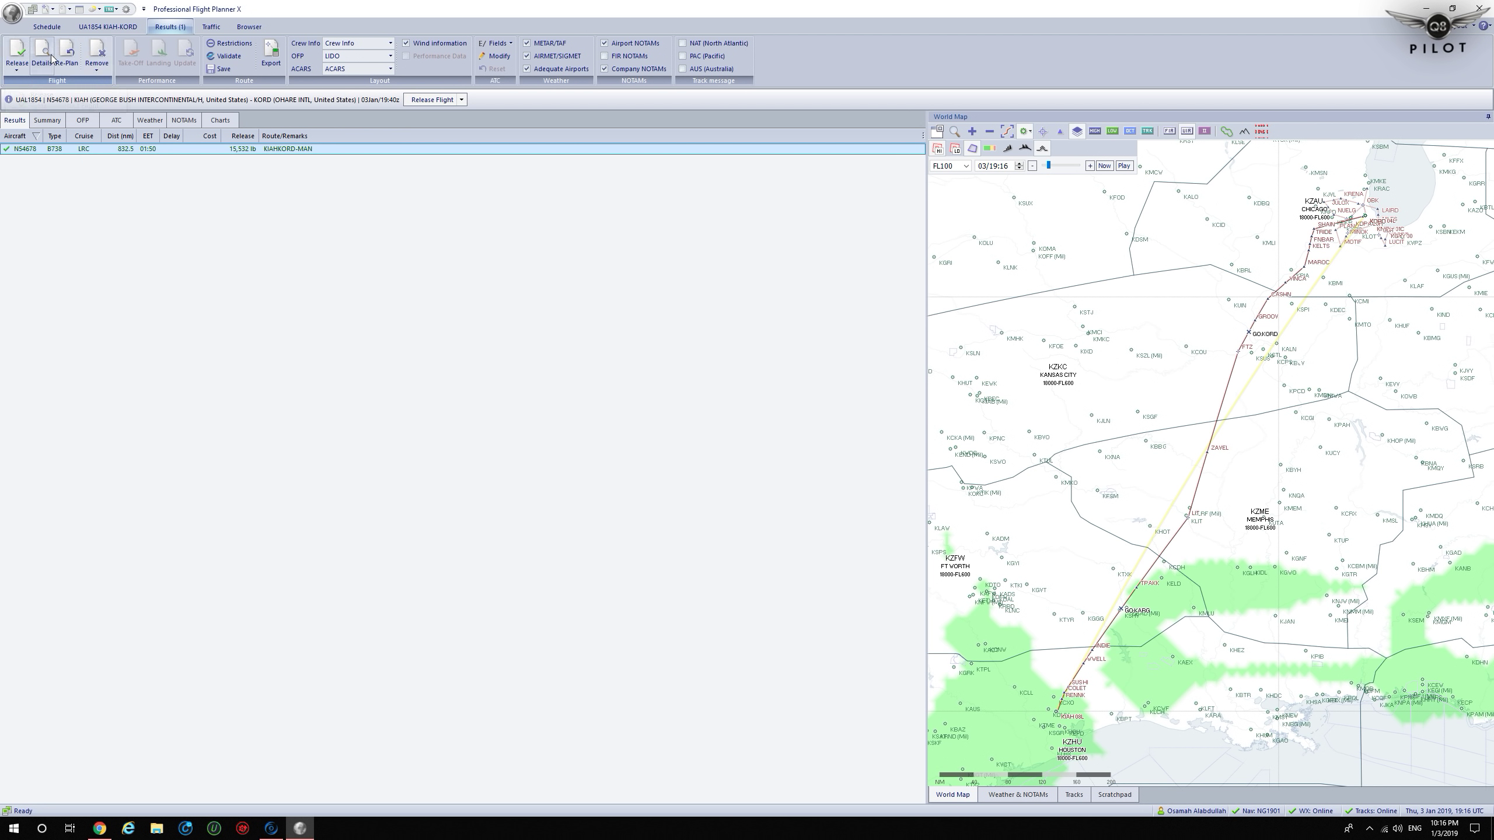
- Re-plan flight UA 1854, clear its aircraft registration and open the aircraft database
click(67, 59)
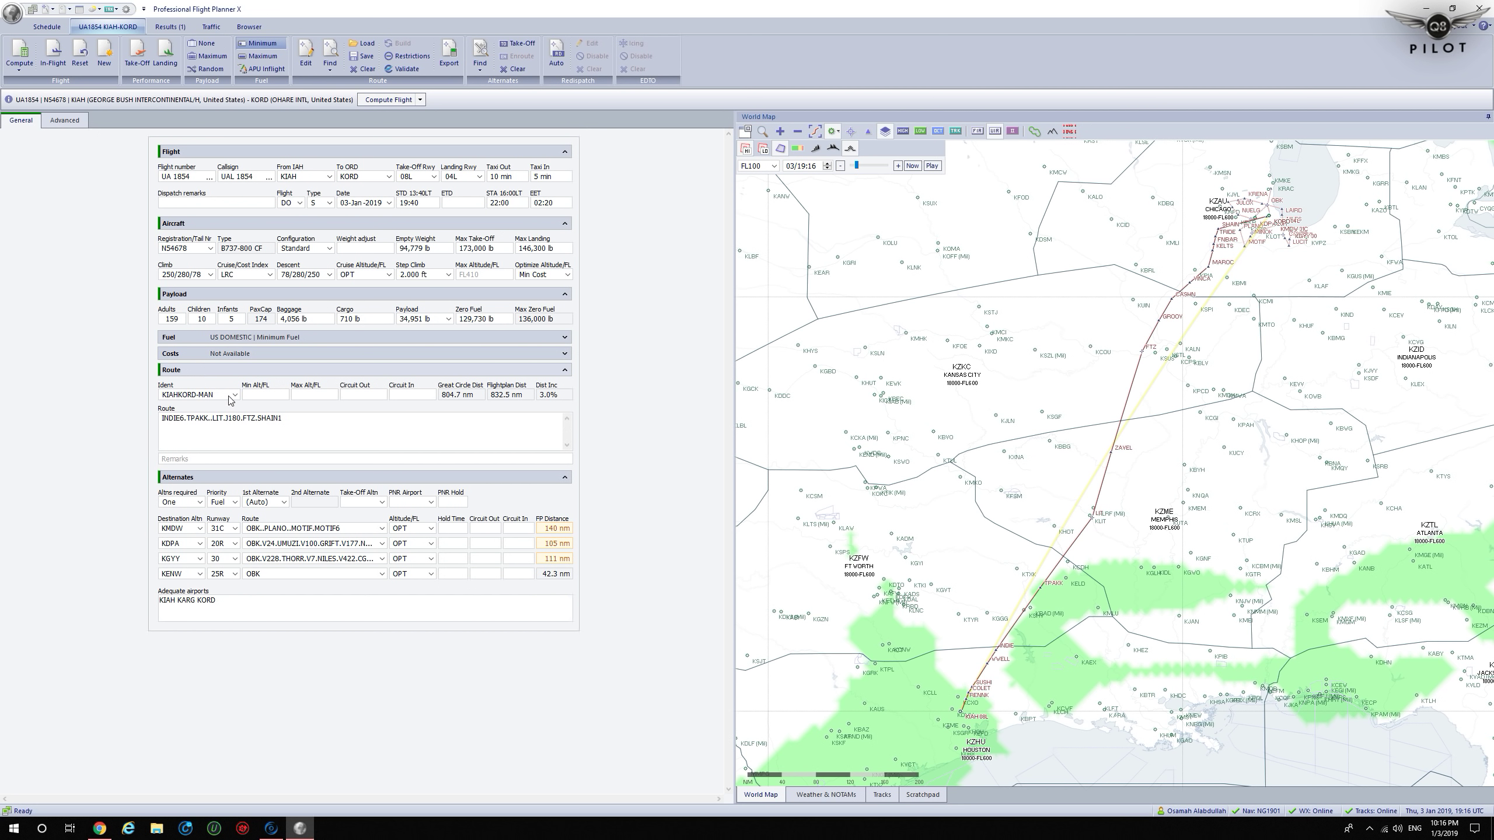
click(209, 250)
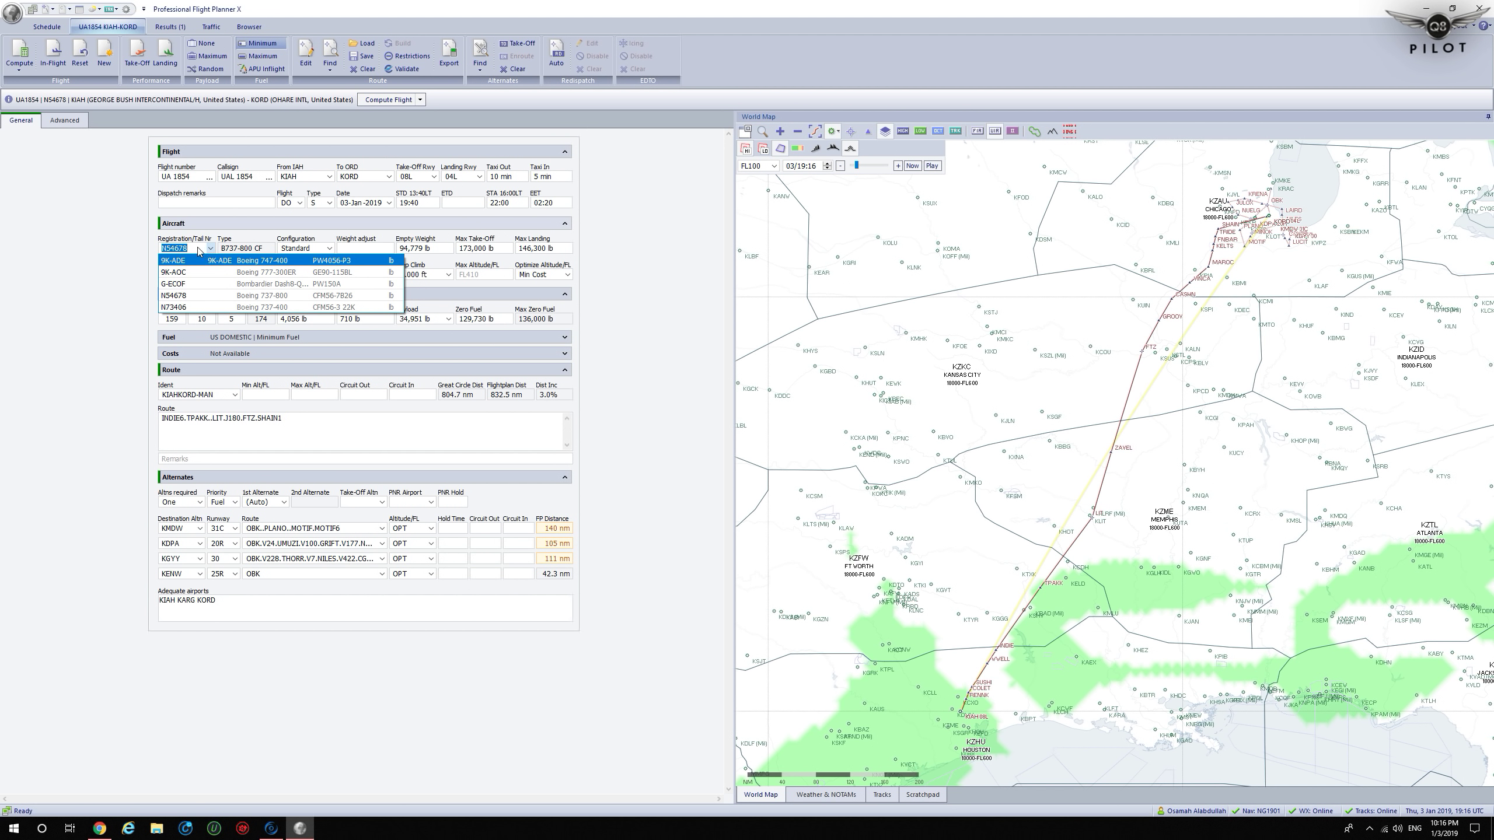
click(201, 249)
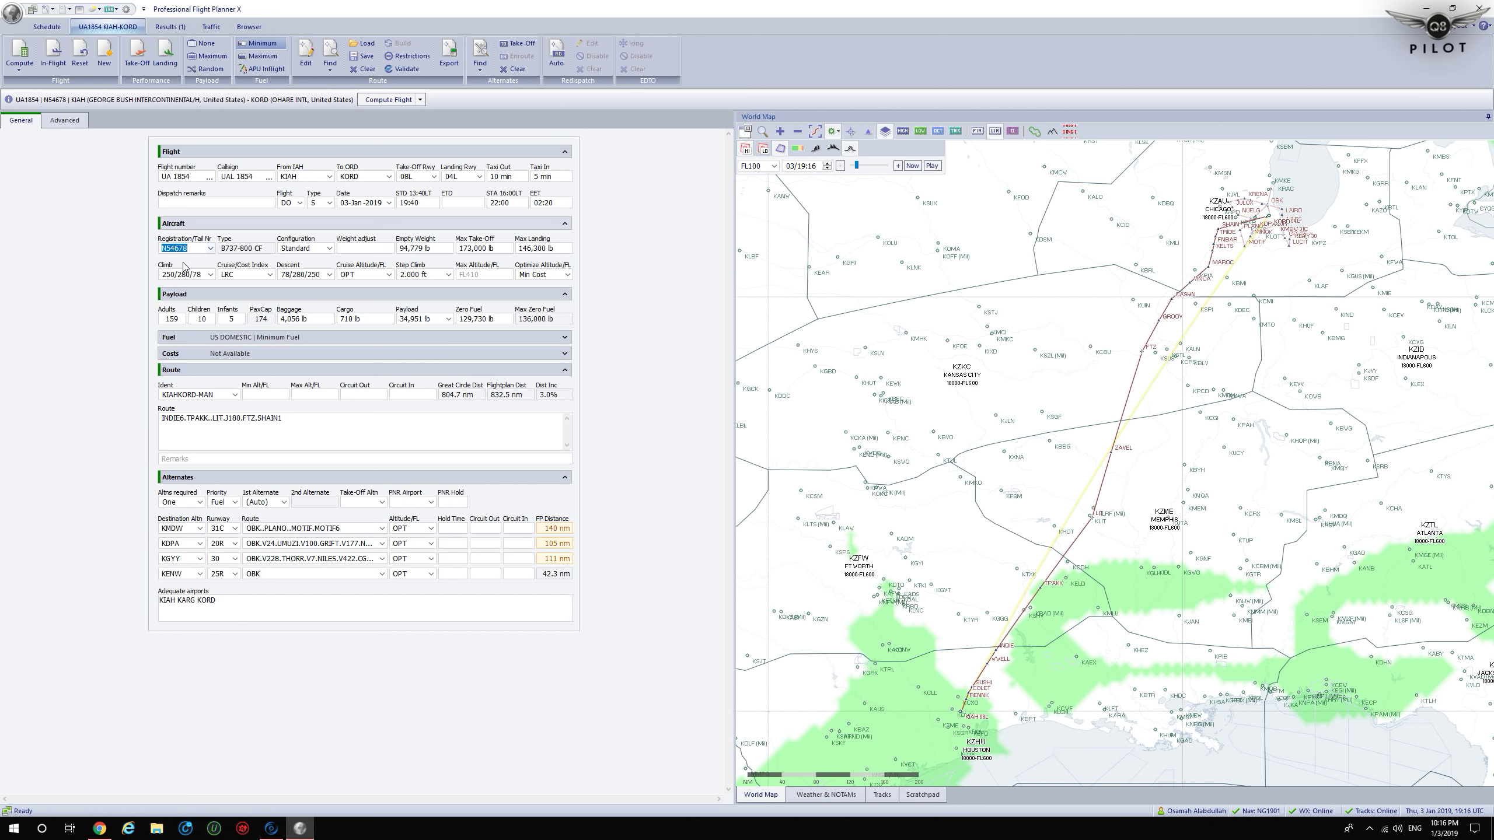
key(BackSpace)
click(211, 250)
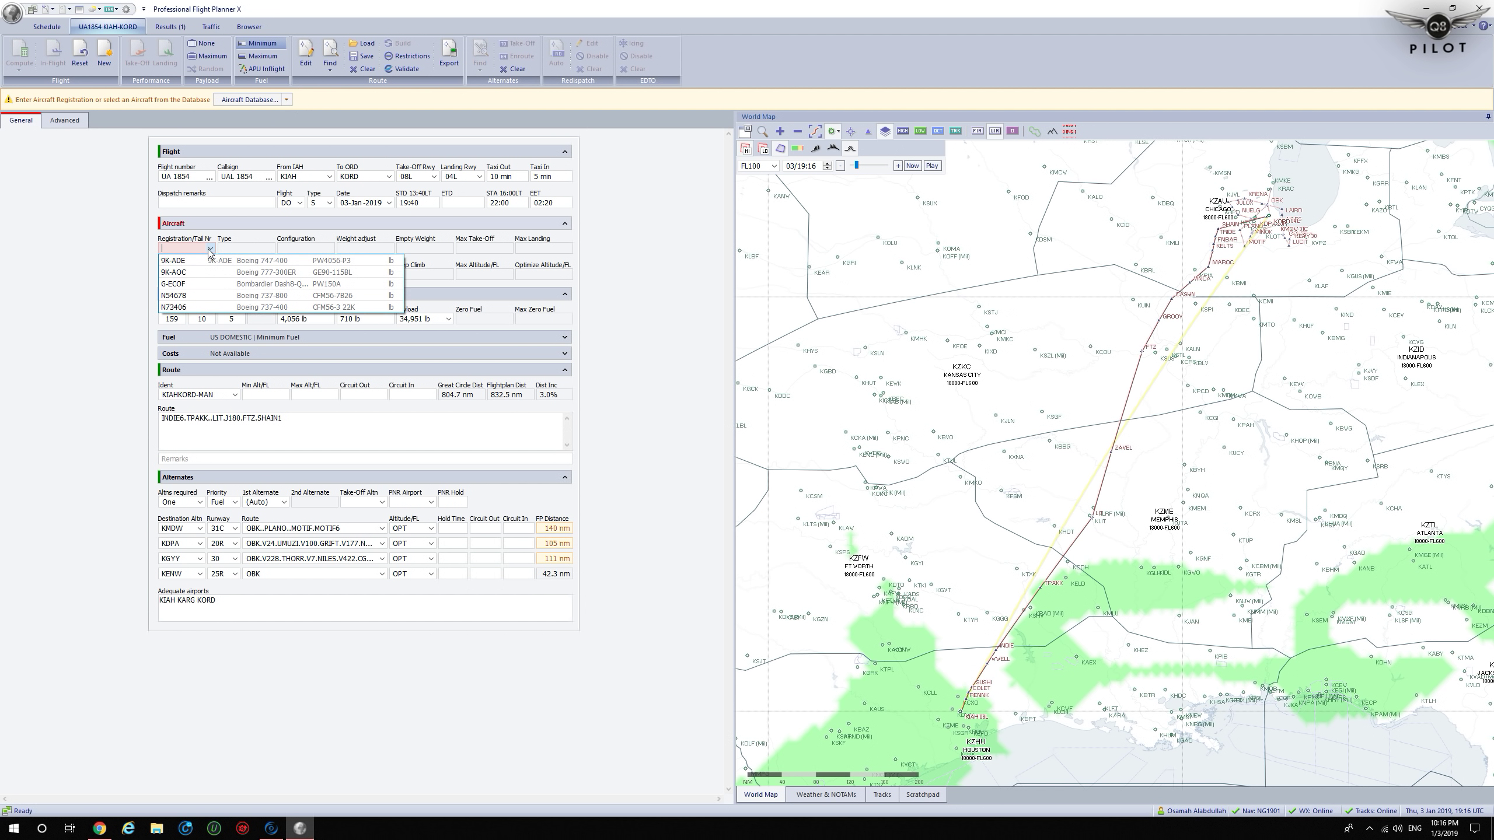
click(249, 100)
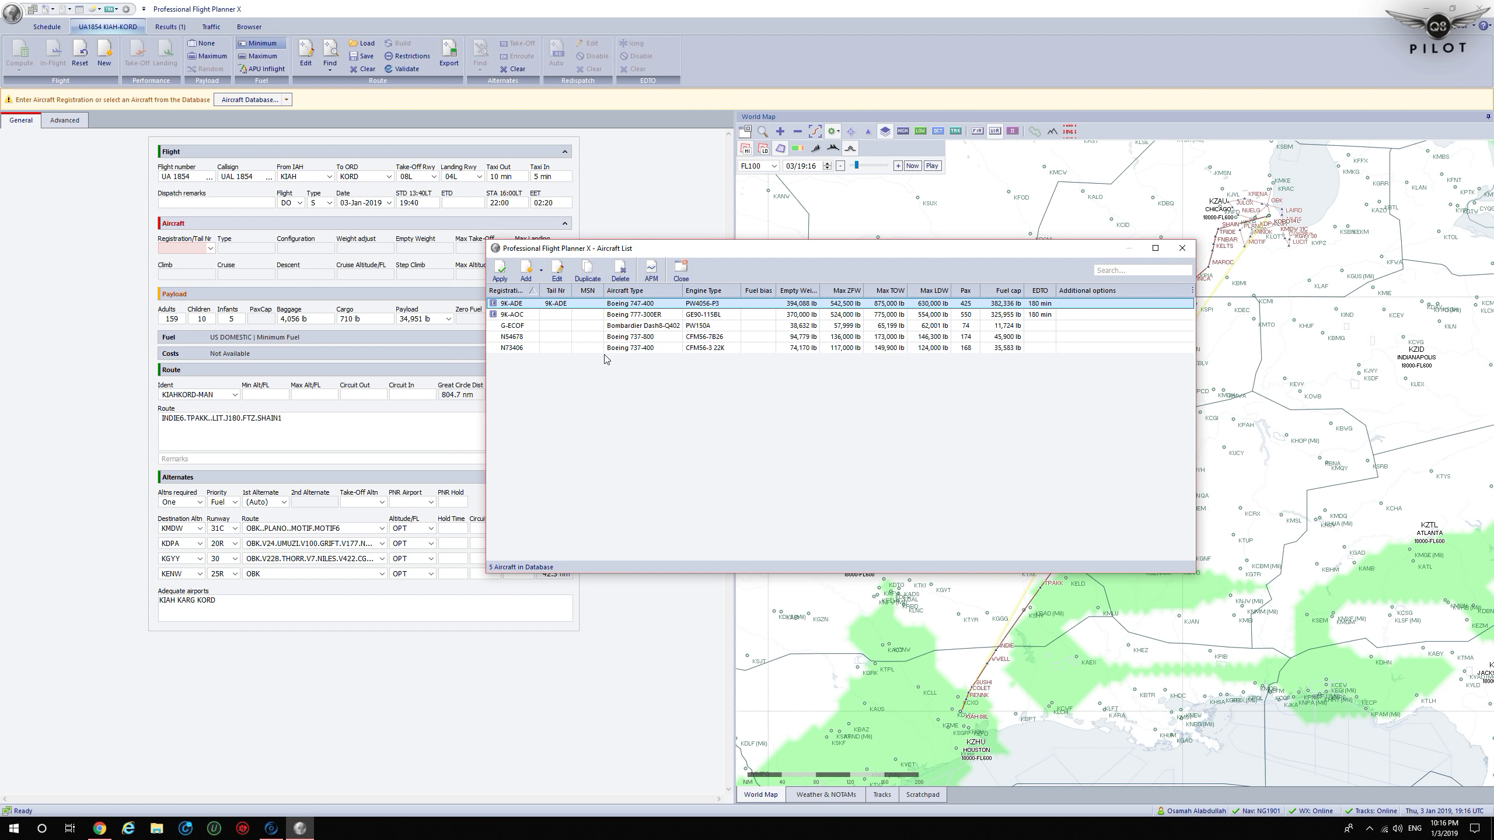
- Start a new aircraft to examine the selectable aircraft types, and close the editor without choosing one
click(540, 271)
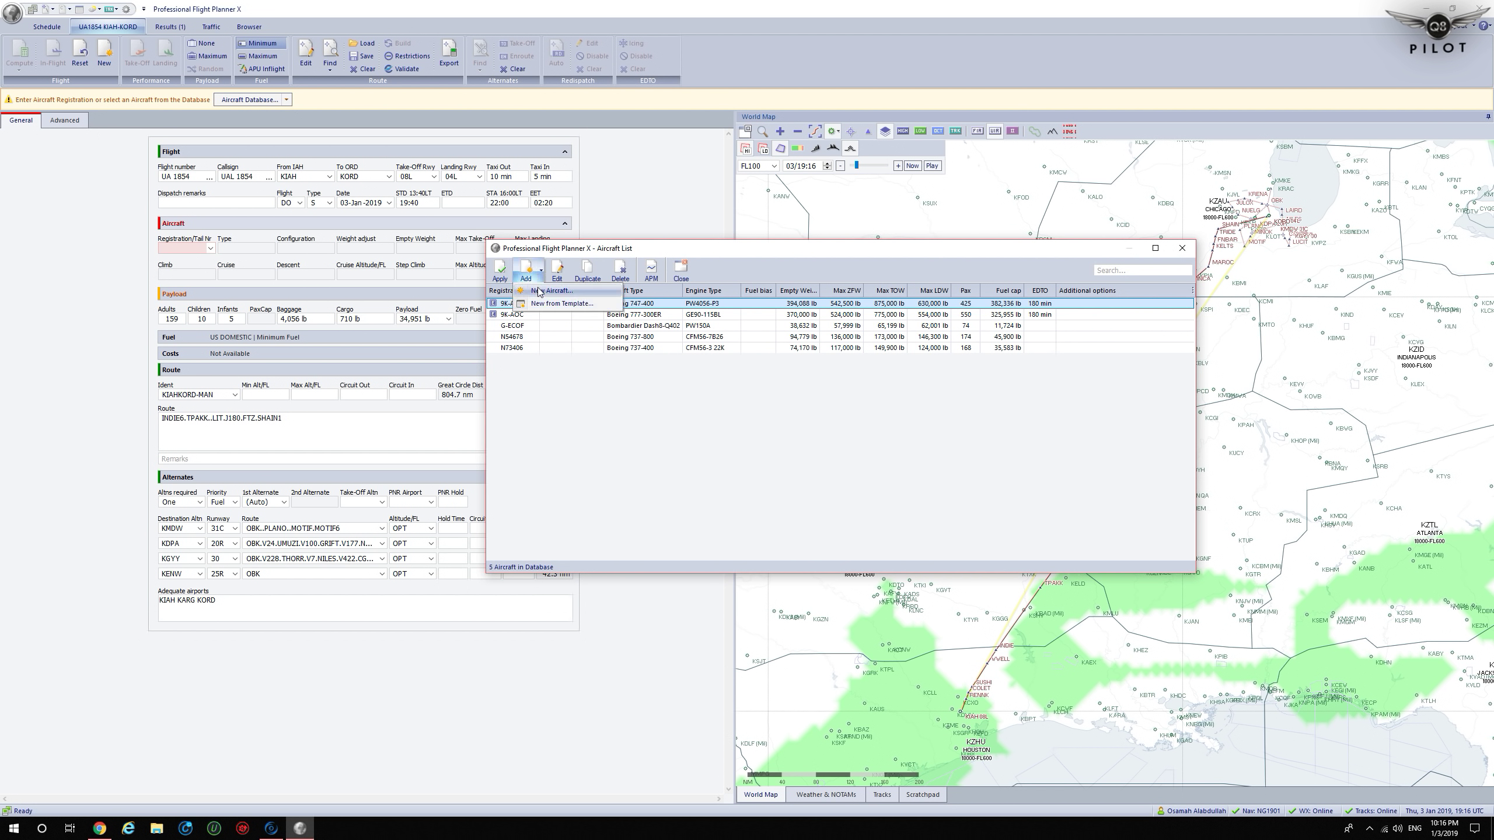
click(539, 289)
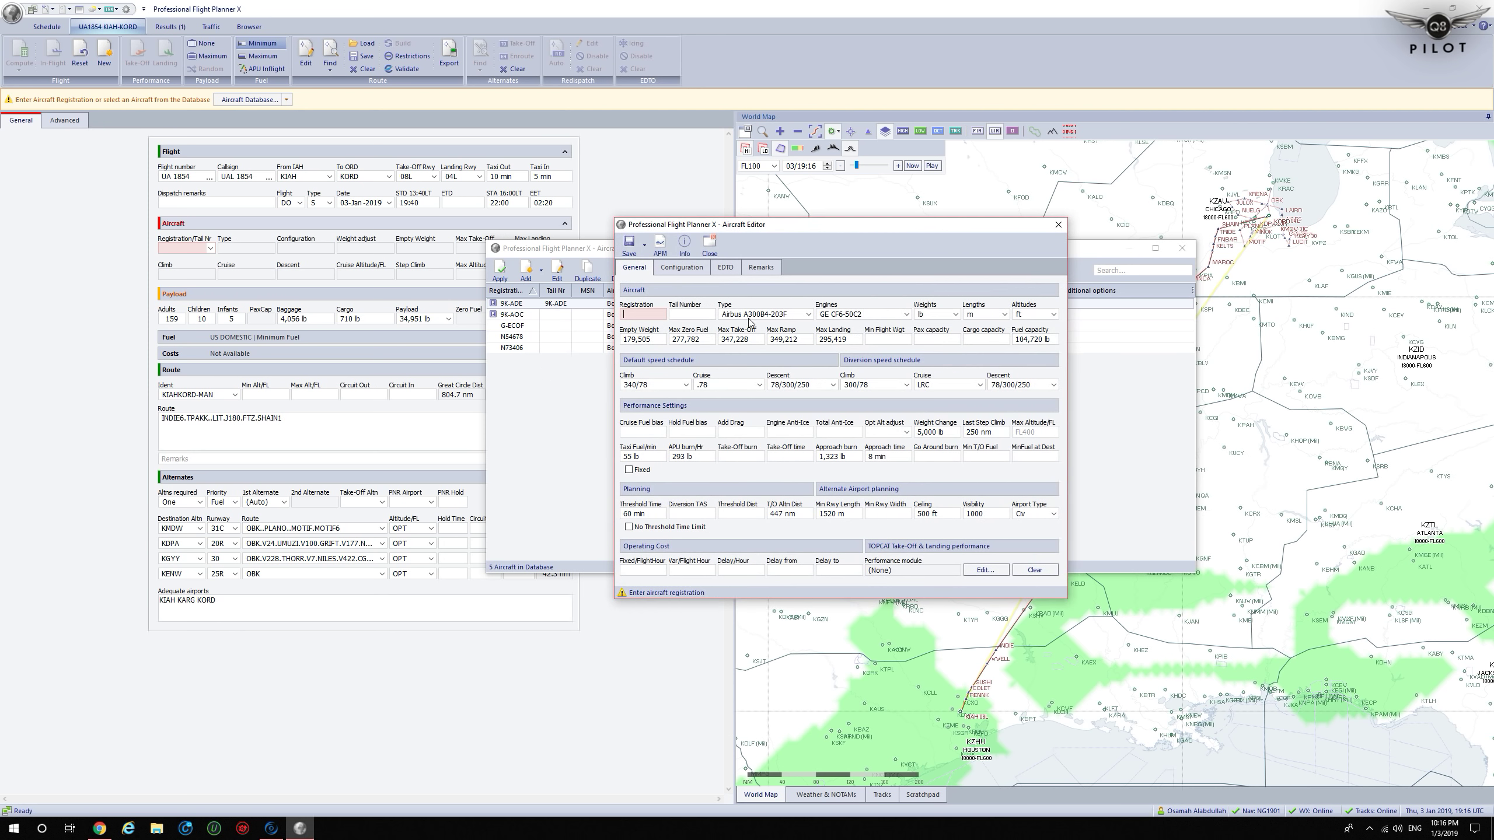
click(749, 316)
drag(808, 361, 802, 453)
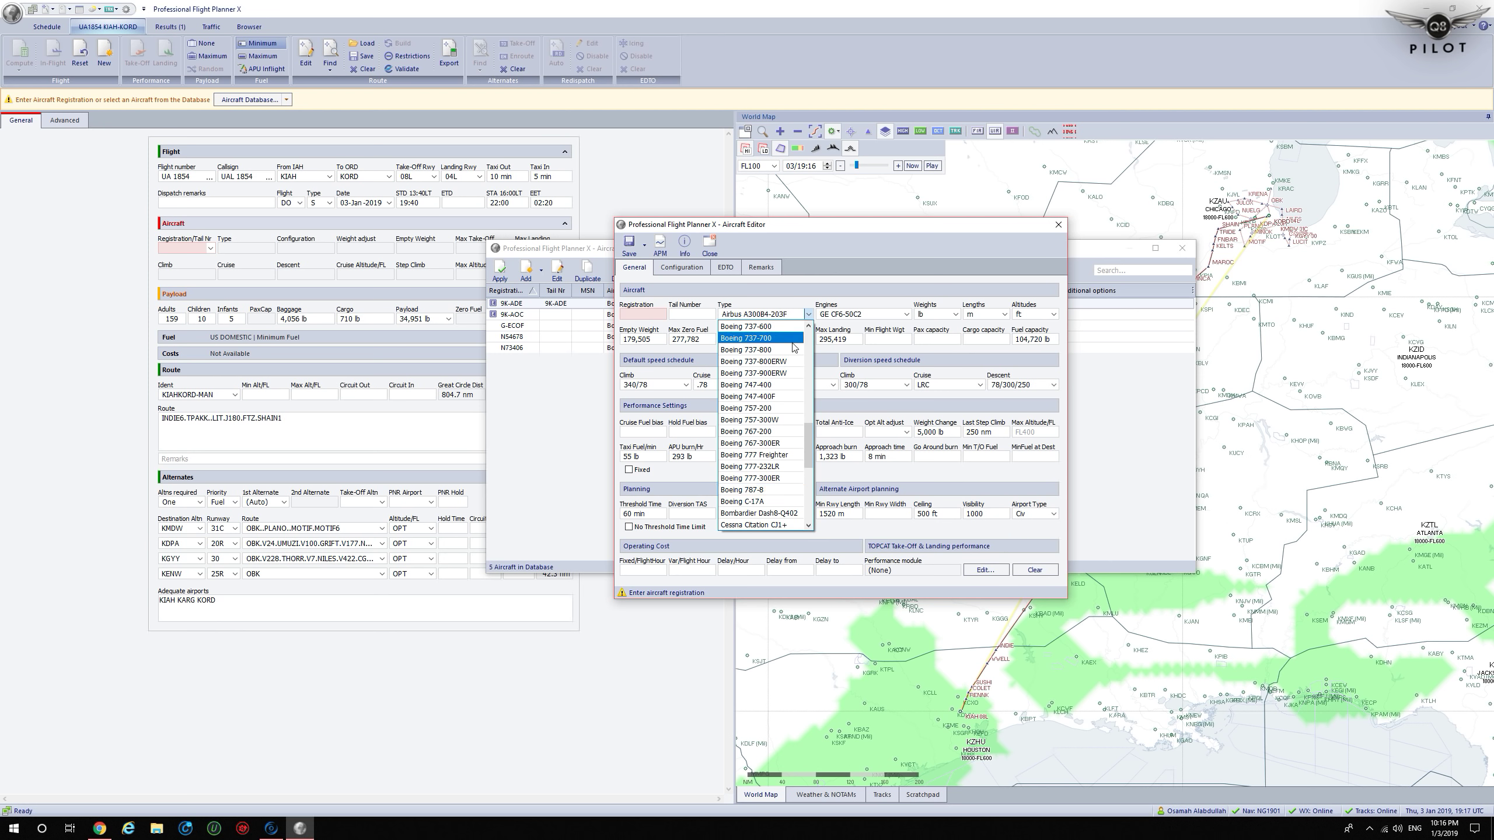
click(1058, 224)
click(1057, 226)
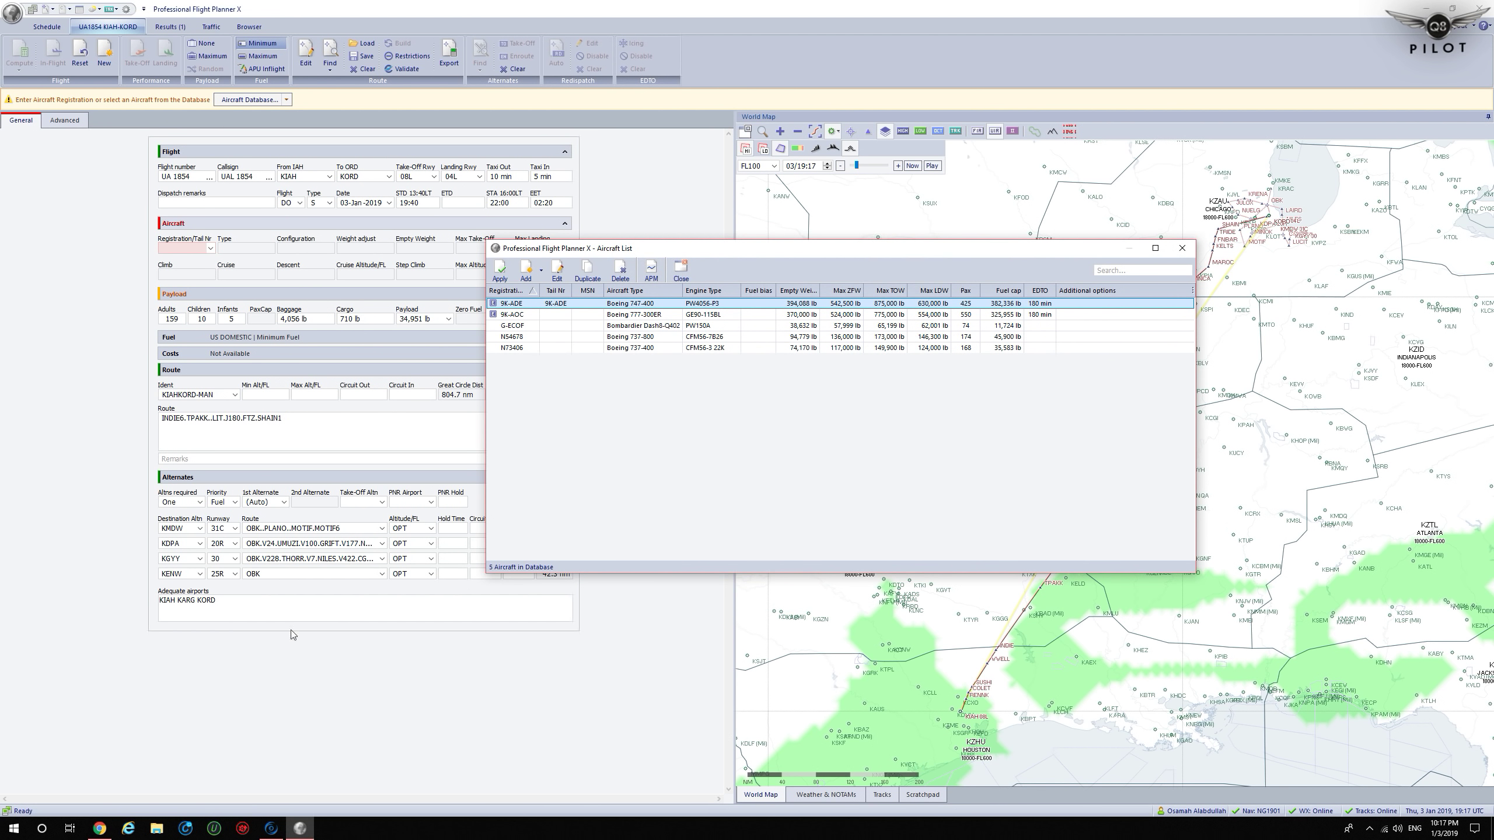
- Switch to Chrome, open the bookmarked Airliner Performance aircraft types page and download the 747-8I GENX-2B67 performance file
click(100, 834)
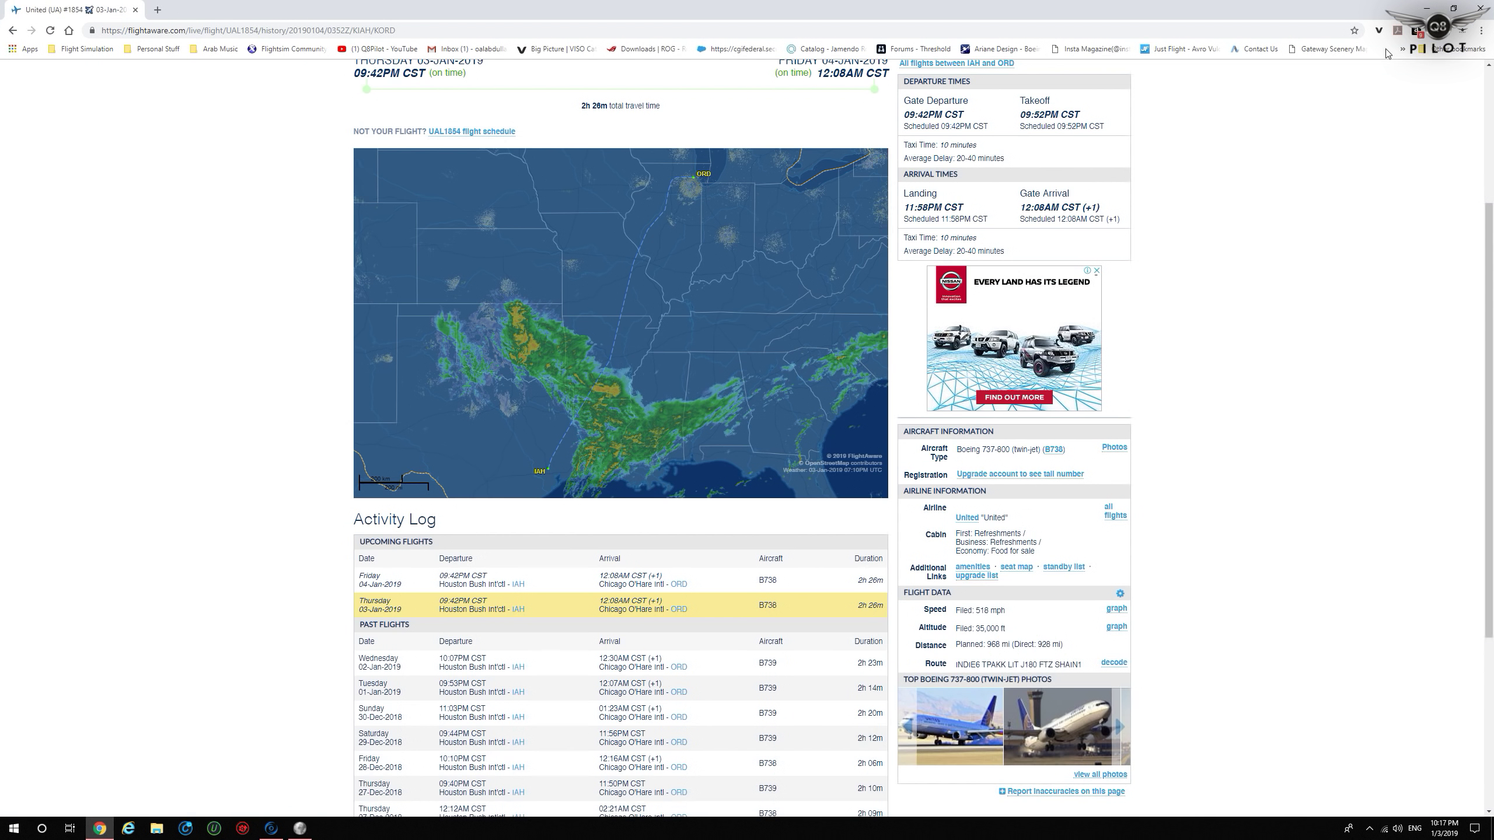
click(1403, 49)
click(1292, 69)
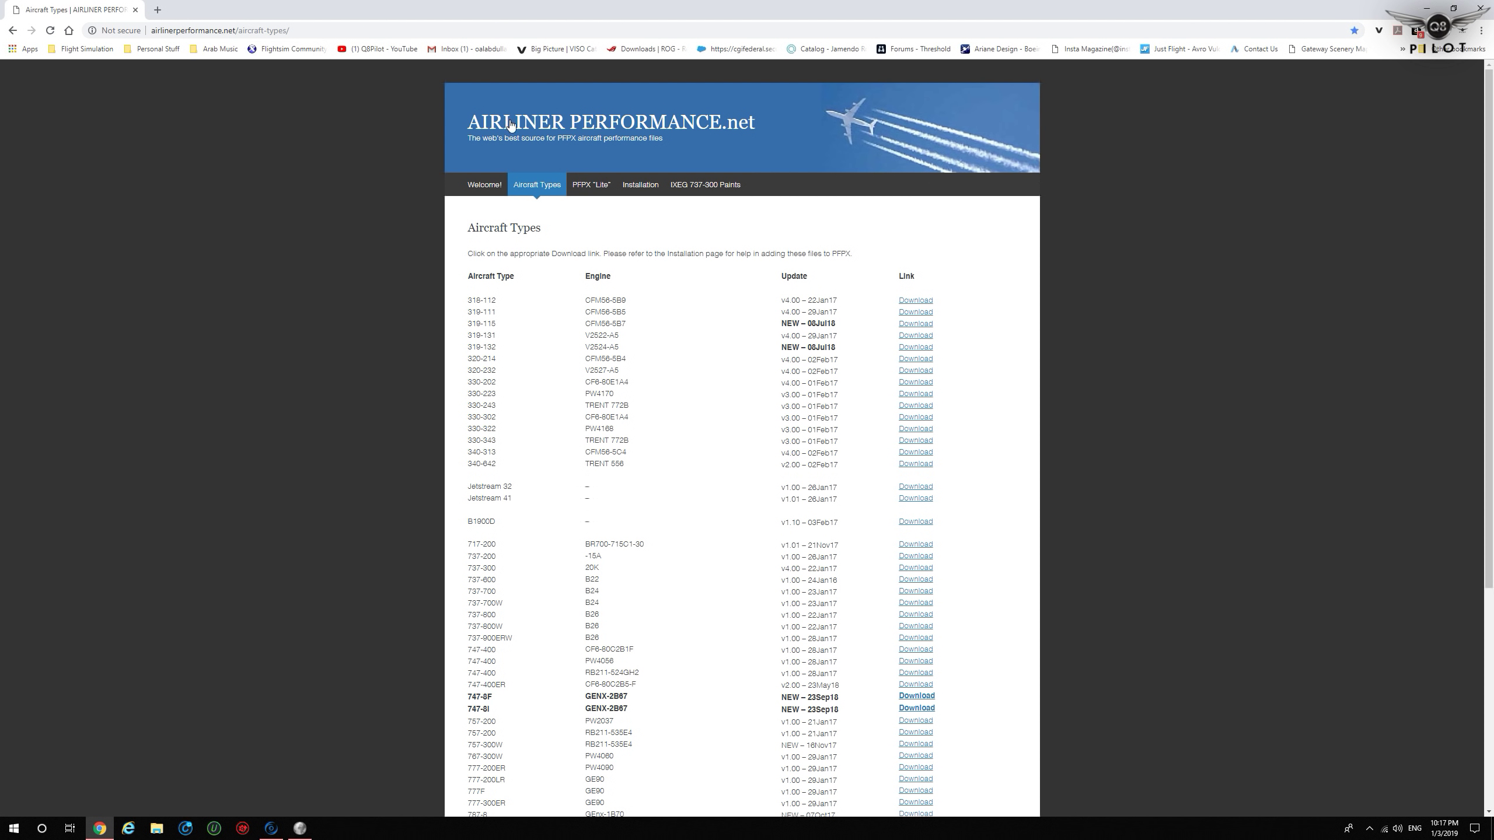
scroll(544, 474, down, 3)
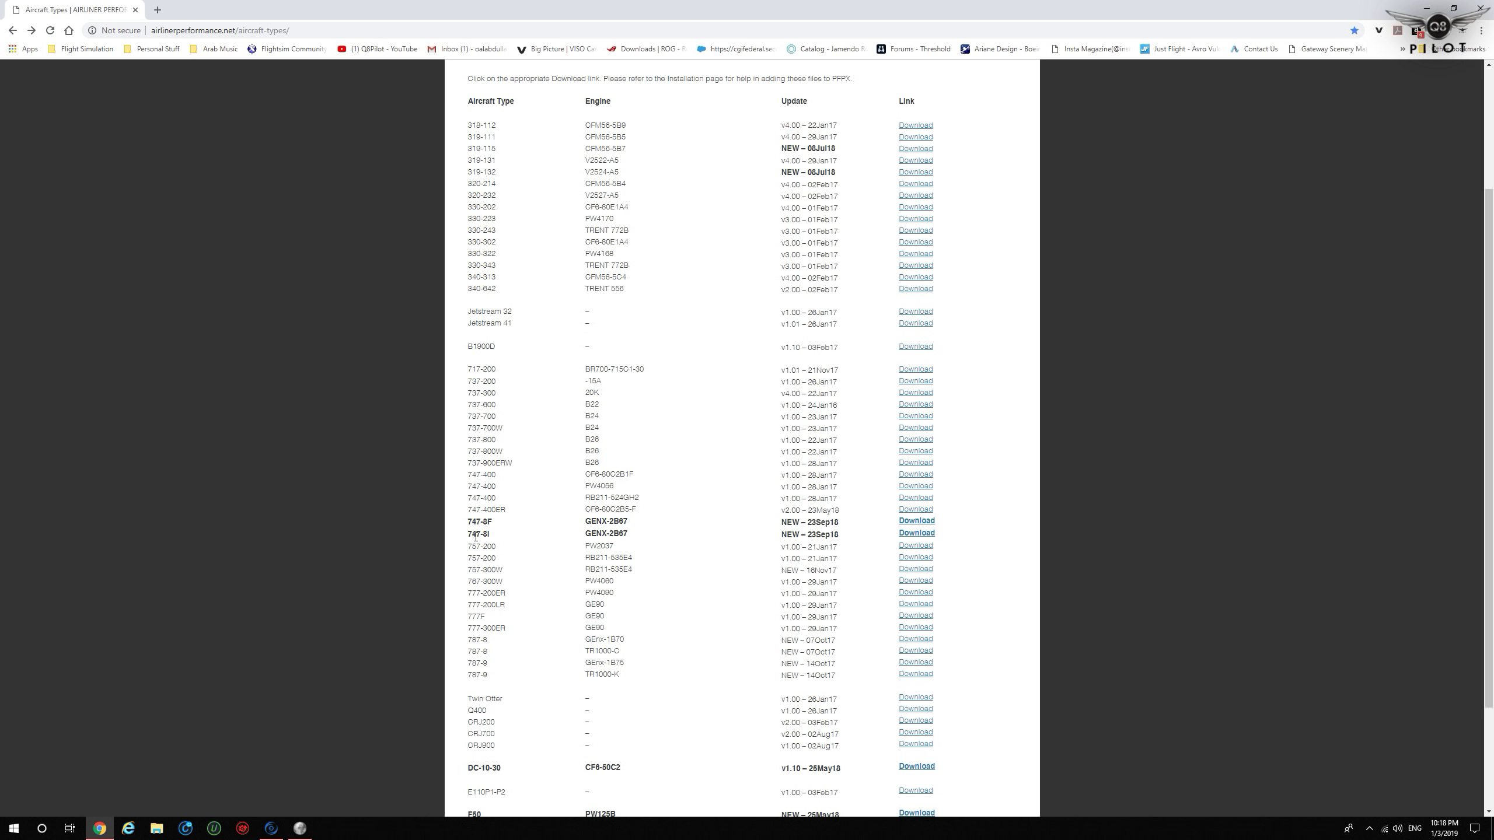
click(912, 535)
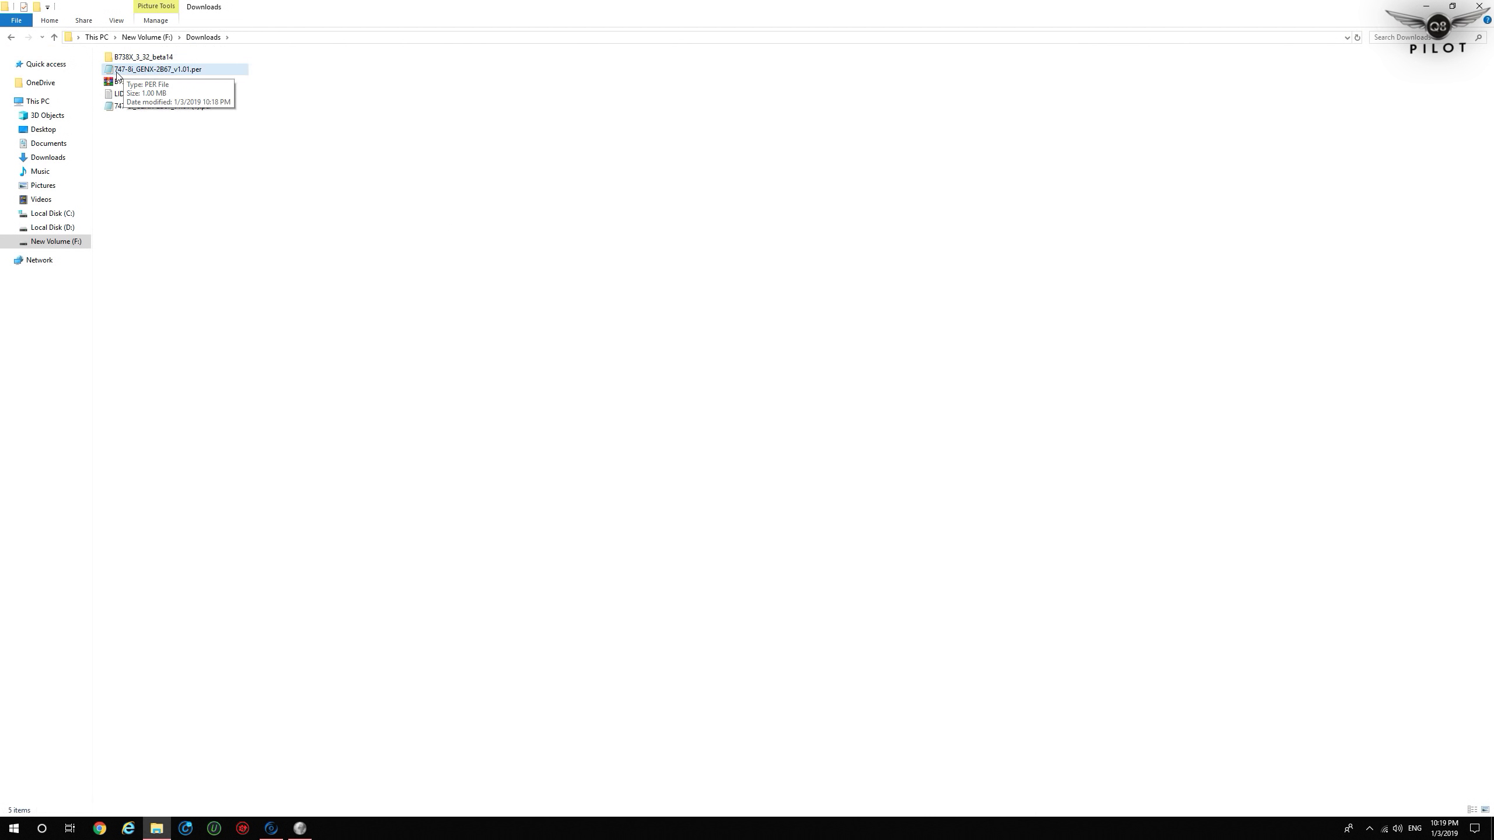
- Copy 747-8i_GENX-2B67_v1.01.per from Downloads and open the PFPX Data folder in the C: drive's Public Documents
right_click(145, 72)
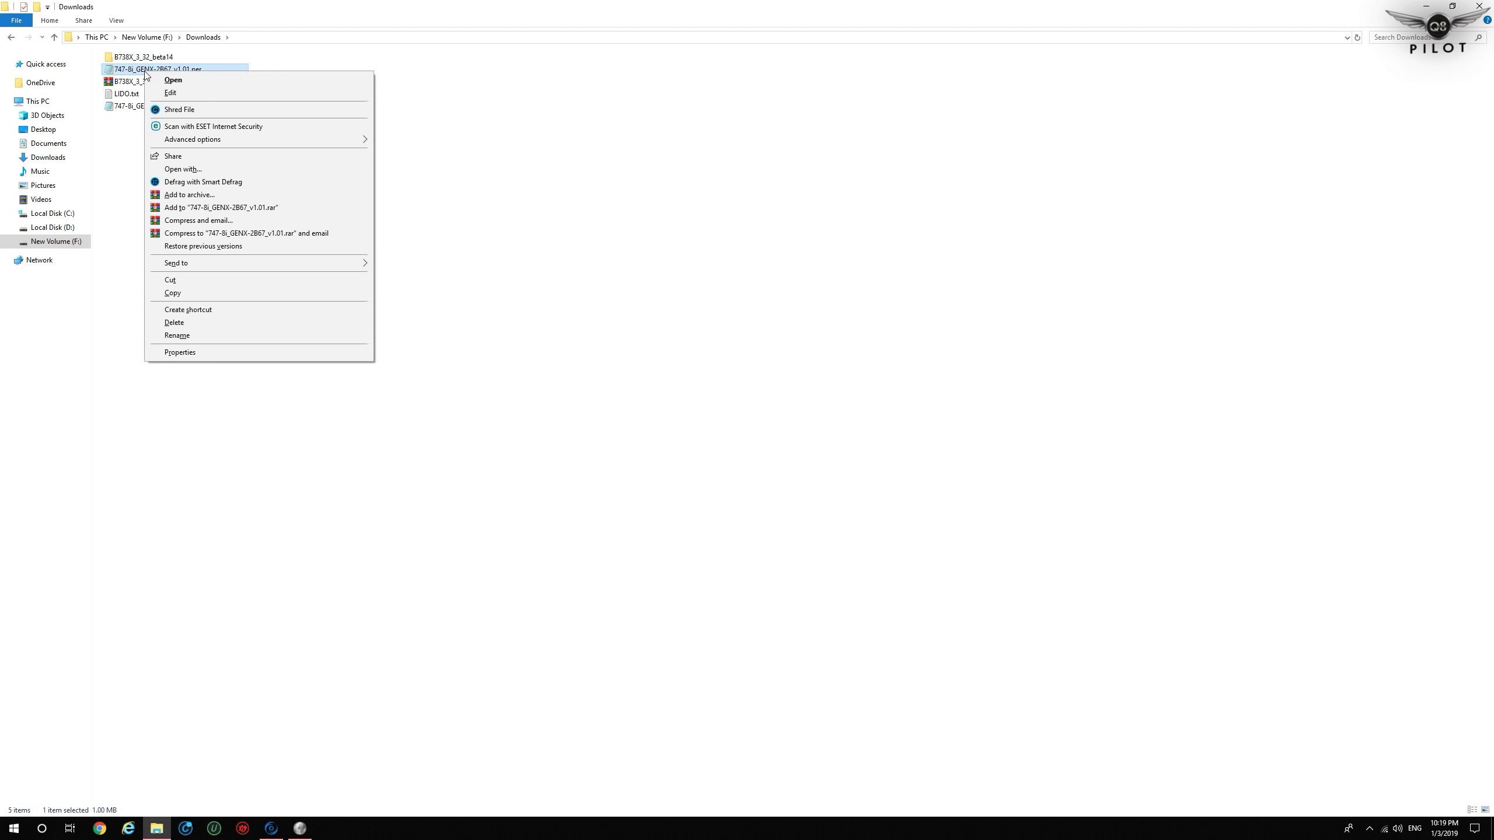
click(173, 293)
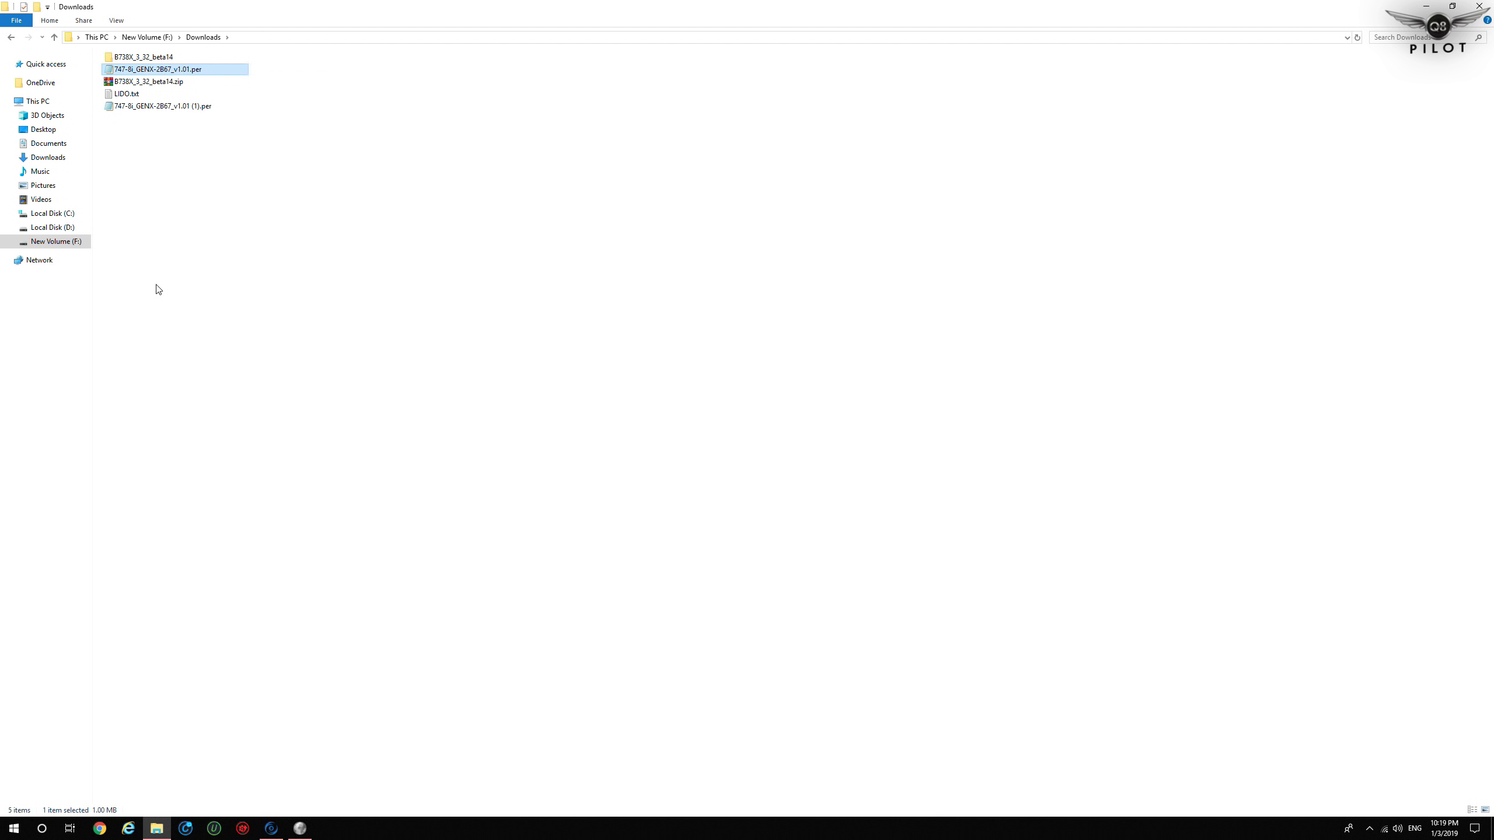
click(47, 213)
double_click(124, 219)
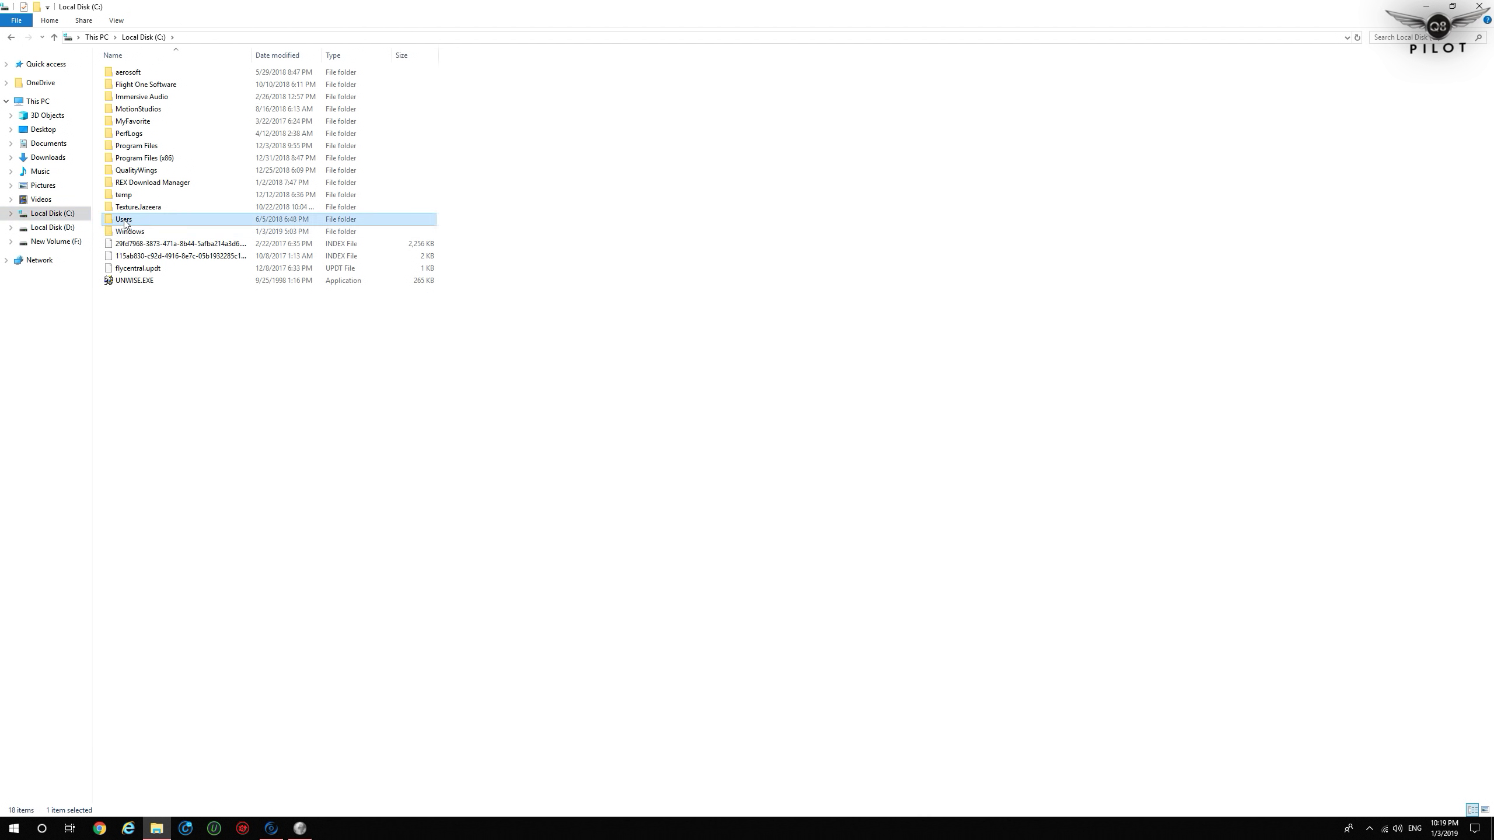
double_click(124, 100)
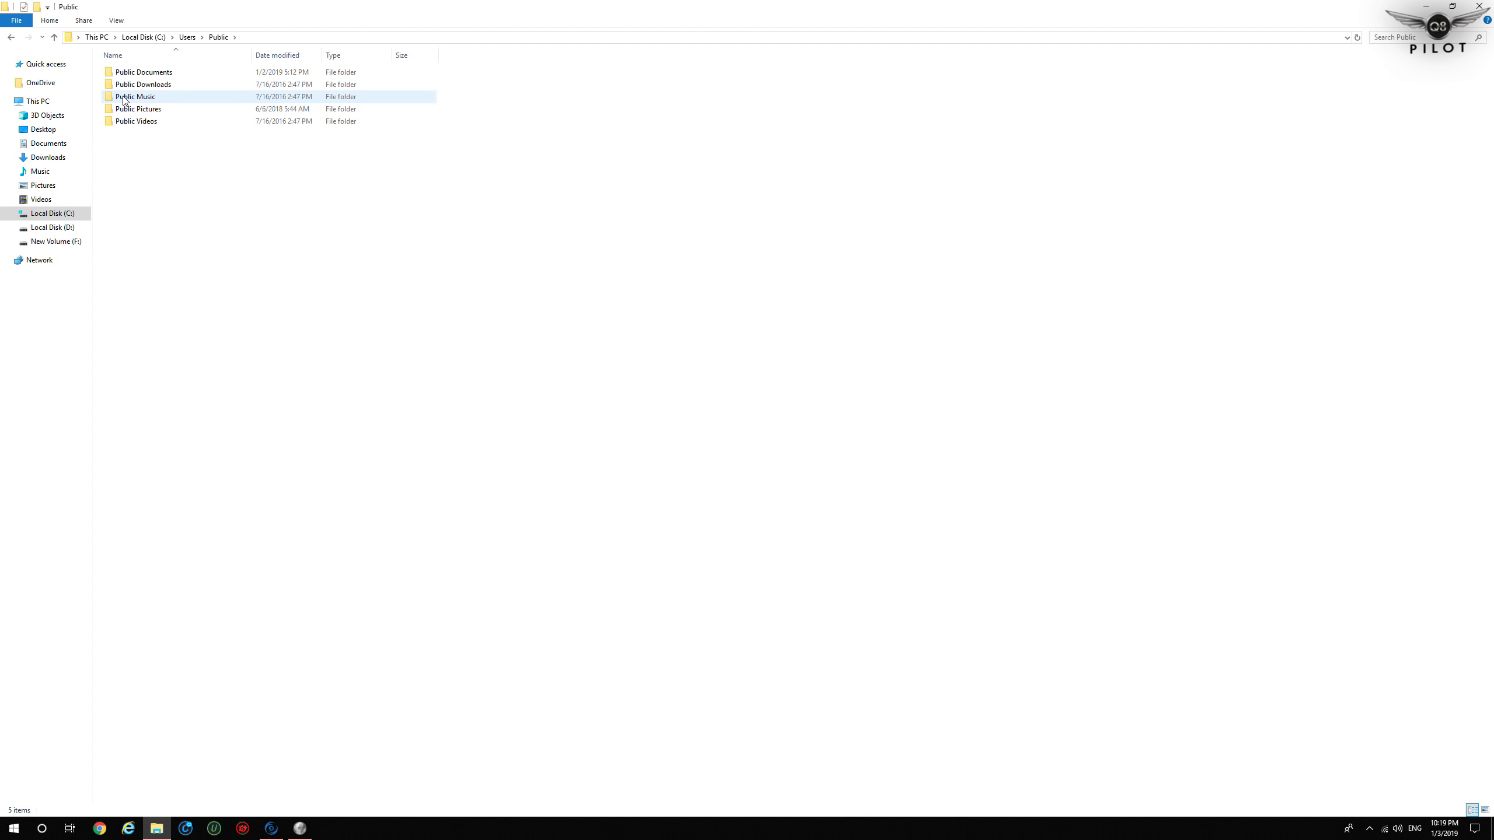
double_click(135, 72)
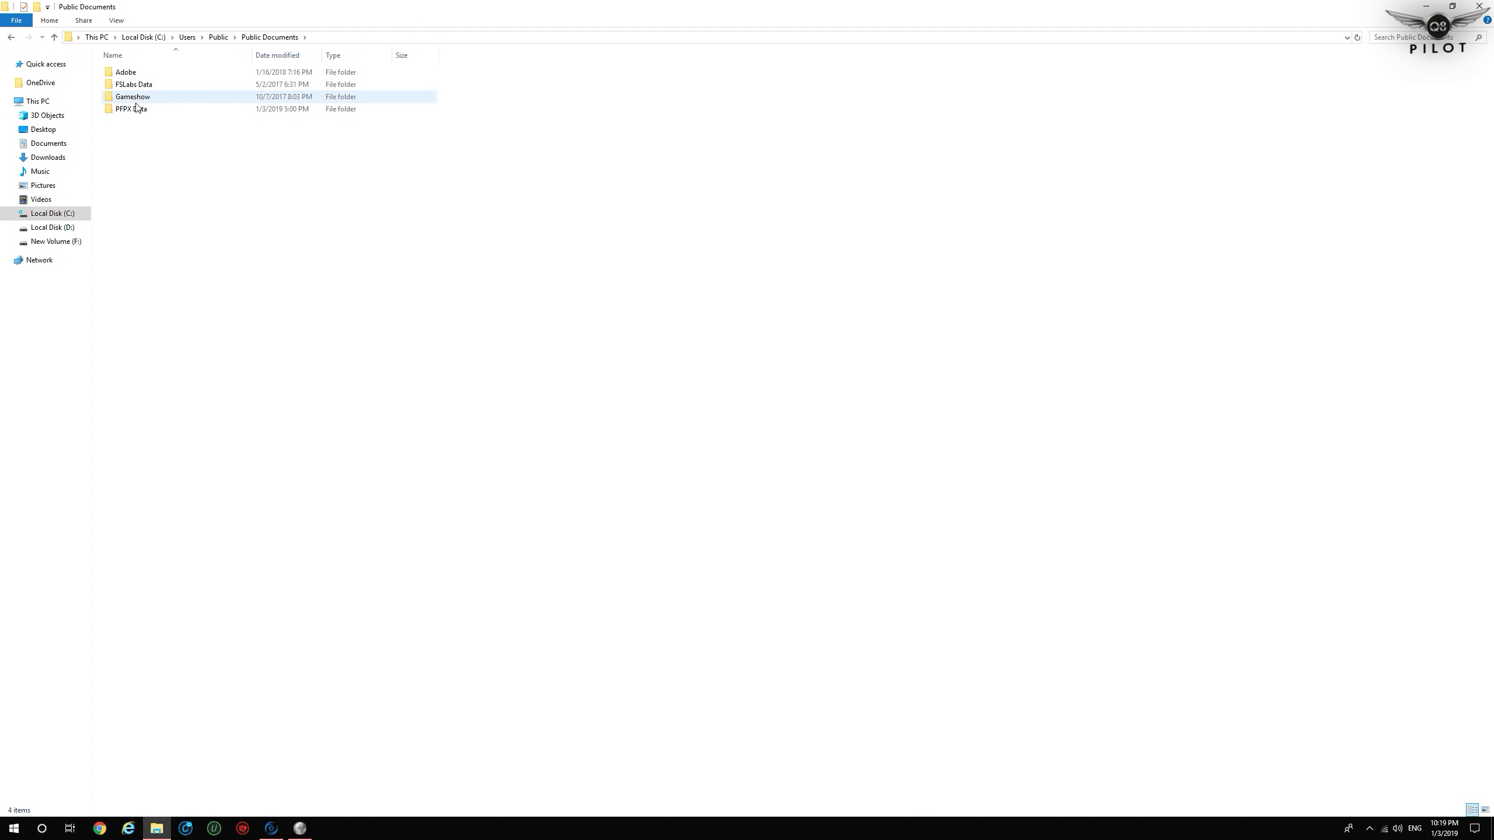
double_click(132, 109)
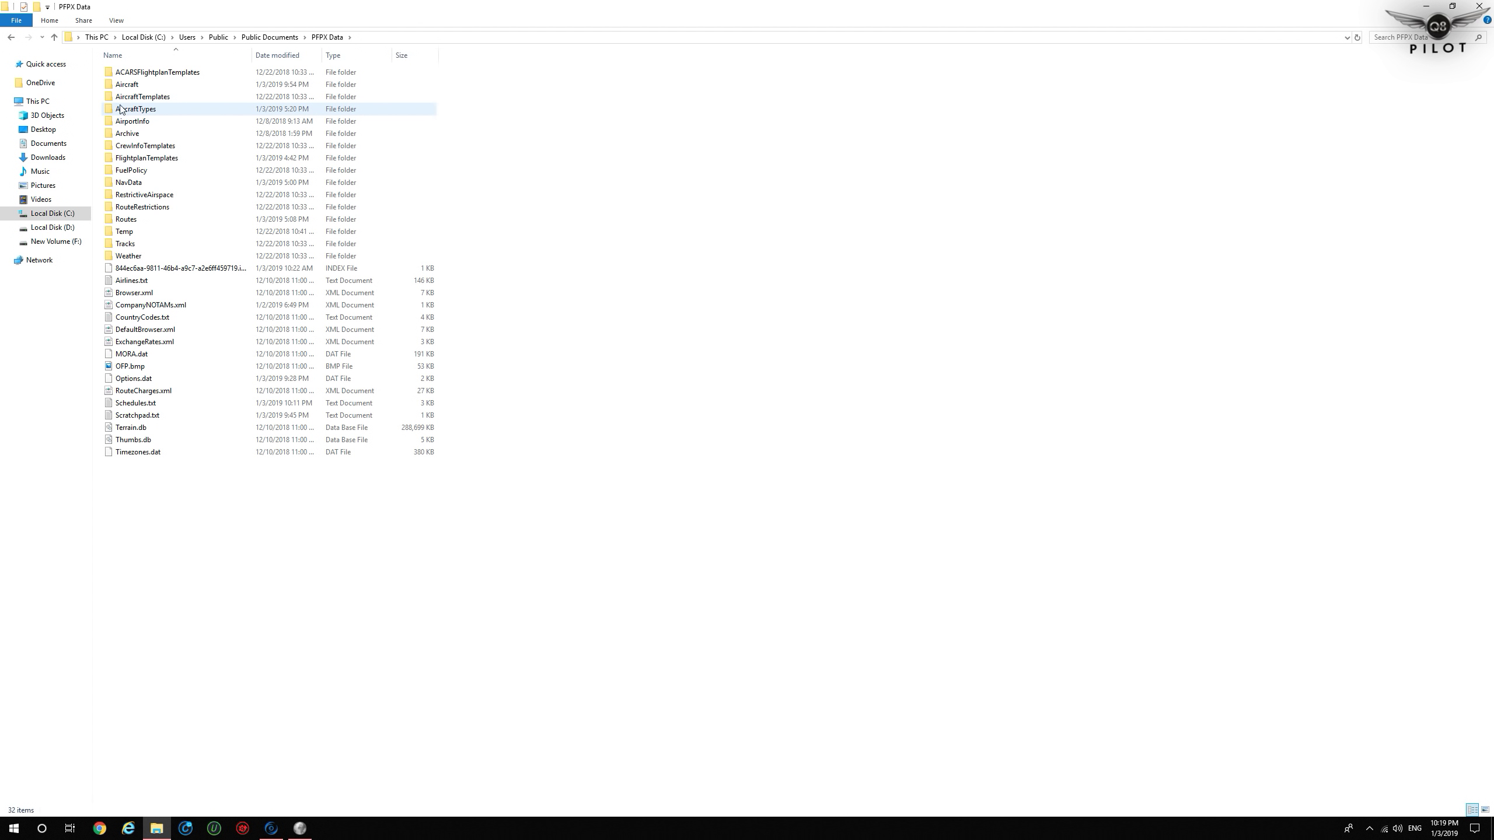
- Paste the copied 747-8i performance file into the AircraftTypes folder of PFPX Data
click(121, 110)
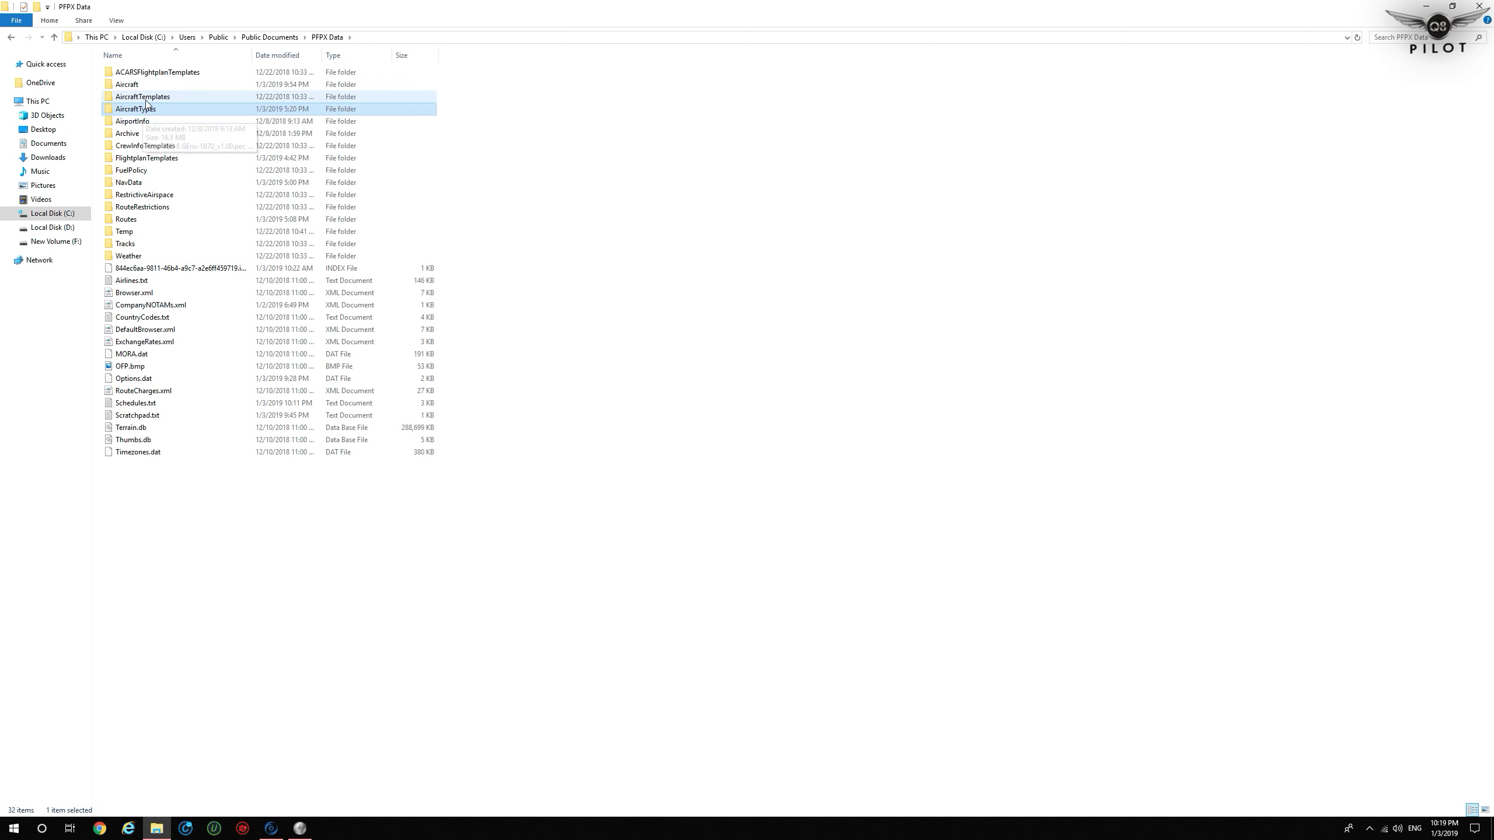
click(146, 101)
double_click(147, 109)
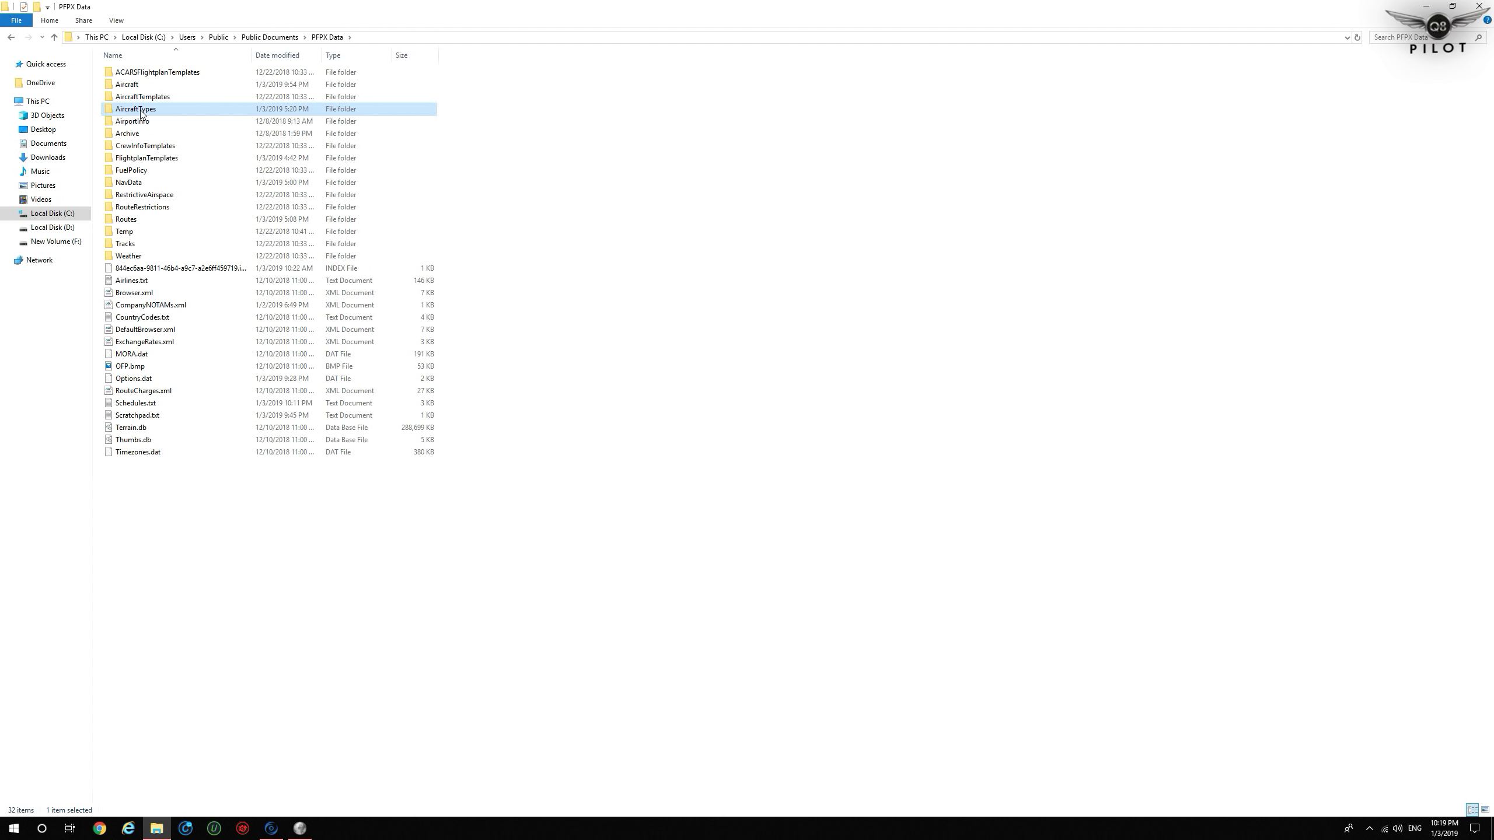
right_click(615, 136)
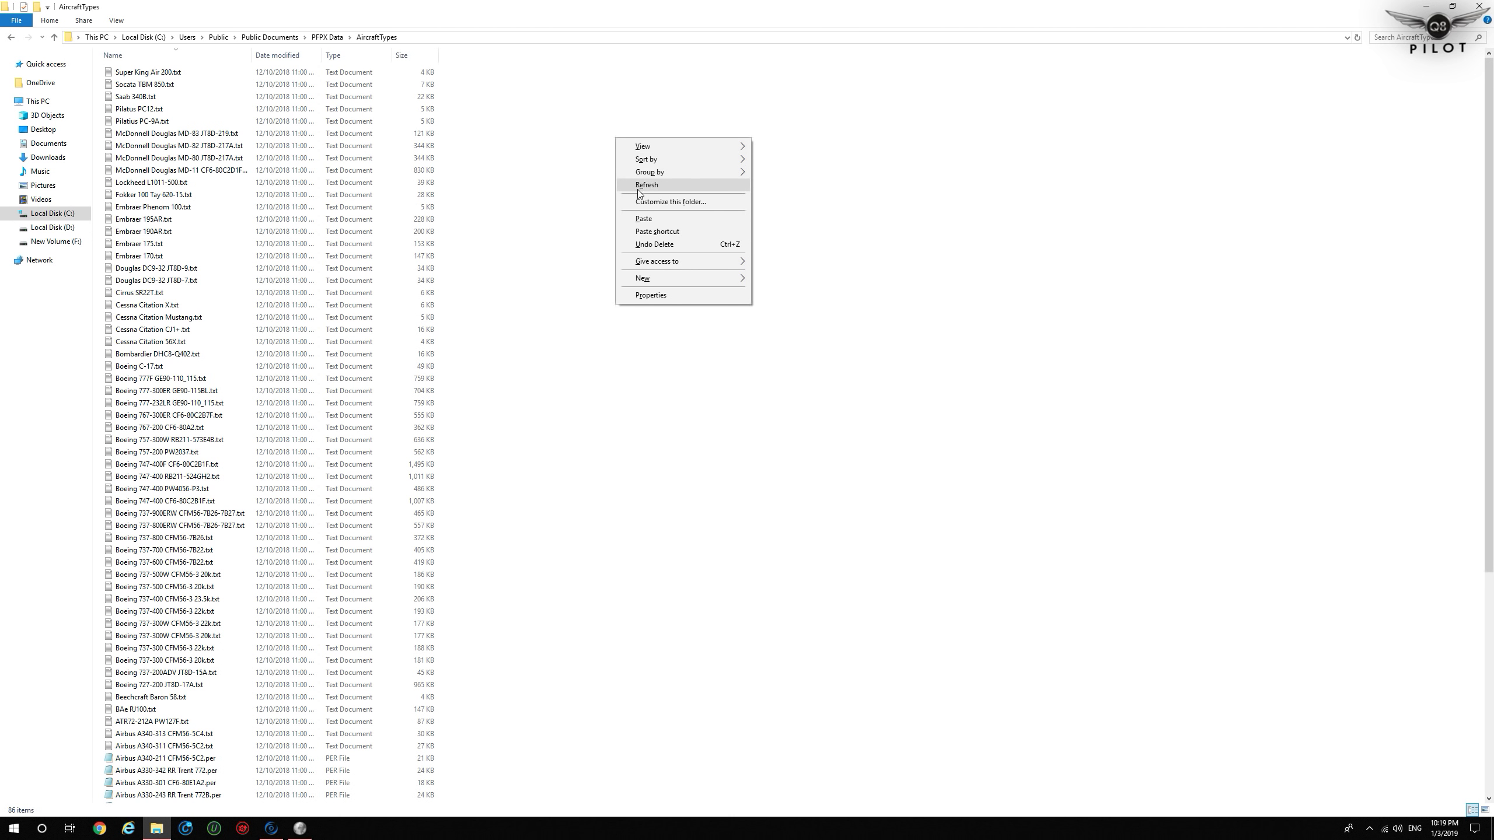
click(631, 222)
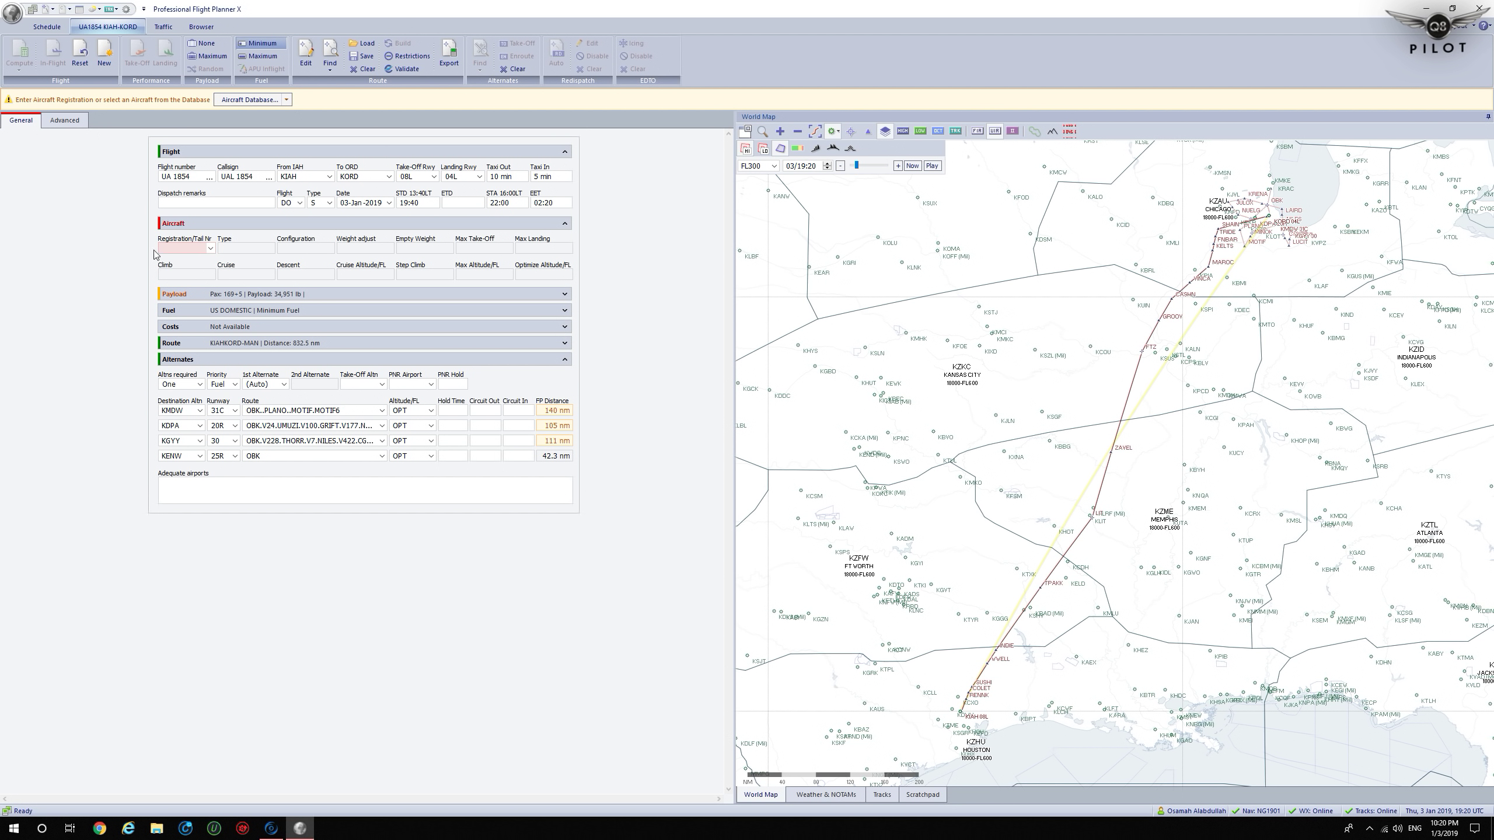
- In Professional Flight Planner X, add a new aircraft to the aircraft database with registration N7654
click(249, 101)
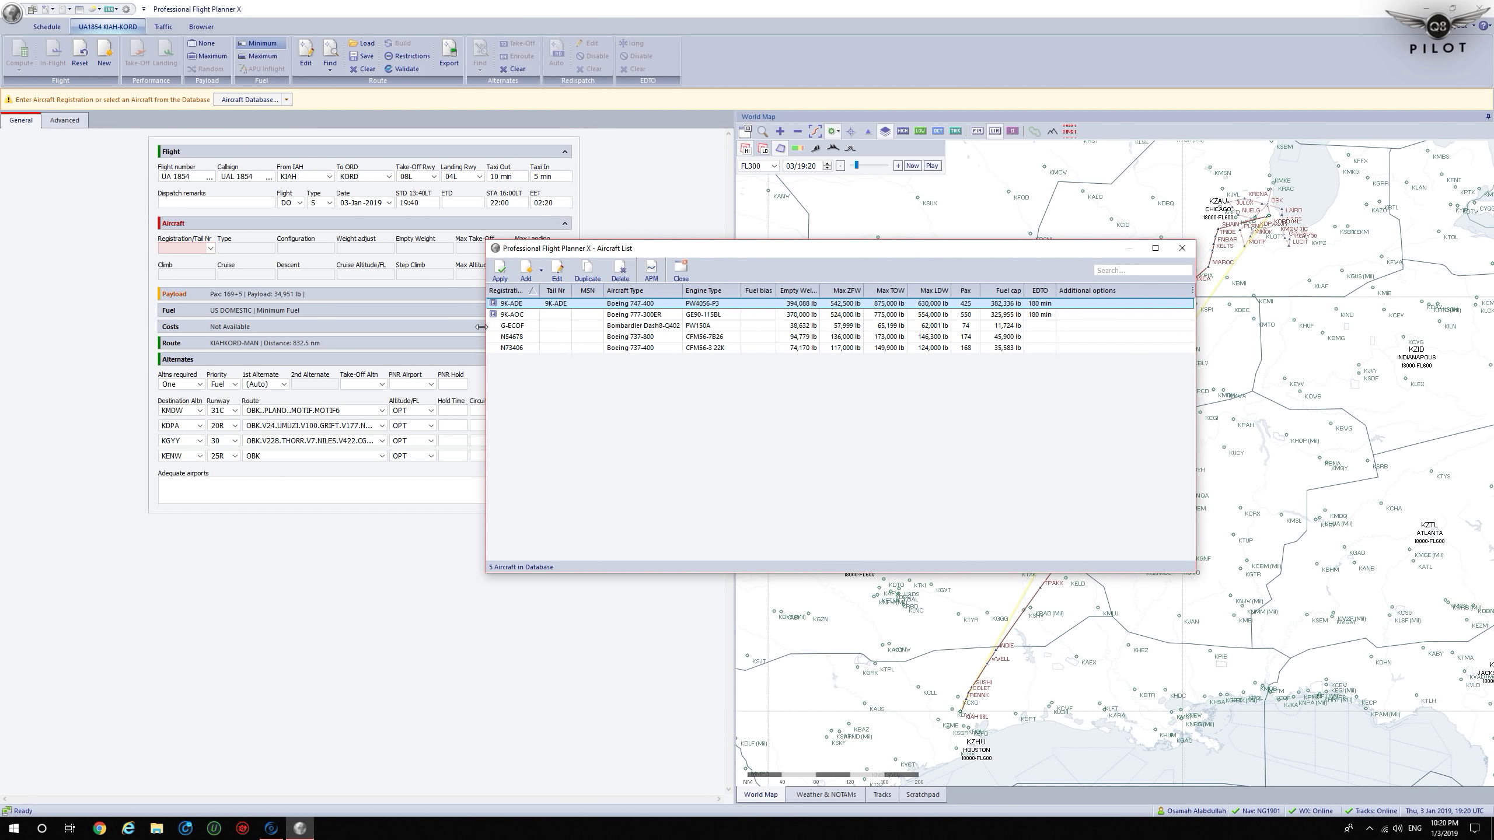
click(540, 272)
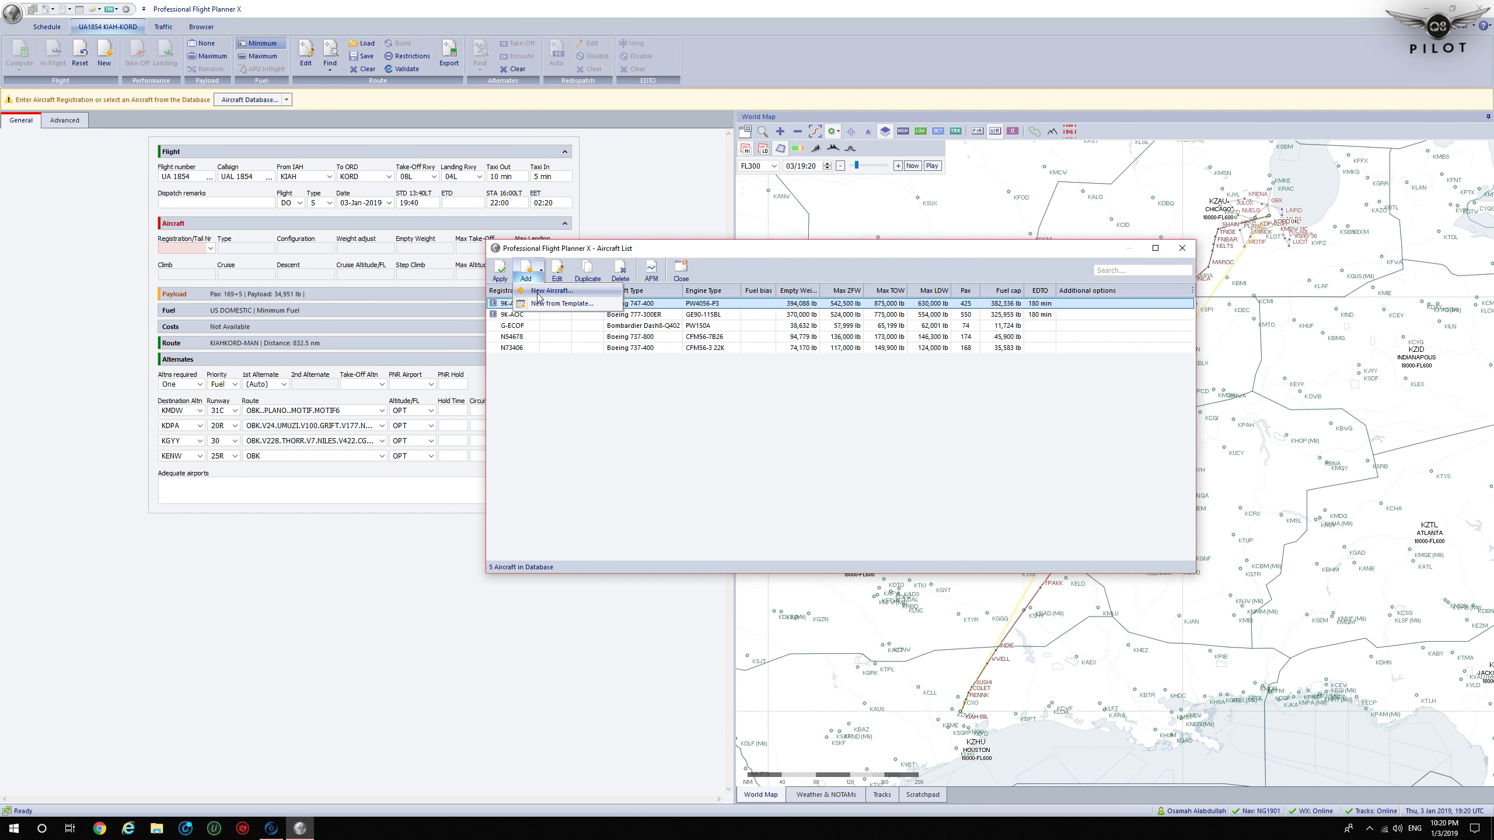
click(537, 297)
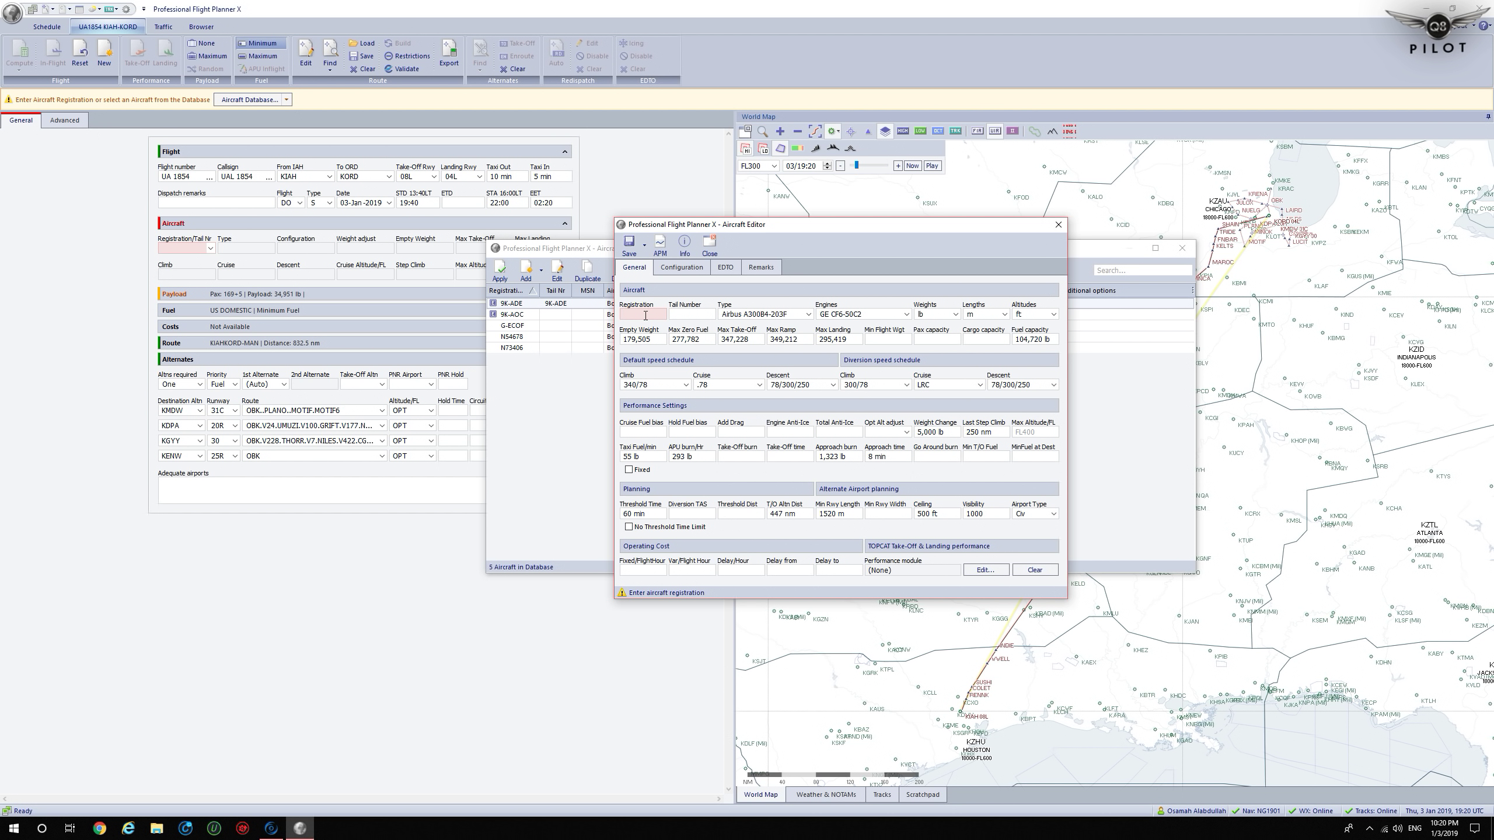
text(N7654)
- Set the new aircraft's type to Boeing 747-8i and examine its available engine options
click(767, 316)
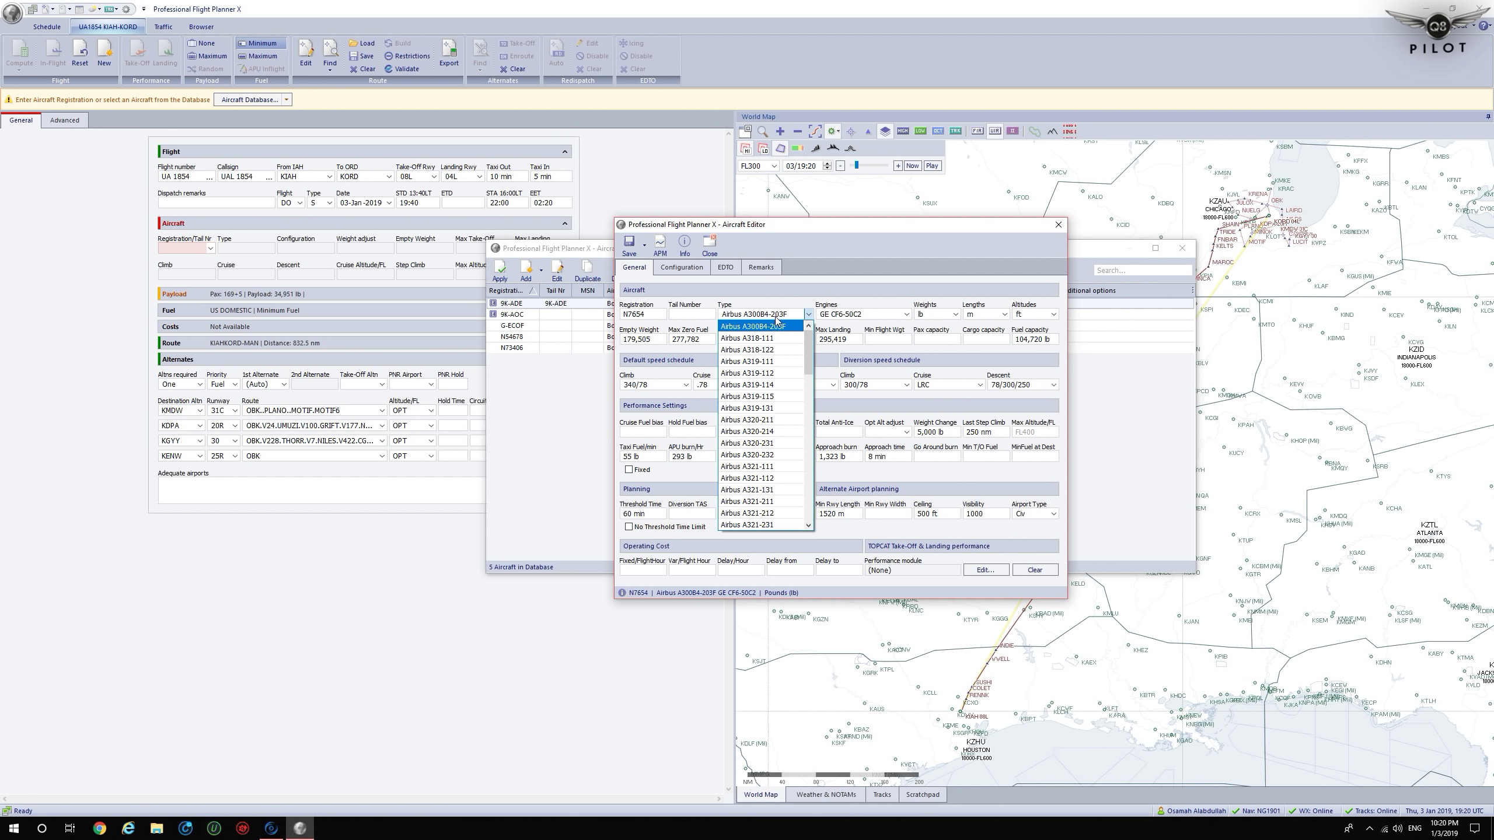
drag(805, 353, 810, 430)
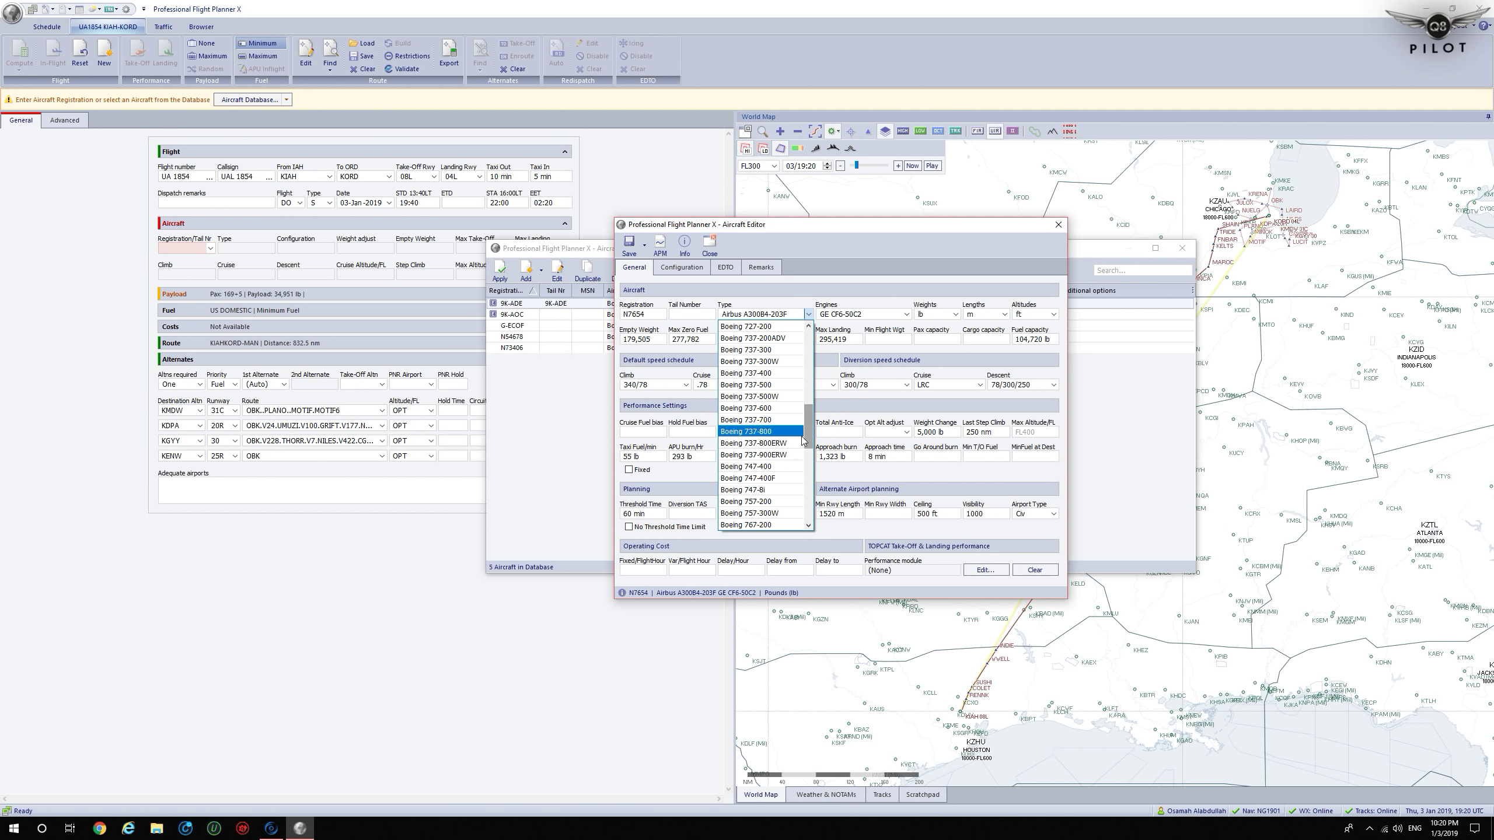
click(745, 493)
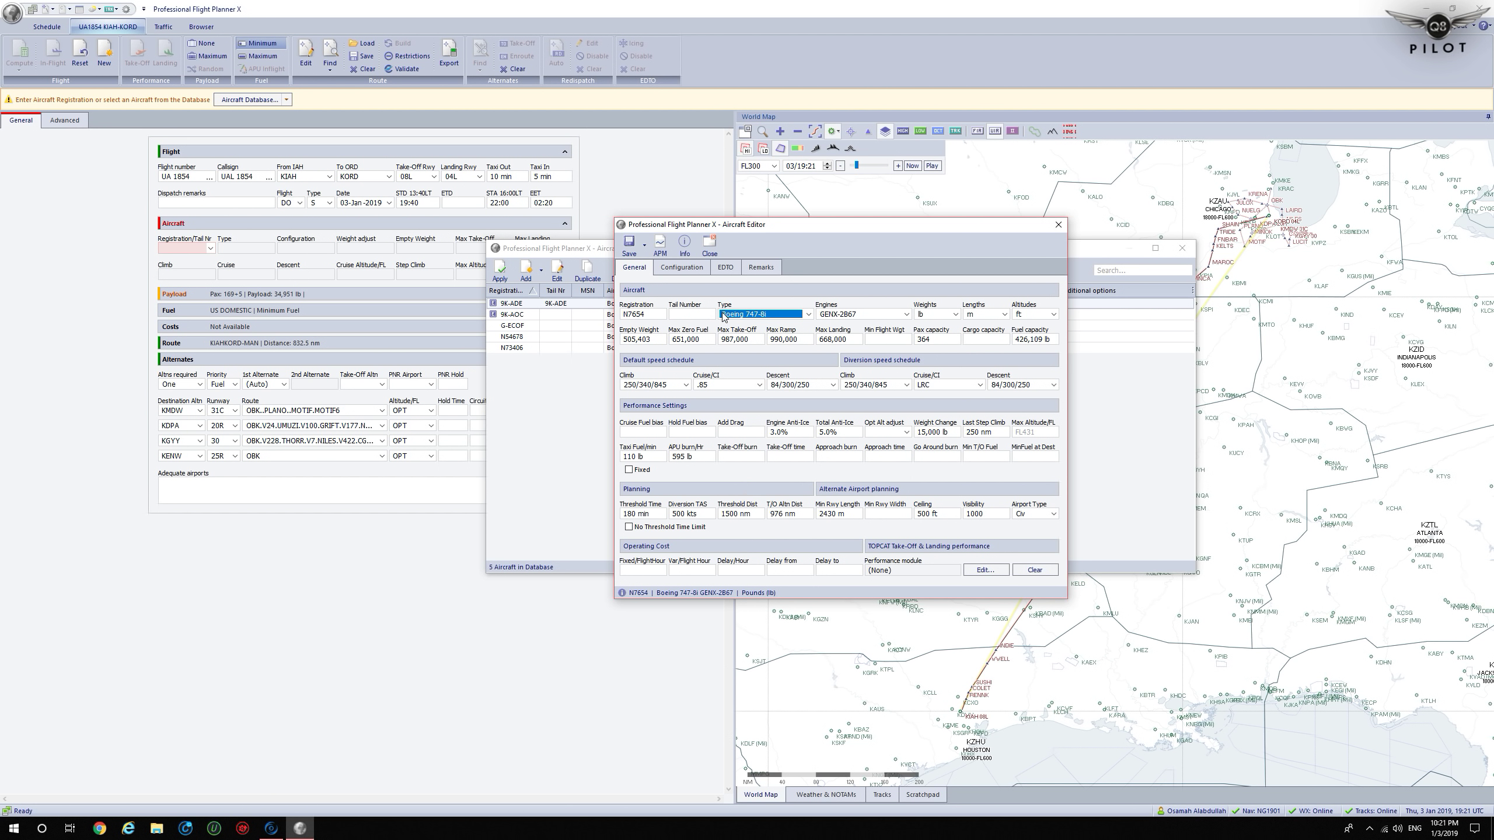
click(869, 314)
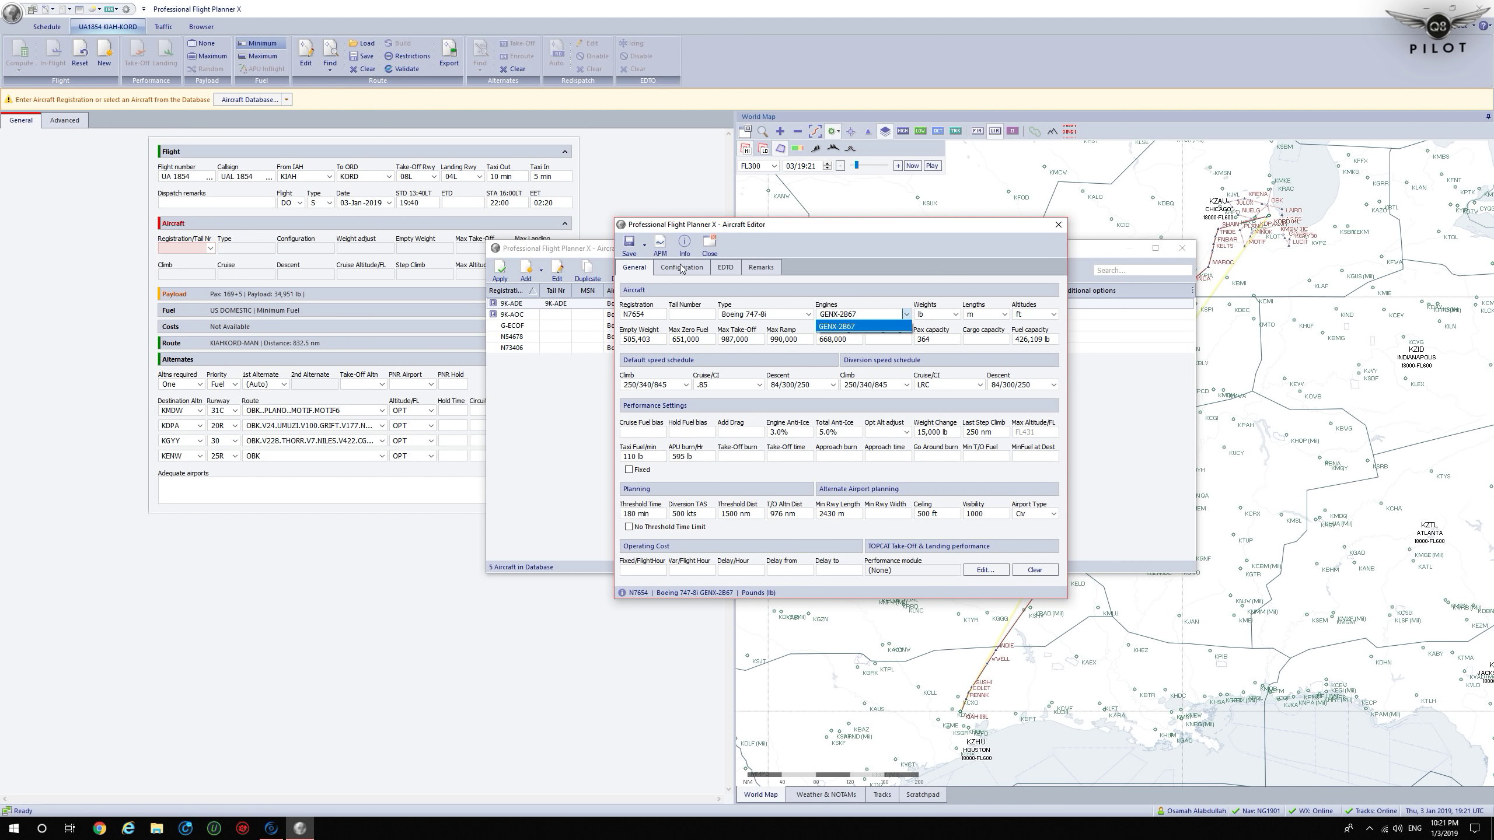
click(805, 298)
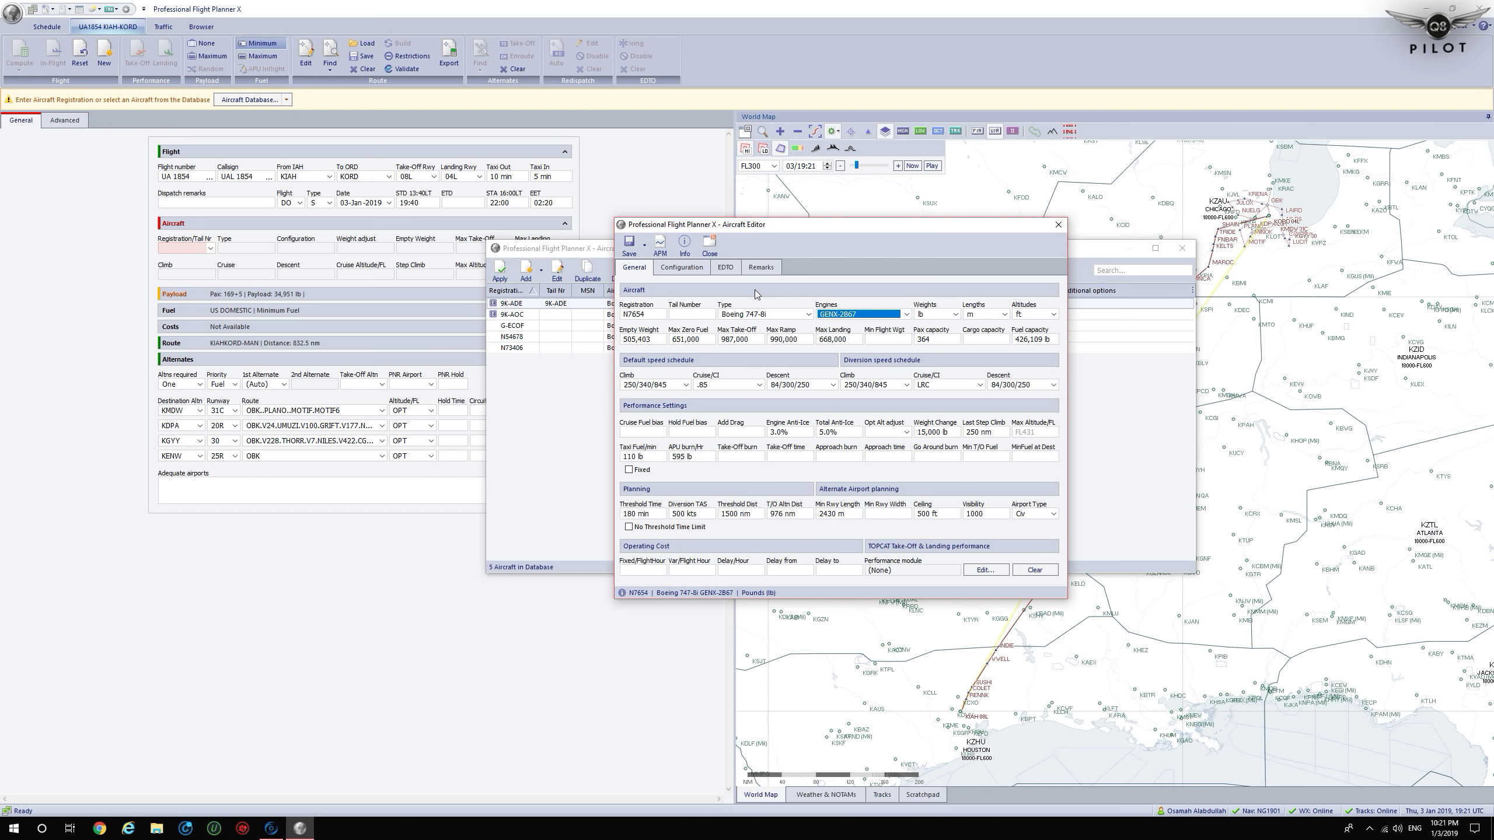